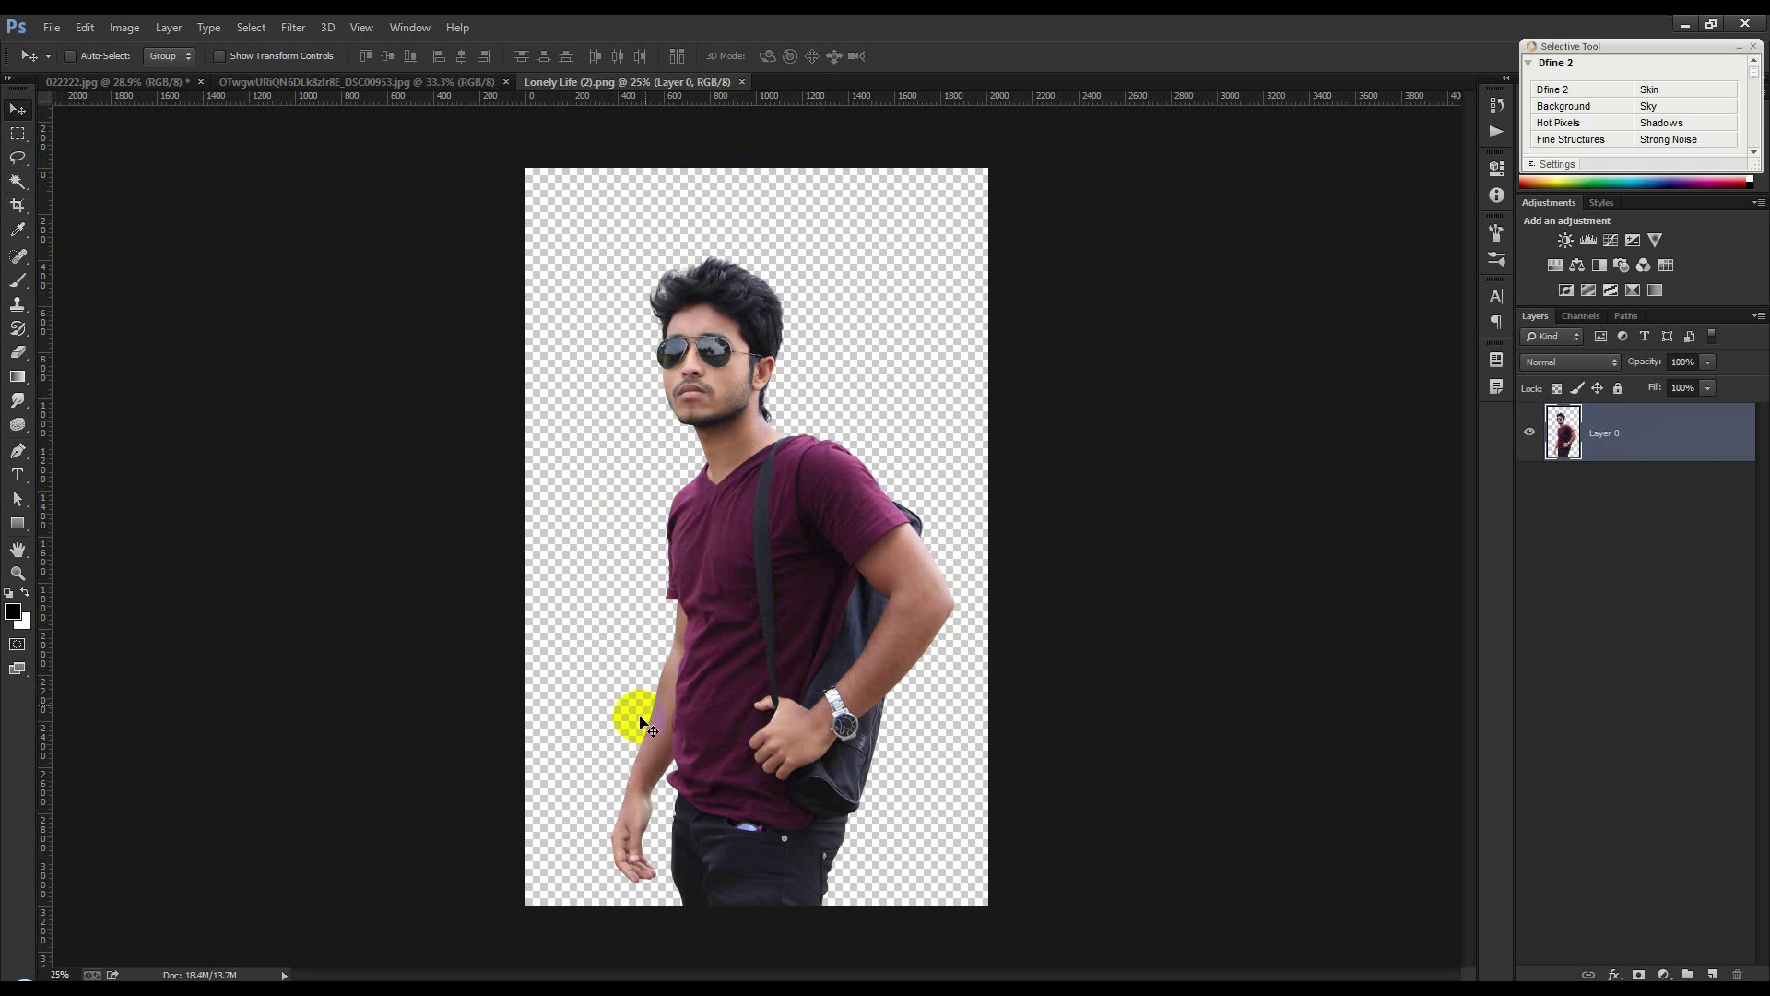
Bring the man's cut-out into the night city photo, scaled to about 75.5% and standing on the lower edge near the centre
left_click_drag(707, 237, 712, 284)
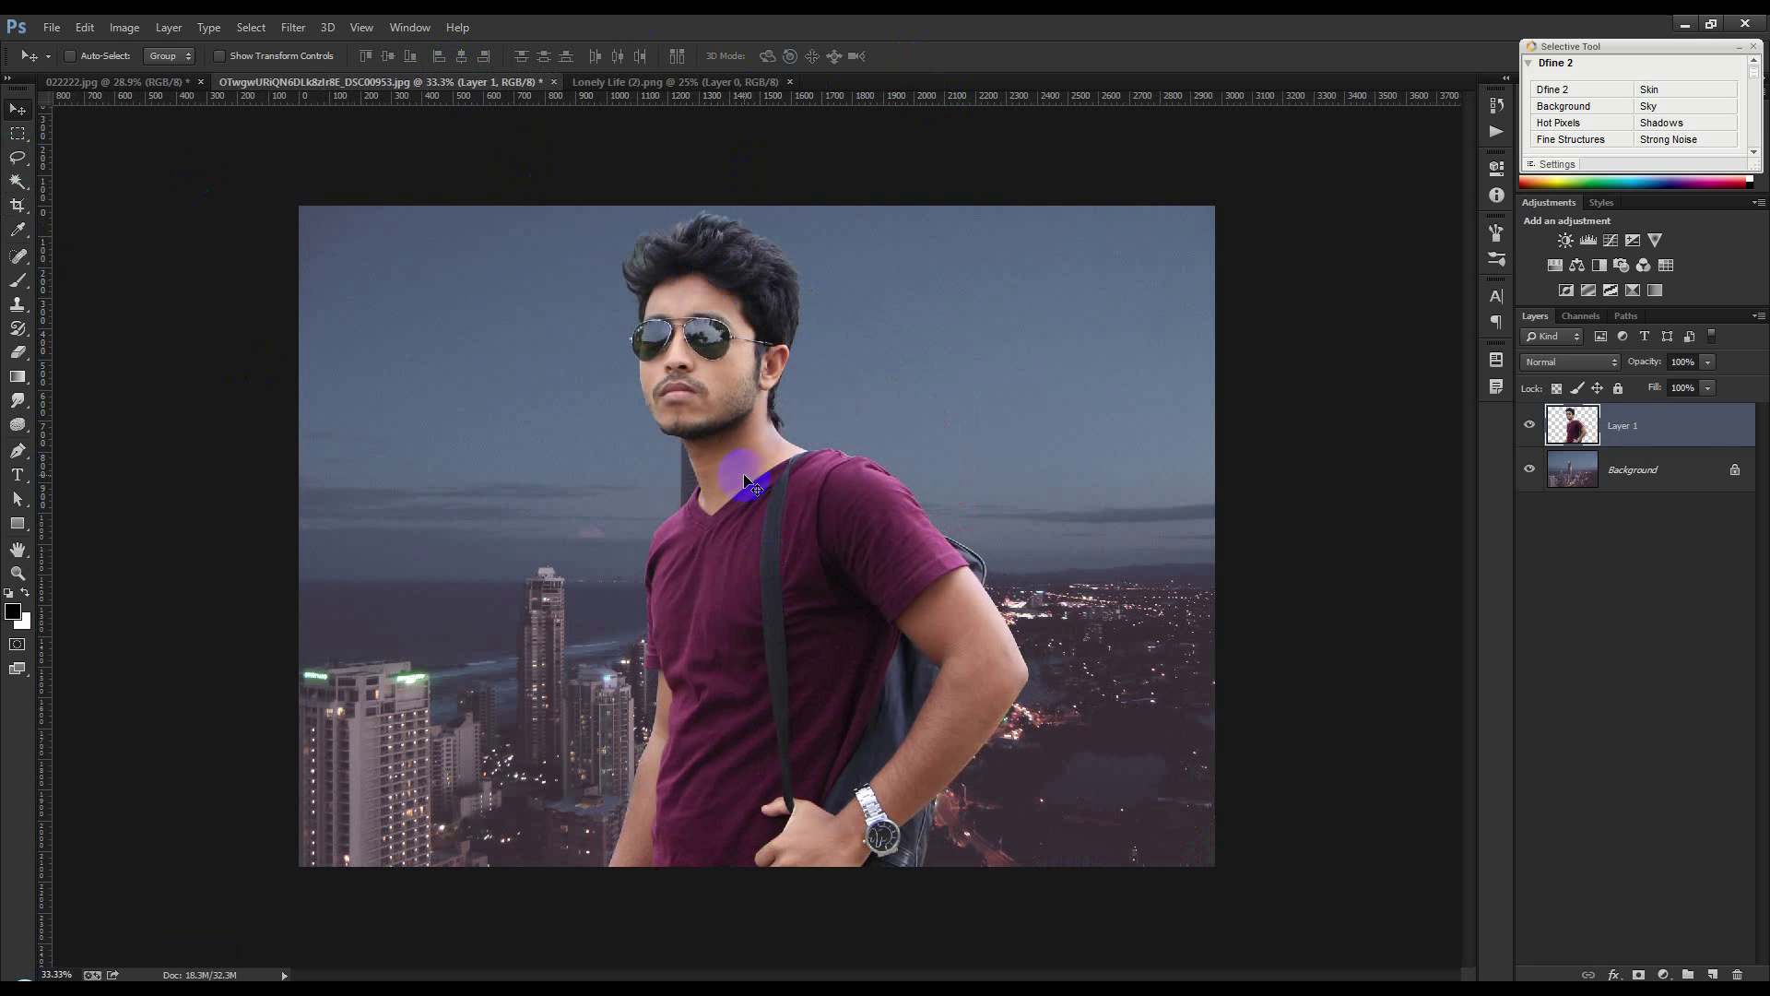
key("ctrl+t")
left_click_drag(1028, 206, 943, 429)
left_click_drag(836, 539, 770, 529)
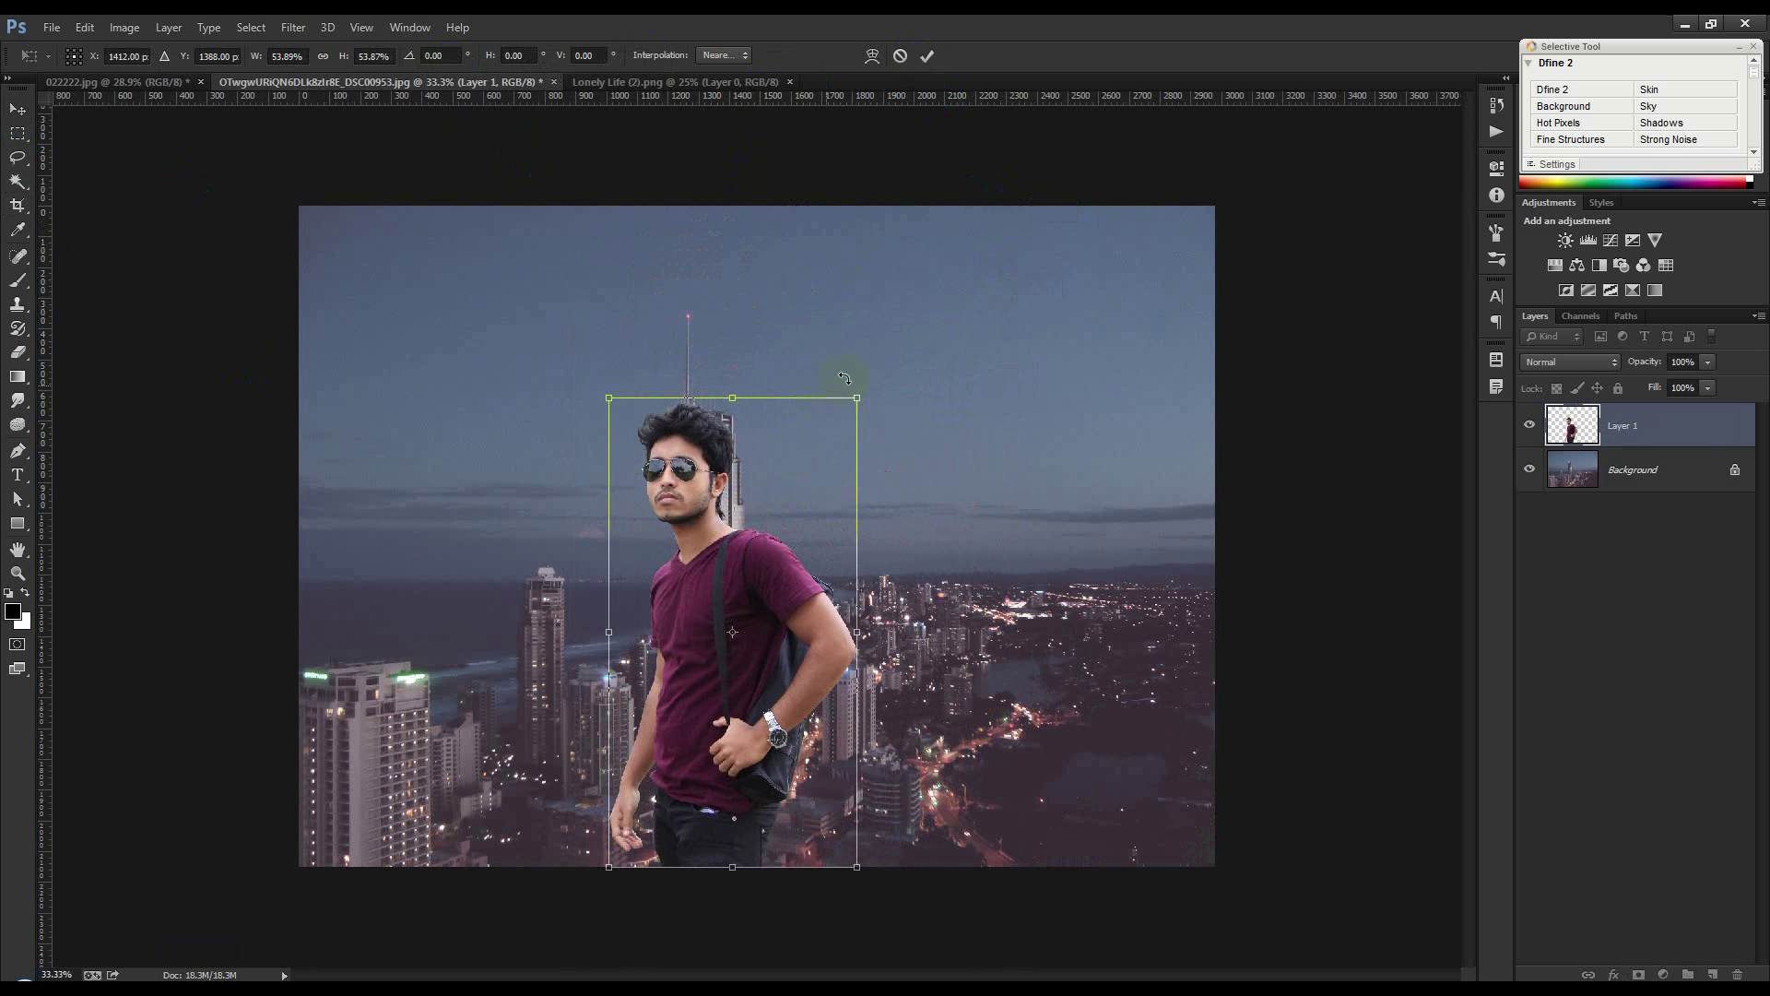
left_click_drag(858, 397, 954, 208)
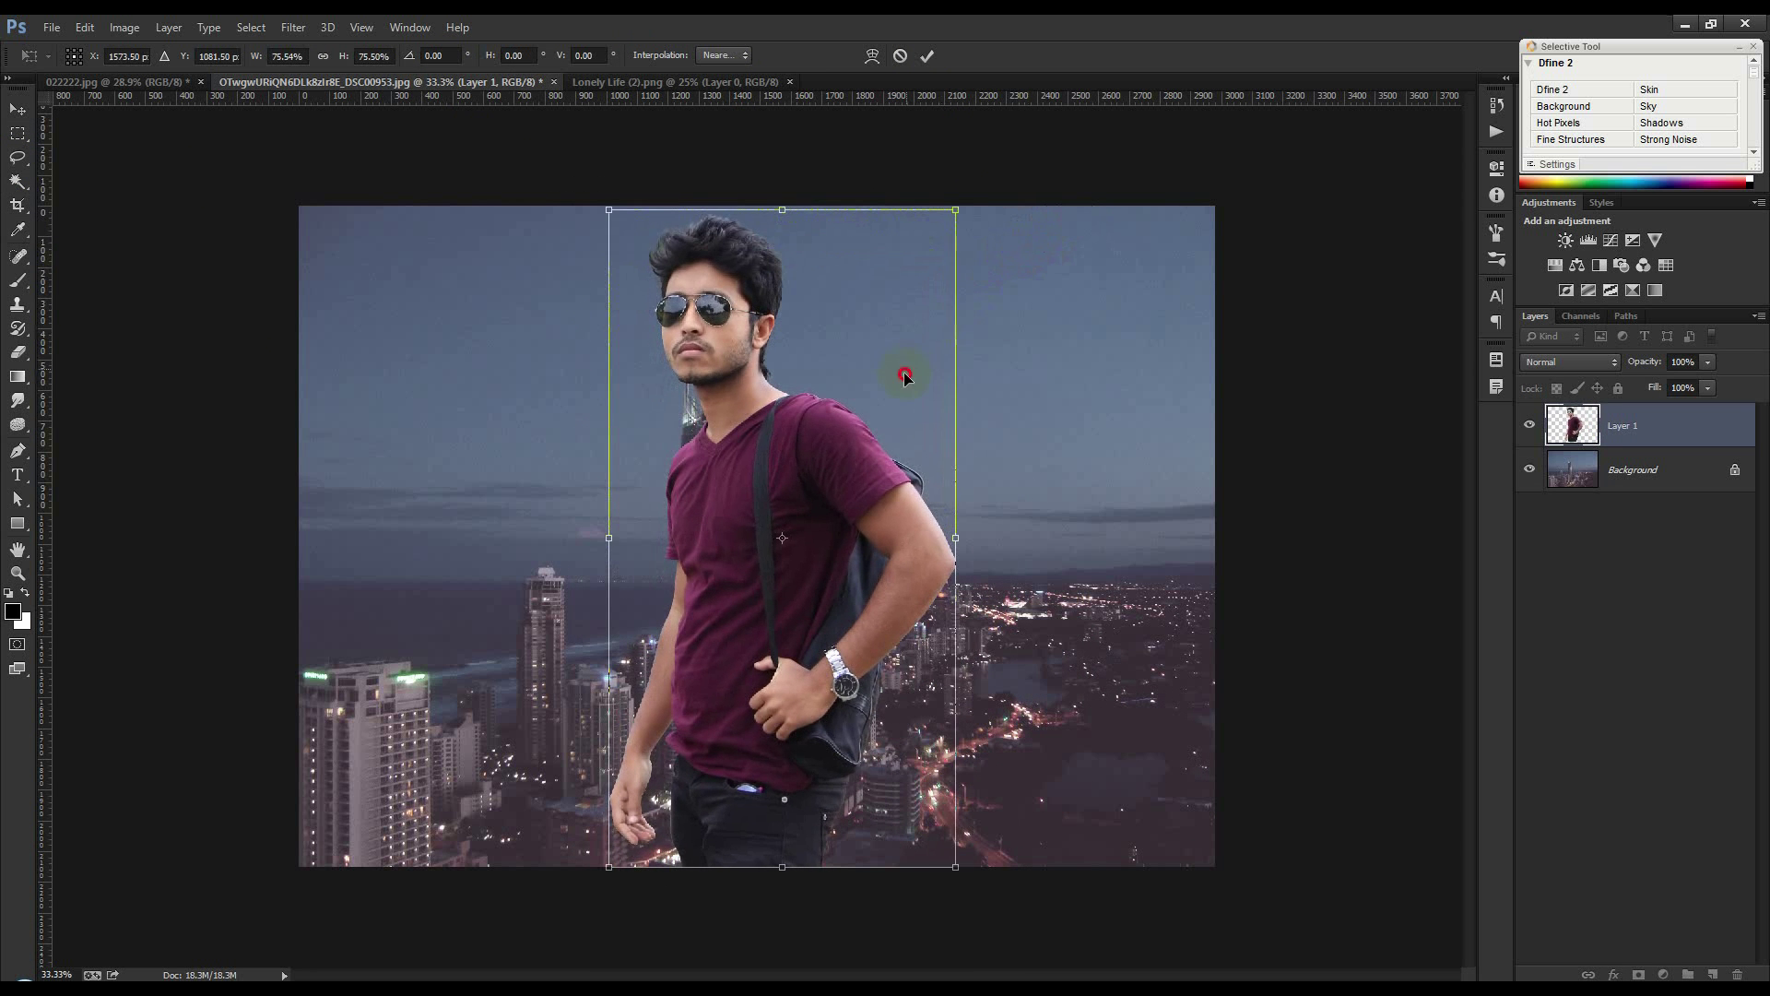
left_click_drag(904, 375, 927, 375)
left_click(927, 55)
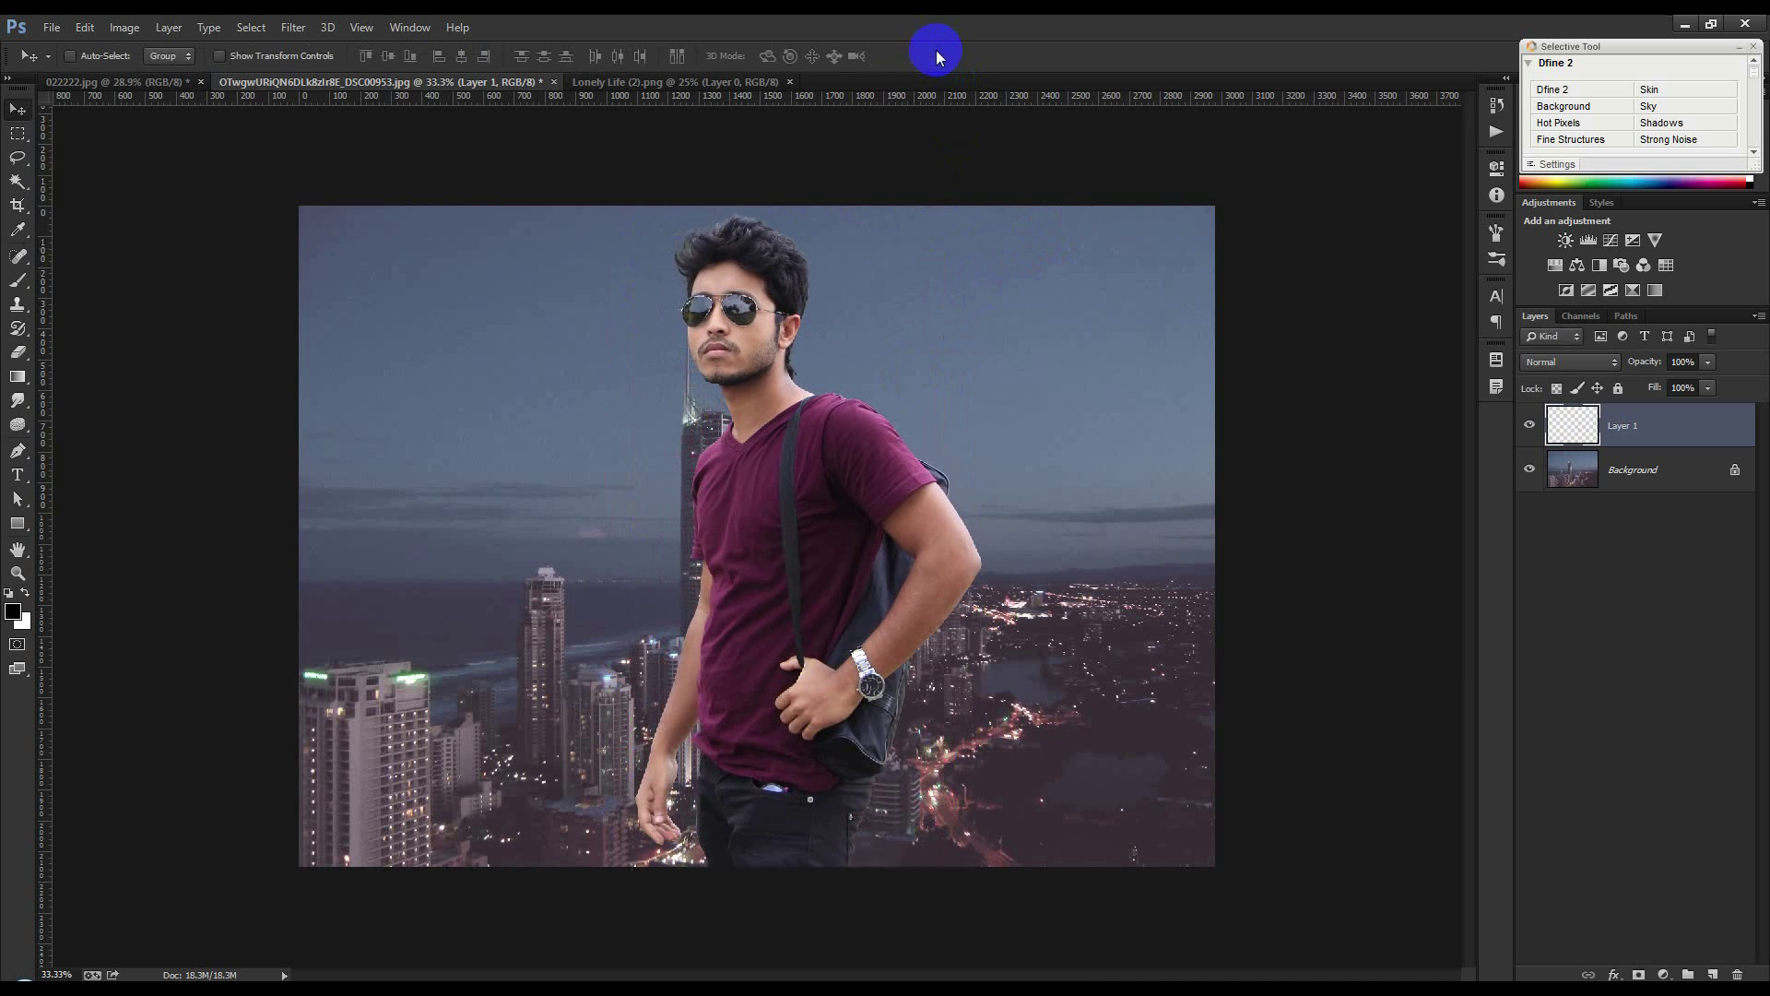
Add a new empty layer above the man's layer for the outline
scroll(777, 672, "up", 2)
scroll(823, 506, "up", 3)
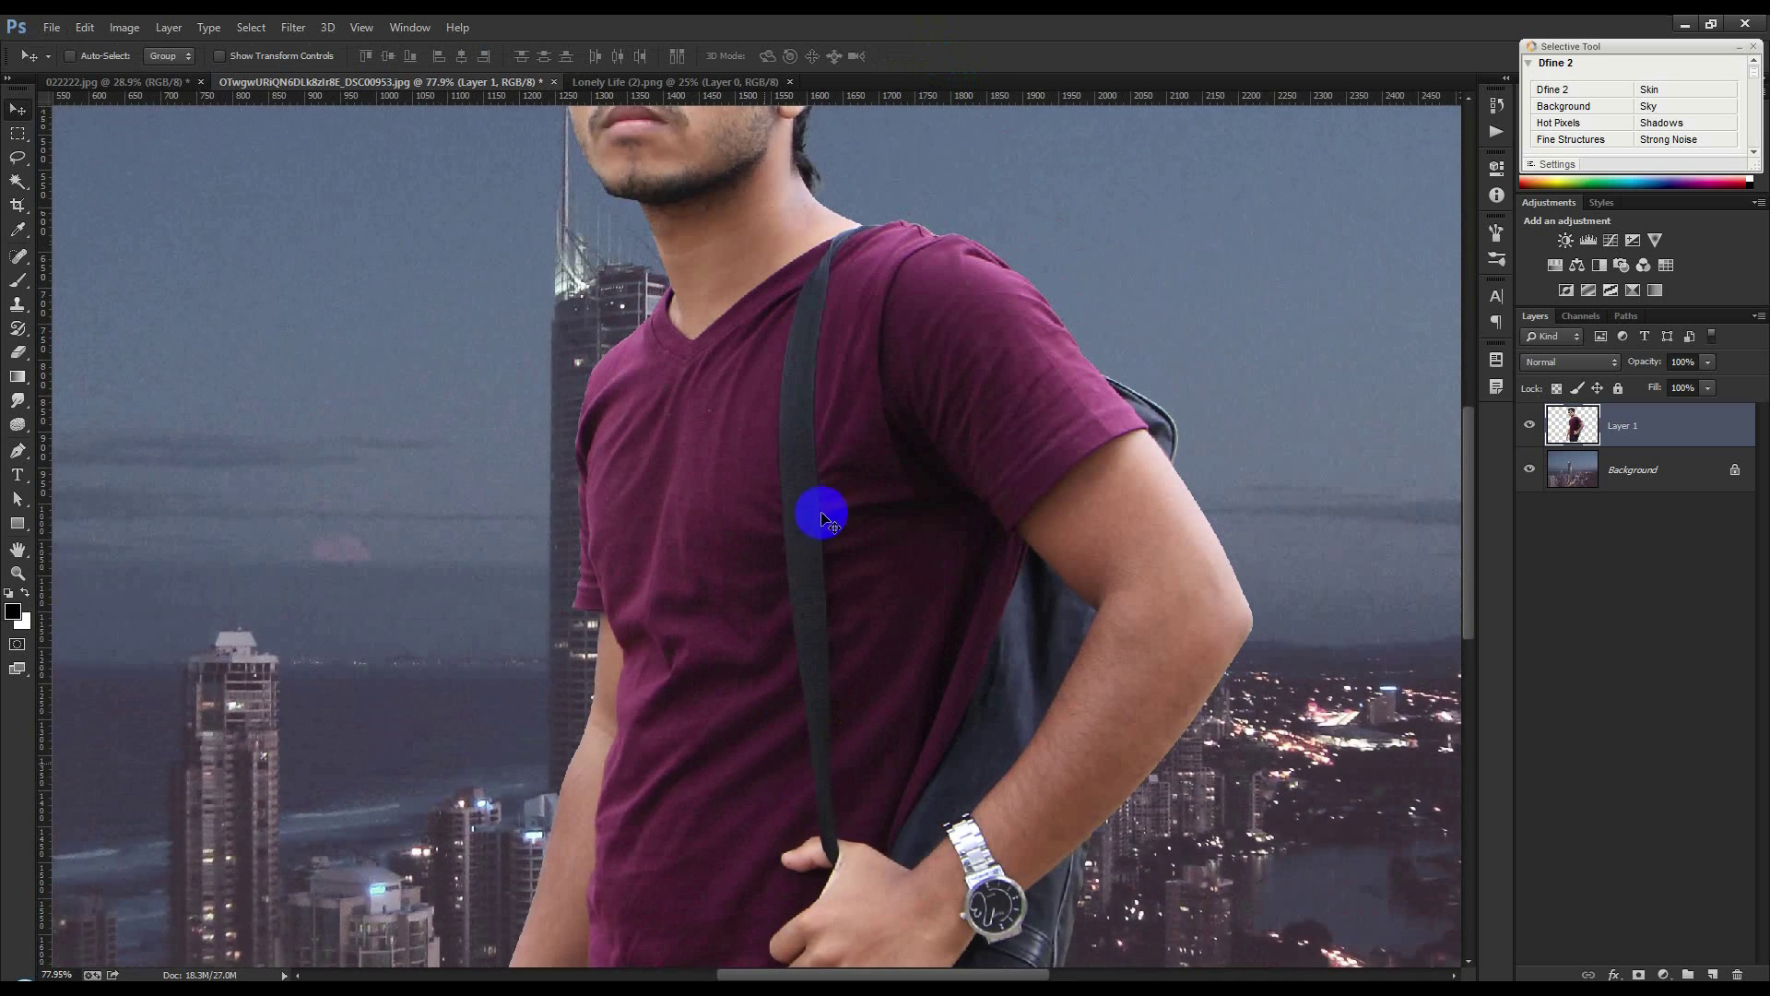
left_click_drag(823, 417, 793, 600)
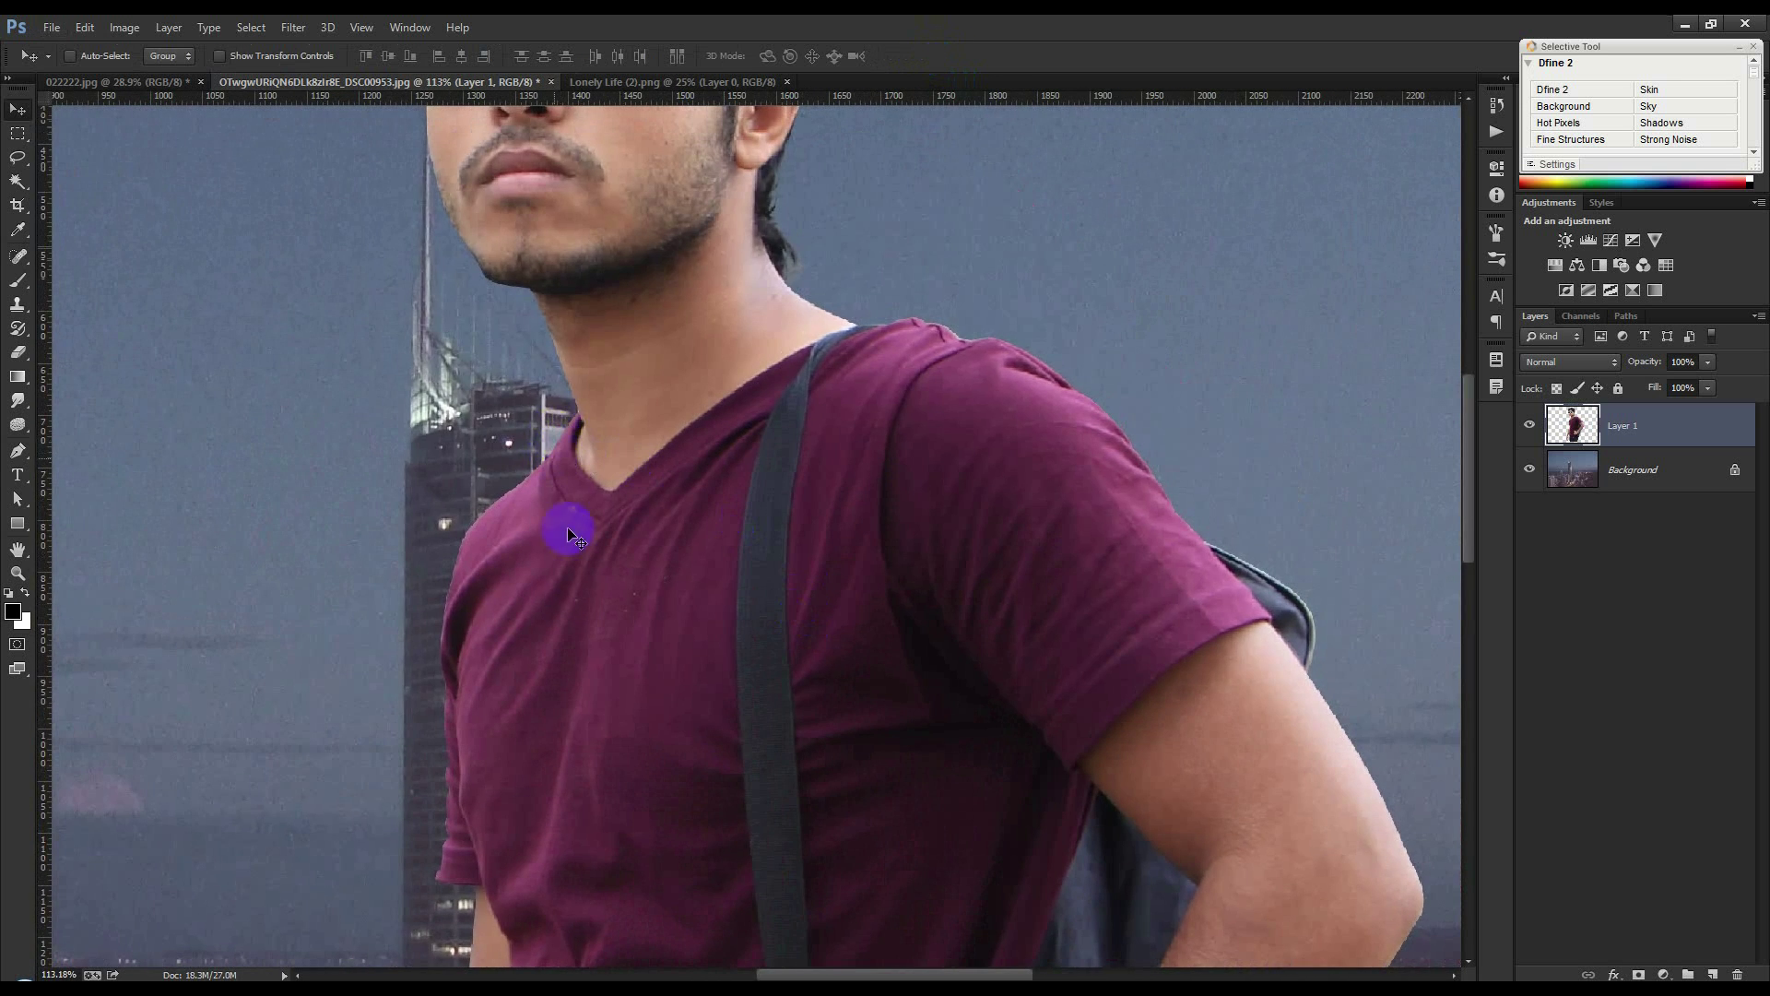
scroll(533, 629, "up", 3)
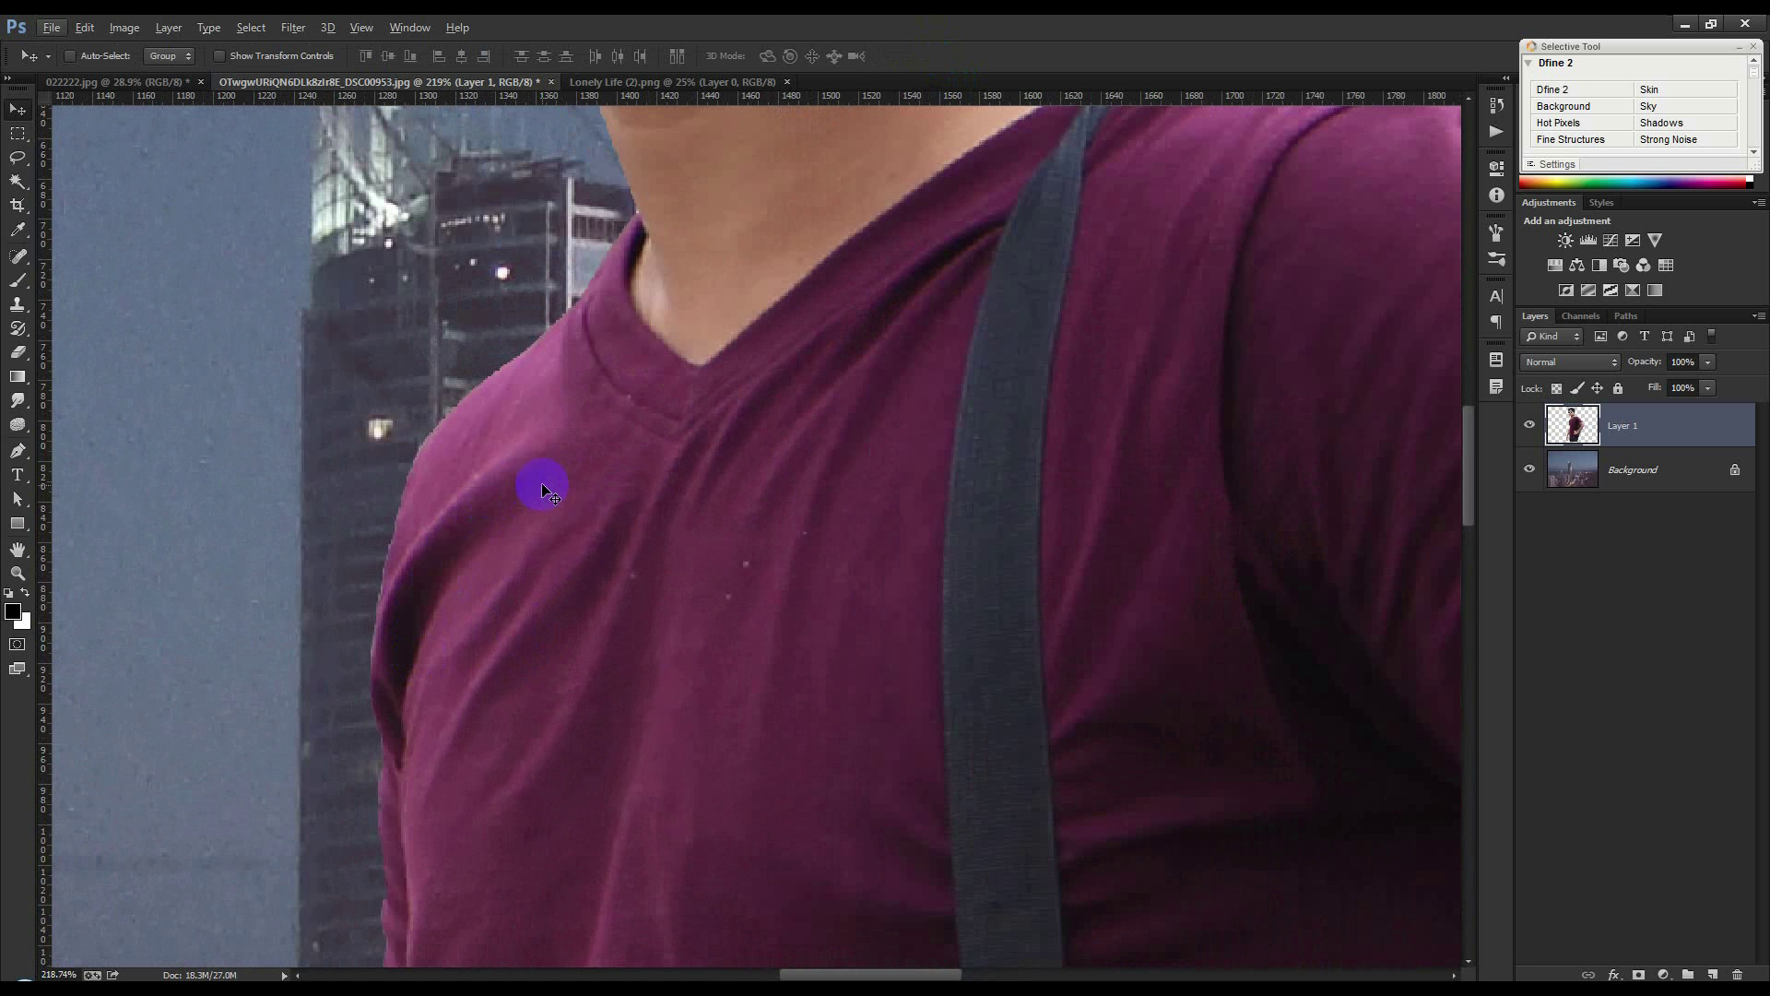
left_click(1712, 973)
left_click(16, 453)
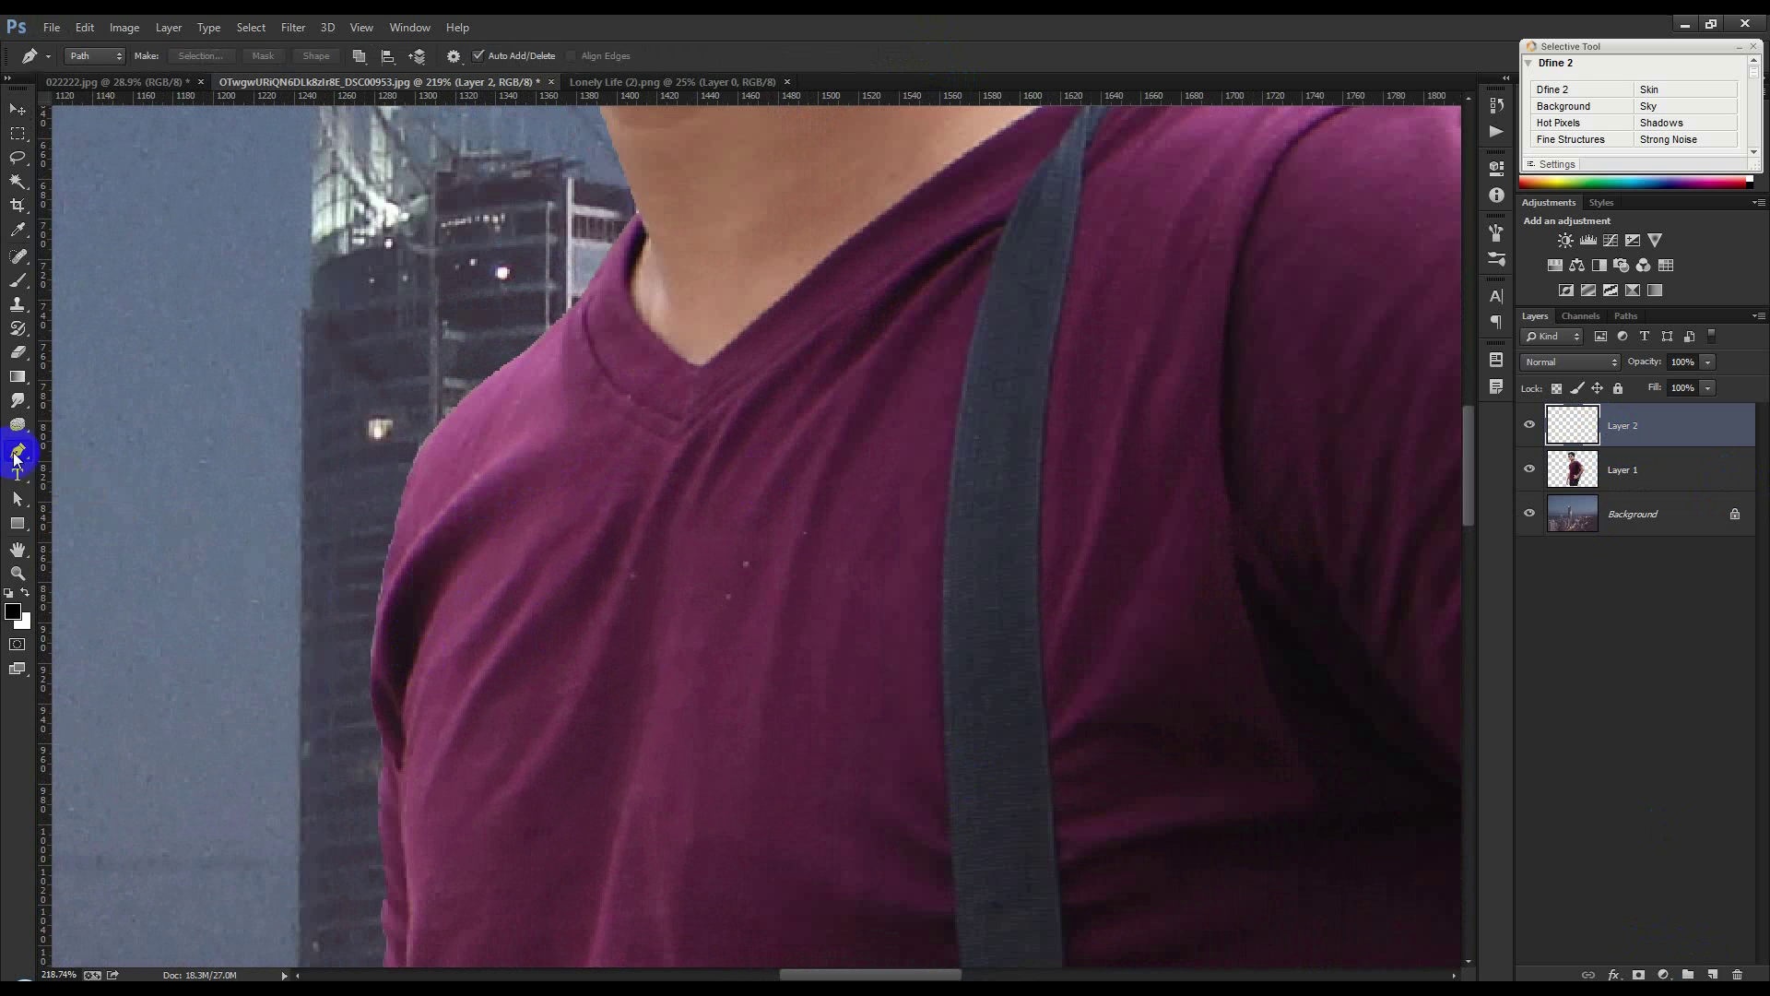
Shrink the soft black brush to 8 px and paint a test stroke on the sky beside the man
left_click(18, 280)
right_click(269, 335)
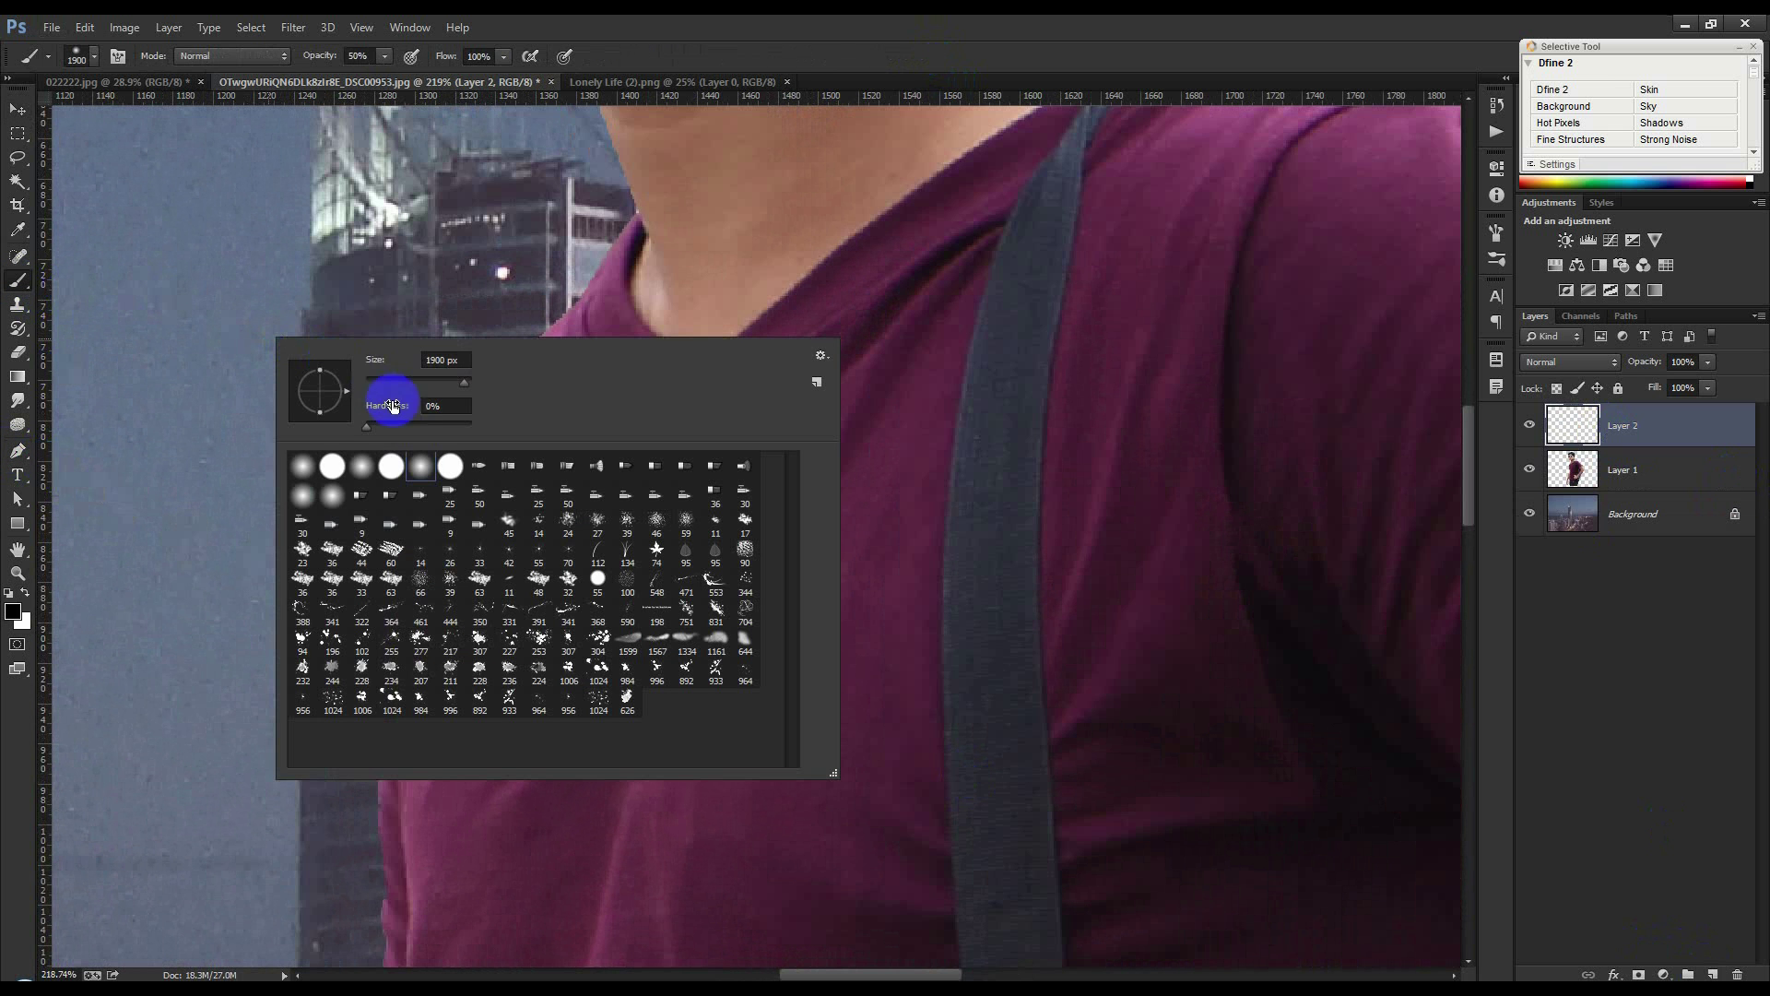
left_click_drag(390, 378, 367, 380)
left_click(196, 317)
left_click_drag(192, 320, 279, 627)
key("bracketright")
key("bracketright")
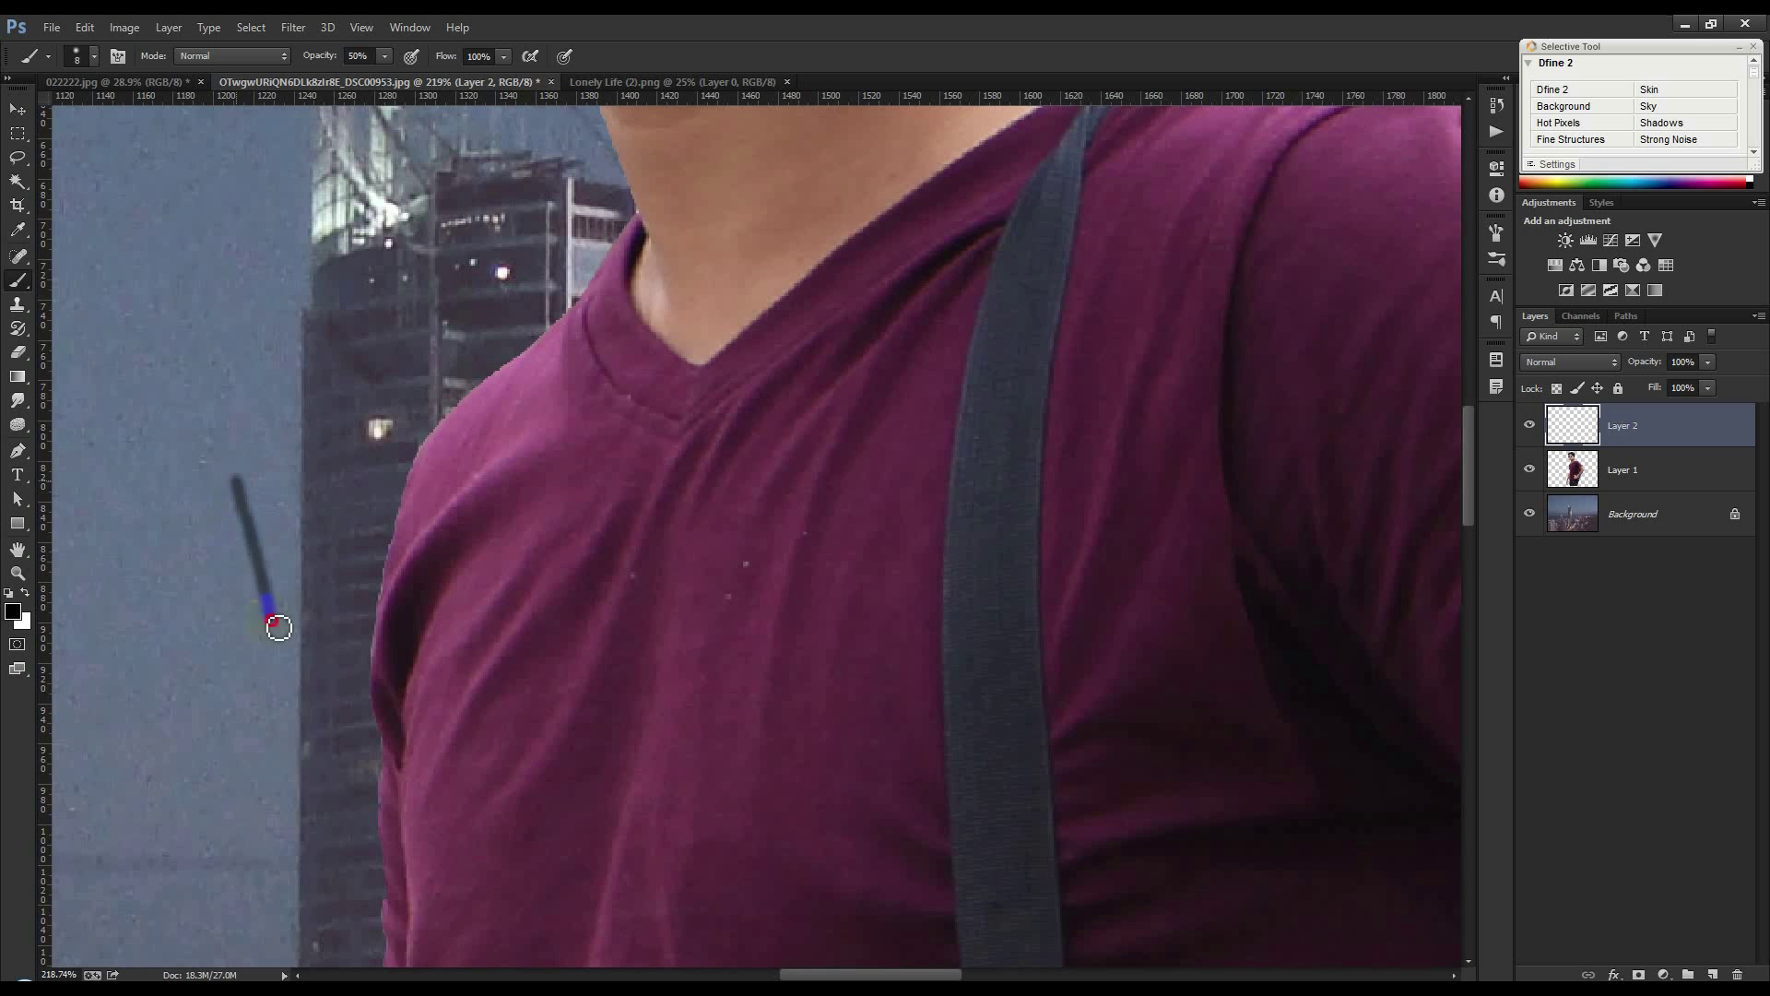
Set up a hard round brush at 4 px and 100% opacity, undoing the test strokes on the sky
right_click(216, 586)
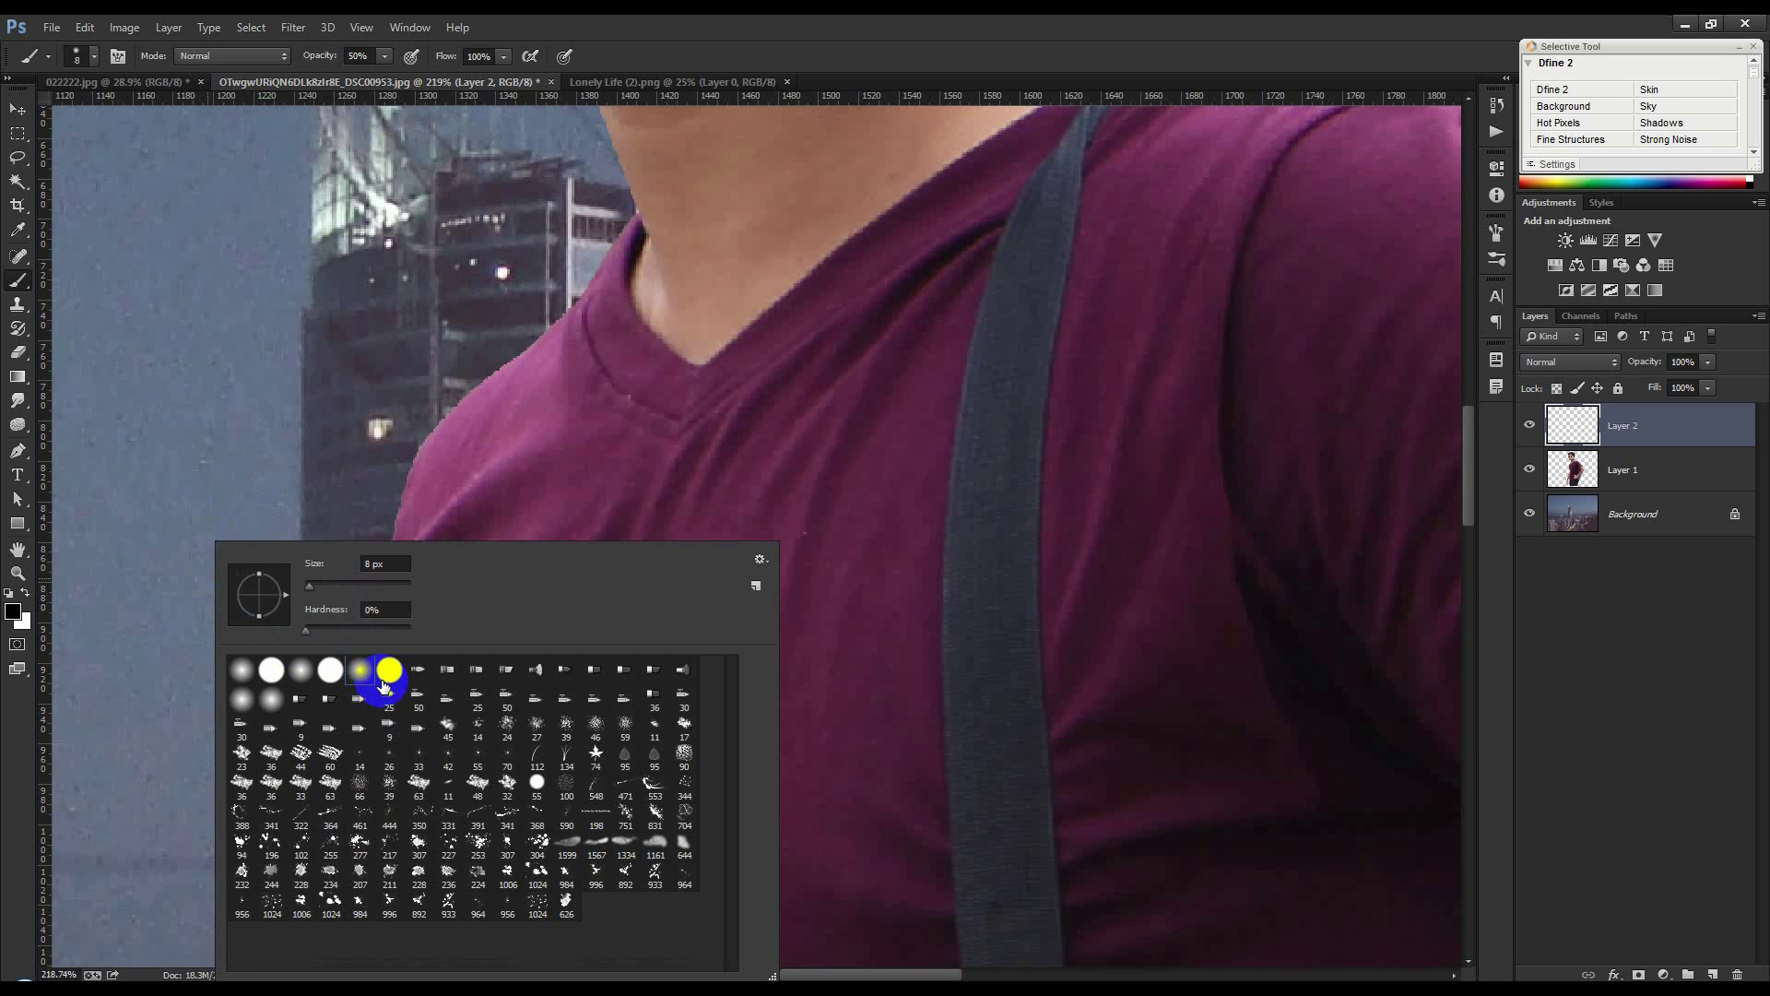
left_click_drag(257, 315, 317, 593)
key("ctrl+z")
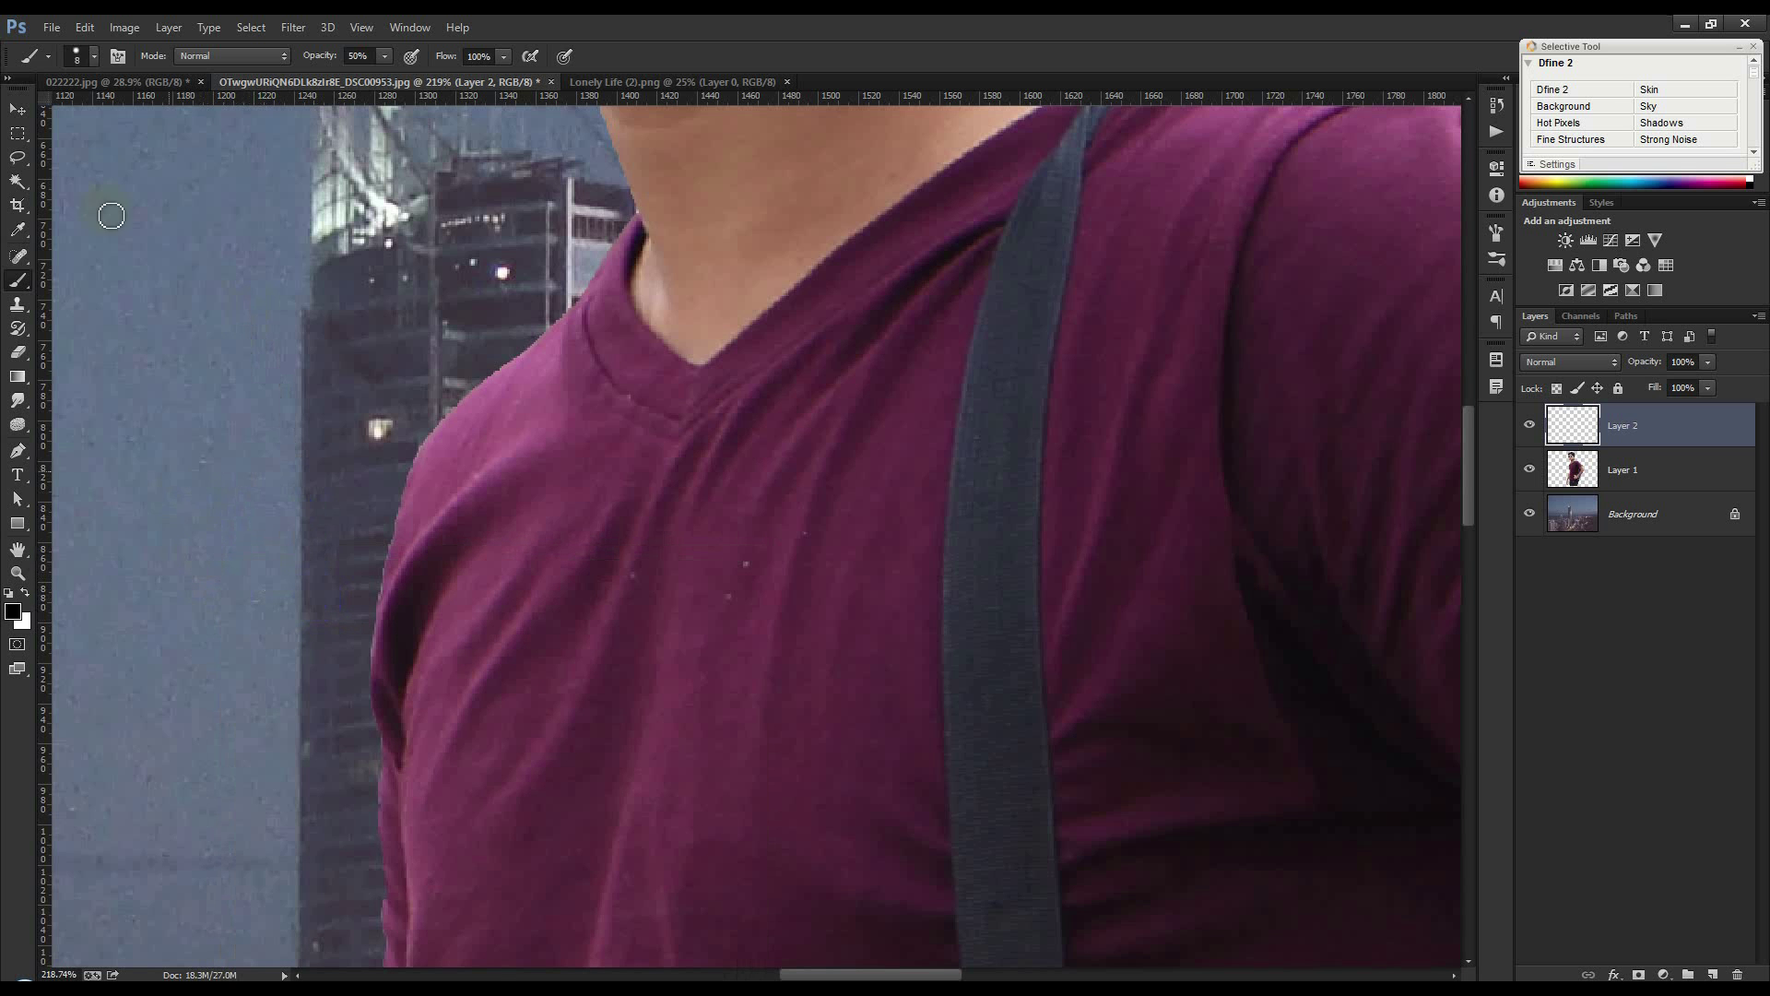
left_click_drag(223, 411, 262, 560)
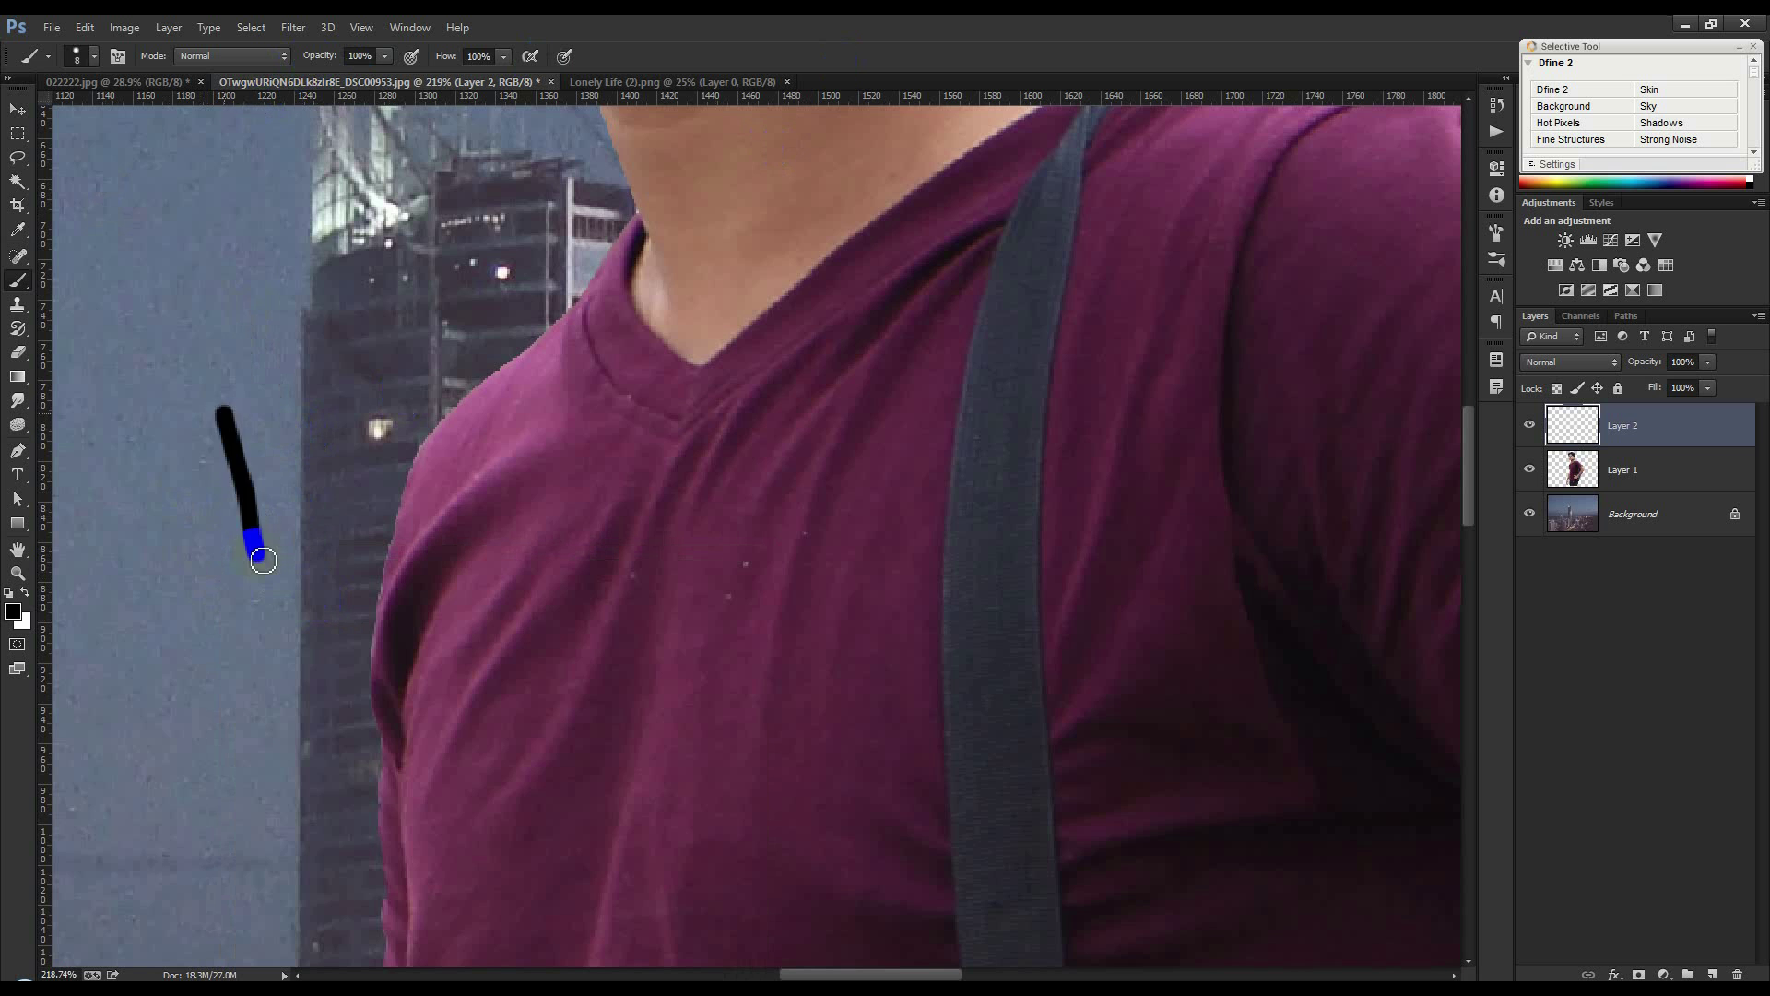
key("ctrl+z")
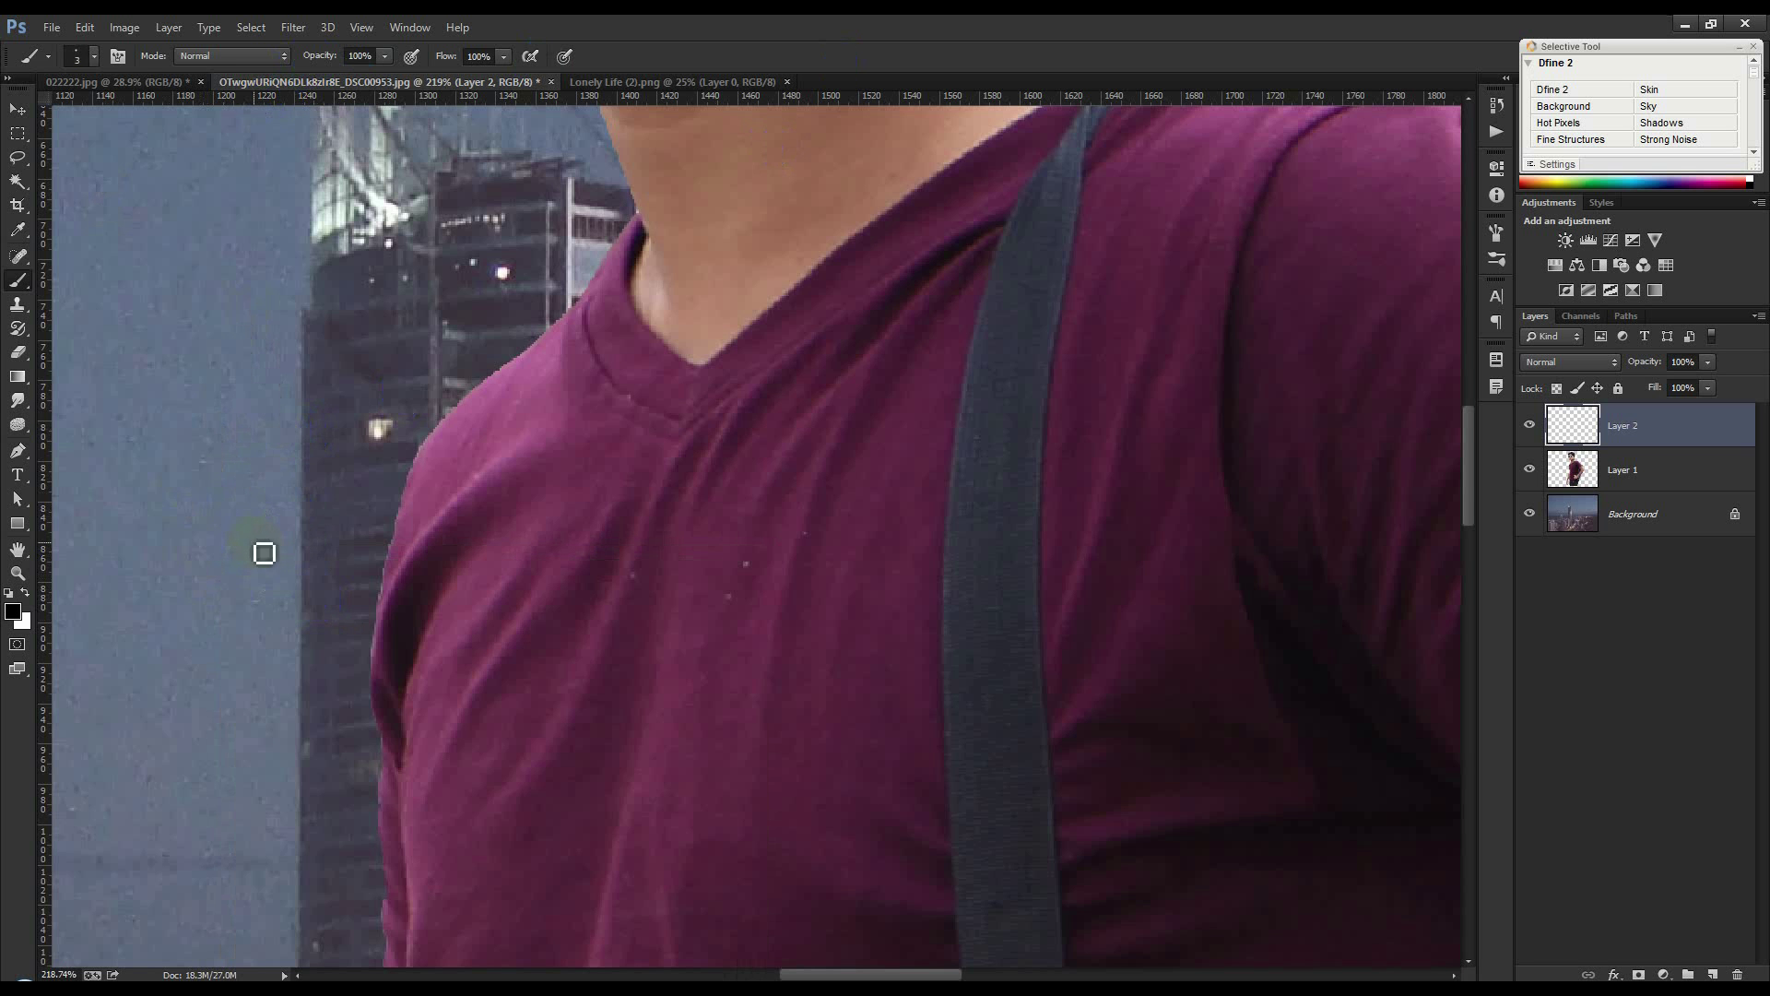
left_click_drag(219, 478, 280, 775)
key("ctrl+z")
left_click_drag(135, 514, 245, 744)
key("ctrl+z")
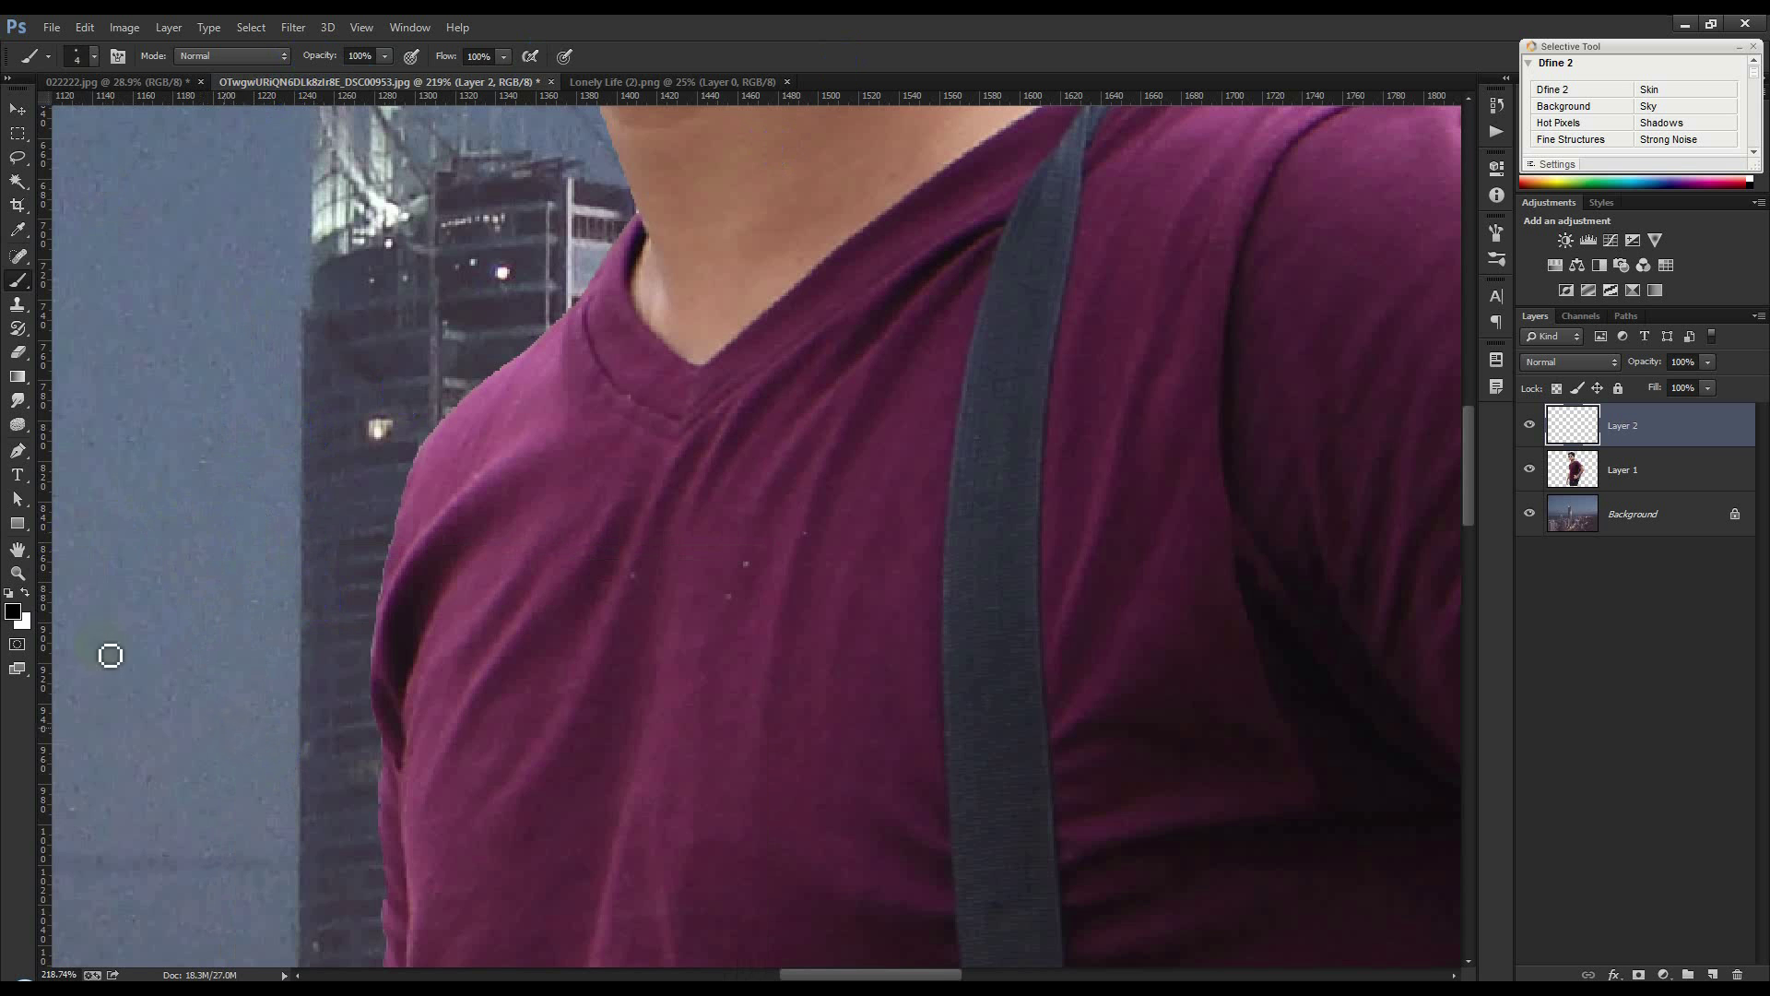
Make the foreground colour white and start a Pen path along the hem and cuff of the T-shirt sleeve beside the tower
left_click(18, 454)
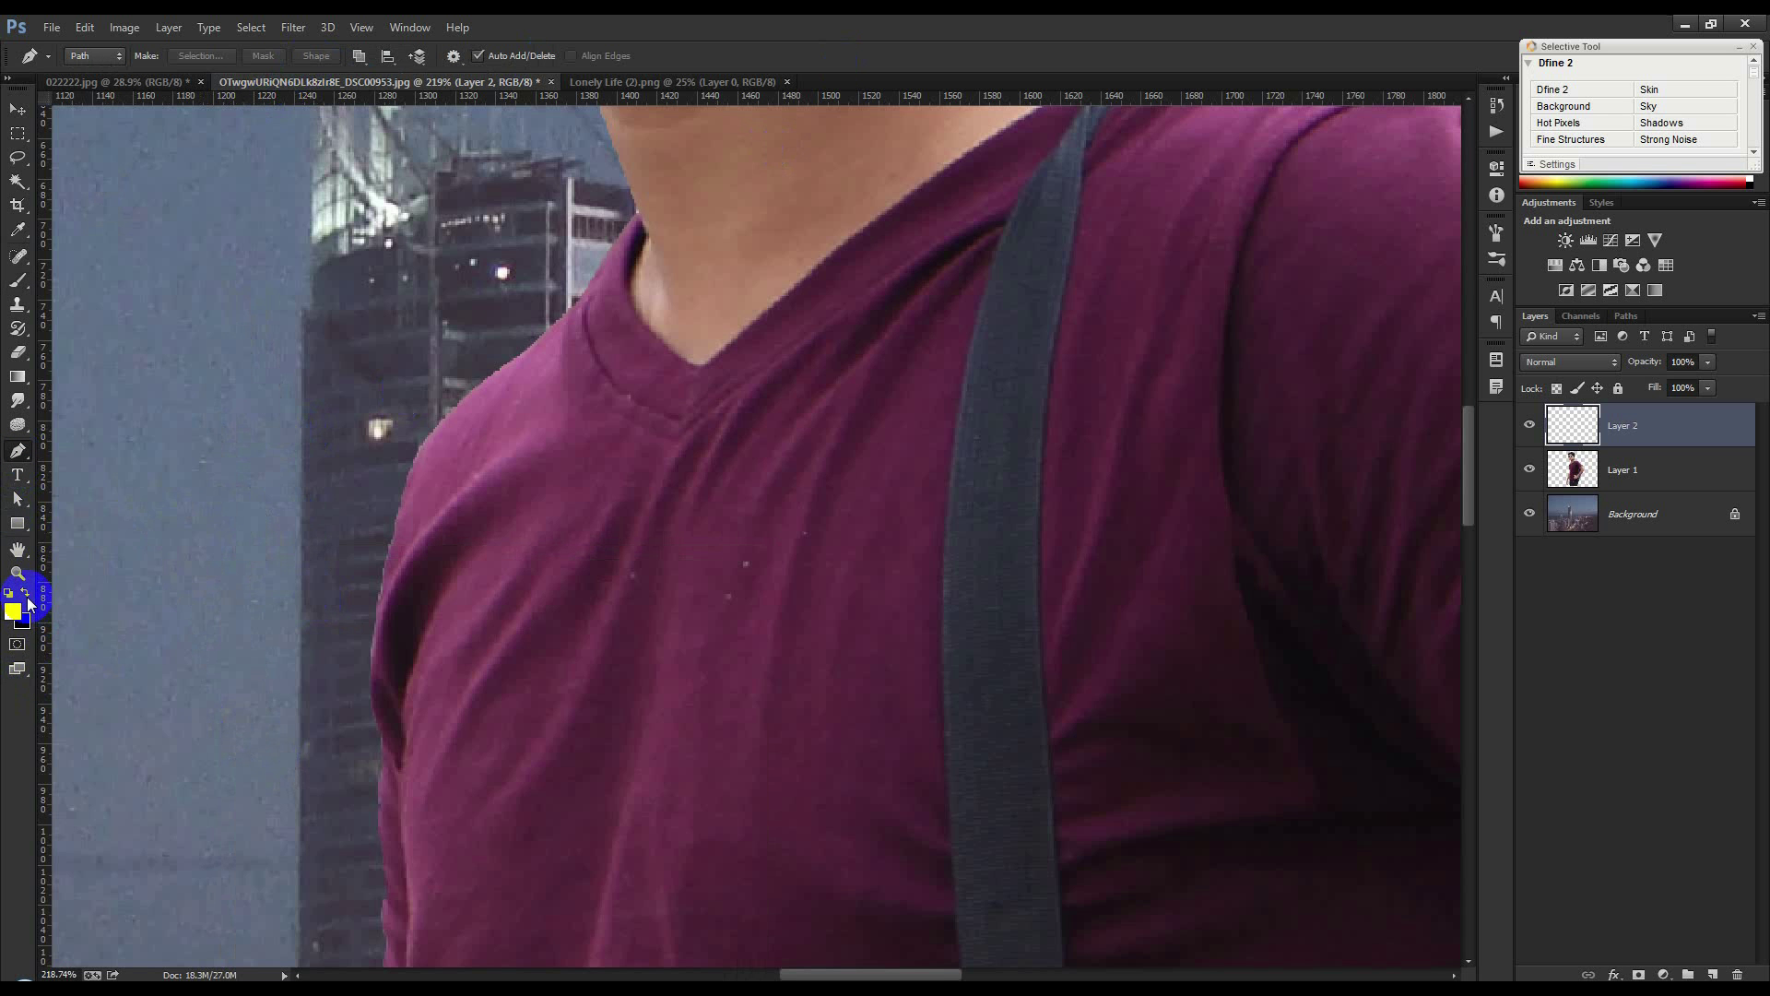
left_click_drag(343, 565, 379, 323)
left_click_drag(433, 766, 501, 323)
left_click_drag(516, 650, 514, 731)
left_click_drag(538, 443, 540, 595)
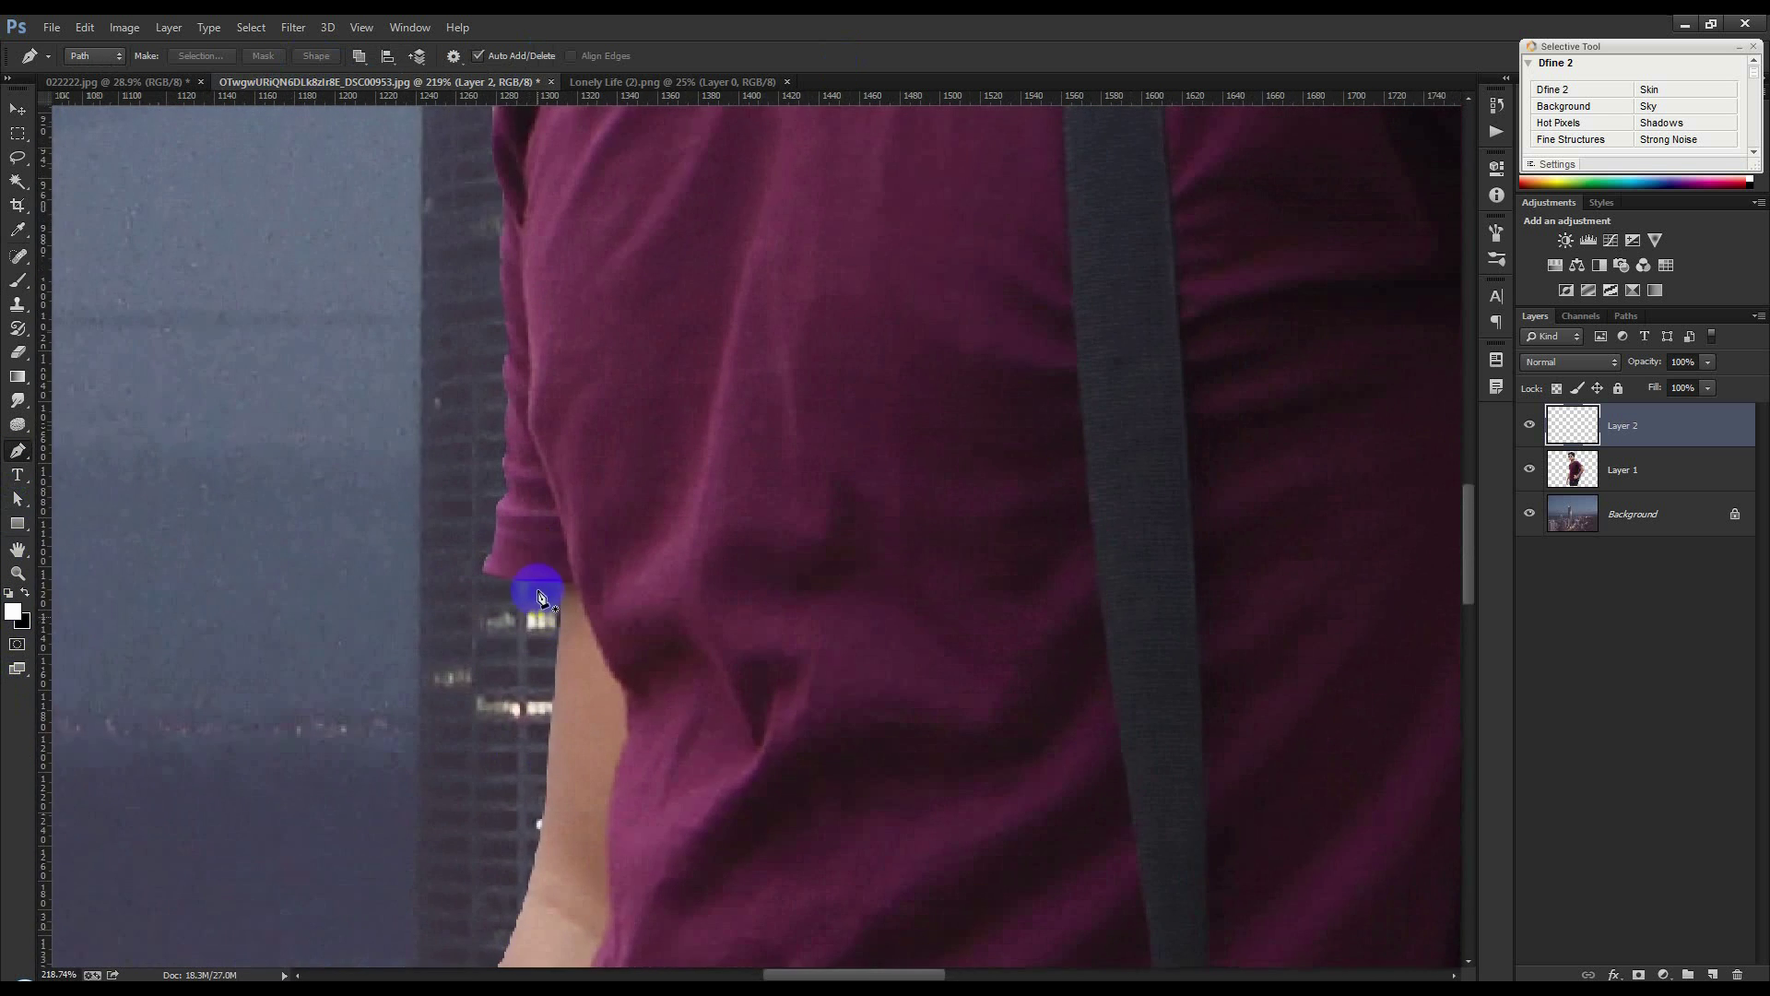
scroll(540, 594, "up", 2)
left_click(600, 585)
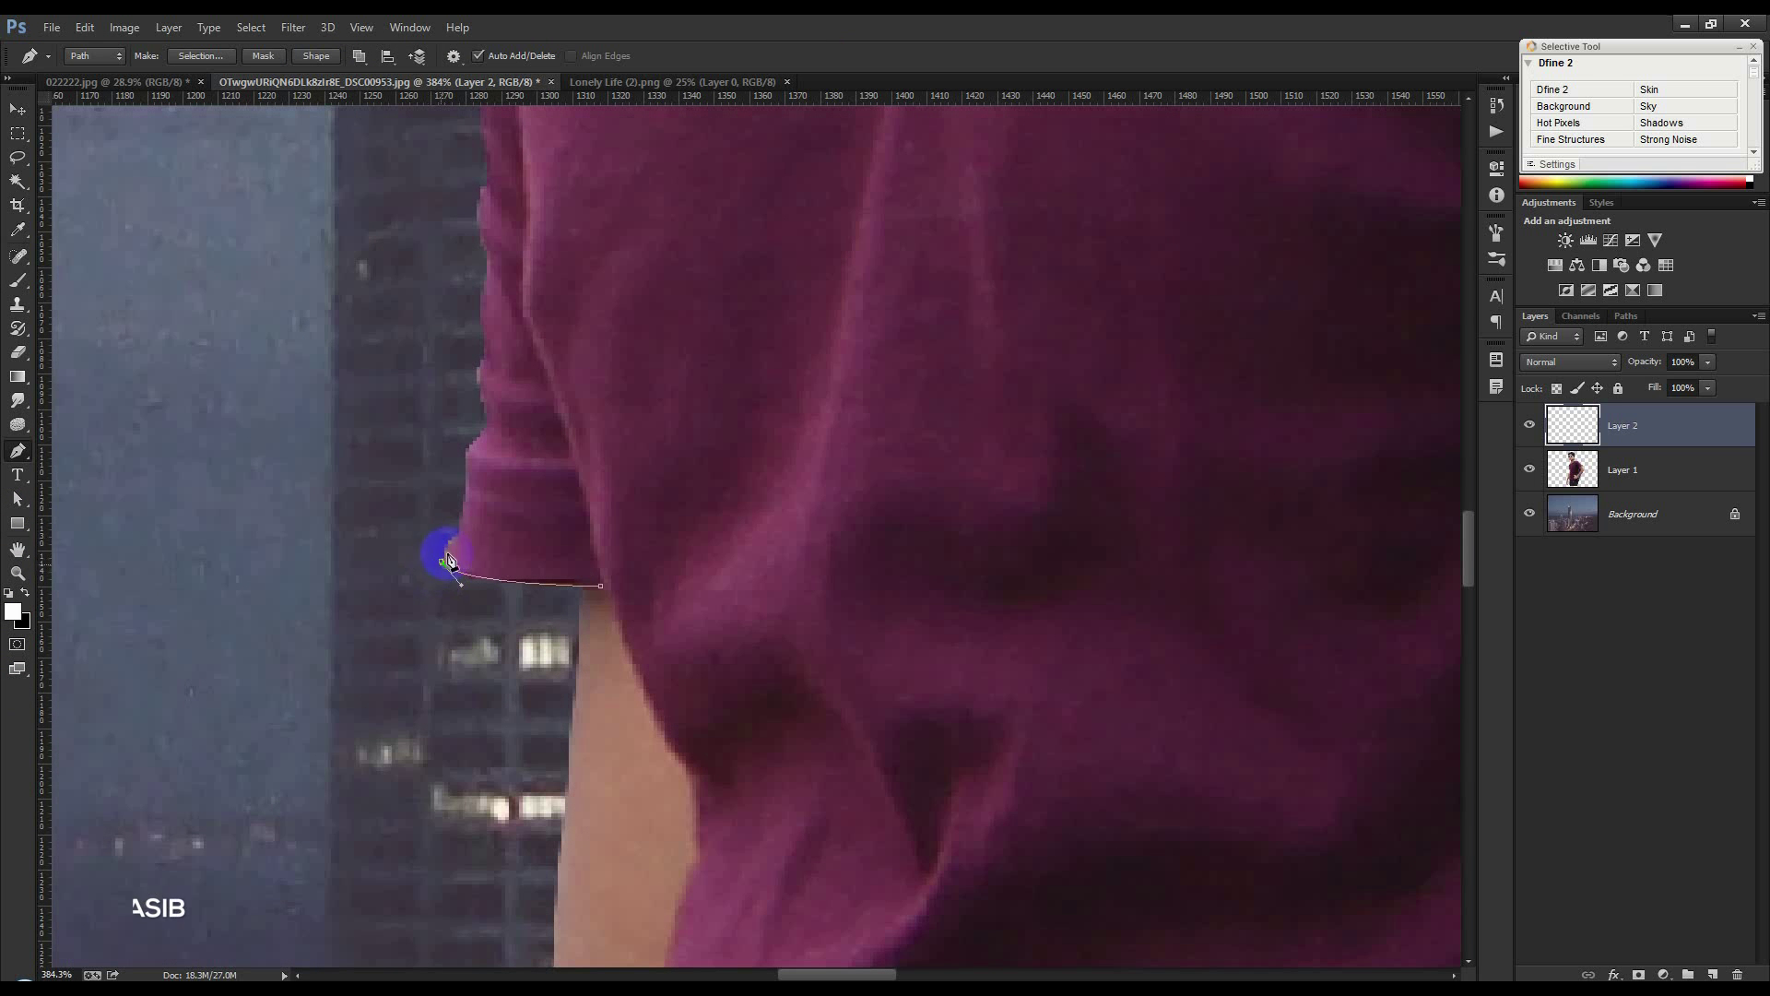
left_click_drag(458, 536, 471, 536)
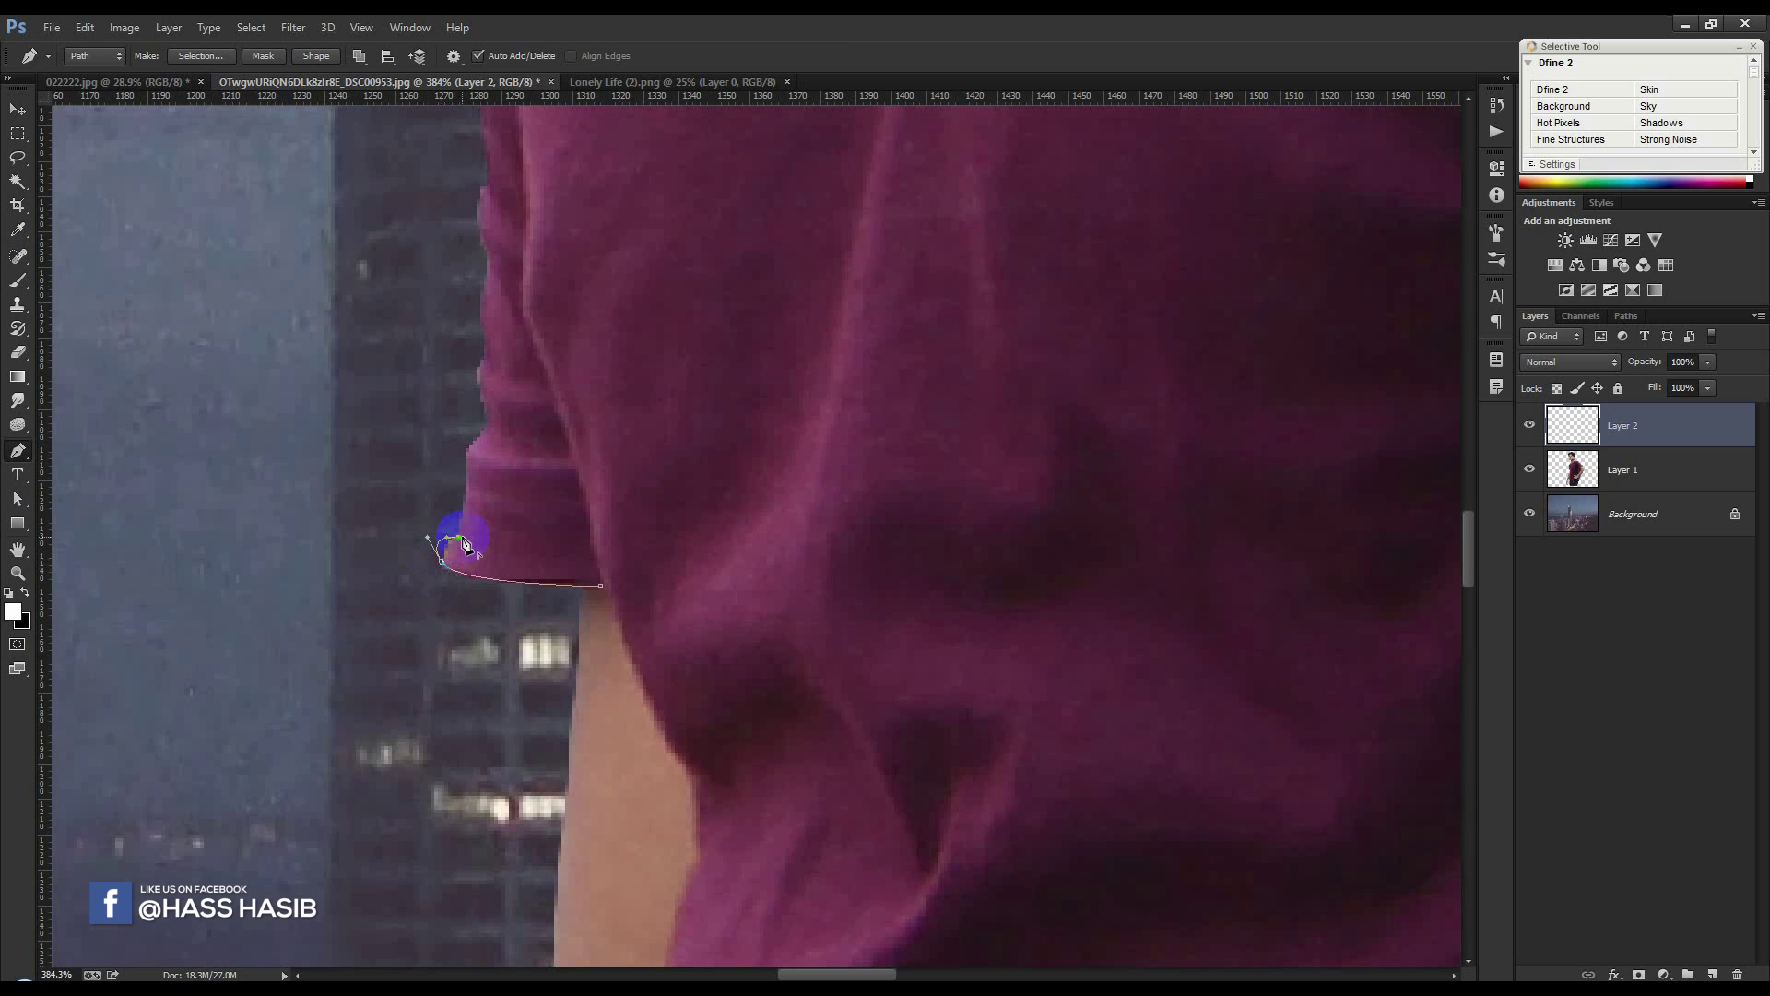
left_click_drag(469, 476, 486, 436)
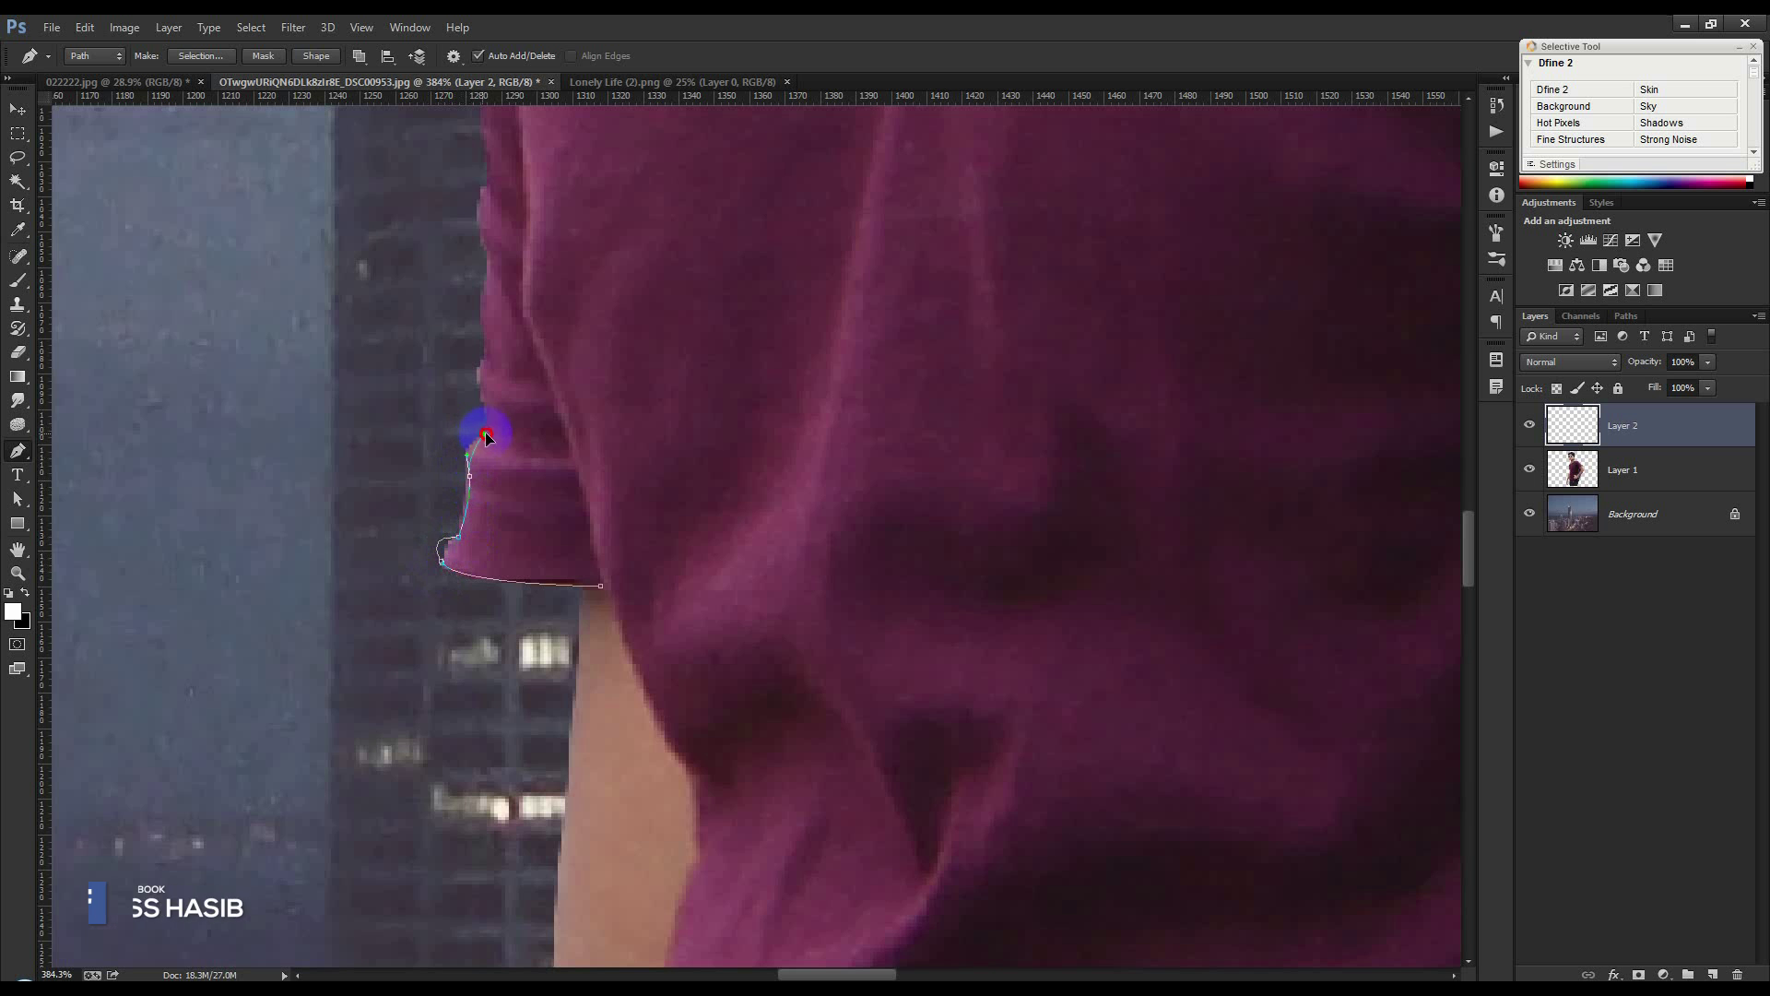
left_click_drag(483, 362, 490, 338)
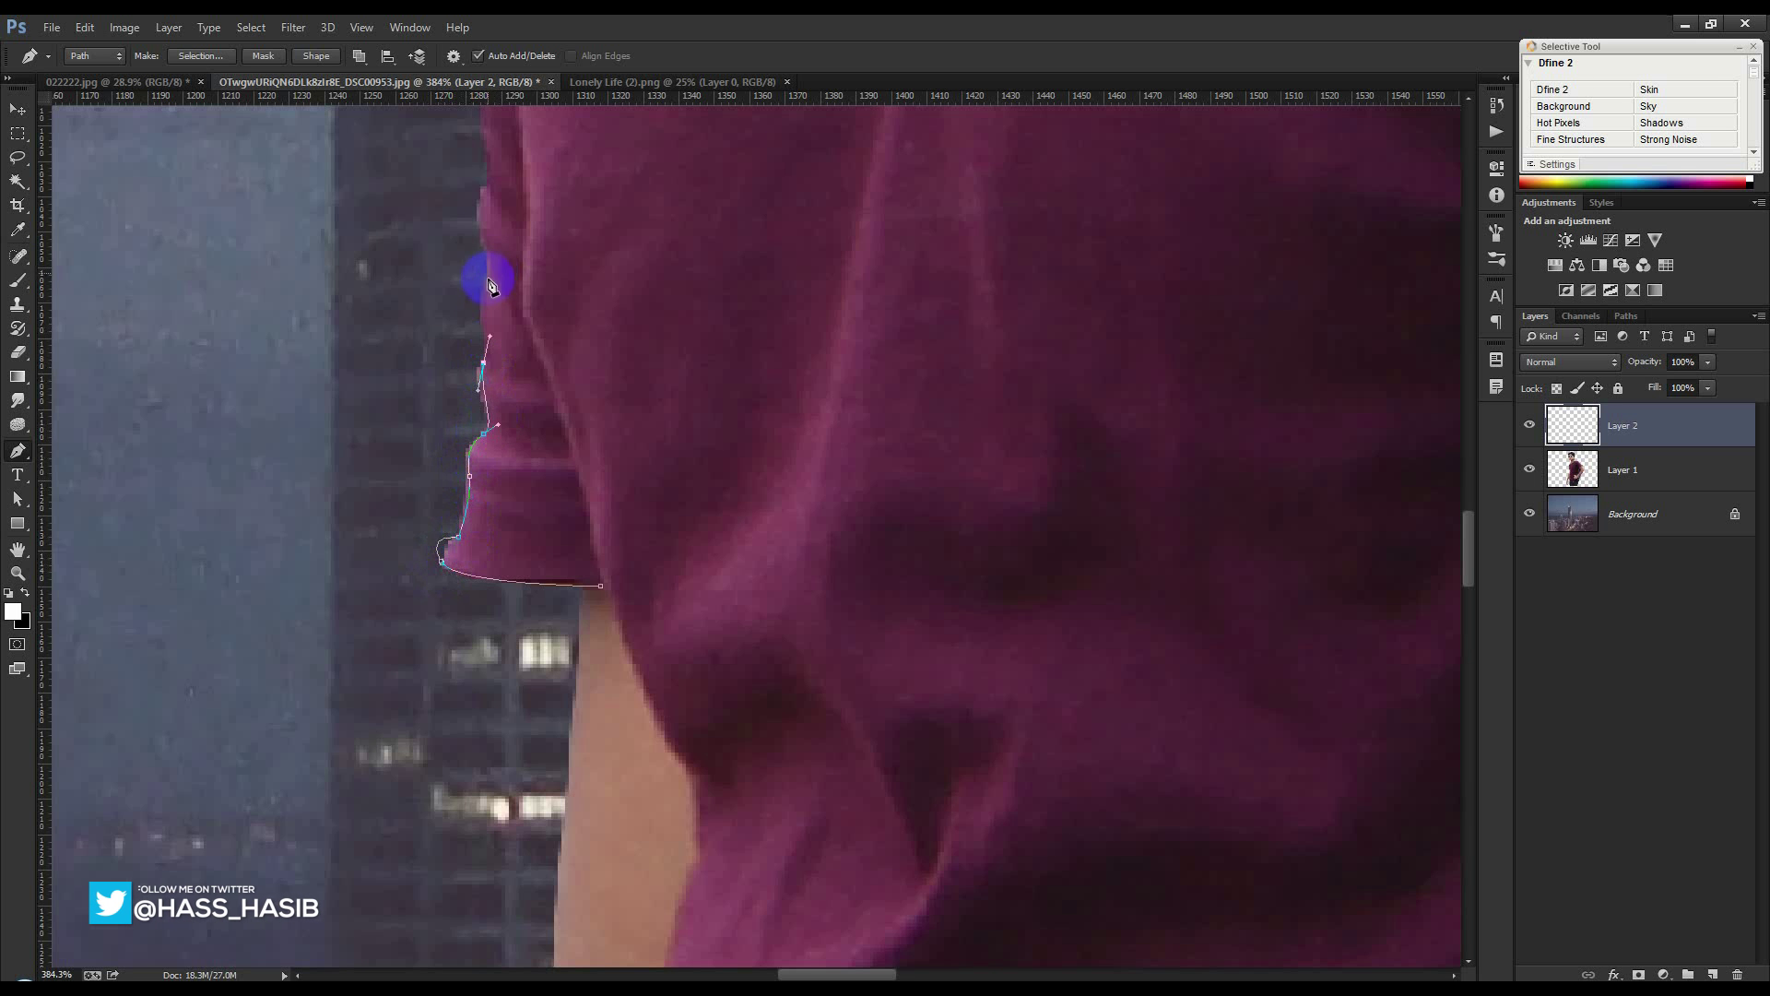
Continue the path up the outer edge of the sleeve to the top of the shoulder
left_click_drag(498, 228, 509, 688)
left_click_drag(483, 513, 491, 387)
left_click_drag(480, 325, 446, 715)
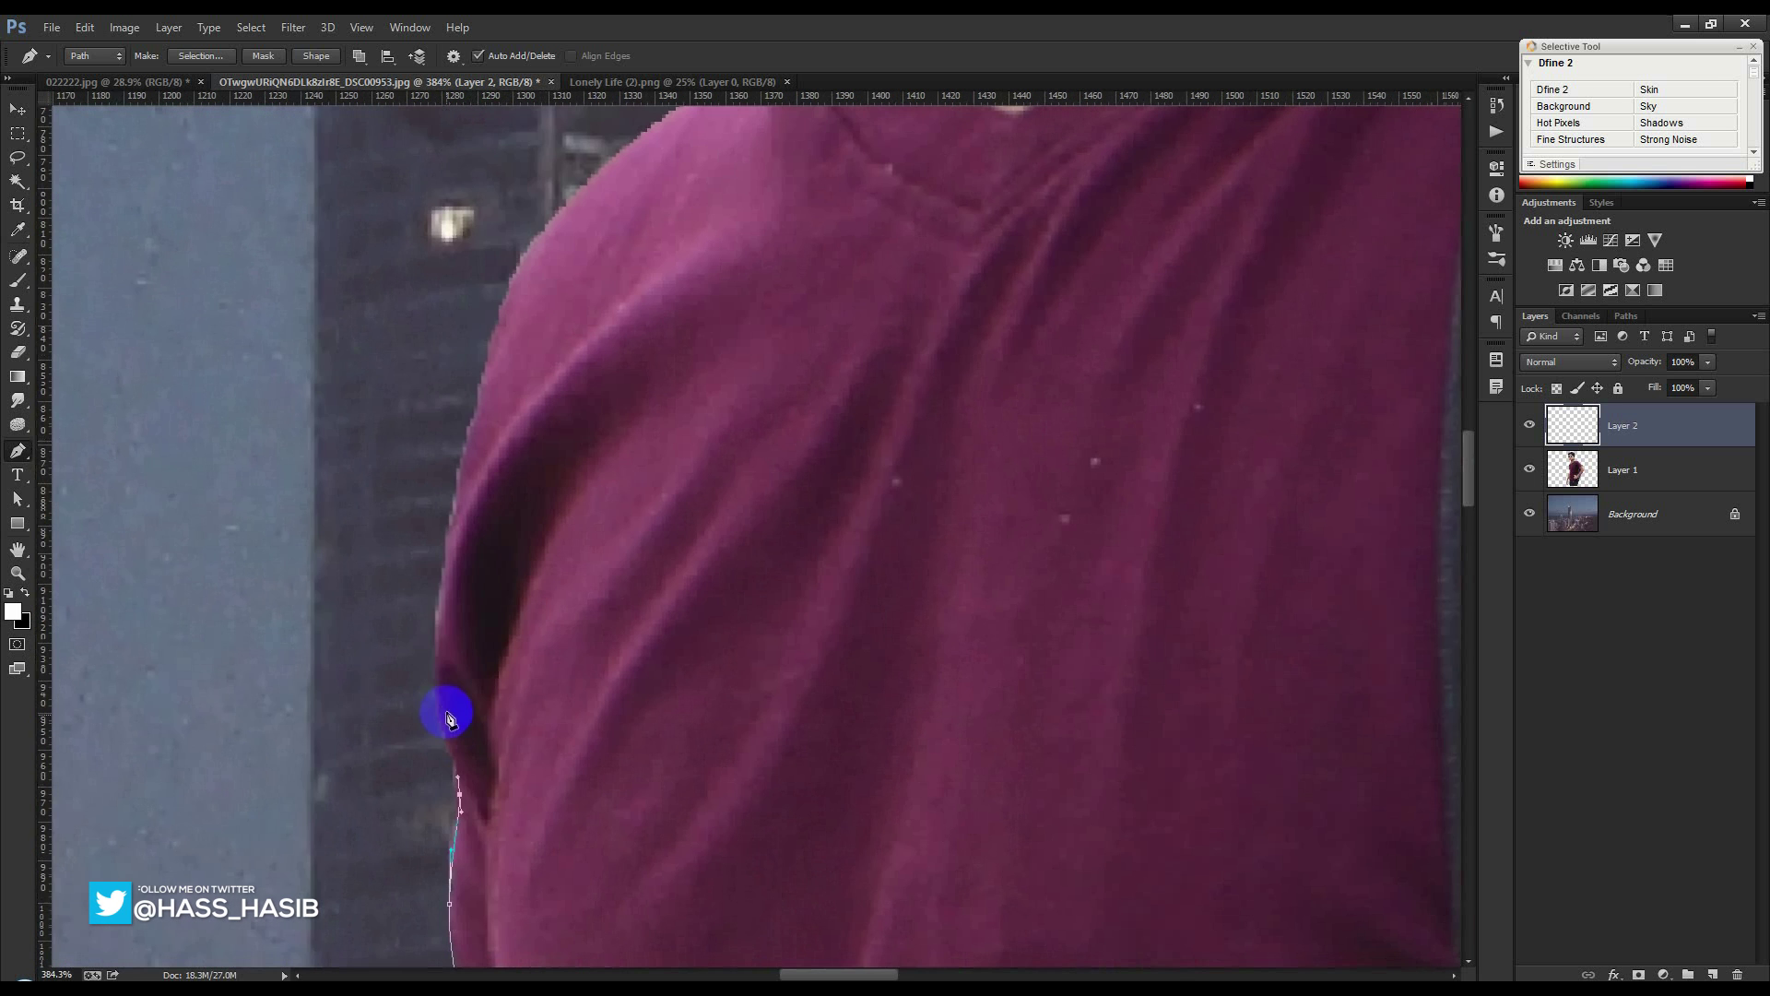
left_click_drag(438, 634, 449, 561)
left_click_drag(488, 355, 514, 268)
left_click_drag(691, 148, 433, 614)
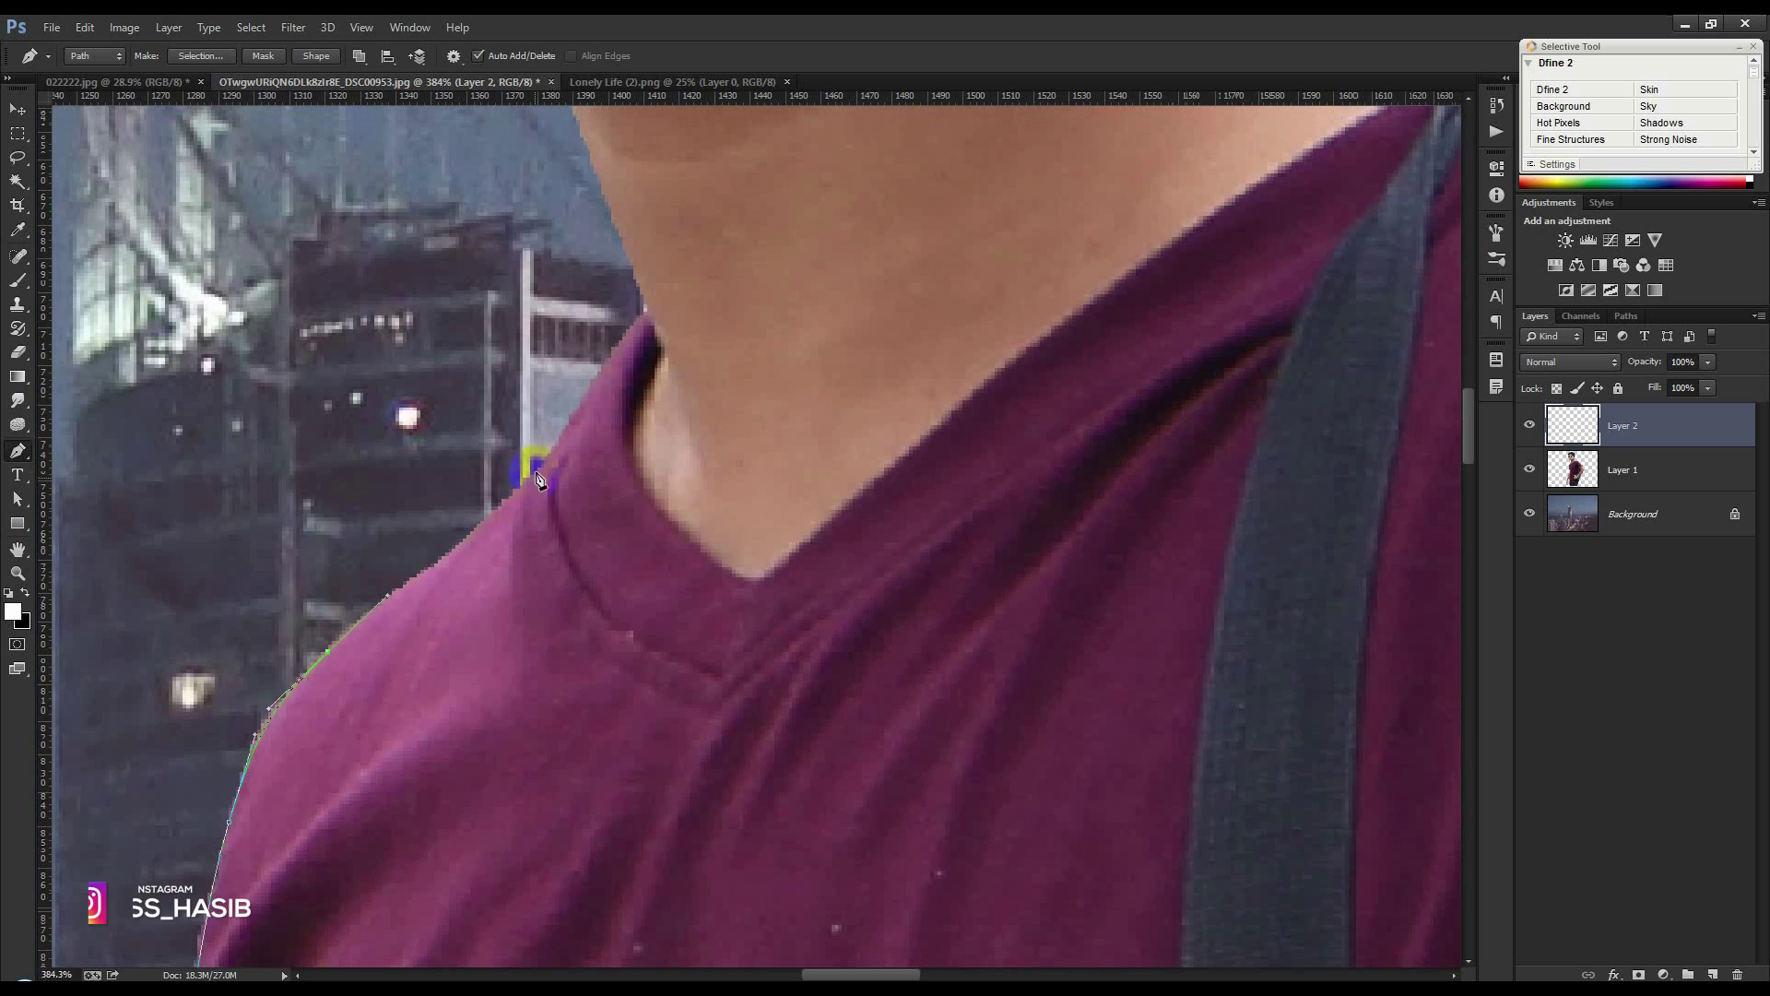
Continue the path over the shoulder and around the V-neckline, ending in a corner point where the collar meets the bag strap
left_click_drag(538, 471, 565, 423)
left_click(644, 314)
left_click_drag(657, 336, 657, 354)
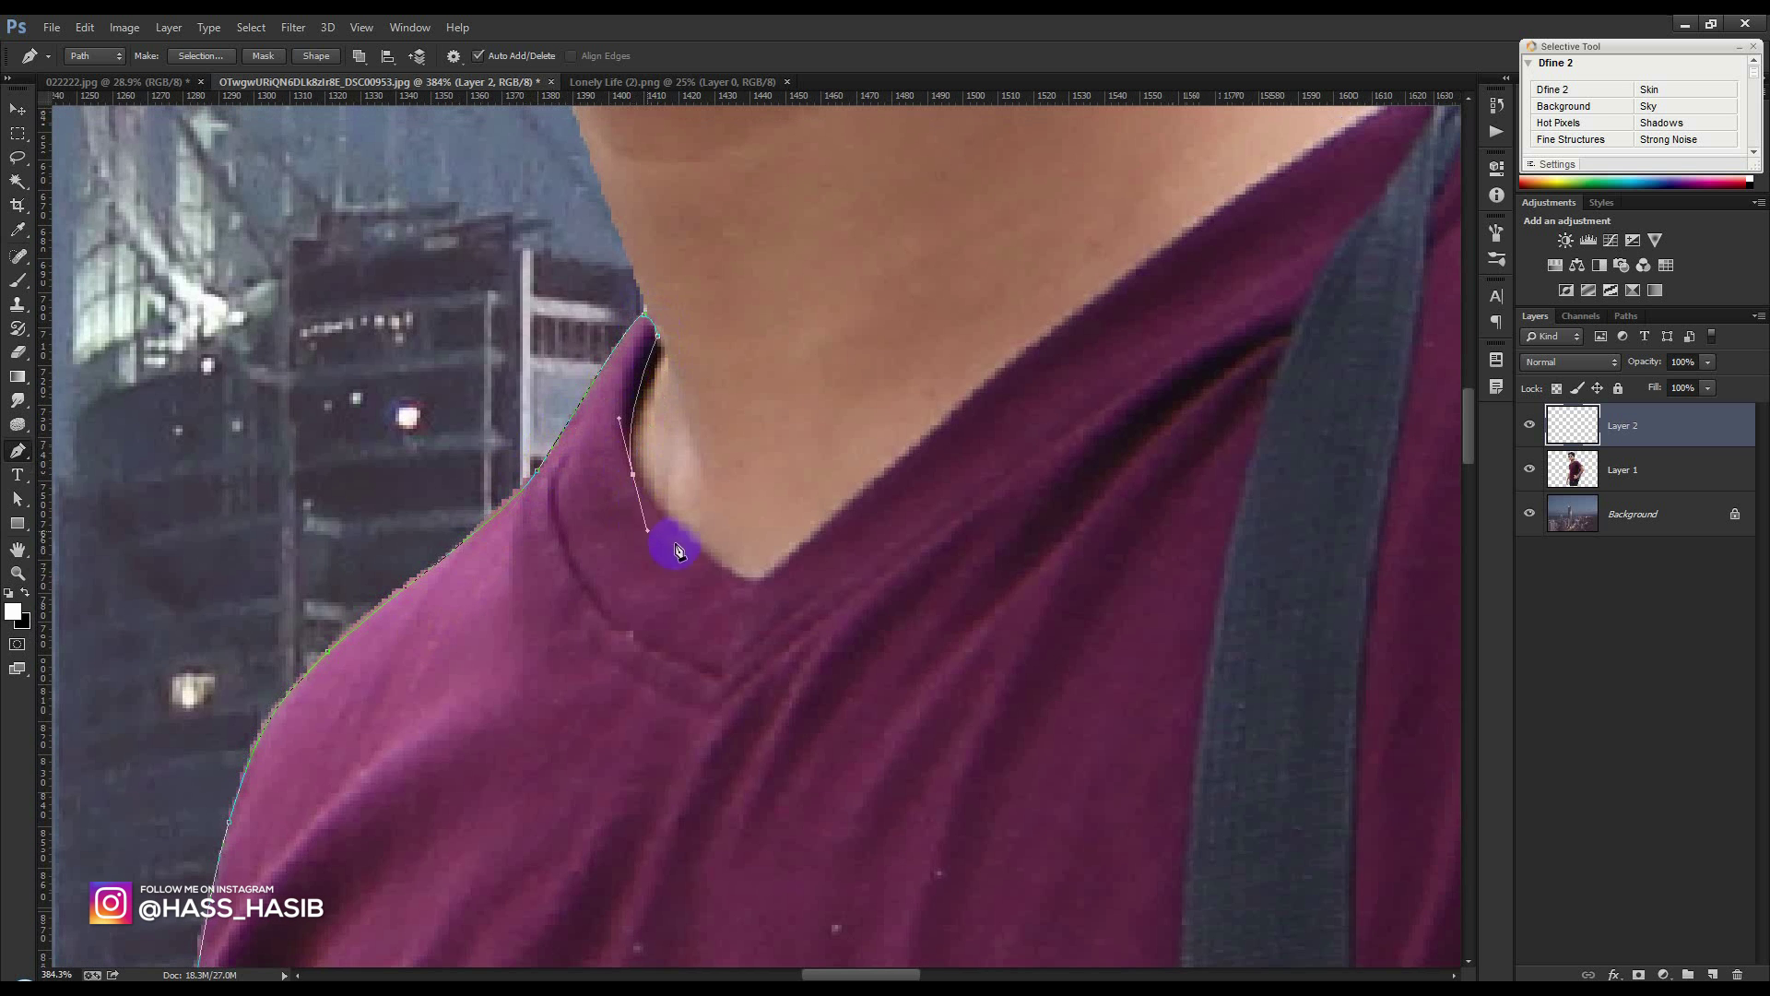
left_click_drag(762, 577, 824, 555)
left_click_drag(903, 507, 688, 699)
left_click_drag(748, 598, 881, 493)
left_click_drag(1079, 368, 1176, 312)
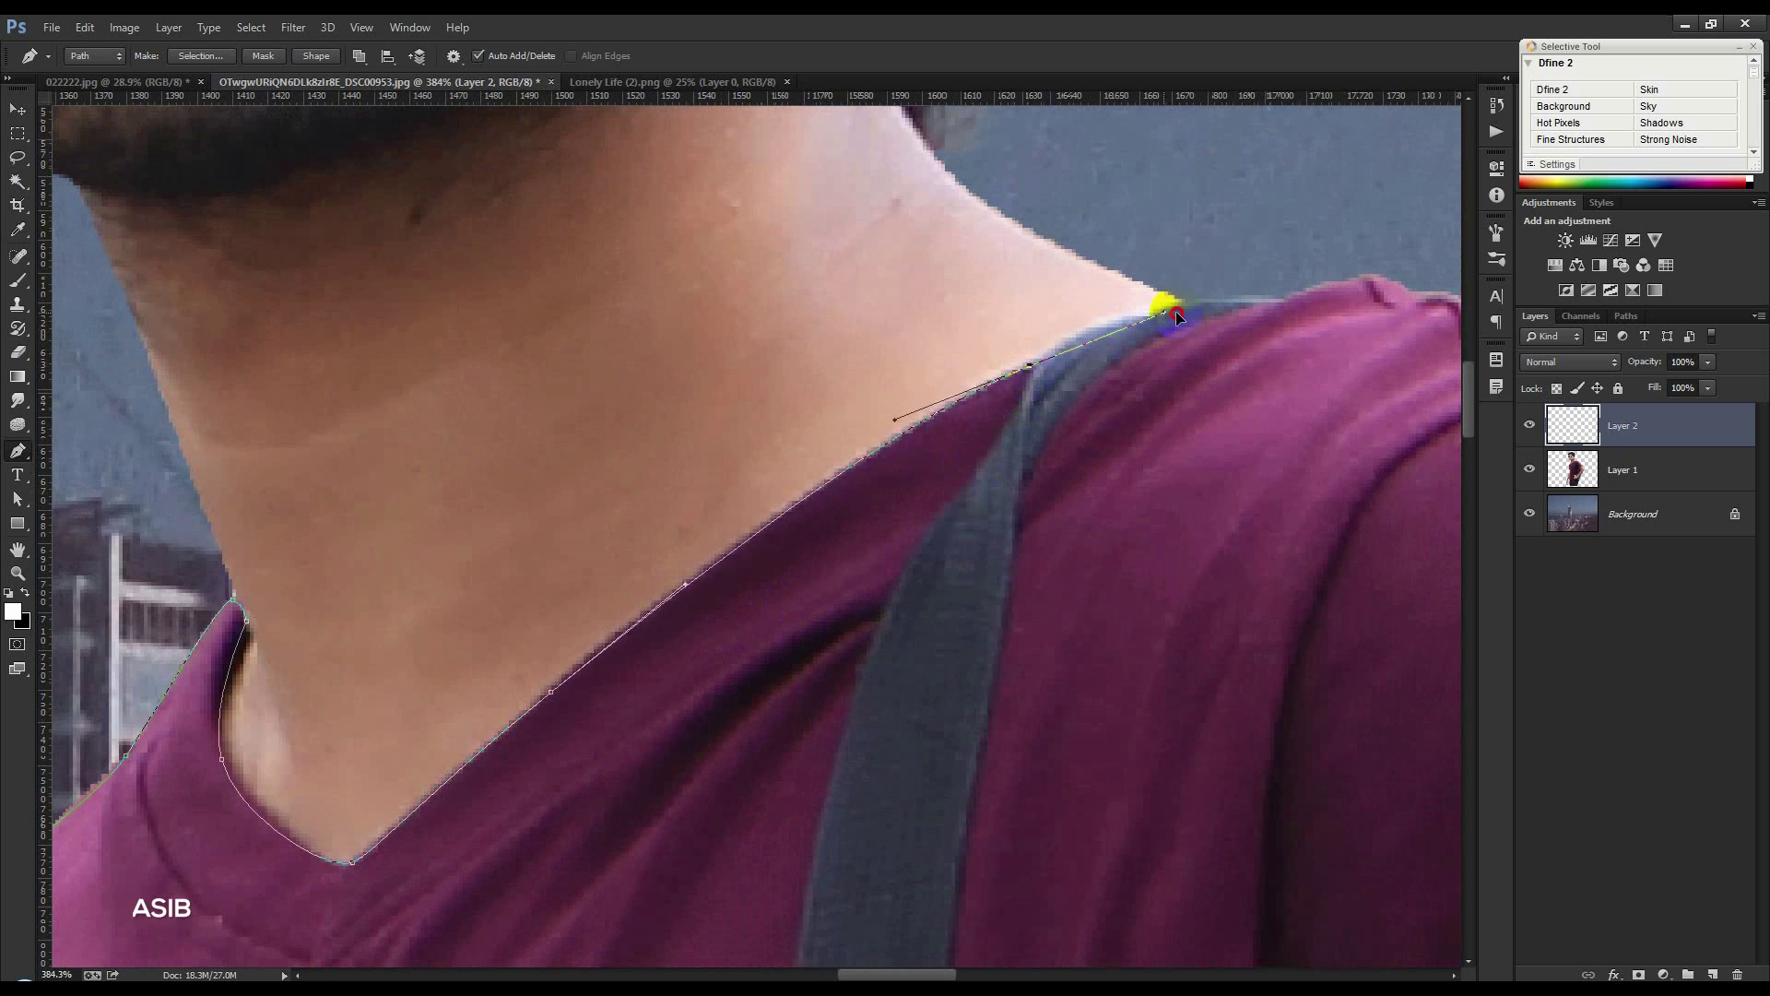
left_click(1029, 366, "alt")
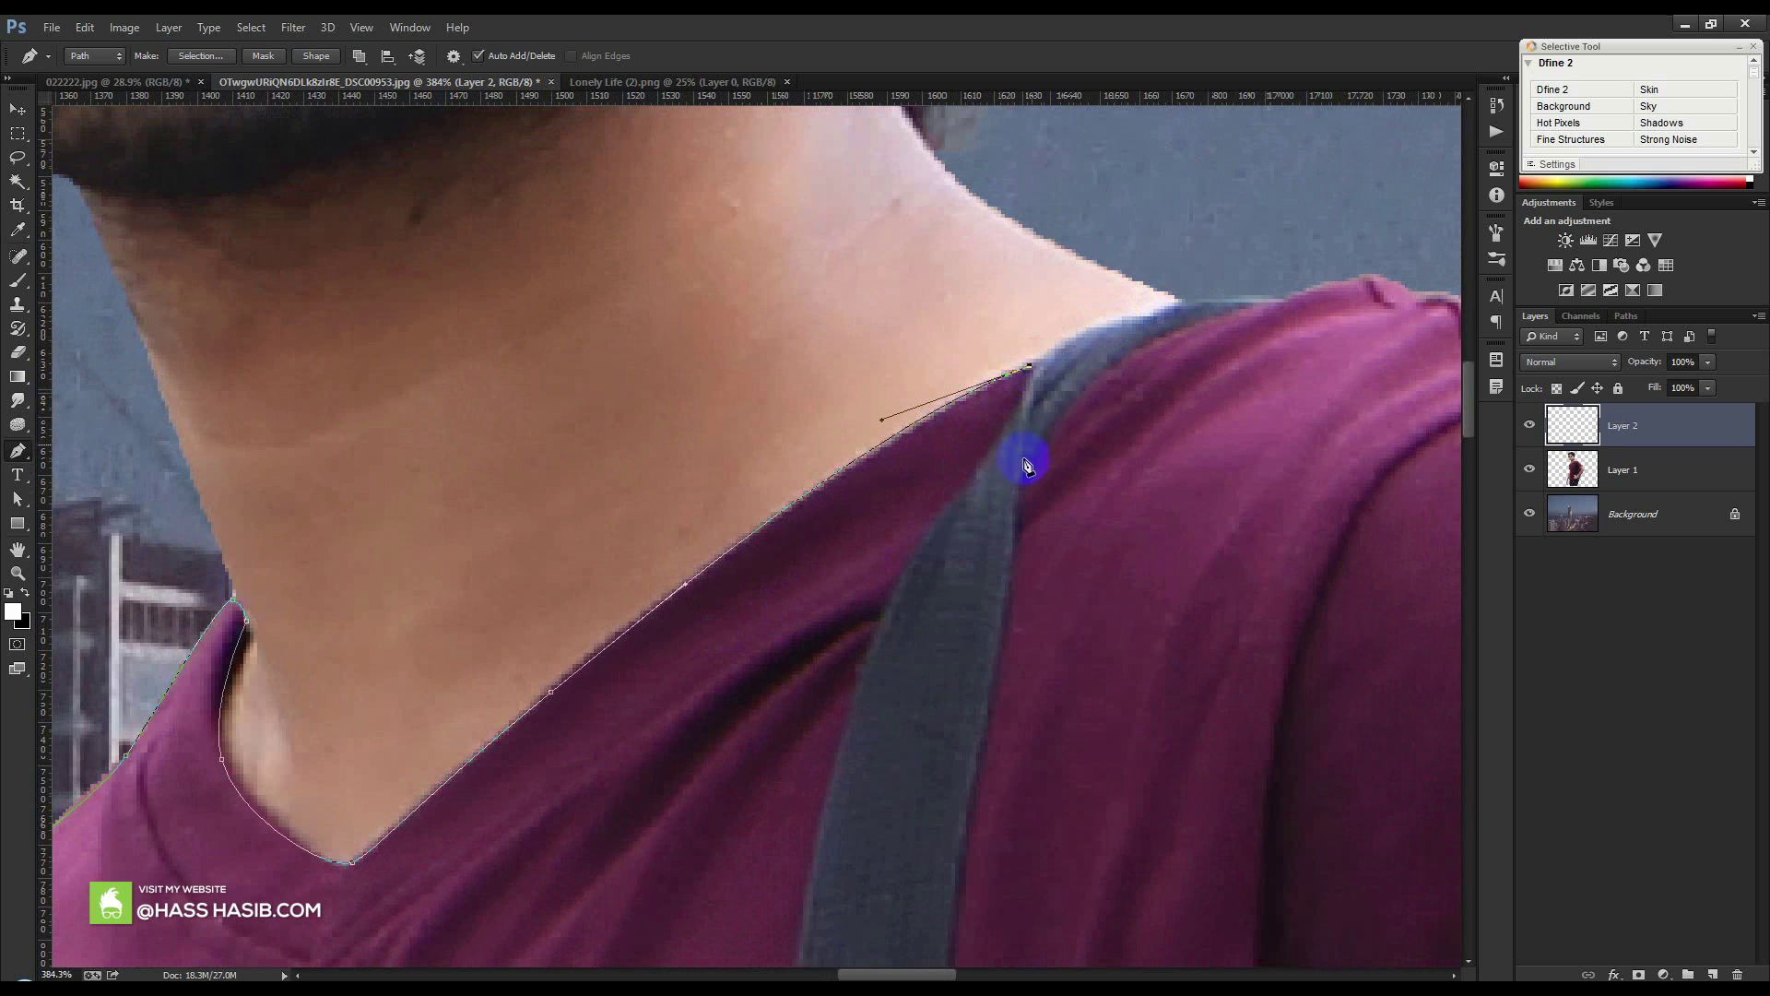
Try to extend the path down the inner edge of the bag strap
scroll(1019, 456, "down", 2)
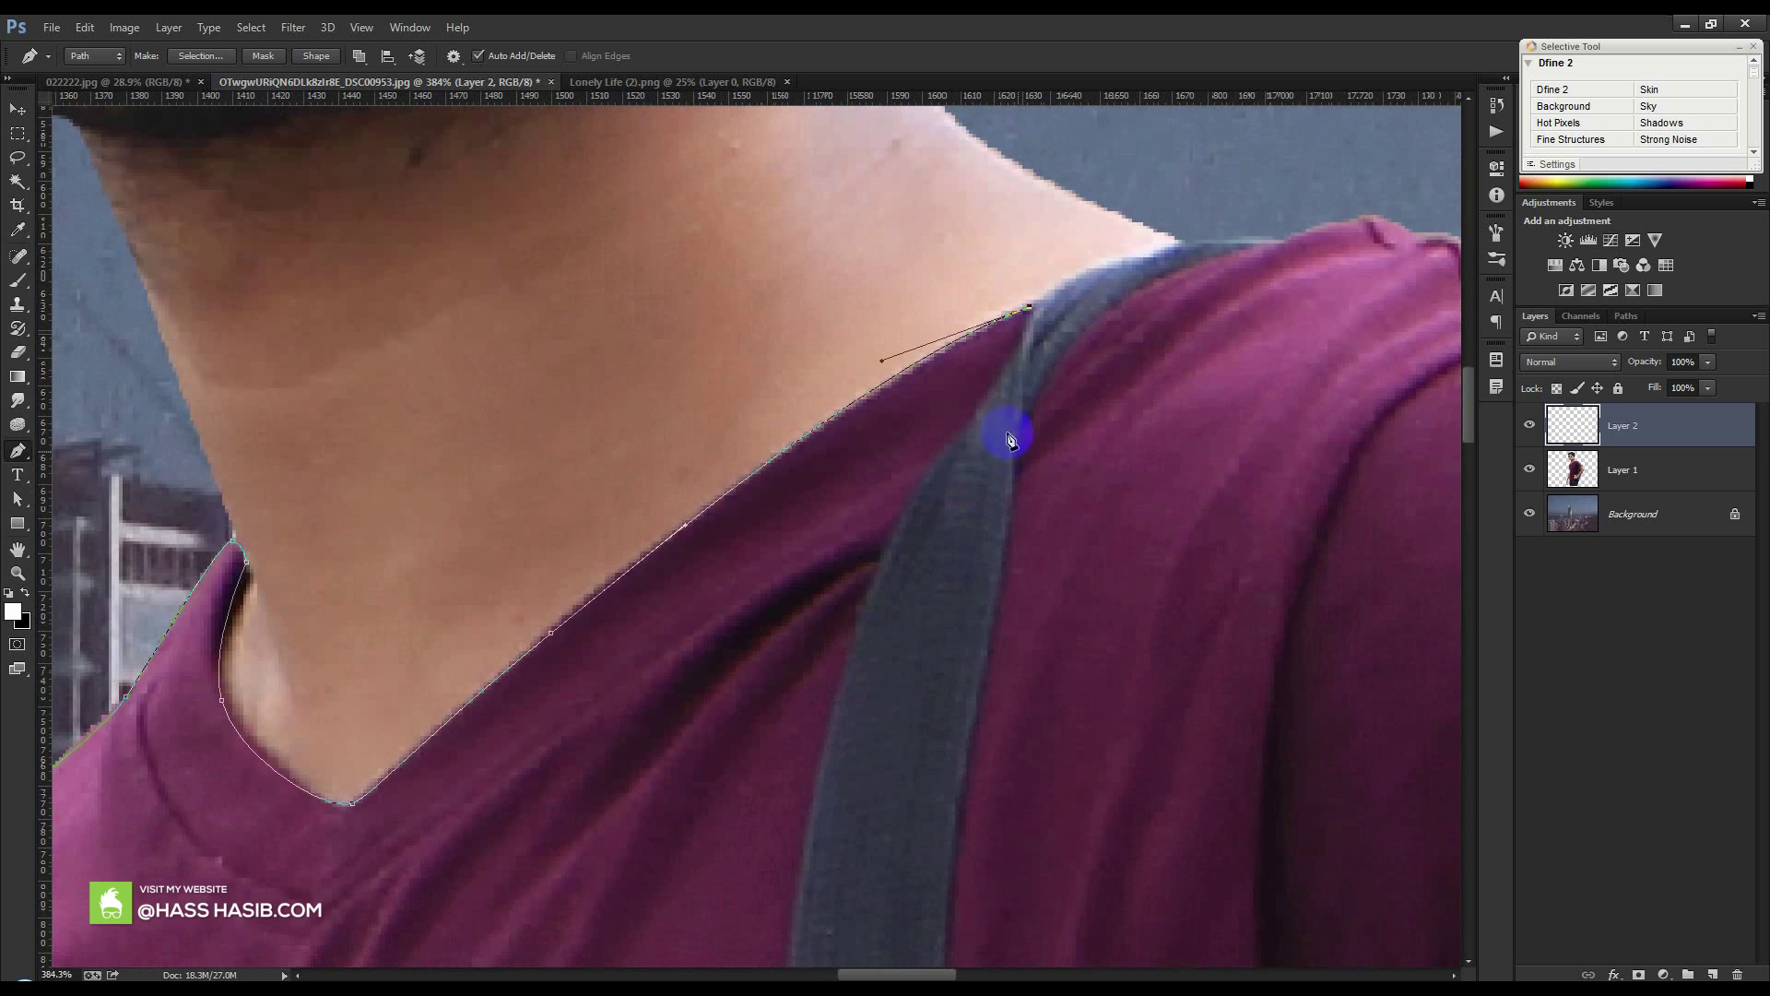
left_click(1008, 364)
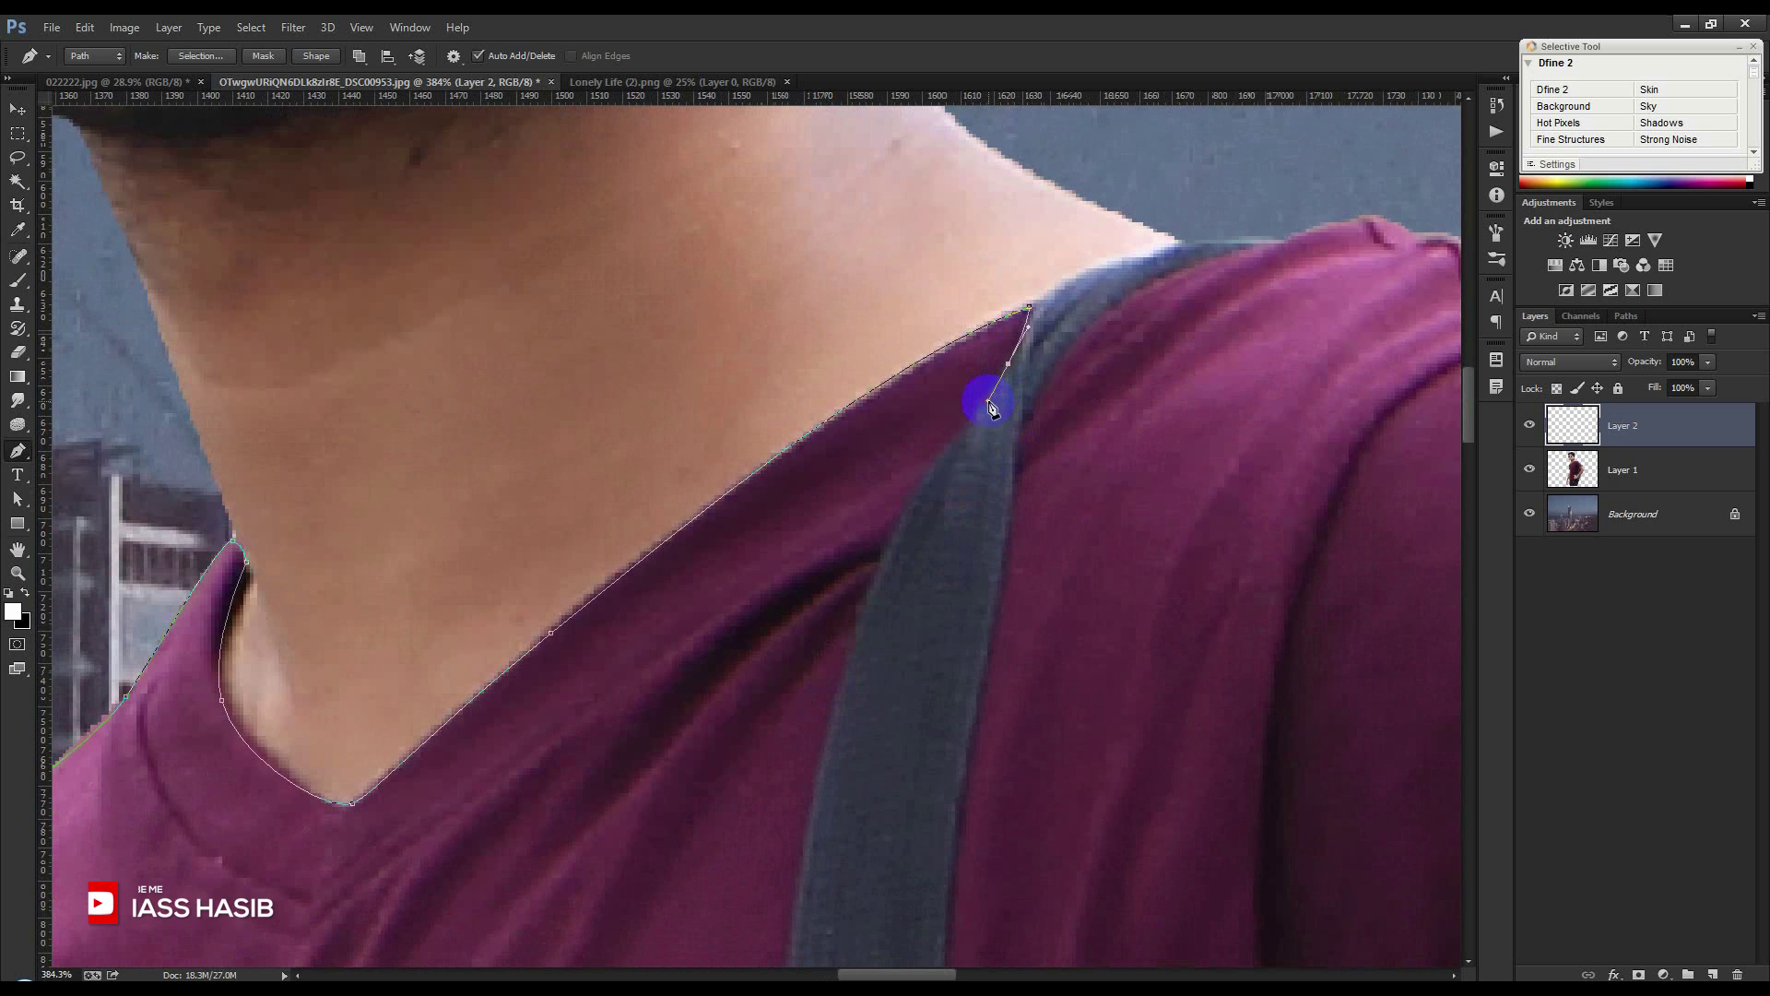
scroll(991, 406, "down", 3)
scroll(977, 433, "down", 2)
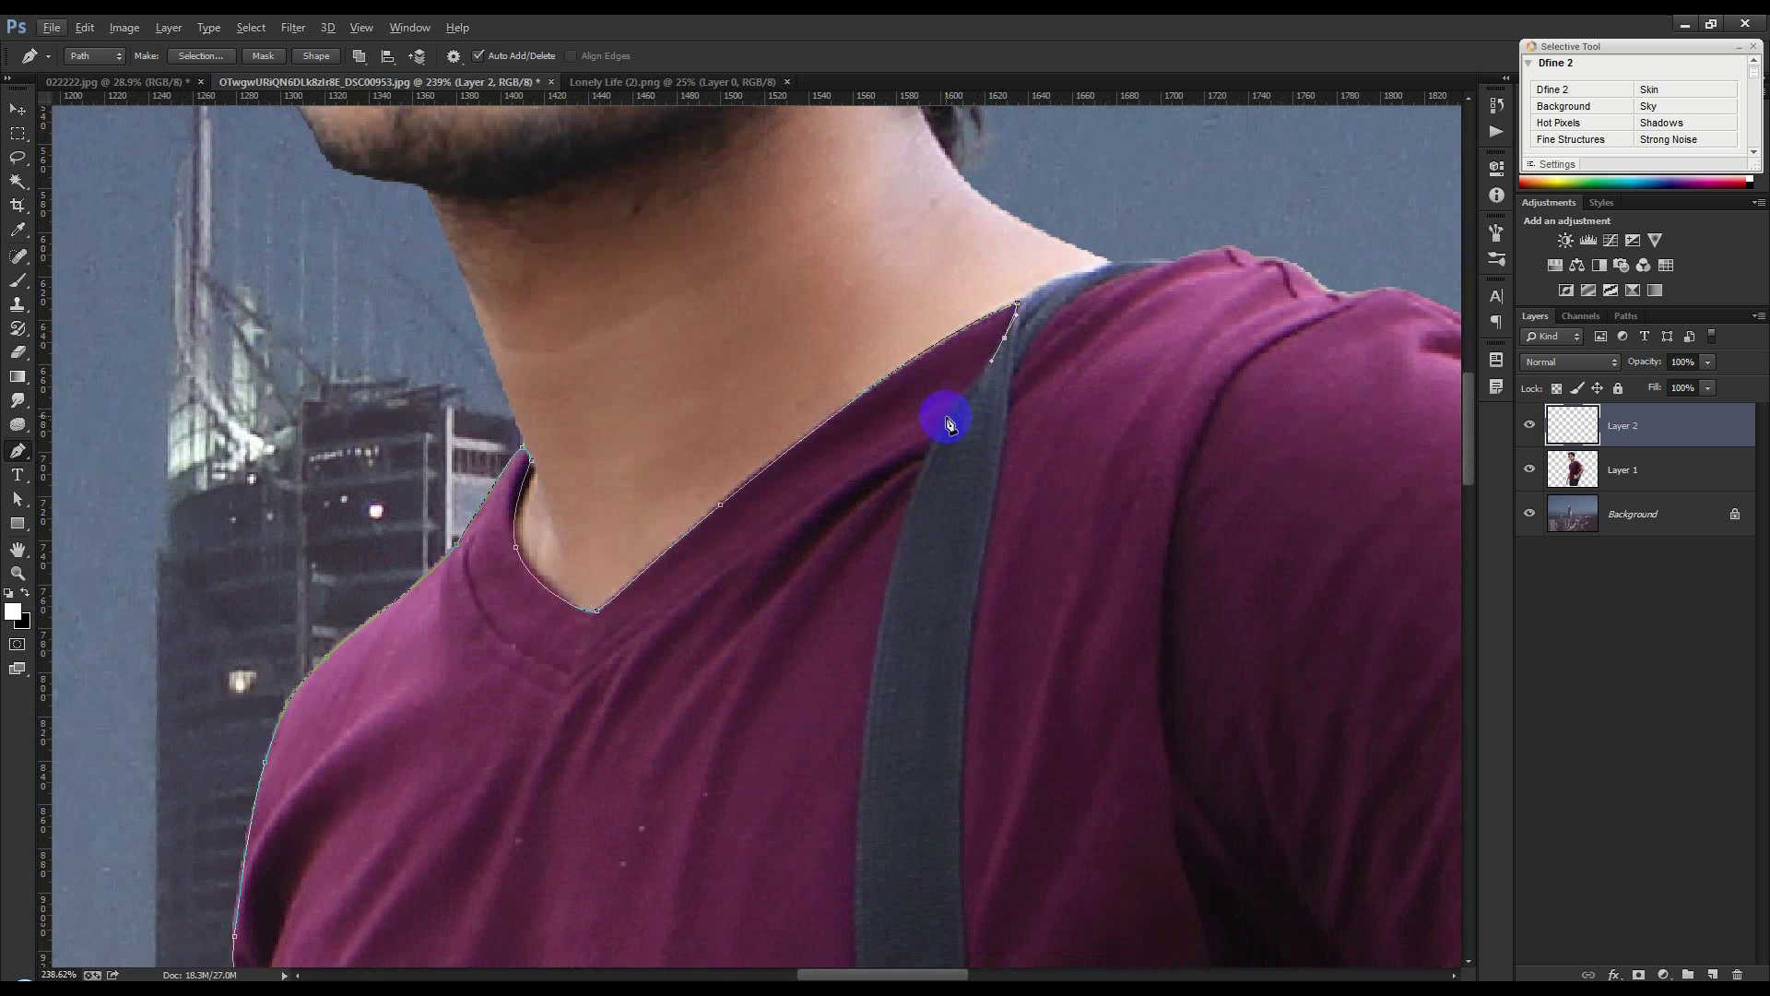
scroll(764, 452, "down", 3)
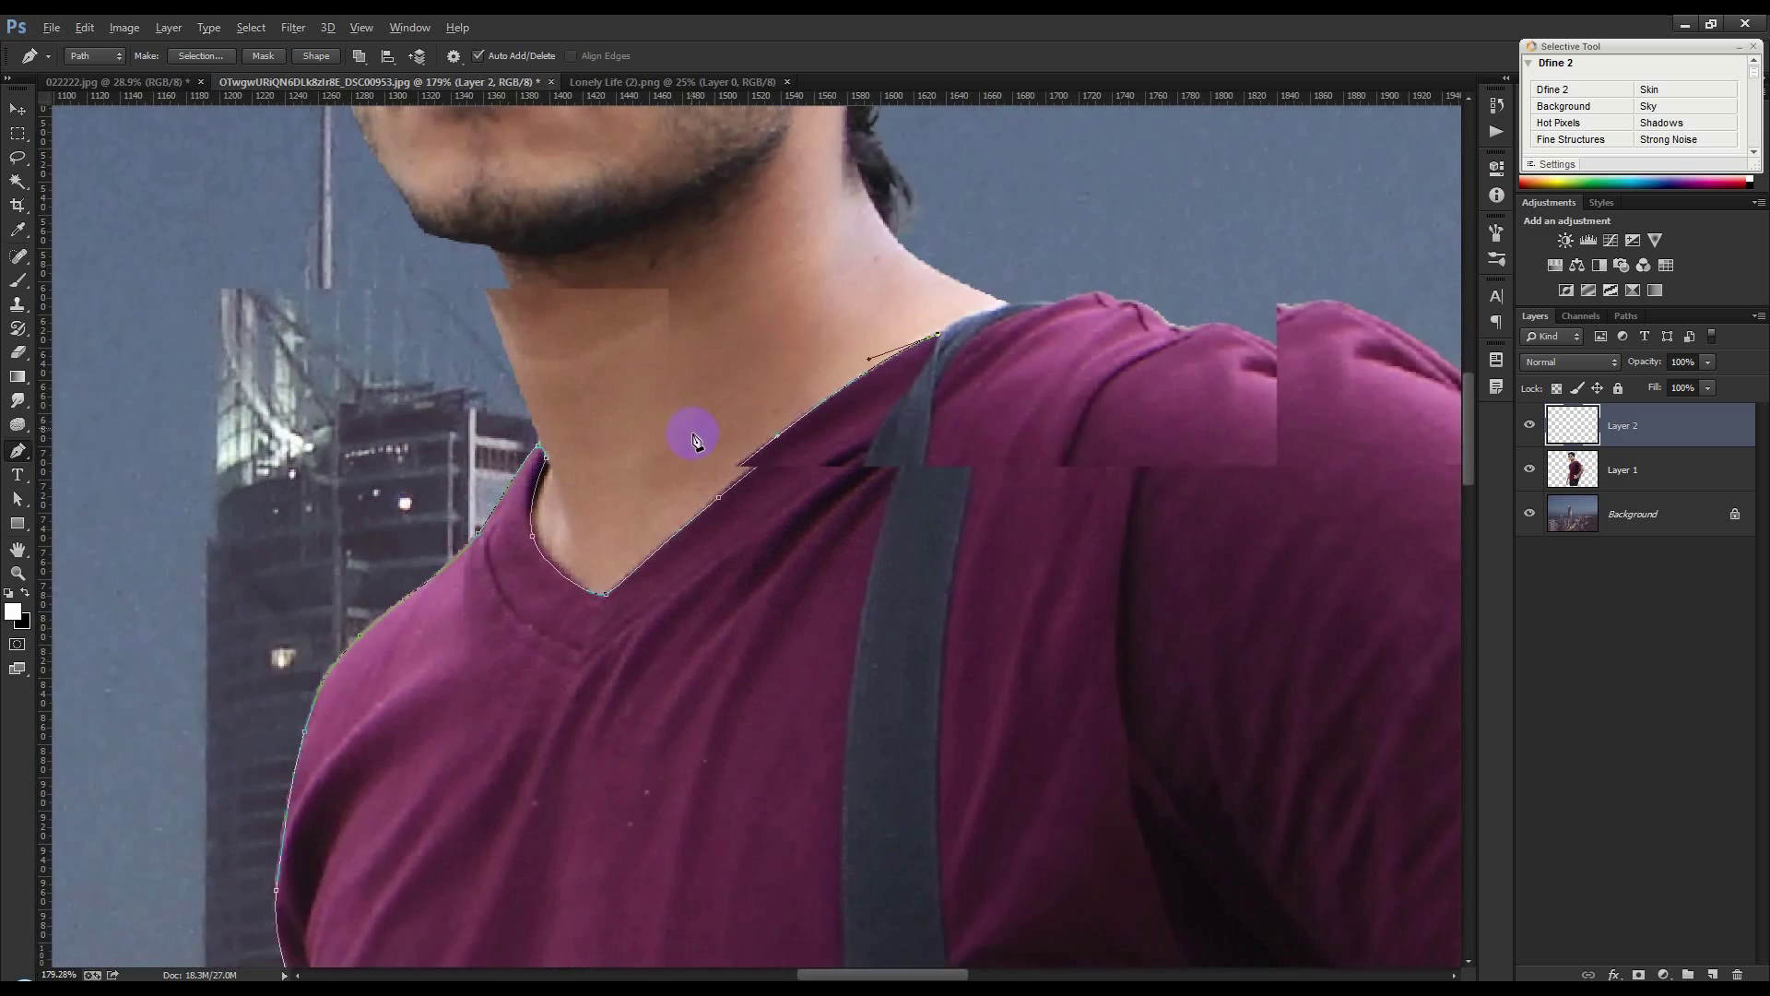
Stroke the sleeve and neckline path with the Brush, without simulated pressure, and delete the path
right_click(917, 510)
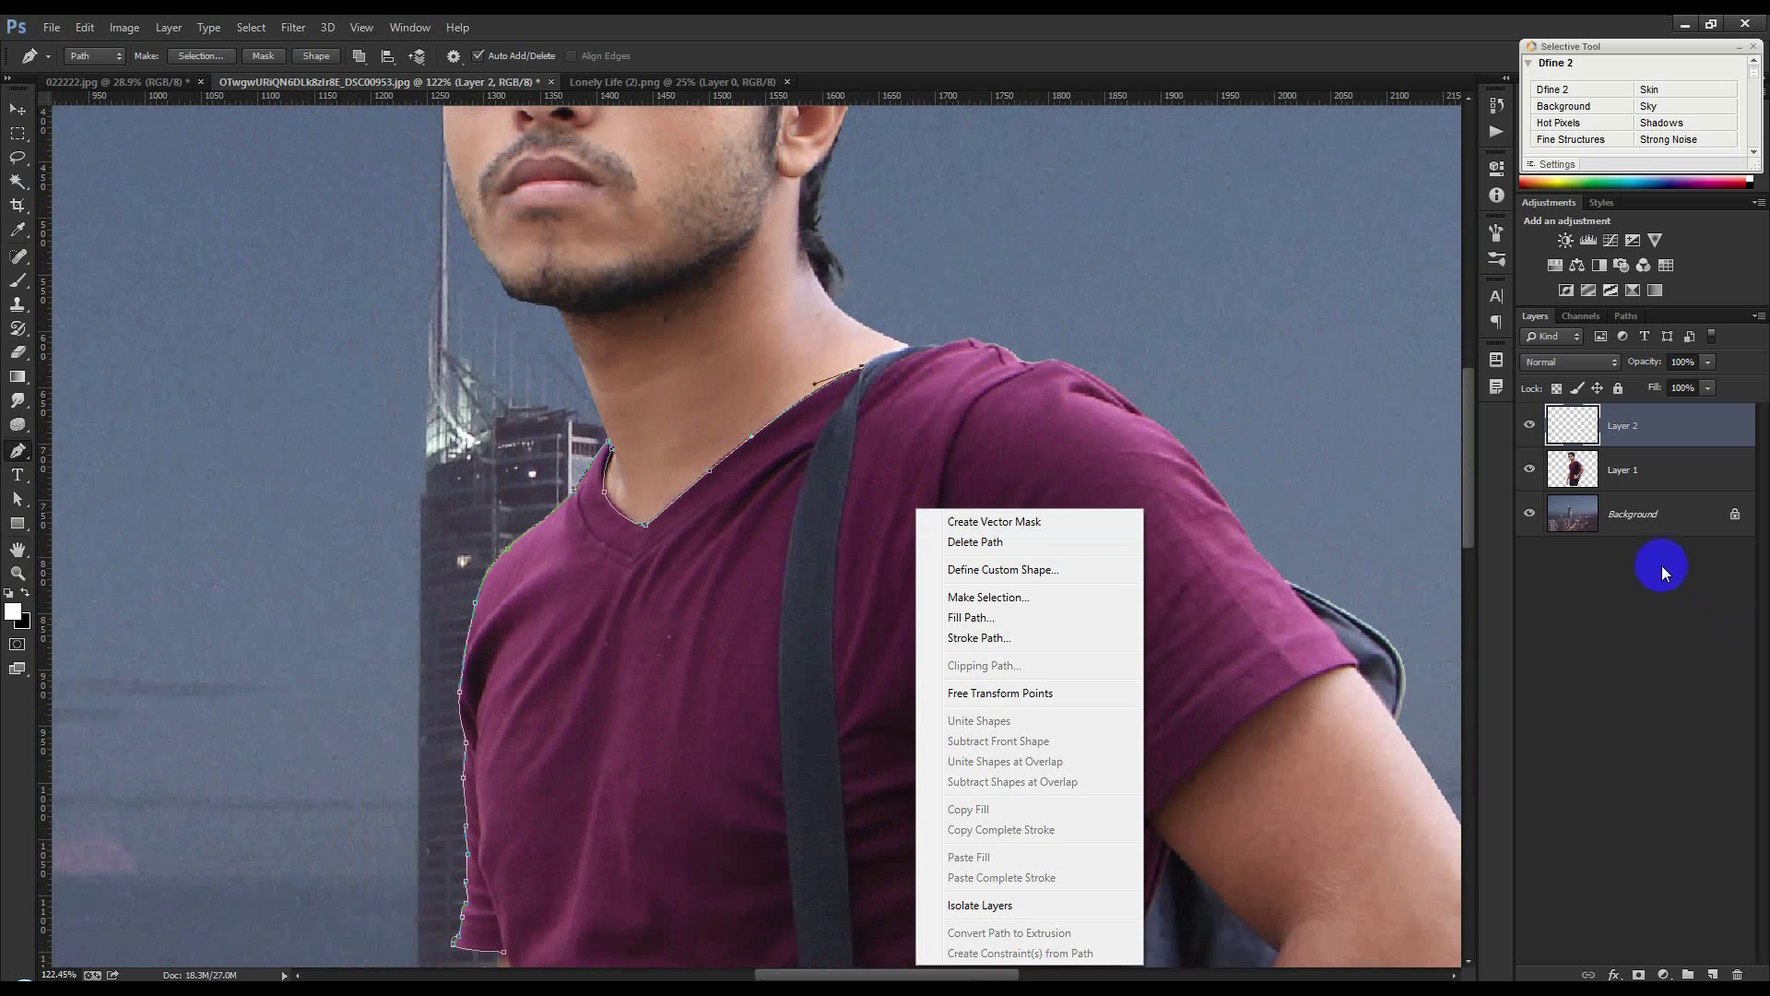
left_click(994, 637)
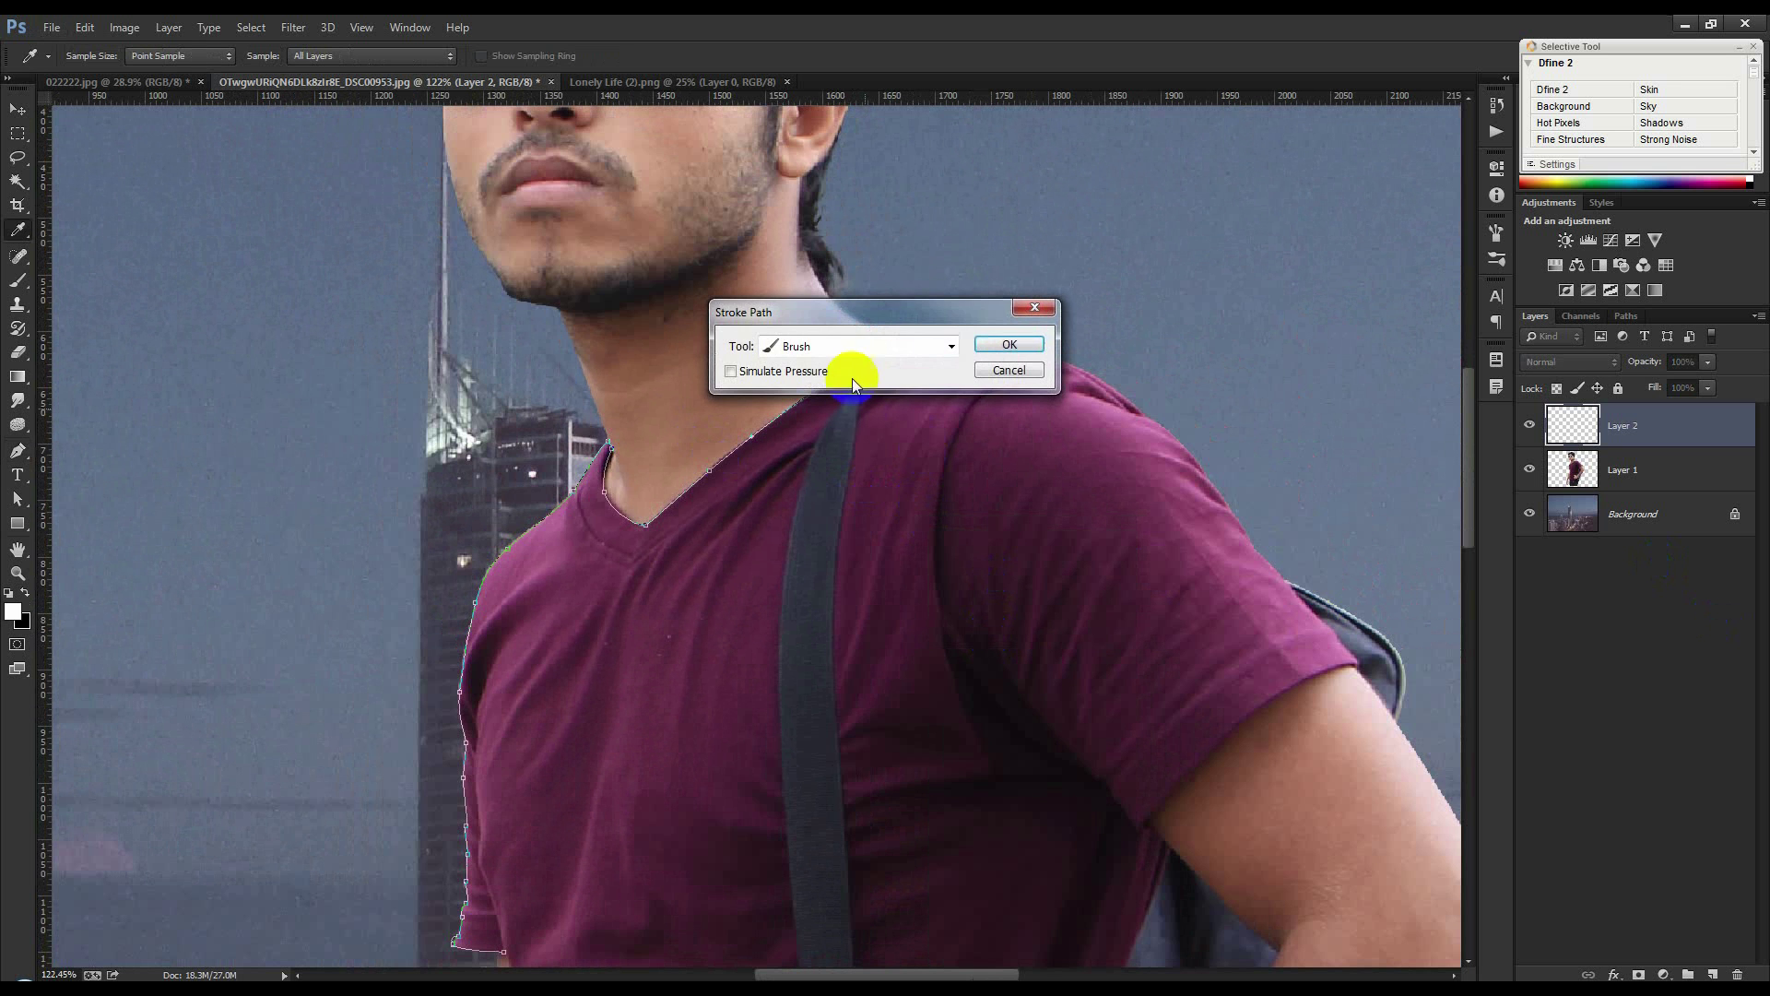
left_click(1007, 344)
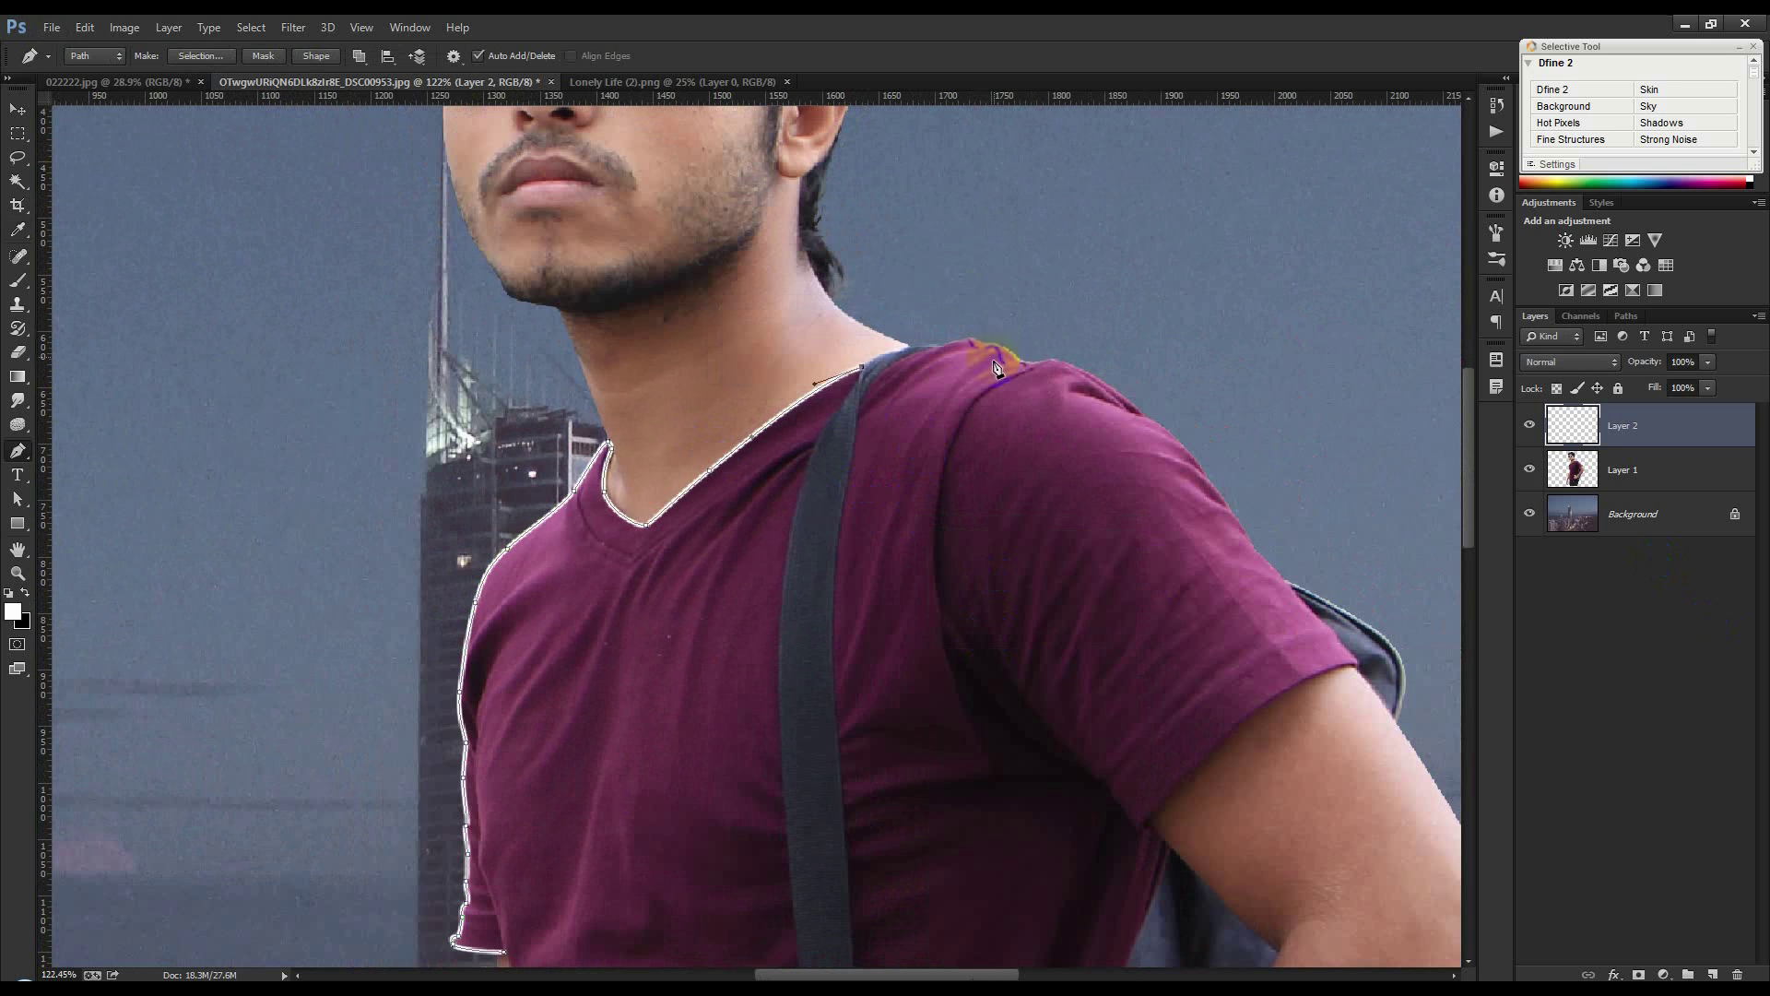
right_click(995, 366)
left_click(1026, 398)
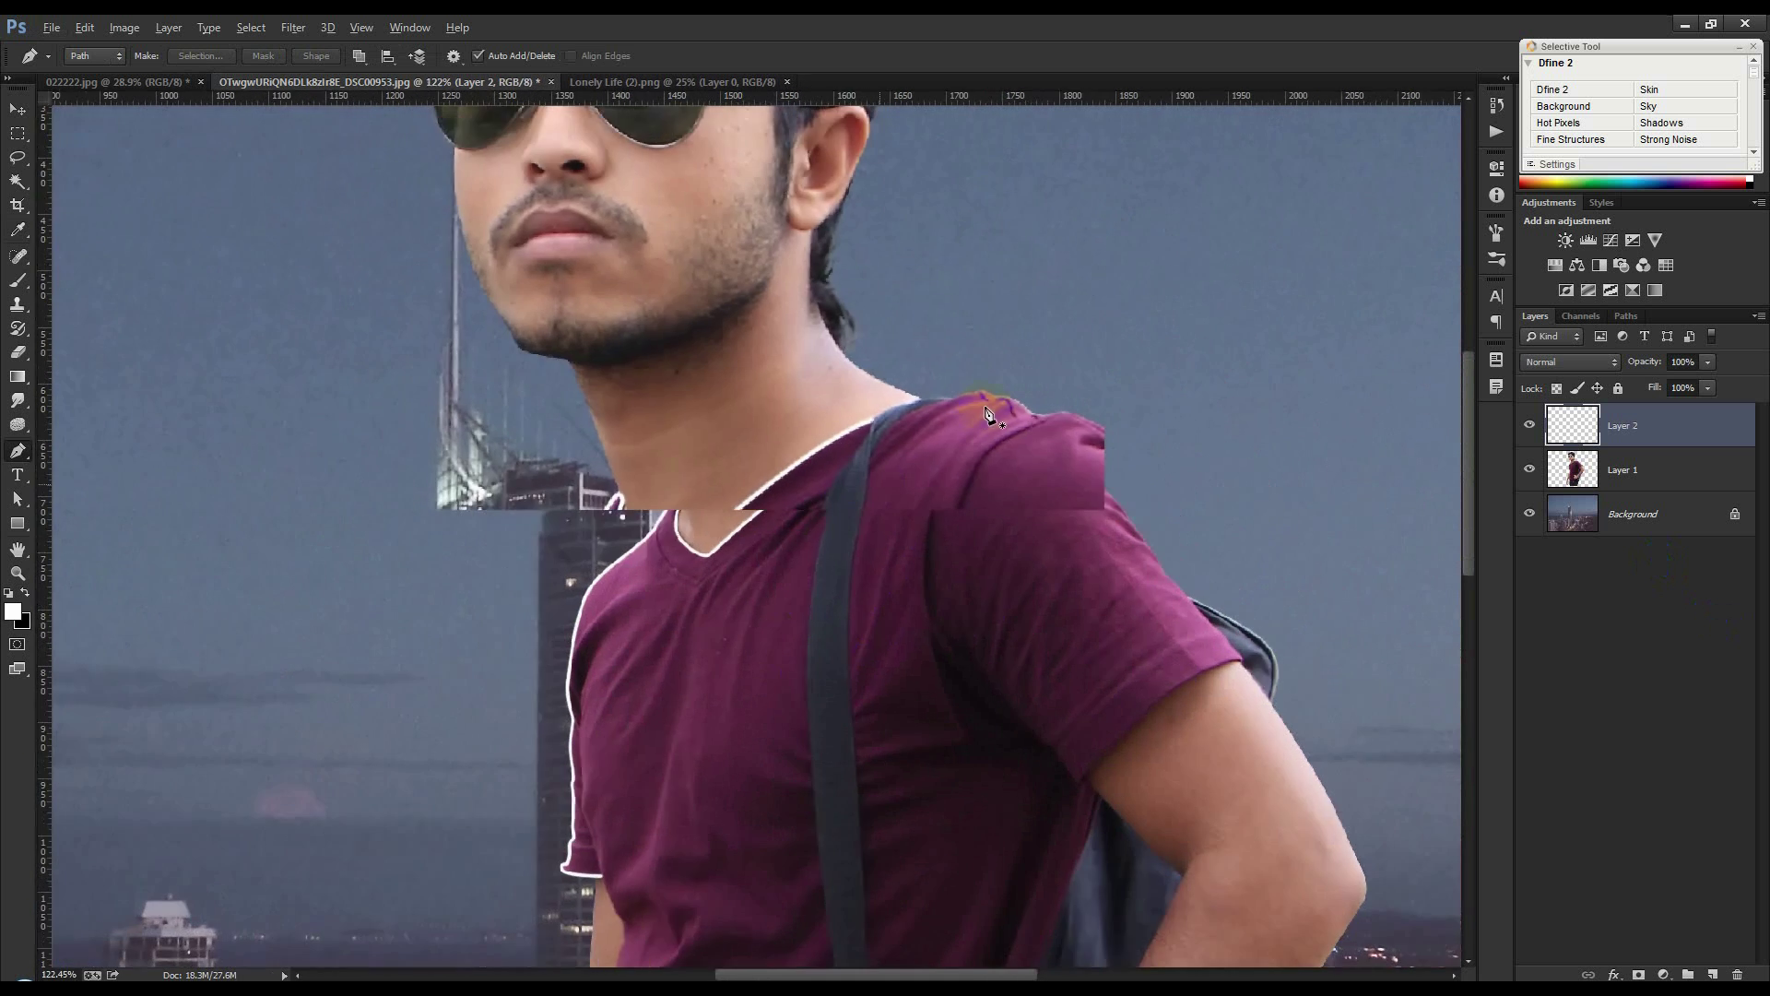
Trace a new path from the bag strap over the shoulder and down the outer edge of the strap-side sleeve
scroll(987, 414, "up", 5)
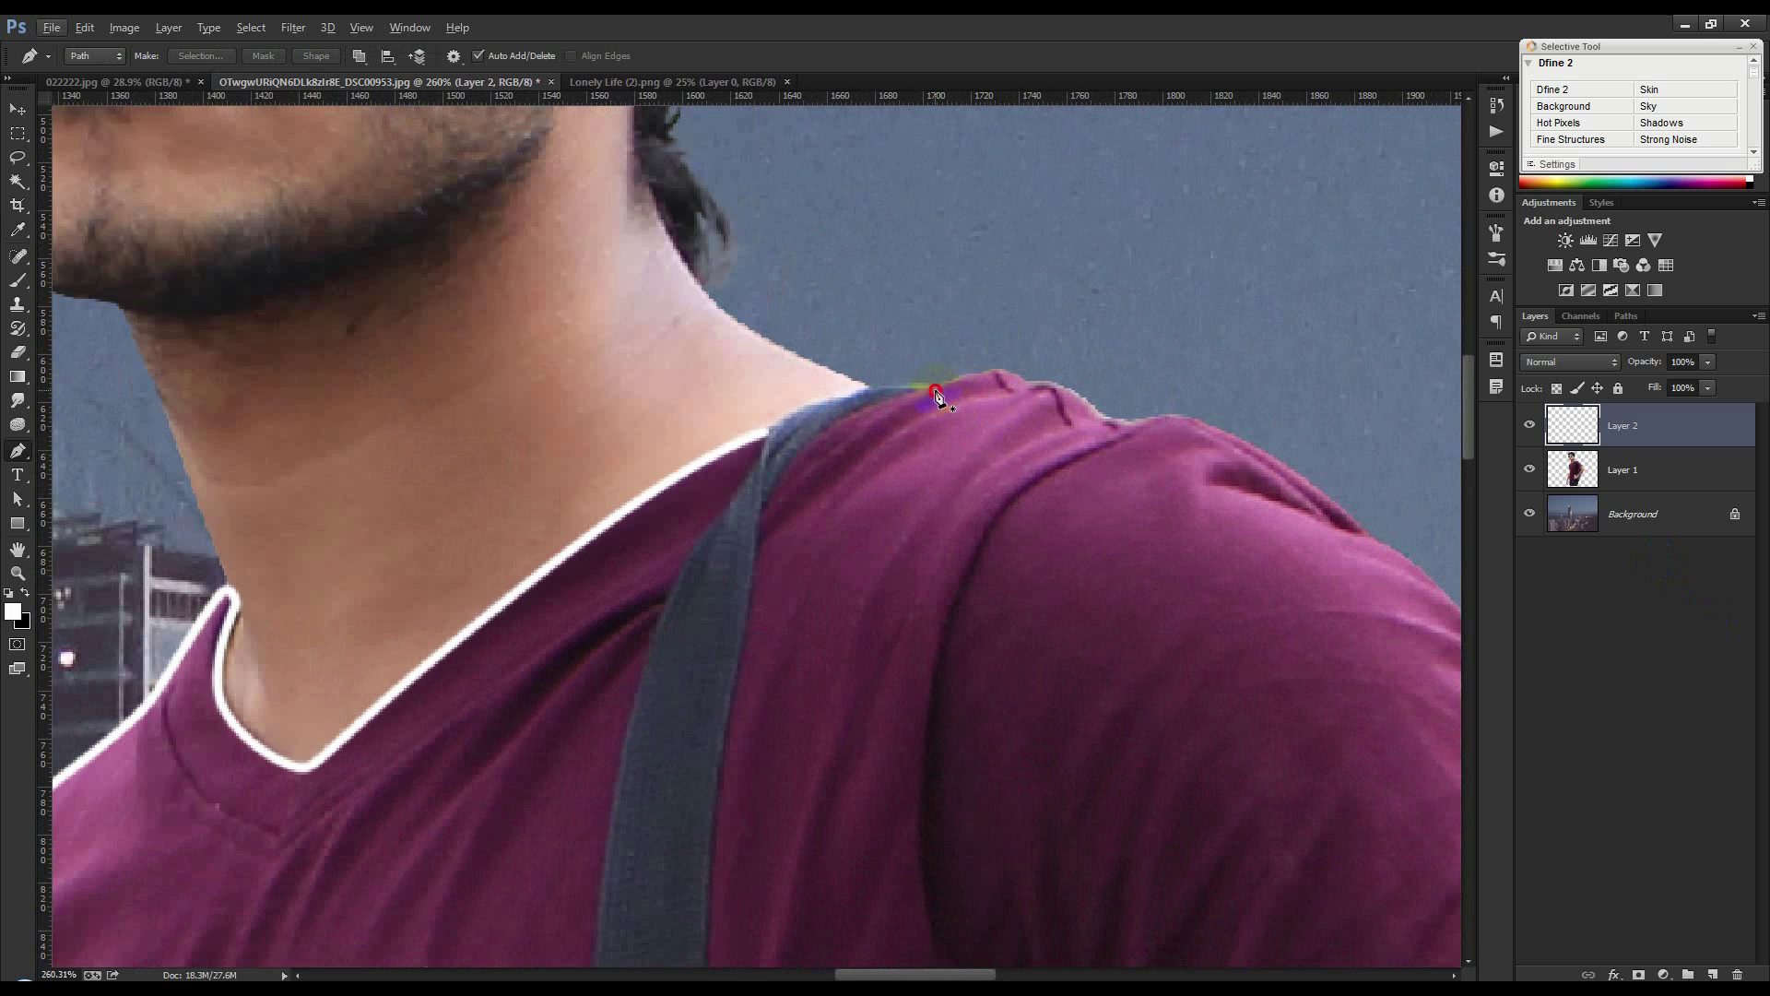
left_click(935, 391)
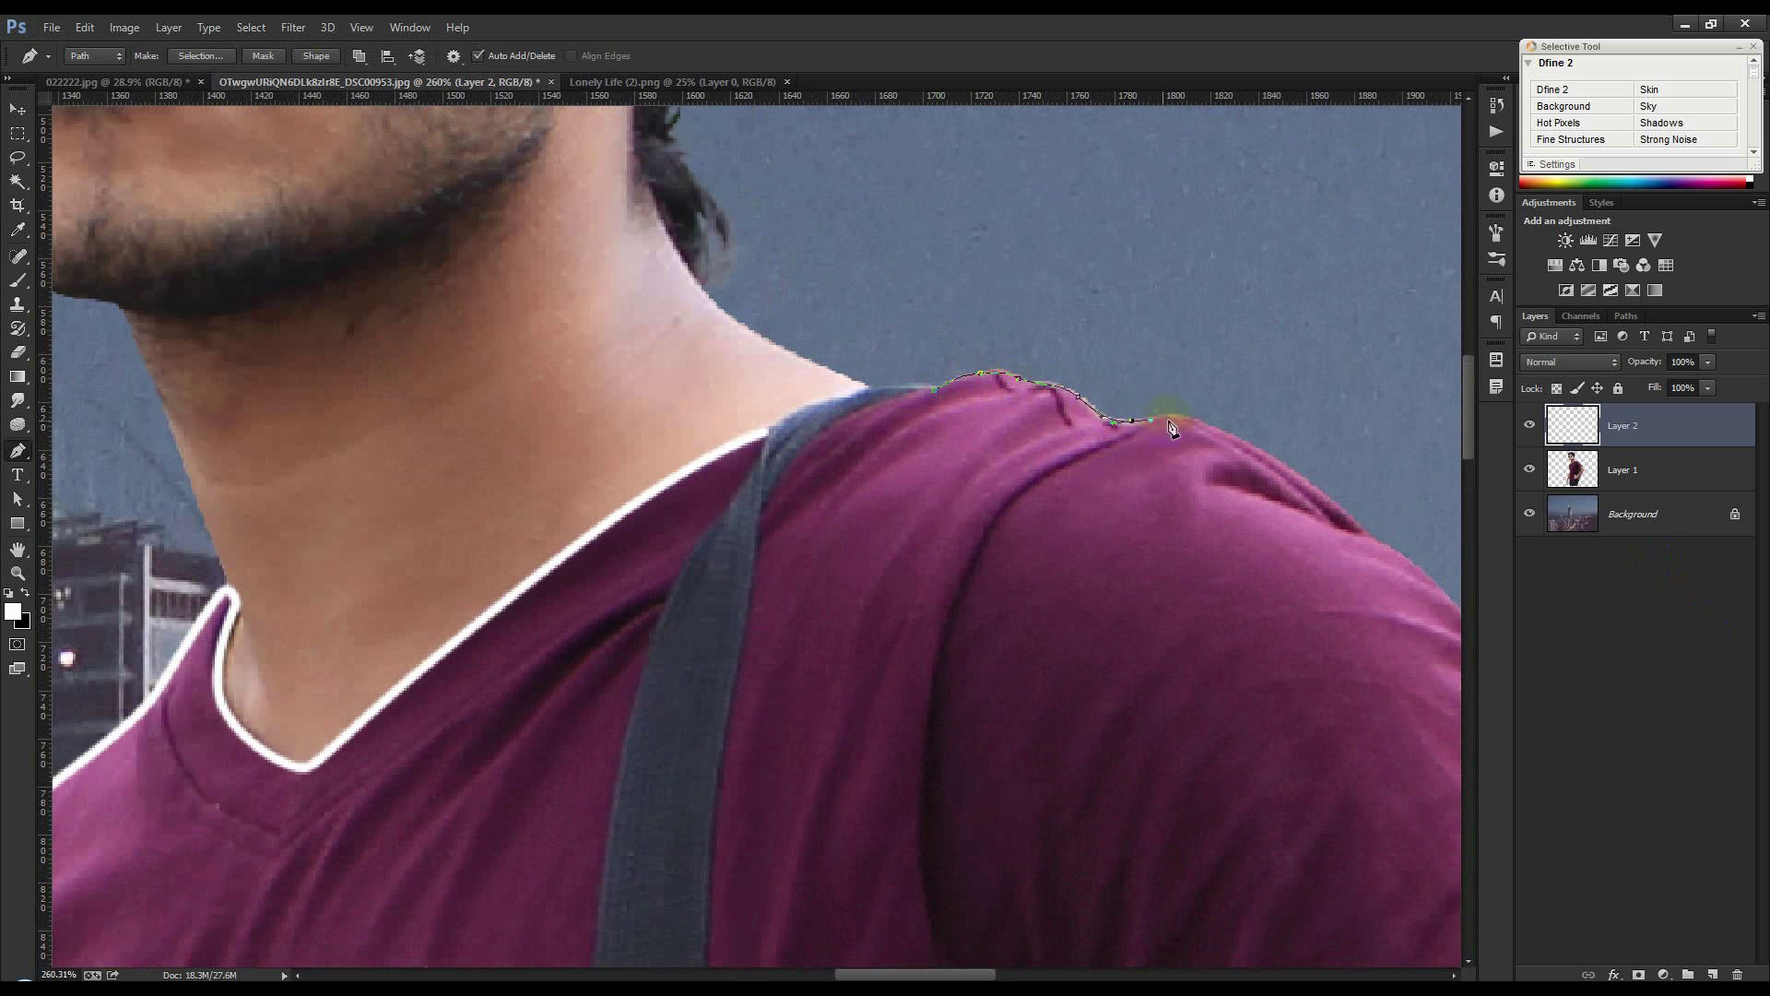
left_click_drag(1088, 404, 879, 331)
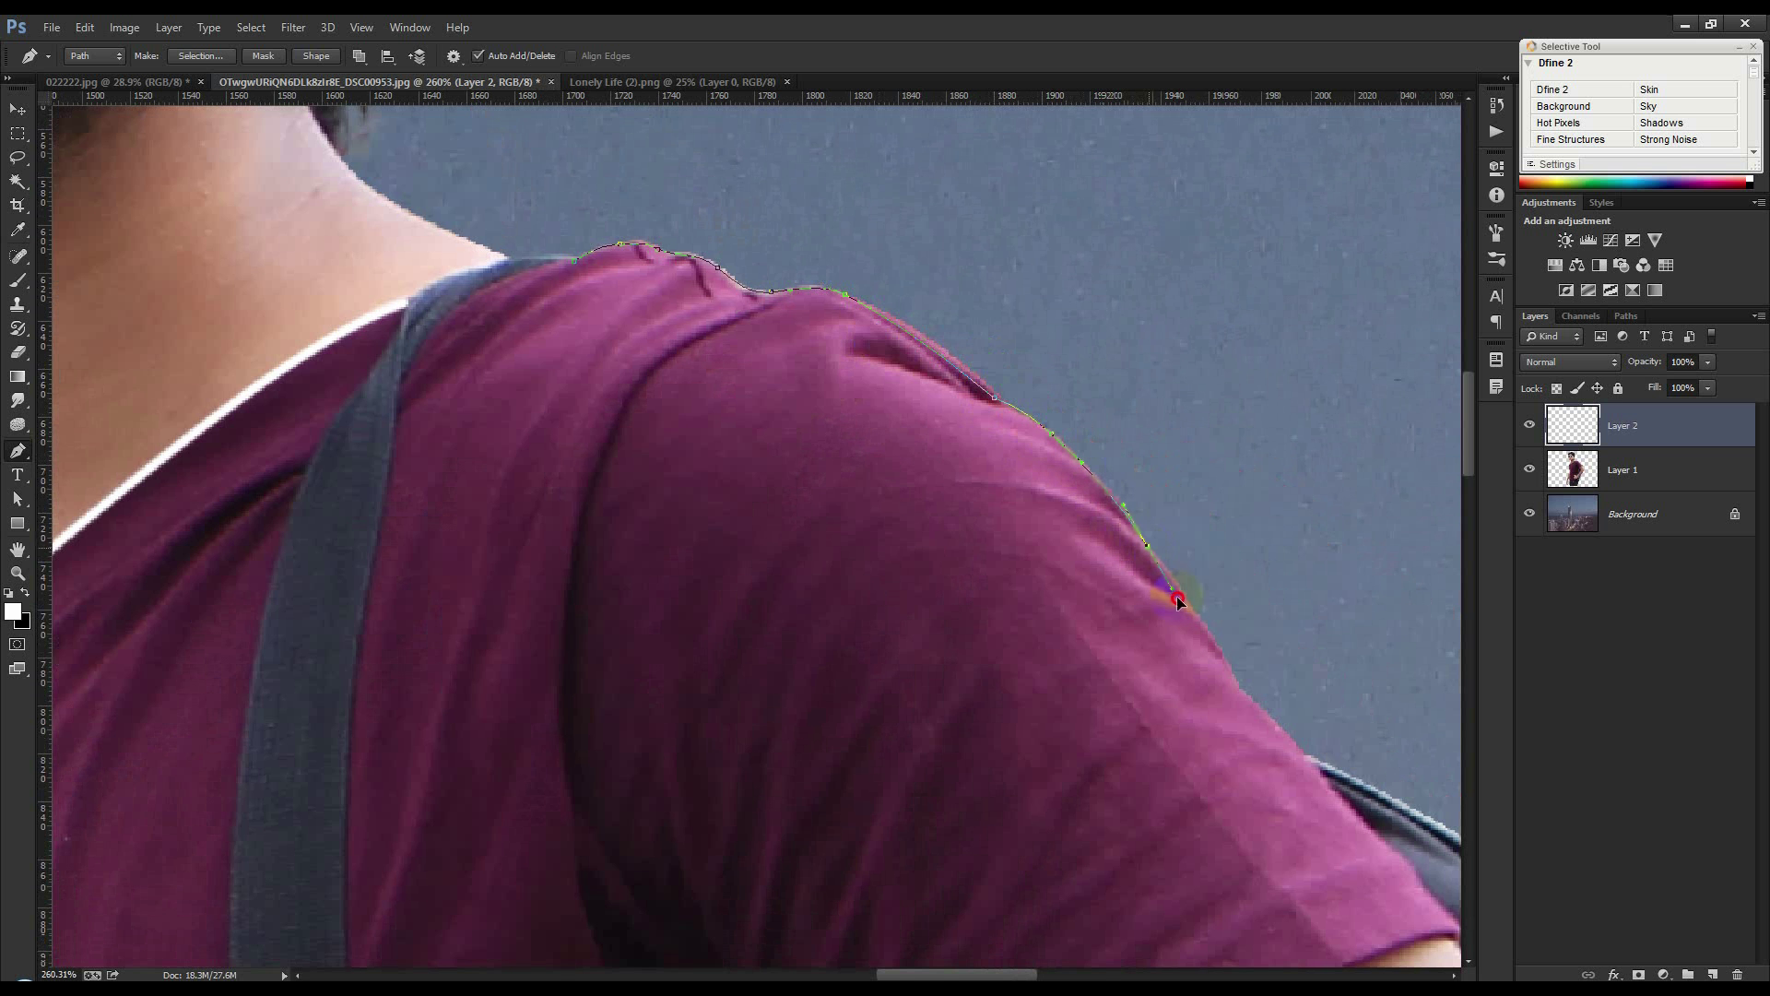
left_click_drag(1237, 680, 628, 286)
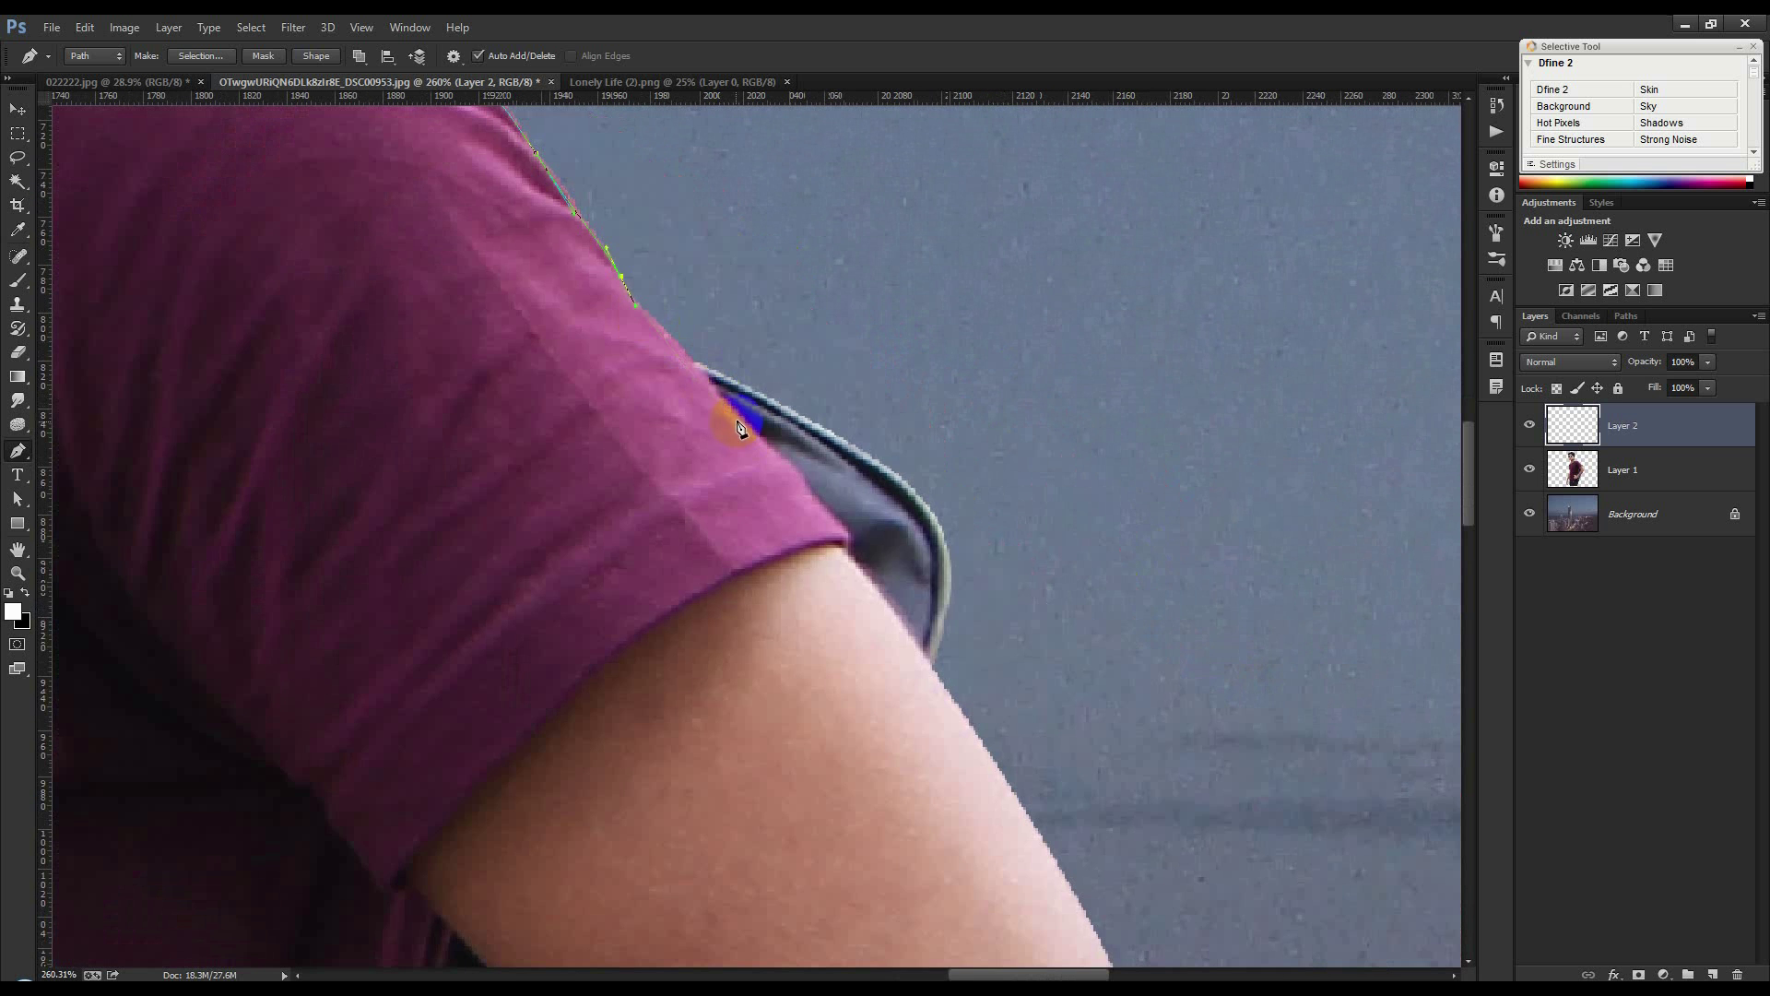
Continue the path along the sleeve hem and around the underarm corner to the side of the shirt
left_click_drag(561, 699, 650, 514)
left_click_drag(535, 651, 517, 412)
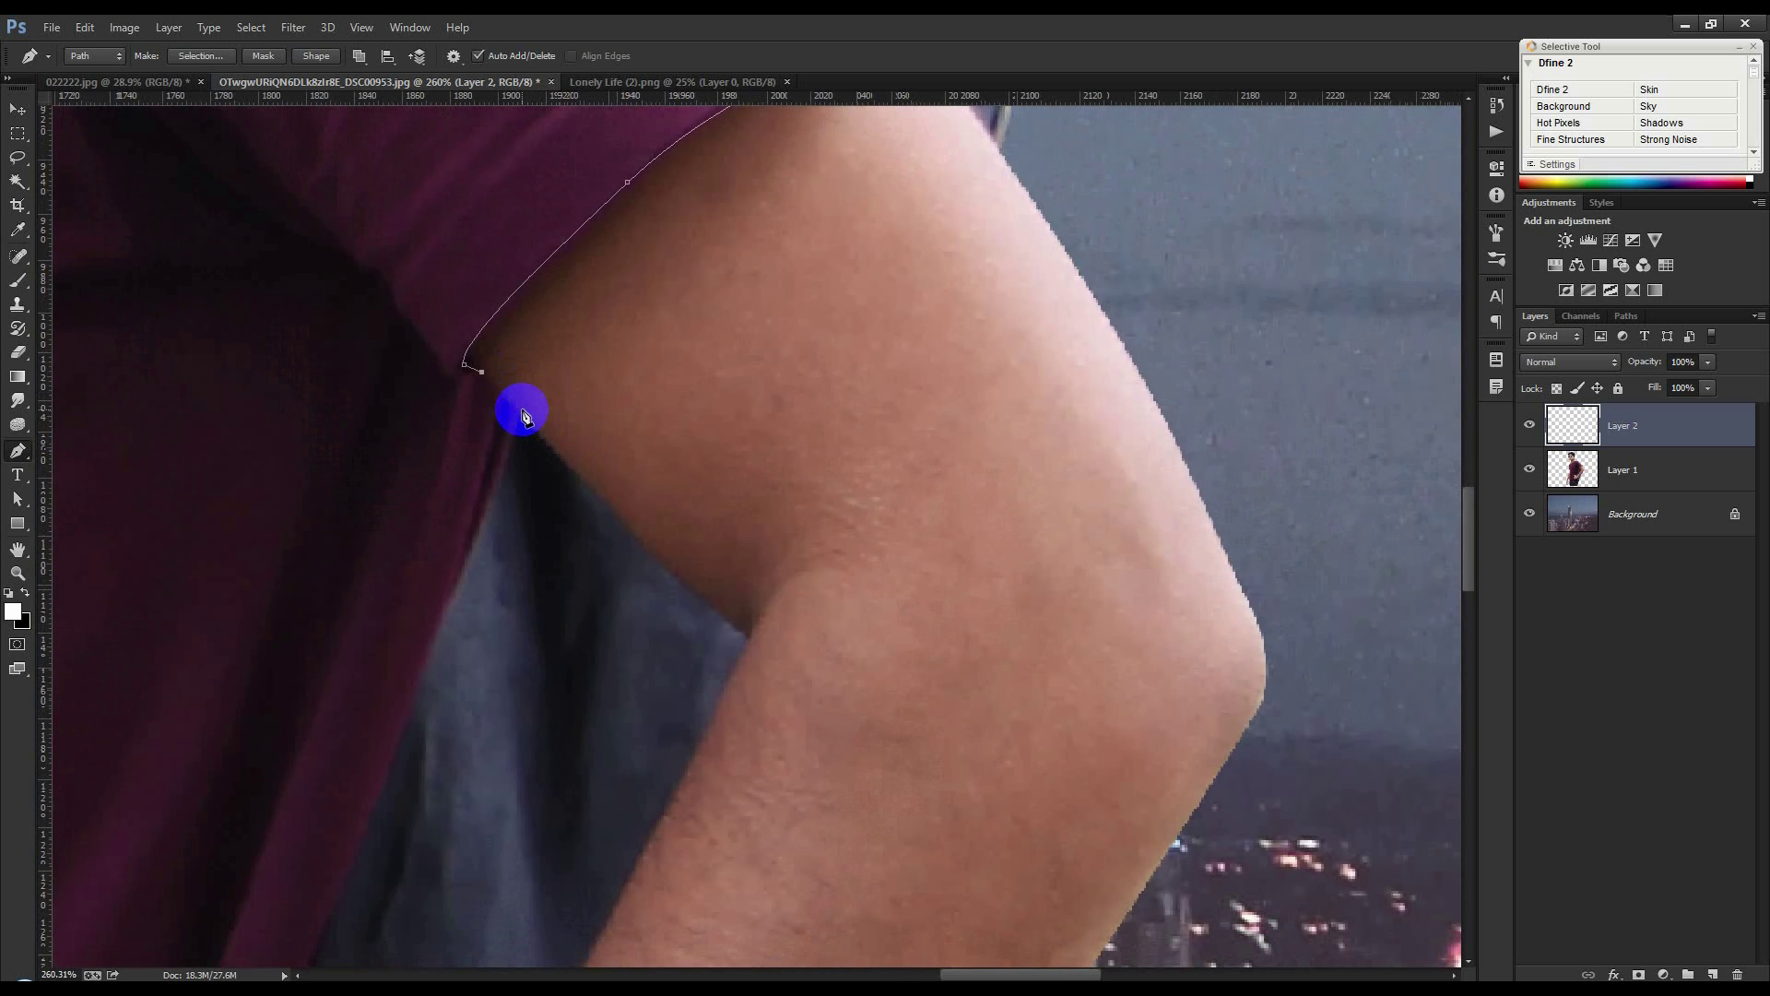
left_click(520, 414)
Continue the path down the side edge of the shirt to the back of the hand
left_click_drag(514, 513, 684, 225)
left_click_drag(583, 432, 768, 226)
left_click_drag(685, 436, 636, 538)
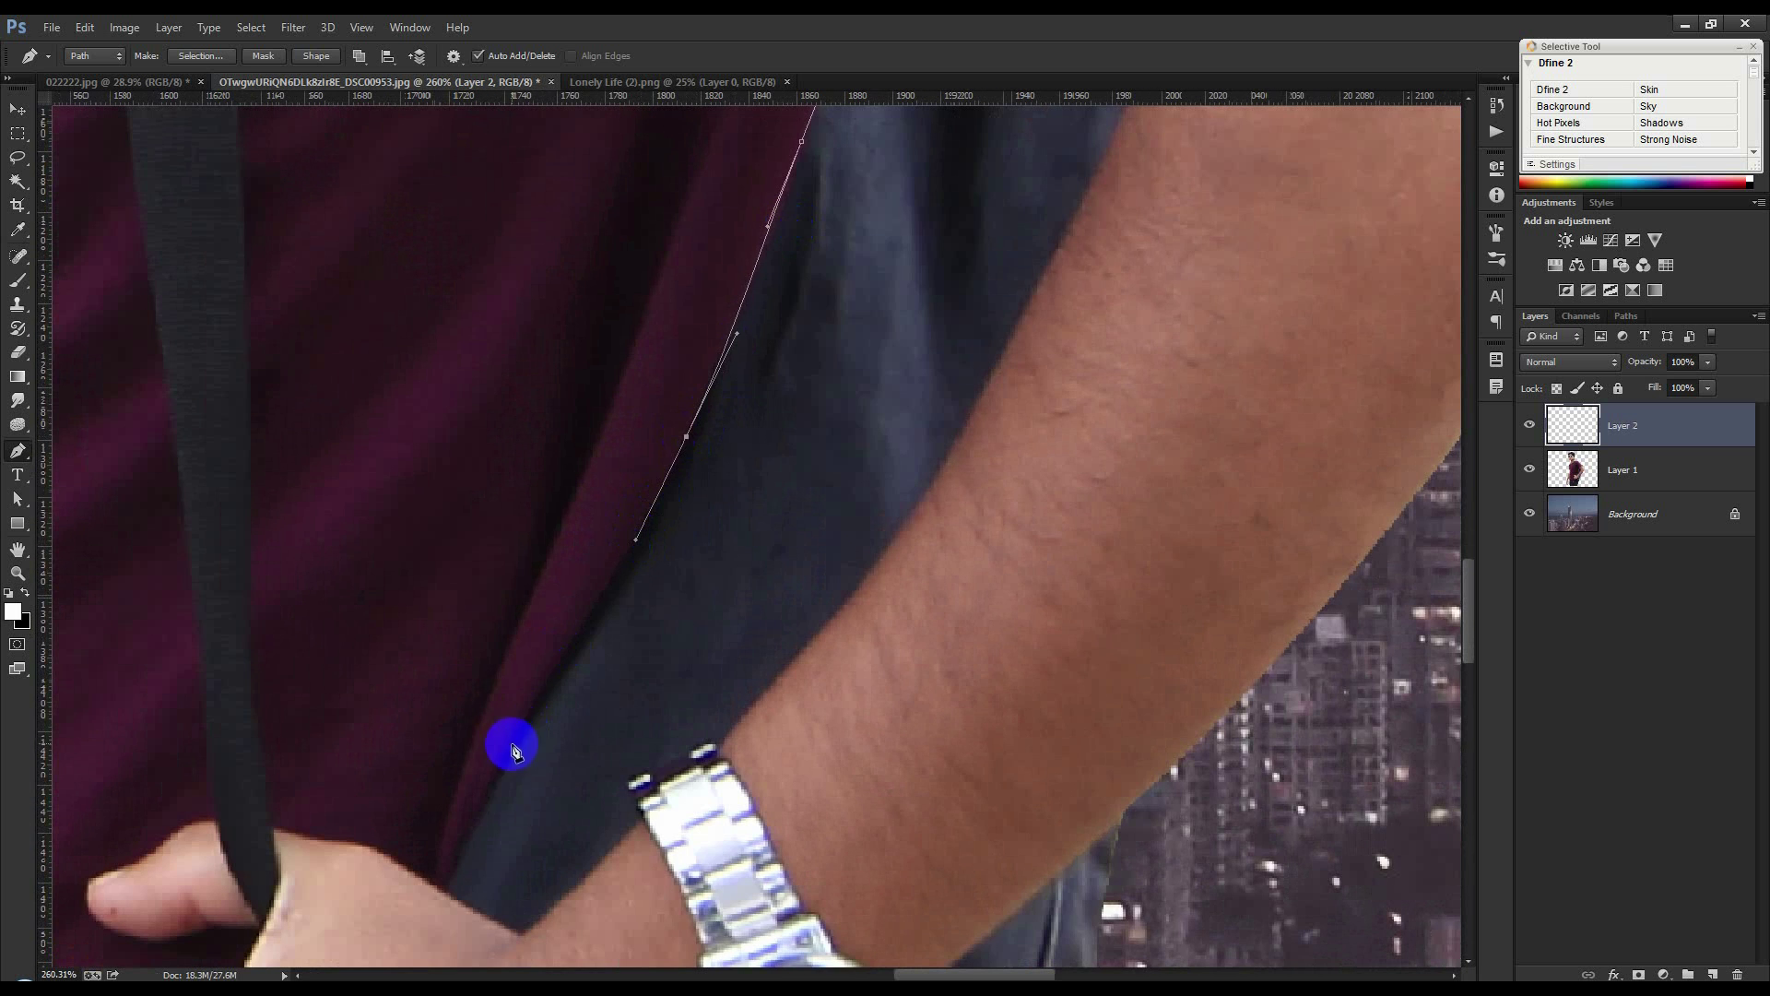
left_click_drag(511, 742, 485, 795)
left_click_drag(499, 816, 572, 567)
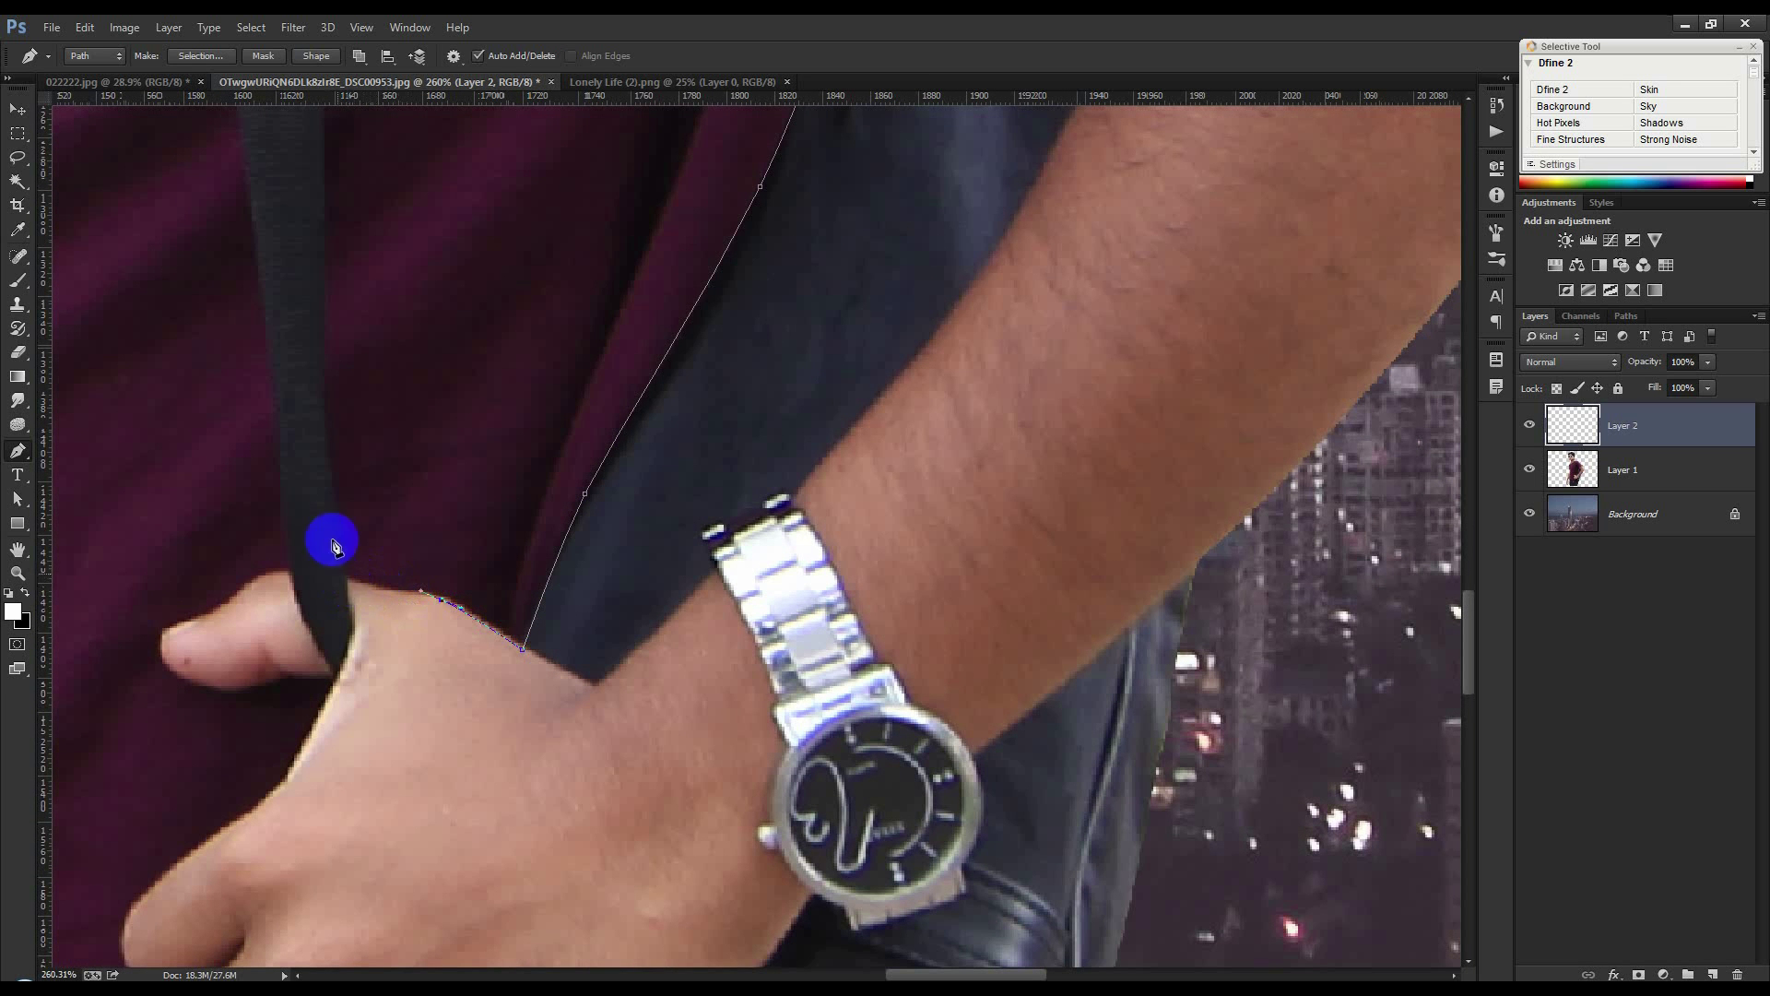
Stroke the shoulder, sleeve and shirt-side path with the Brush and delete the path
right_click(633, 599)
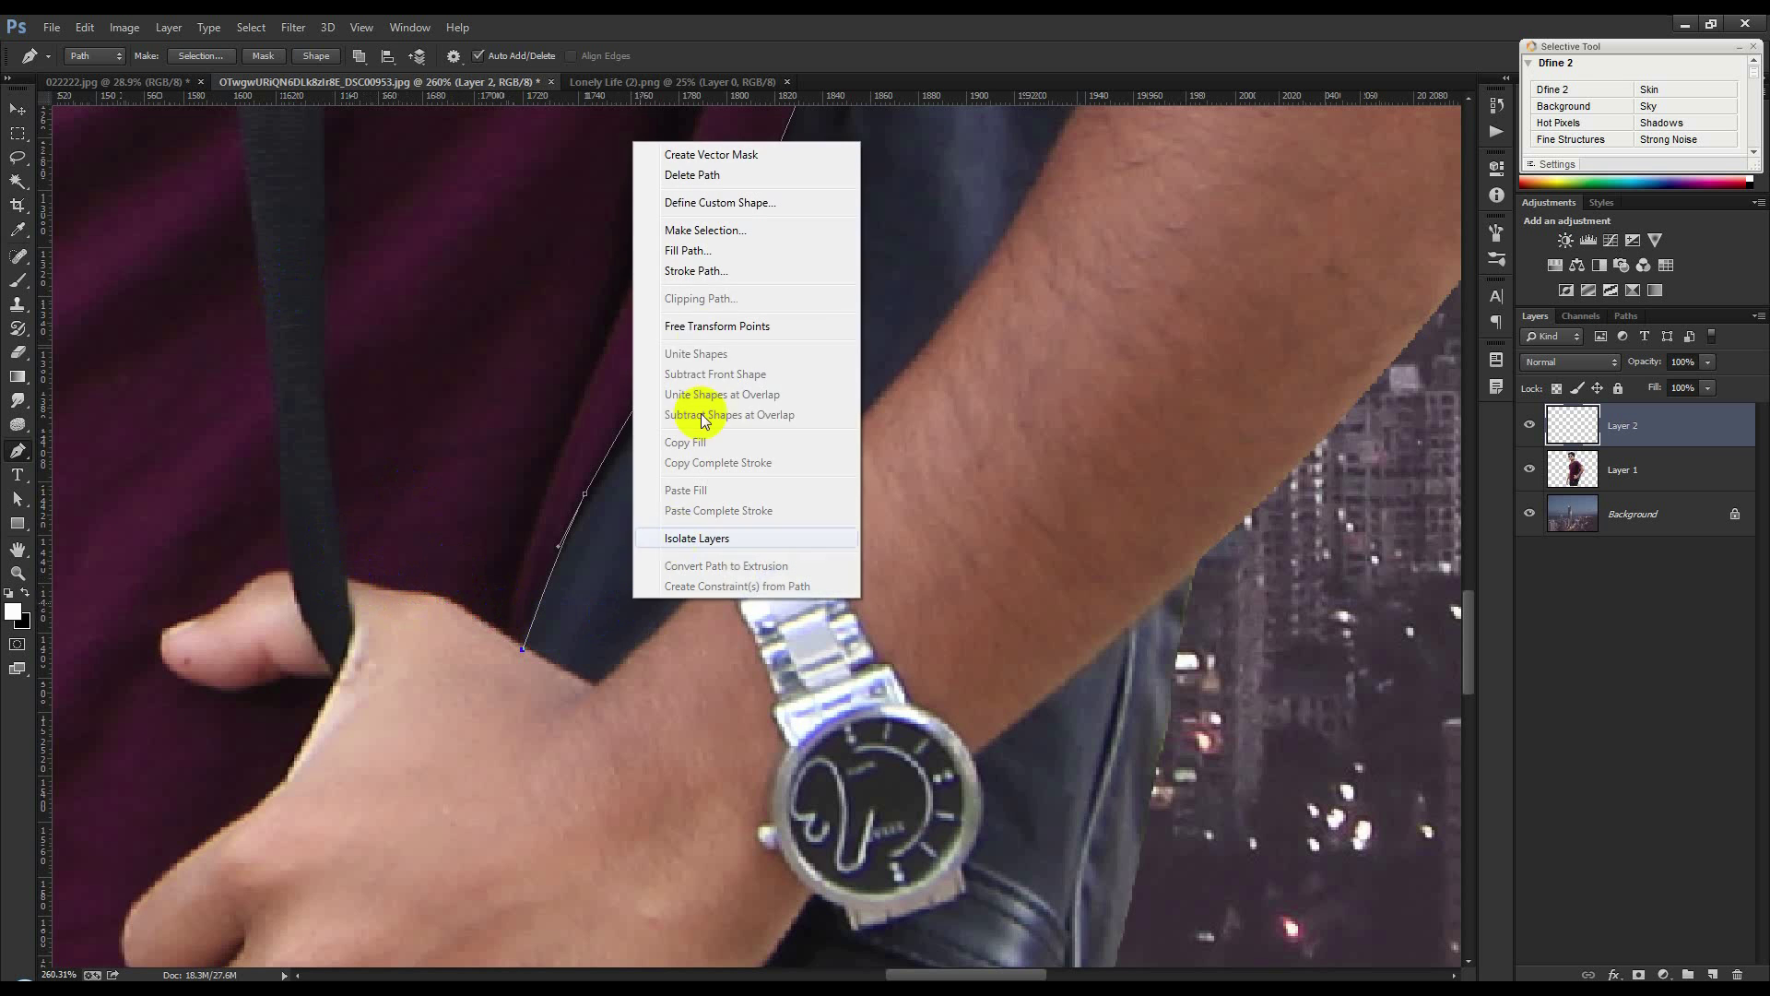
left_click(701, 271)
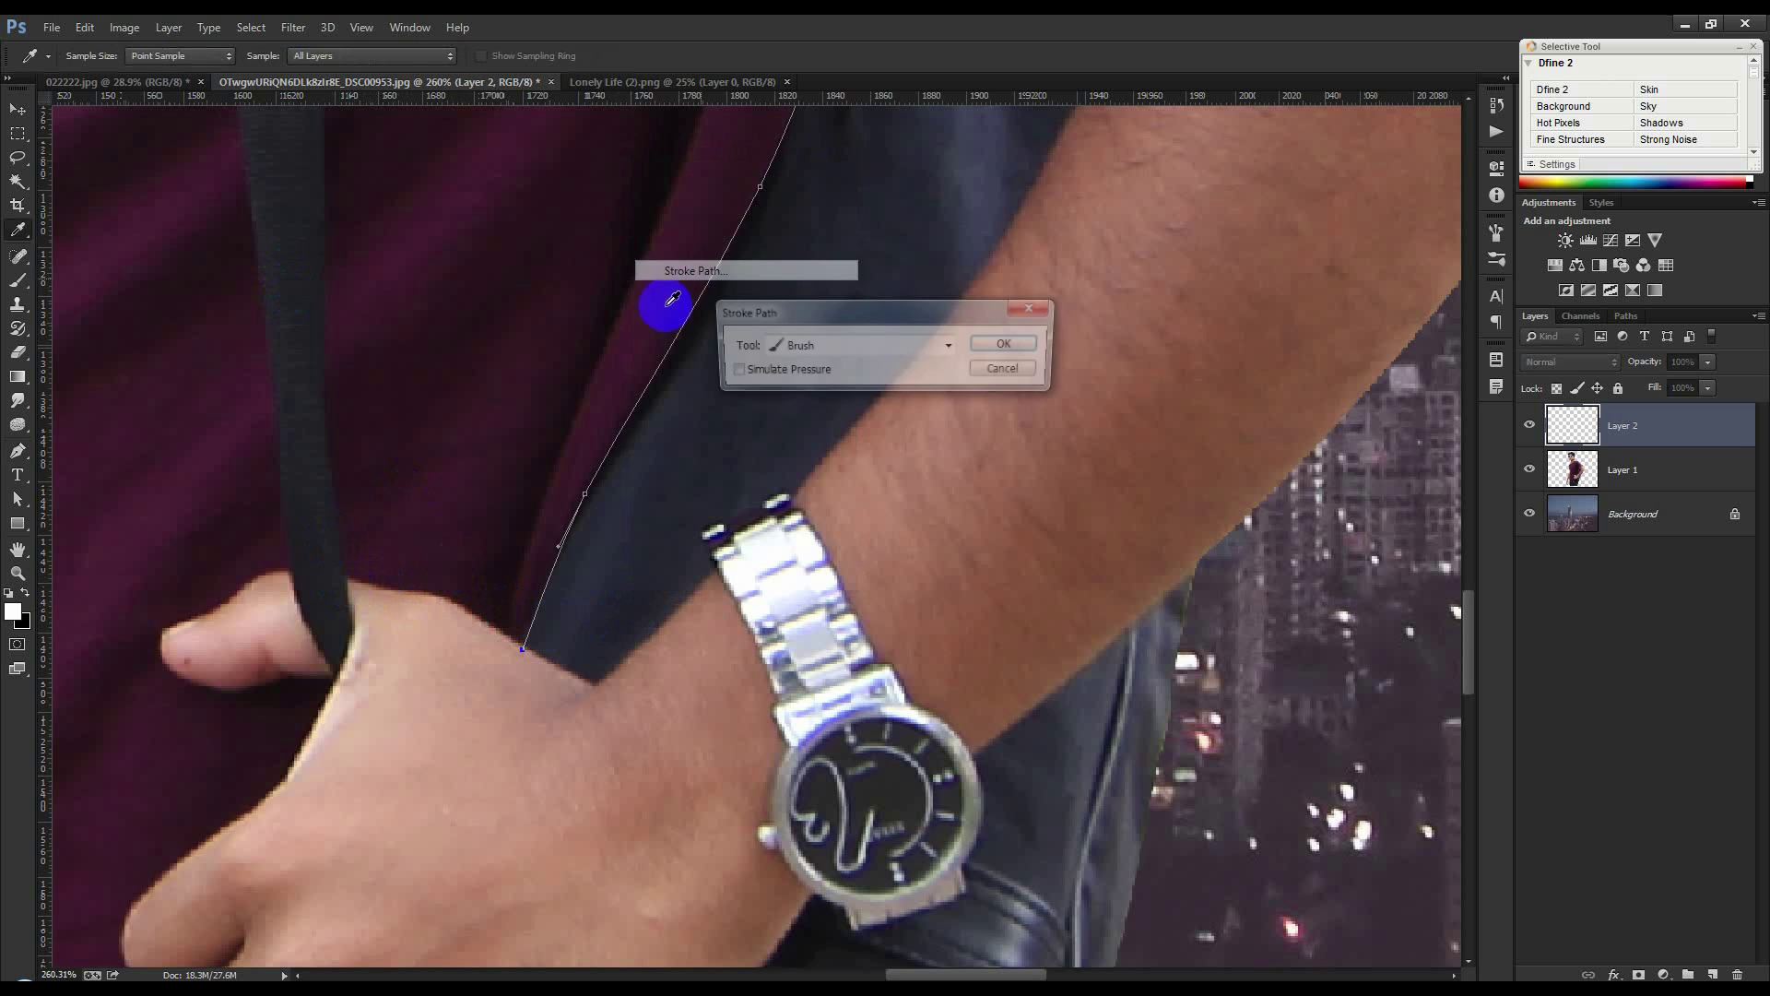
left_click(1009, 344)
right_click(889, 350)
left_click(924, 386)
Trace a path along the bag strap's sleeve-side edge, from the hand up to the top of the shoulder
left_click_drag(474, 462, 644, 708)
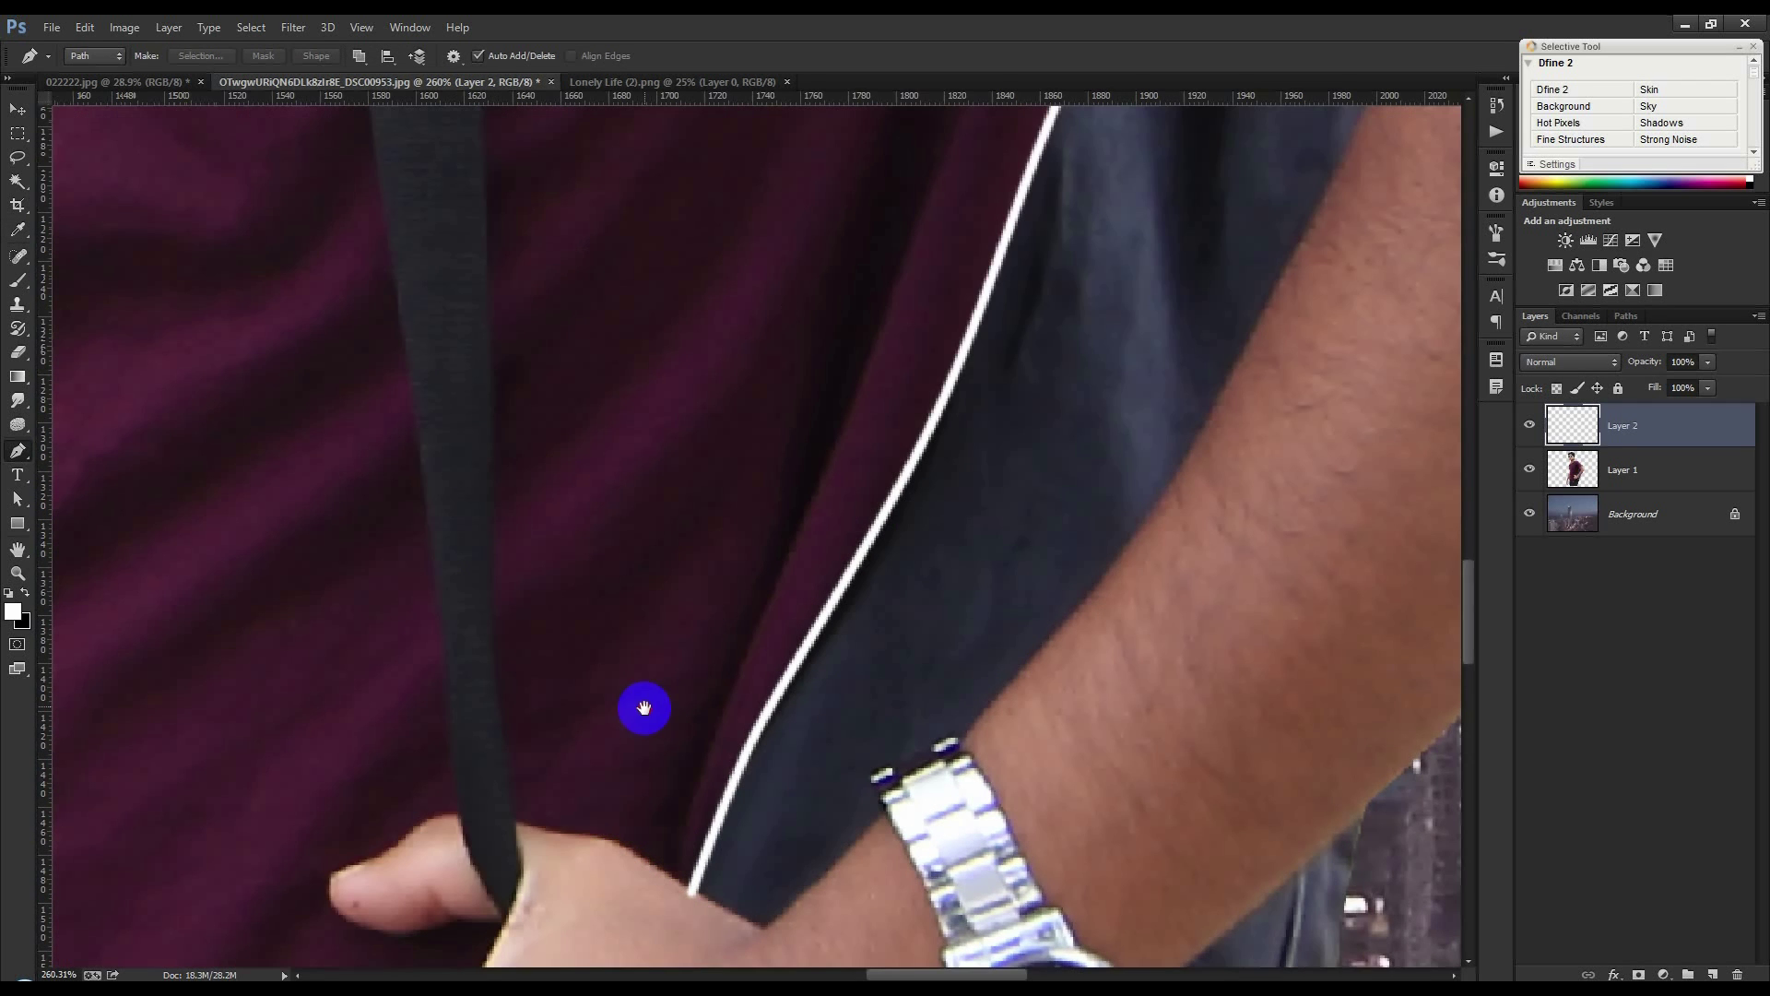
left_click(512, 826)
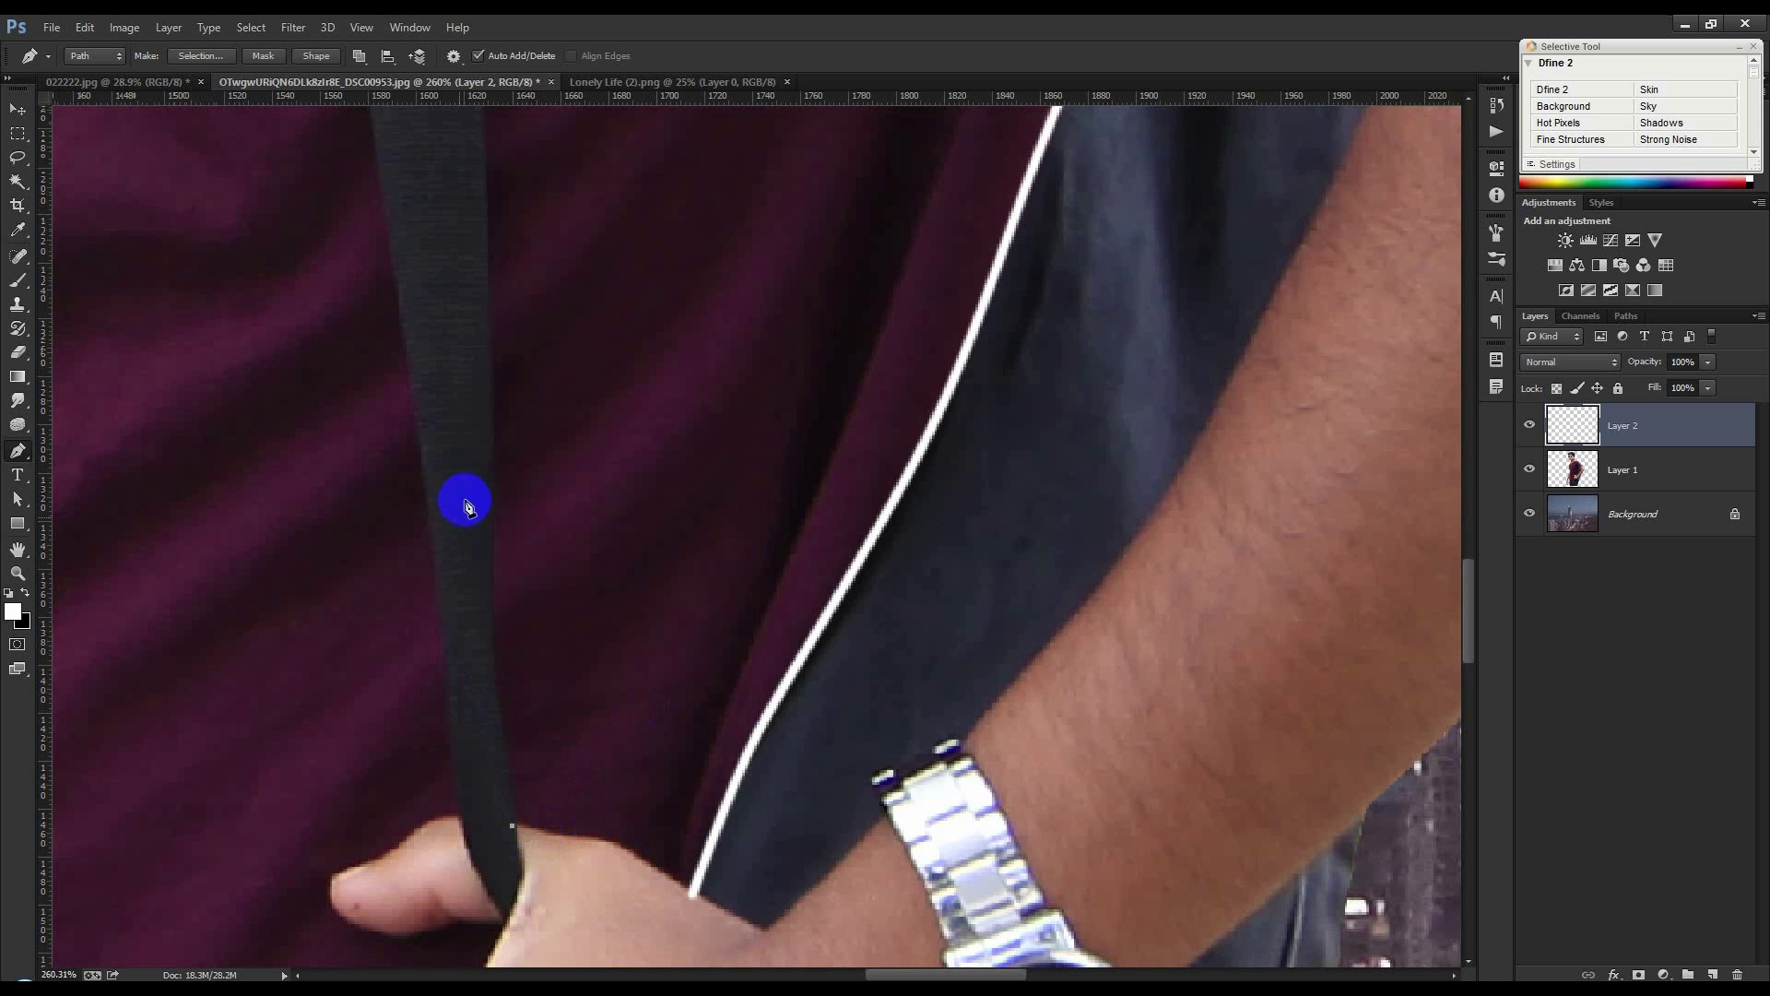
left_click_drag(491, 420, 496, 784)
scroll(492, 346, "down", 6)
left_click_drag(481, 471, 476, 425)
left_click_drag(492, 221, 516, 138)
scroll(516, 138, "up", 5)
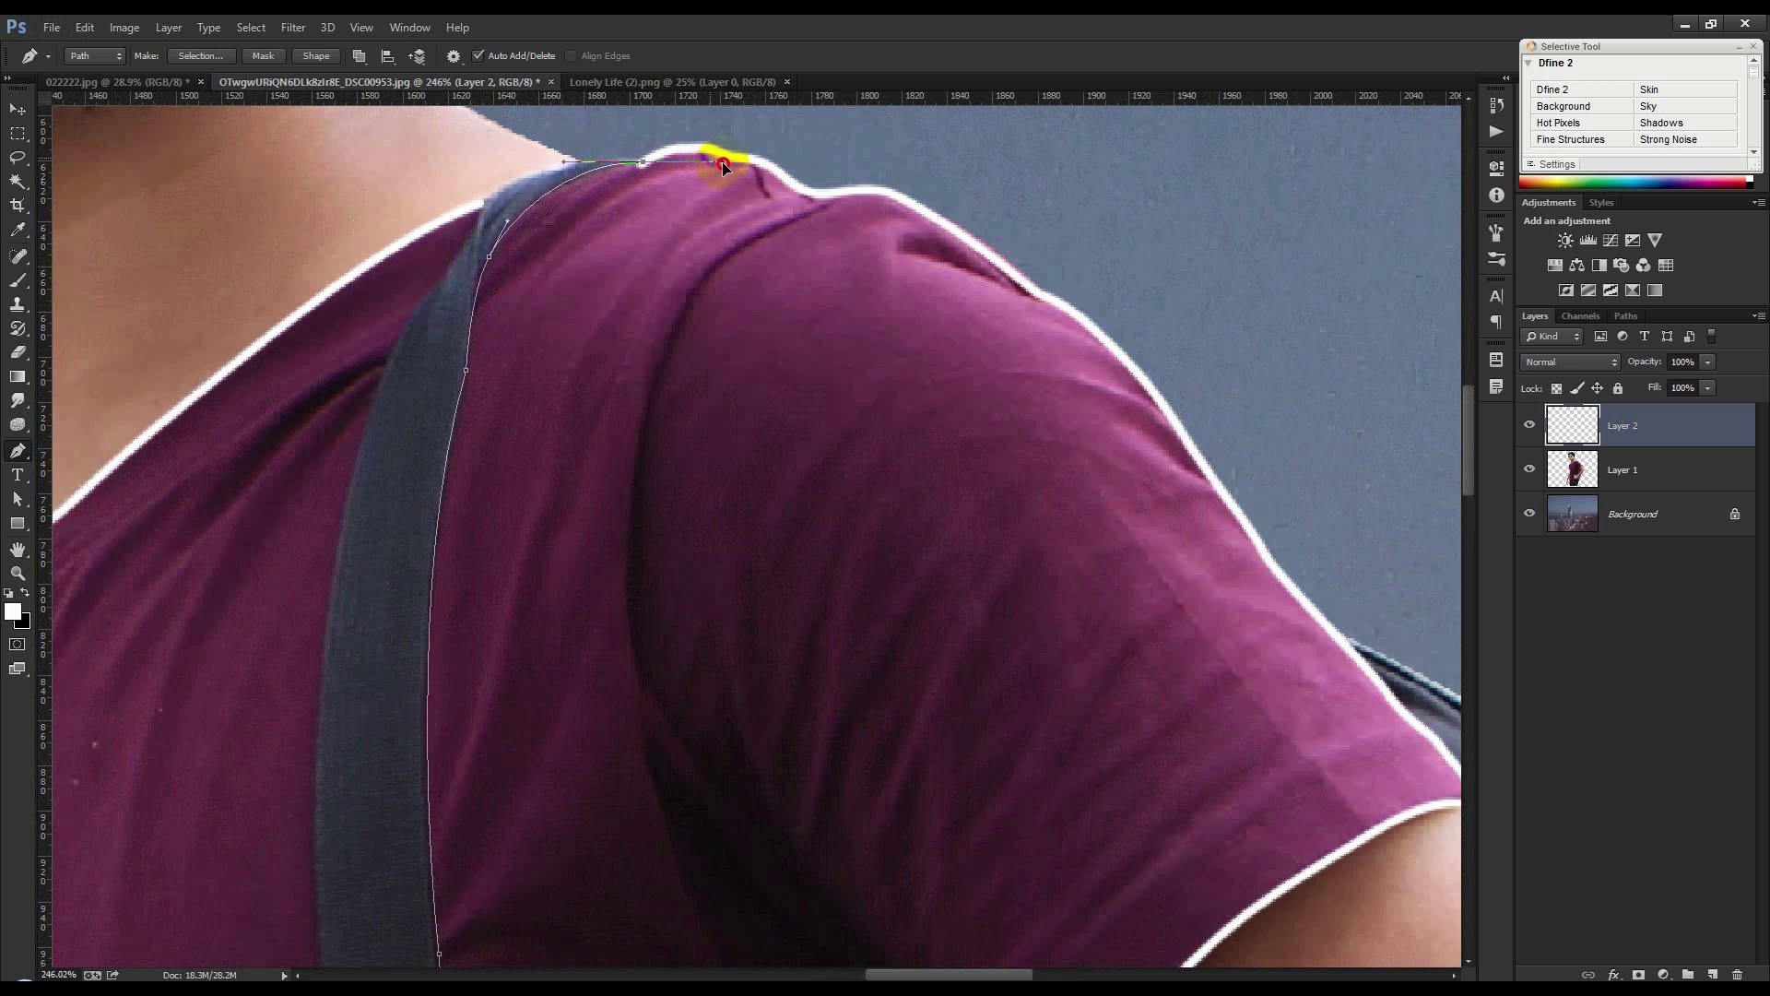
Stroke the bag strap path with the Brush and delete the path
right_click(645, 187)
left_click(700, 328)
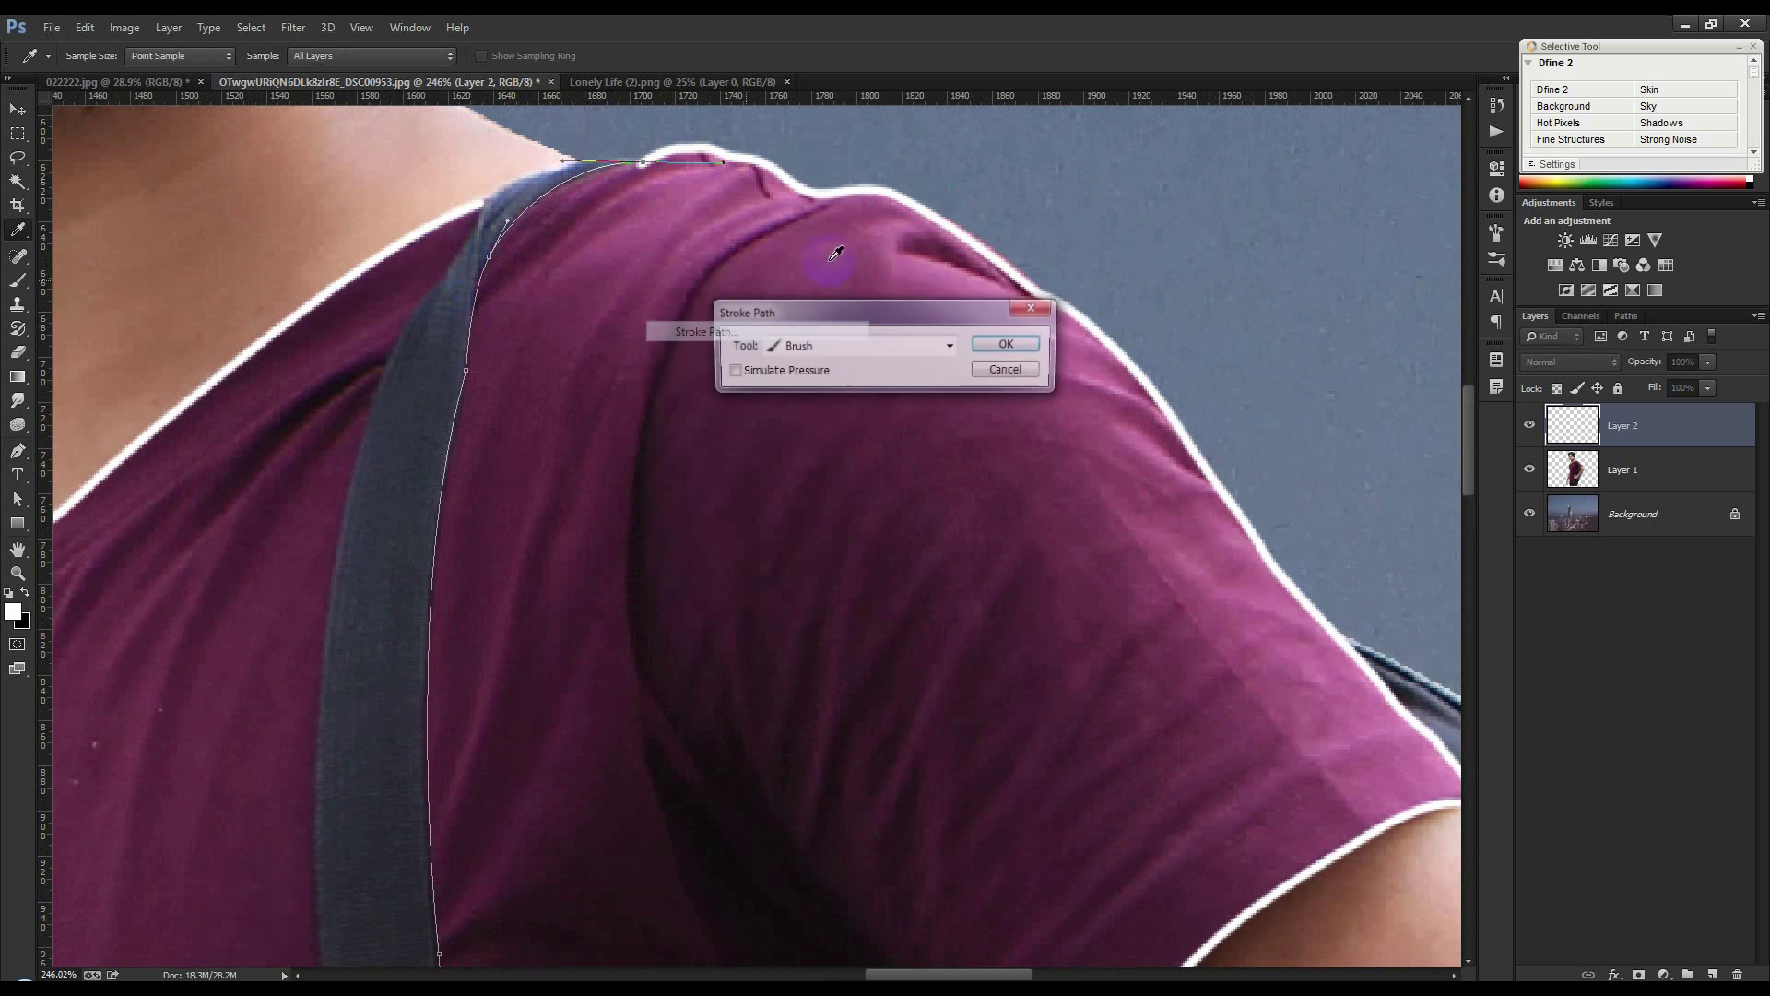
left_click(1006, 344)
right_click(759, 307)
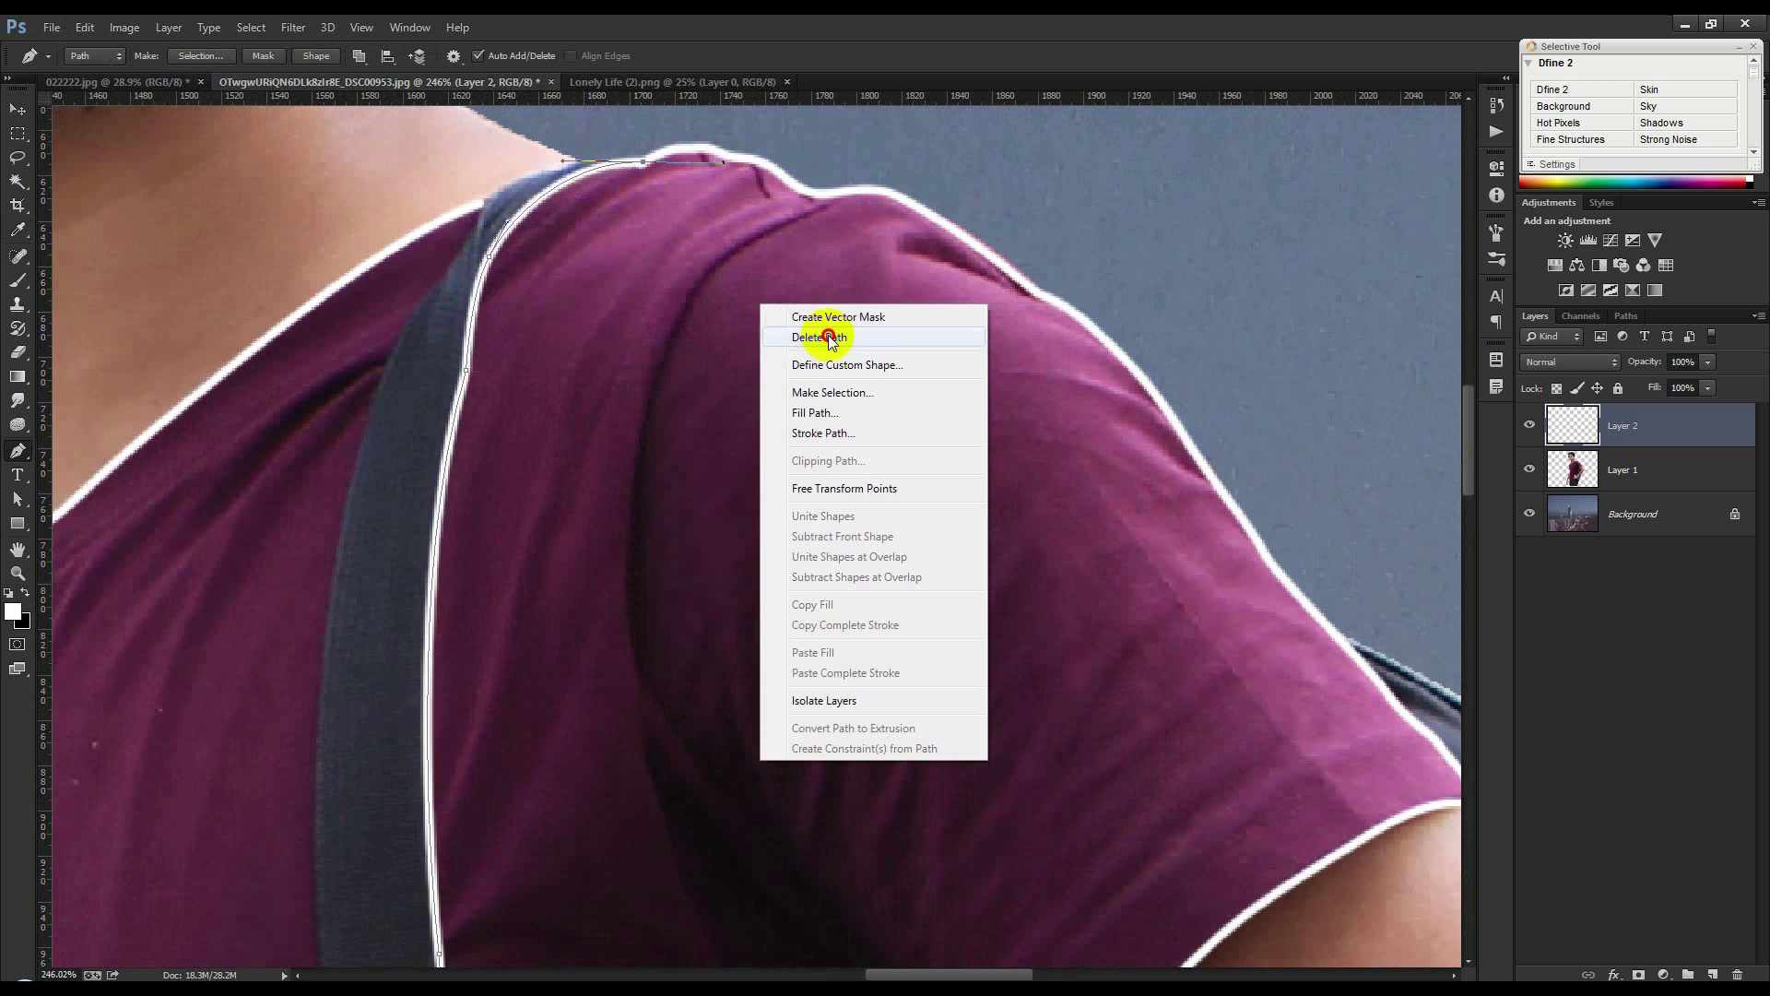
left_click(828, 338)
Trace the collar seam below the V-neckline up to the bag strap and stroke it with the Brush
left_click_drag(652, 368, 1031, 228)
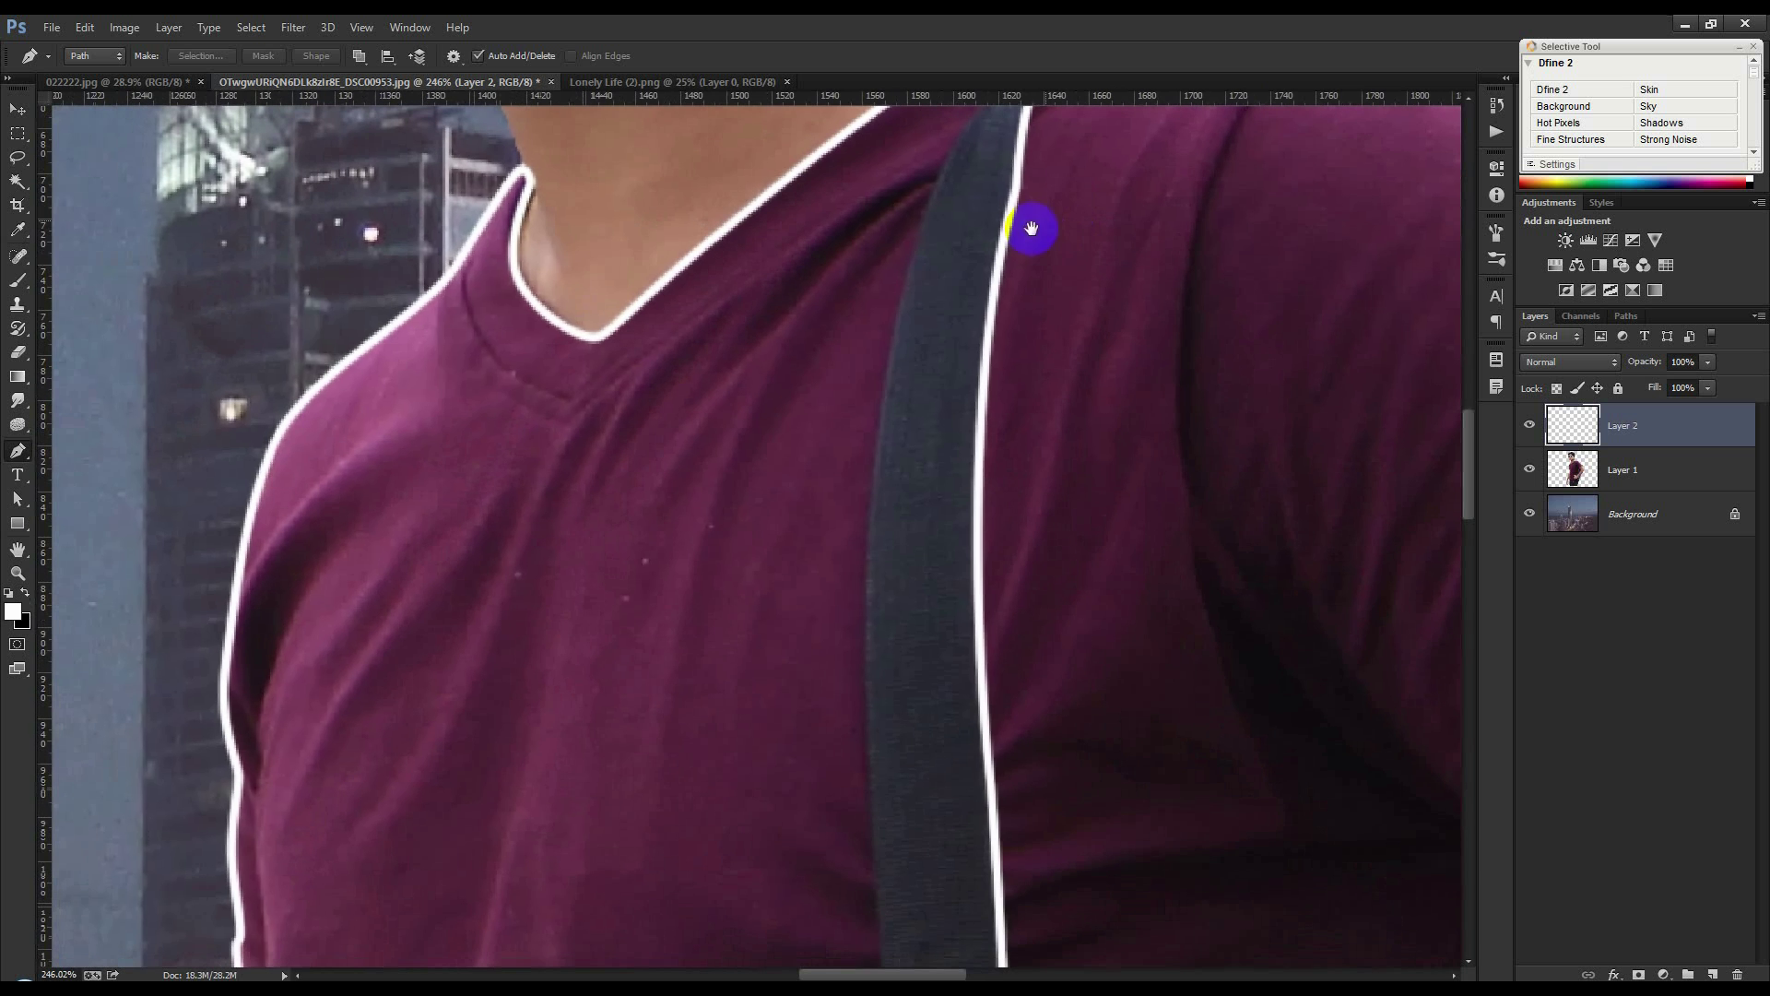
left_click(470, 249)
left_click_drag(486, 336, 489, 341)
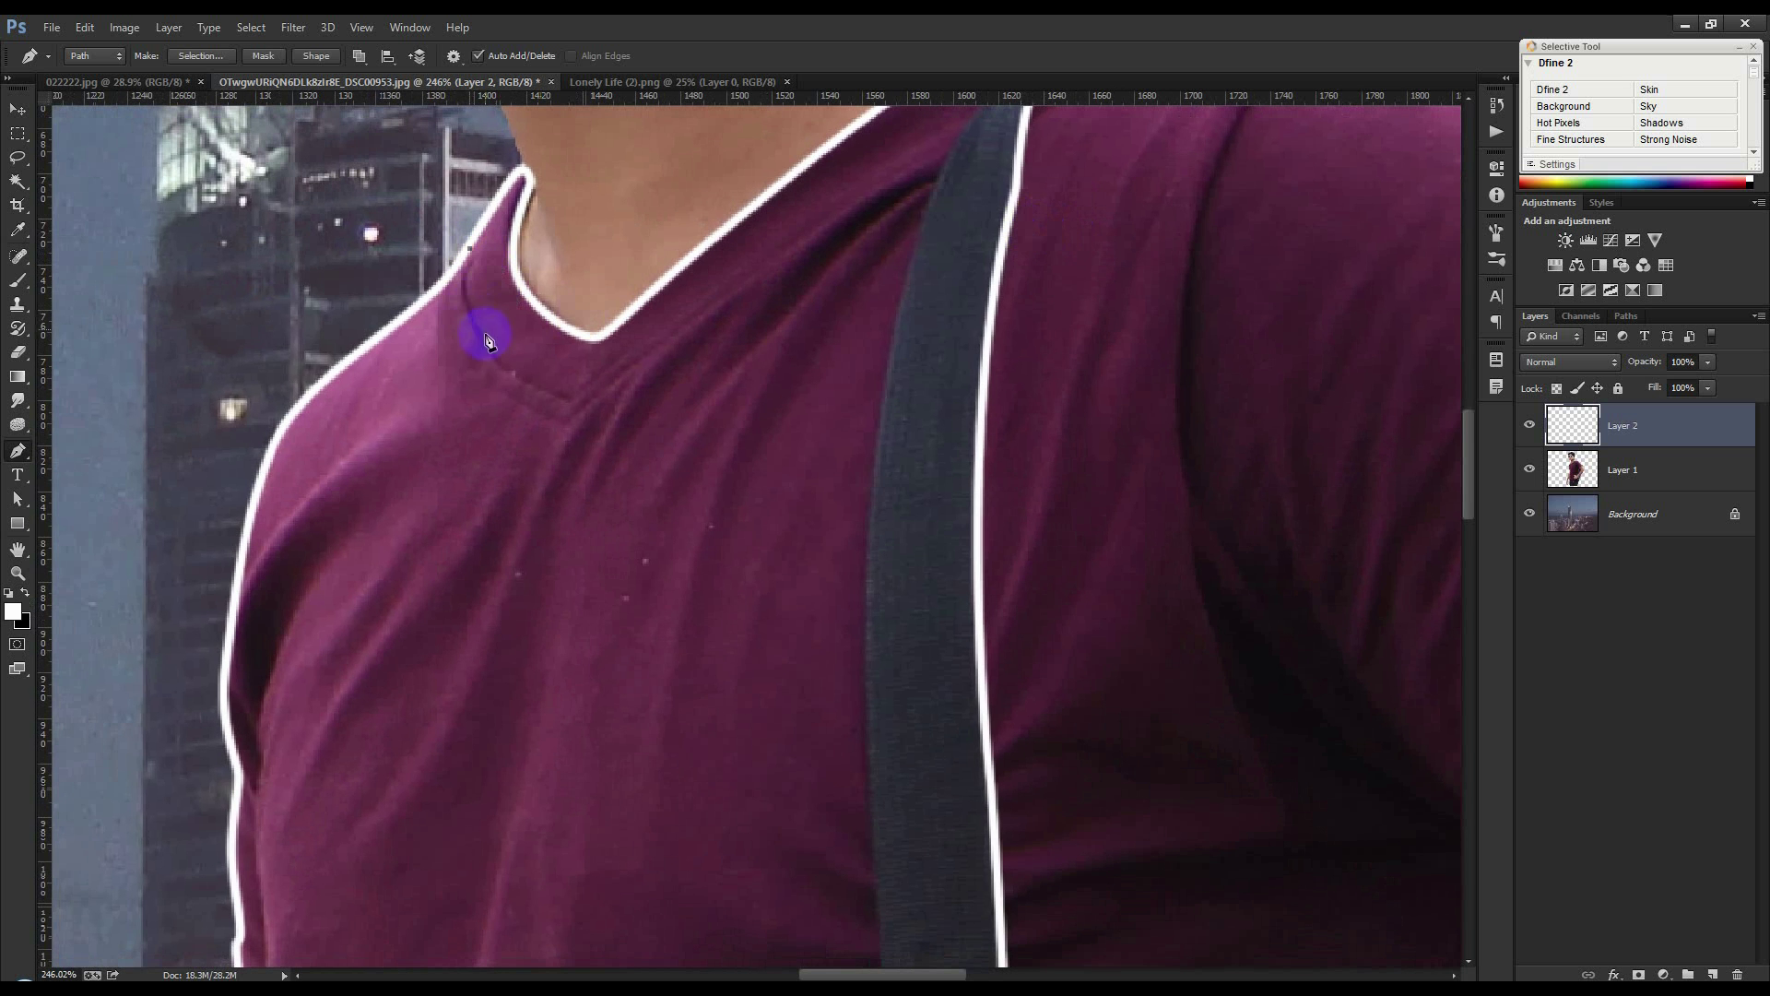
left_click(570, 401)
left_click_drag(799, 239, 849, 214)
right_click(862, 348)
left_click(893, 481)
left_click(1025, 349)
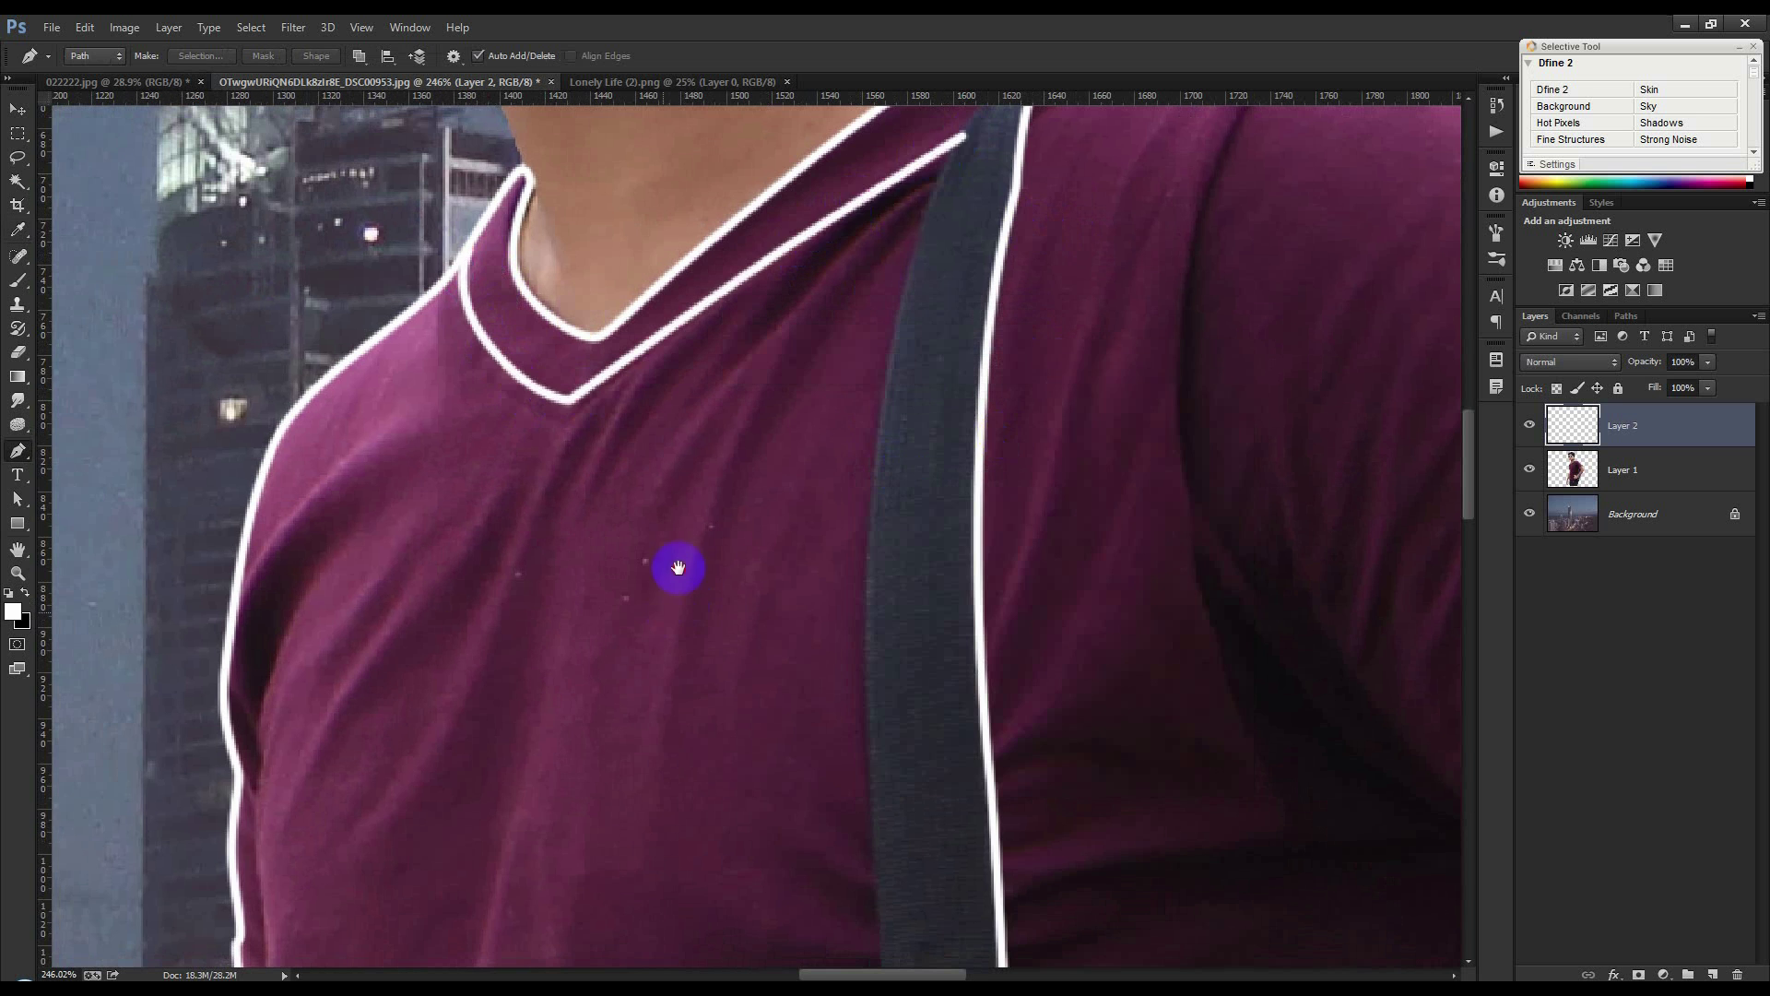
Trace a curved fold from the outer shirt edge across the shoulder opposite the strap and stroke it with the Brush
scroll(680, 569, "down", 2)
scroll(679, 569, "left", 3)
left_click(389, 459)
left_click_drag(577, 264, 711, 213)
right_click(702, 322)
left_click(776, 435)
left_click(1010, 291)
right_click(633, 341)
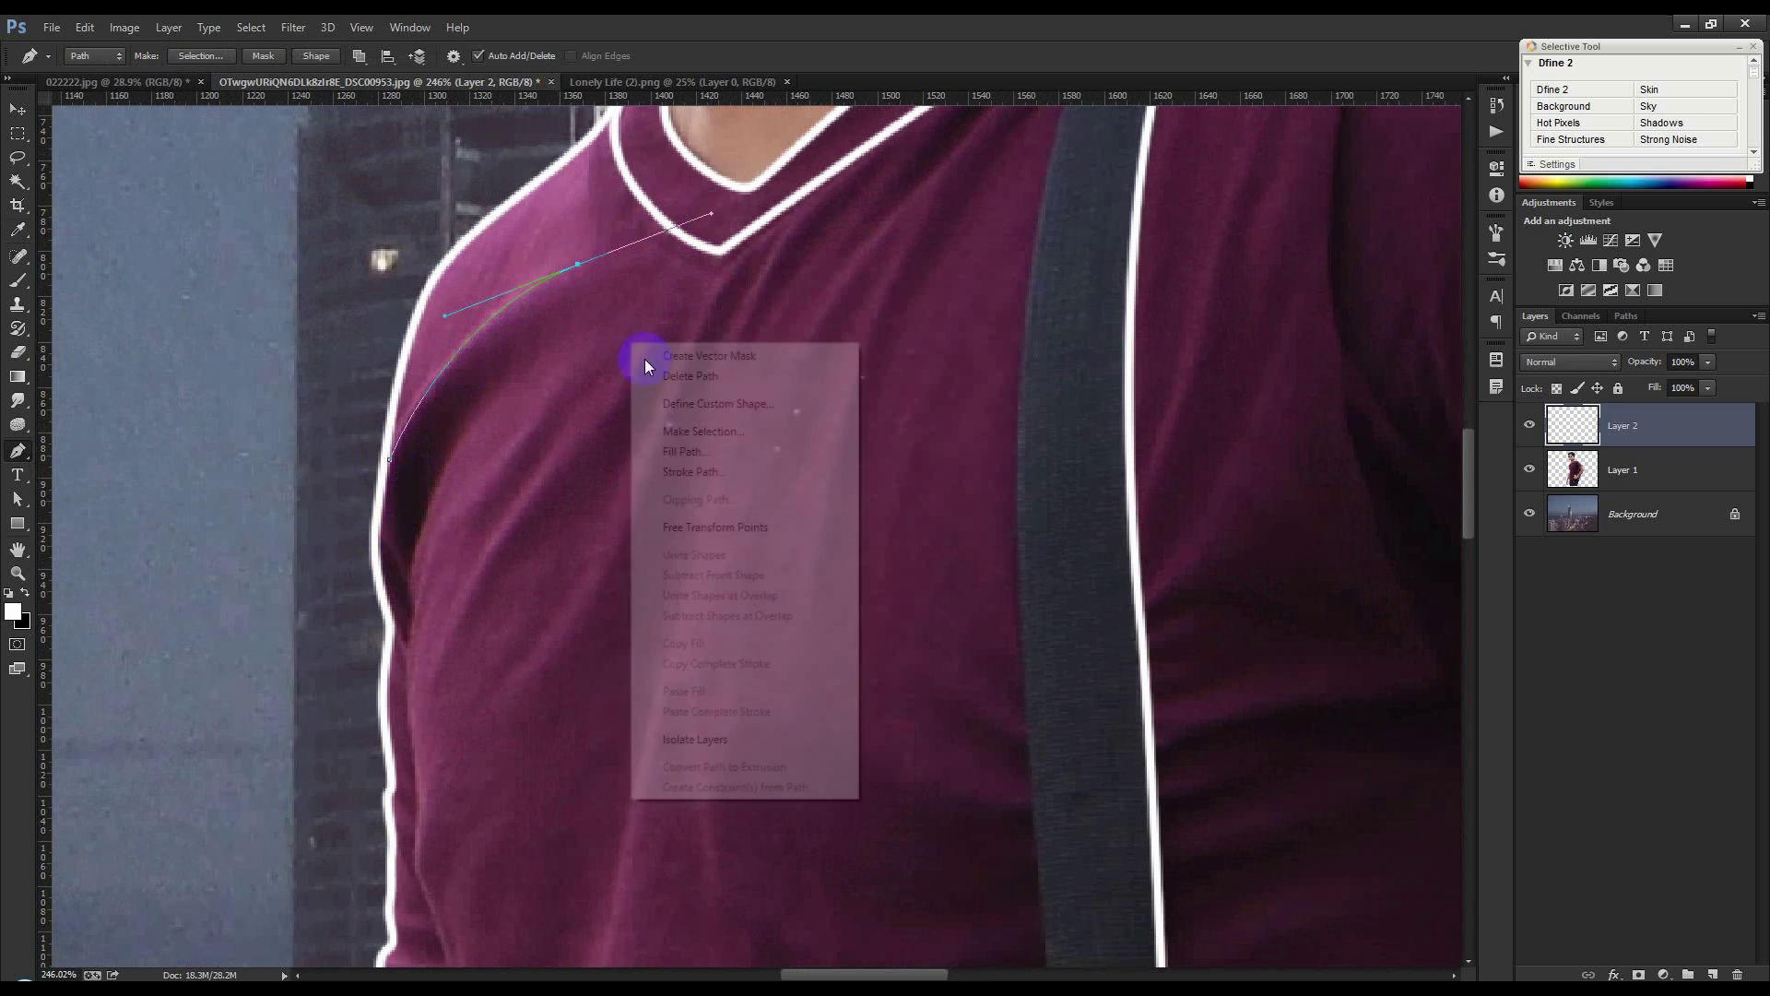
left_click(668, 471)
left_click(1010, 343)
Trace a second, shorter curved fold just below the first one on the chest and stroke it with the Brush
left_click(409, 576)
left_click_drag(498, 393, 564, 335)
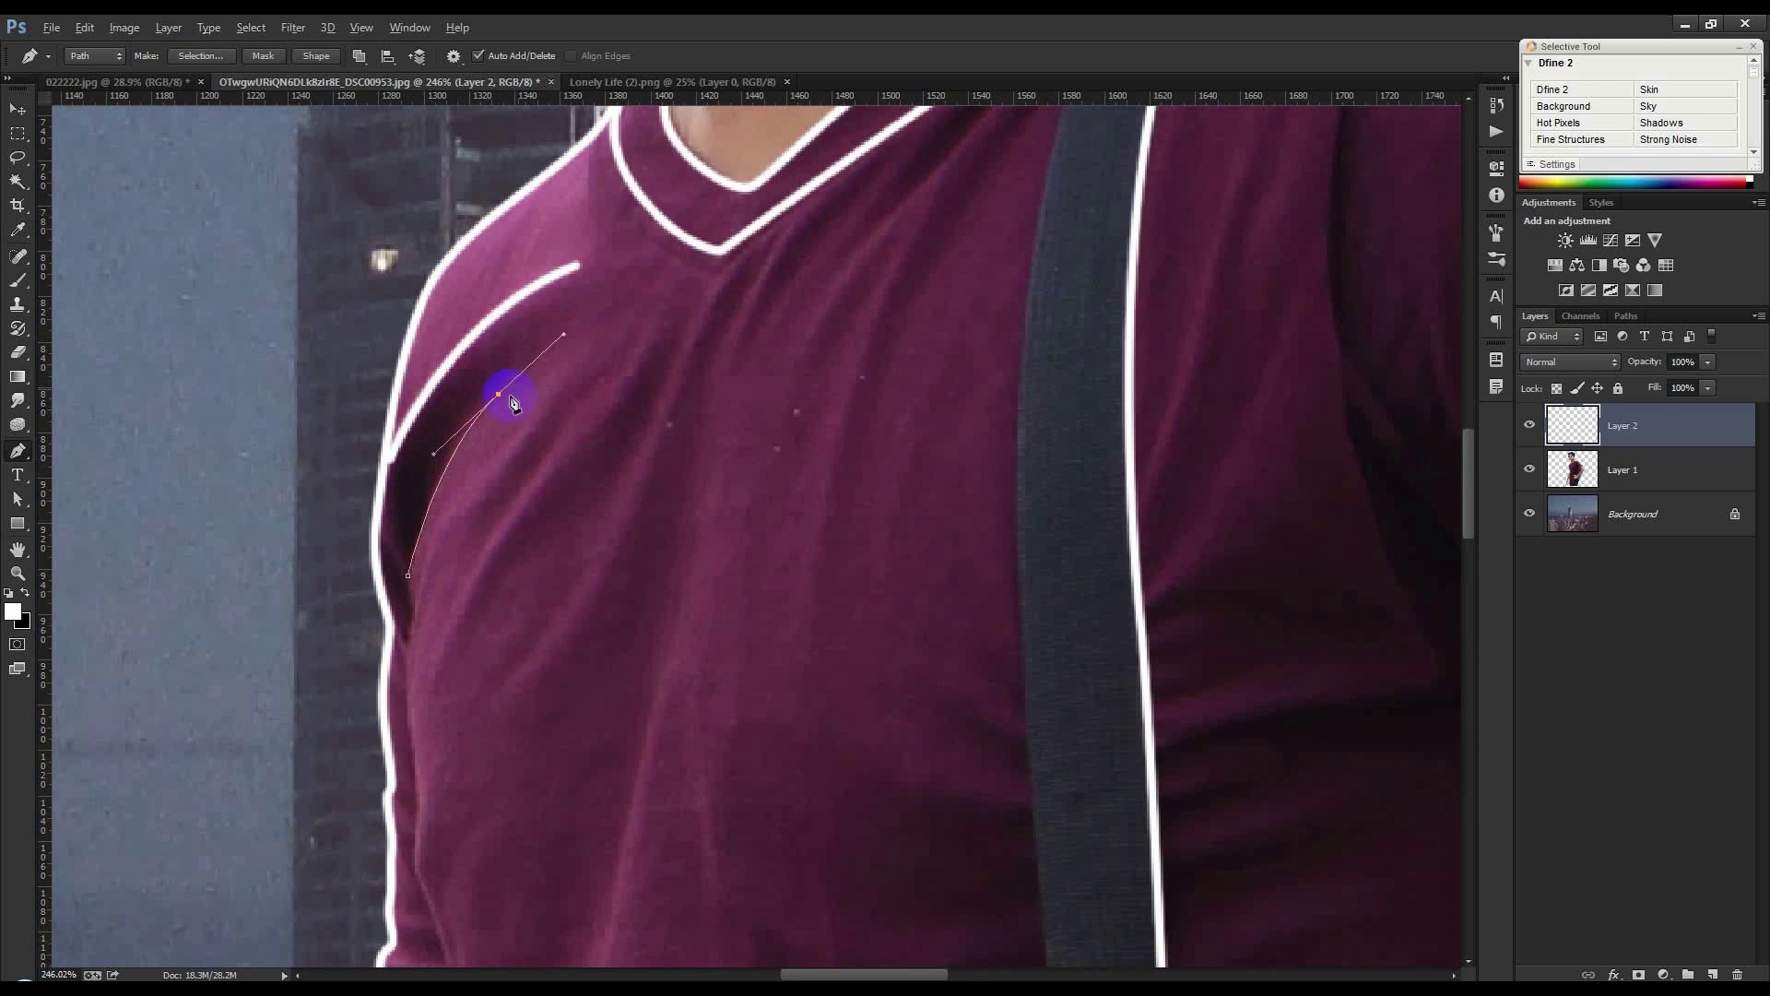
right_click(532, 563)
left_click(471, 627)
mouse_move(556, 452)
left_mouse_down()
mouse_move(518, 504)
mouse_move(526, 340)
left_mouse_up()
key("ctrl+z")
right_click(507, 454)
left_click(573, 583)
left_click(1003, 345)
key("Return")
Trace the small wavy fold at the top of the strap-side shoulder, stroke it with the Brush and delete the path
scroll(530, 461, "down", 5)
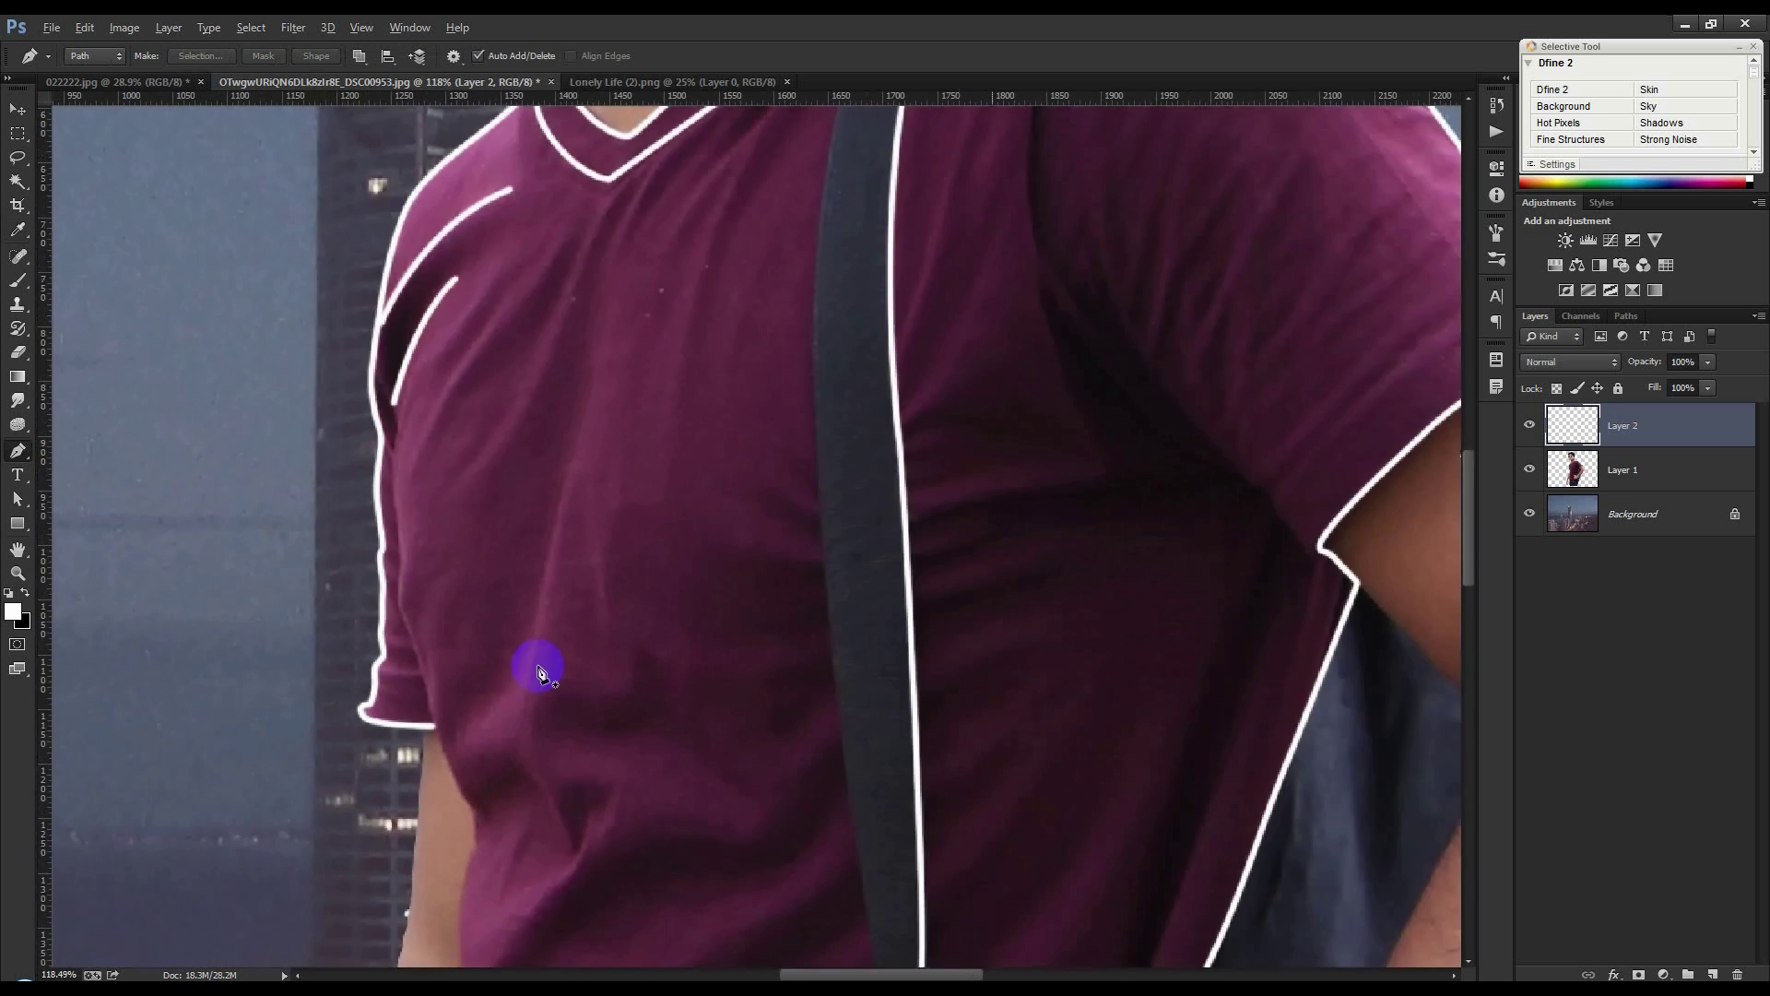
left_click_drag(977, 194, 806, 273)
scroll(759, 226, "up", 5)
left_click(683, 190)
left_click_drag(722, 205, 743, 228)
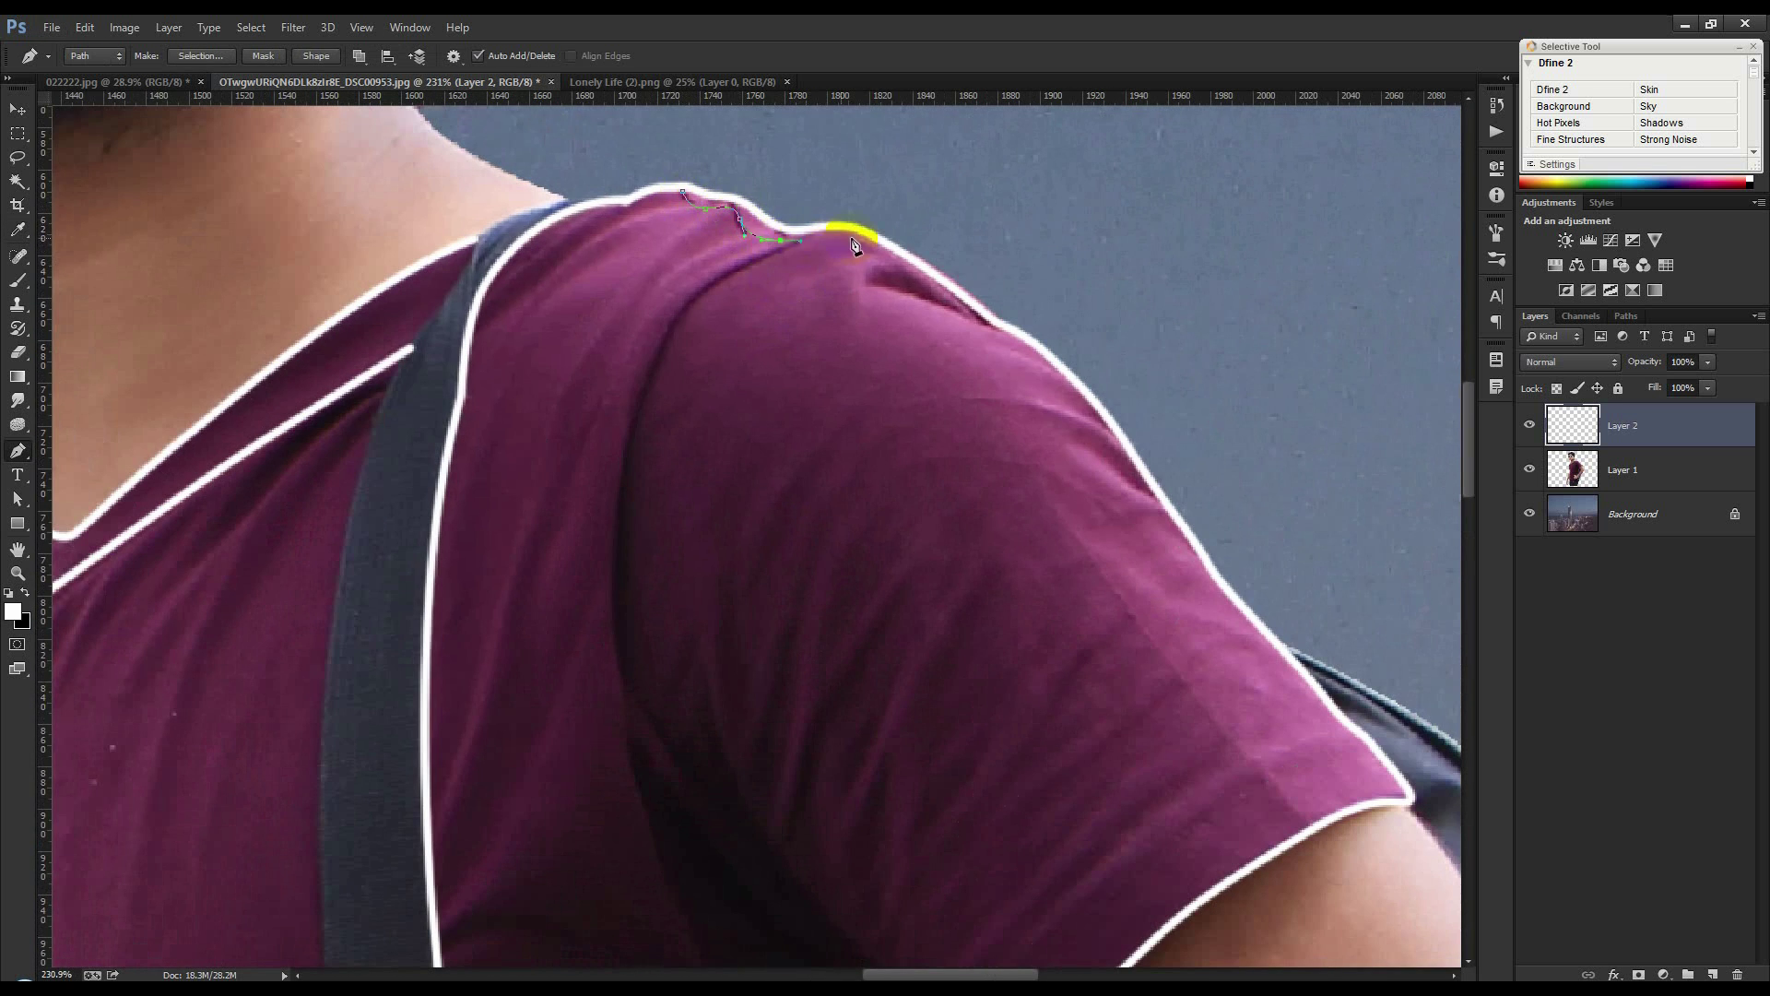
right_click(876, 312)
left_click(922, 443)
key("Return")
right_click(890, 348)
left_click(931, 381)
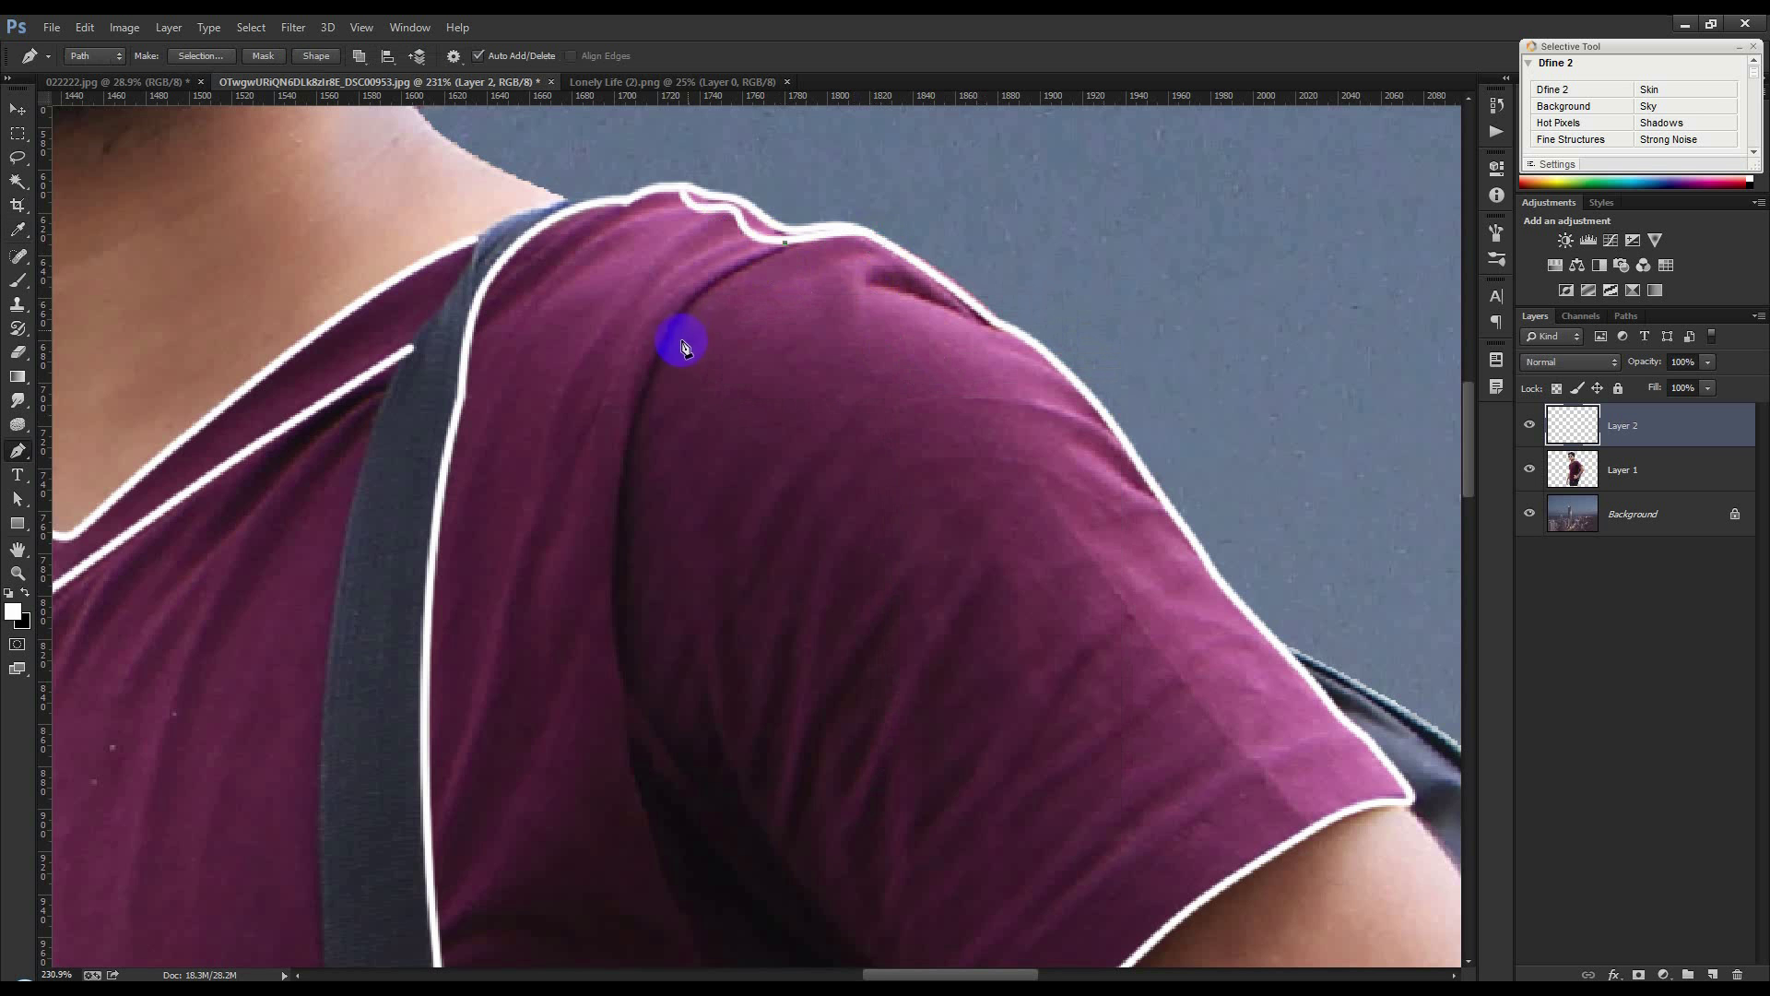
Trace the armhole seam from the top of the strap-side shoulder down to the underarm corner of the sleeve hem
left_click_drag(619, 609, 631, 712)
left_click_drag(650, 733, 544, 316)
left_click_drag(659, 498, 751, 588)
key("ctrl+z")
left_click_drag(674, 455, 763, 546)
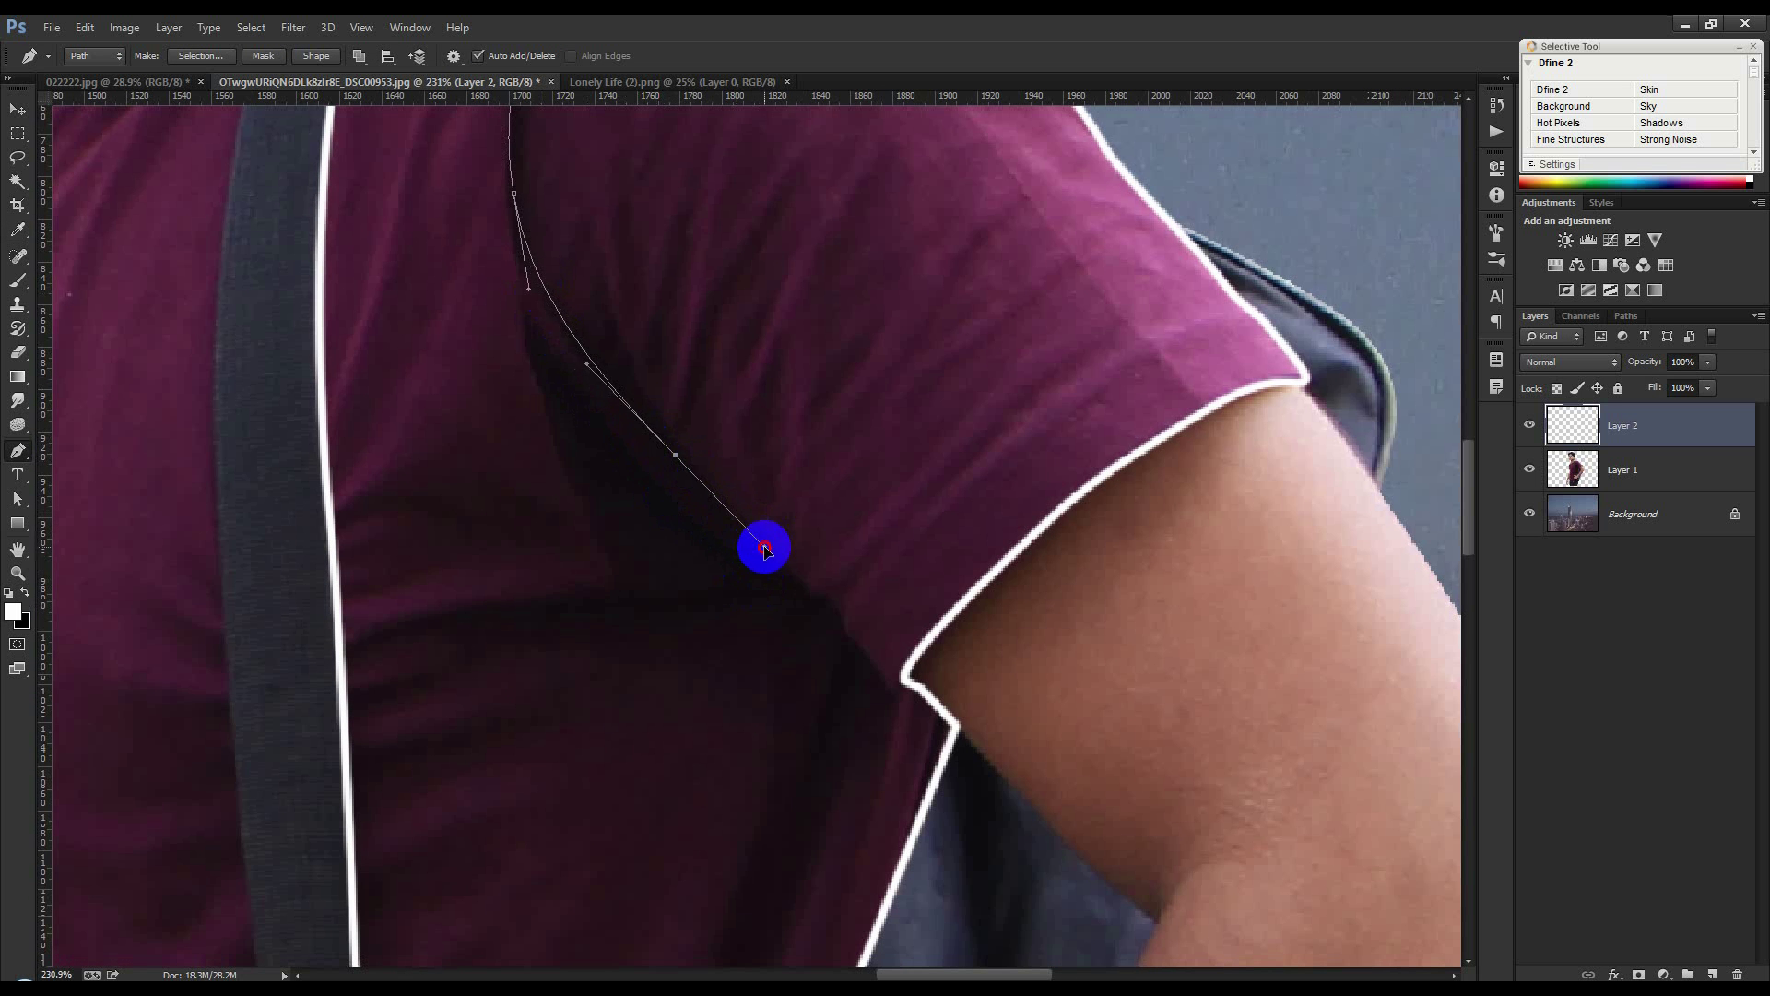
left_click(788, 572)
left_click_drag(838, 600, 844, 612)
left_click(853, 636)
left_click(899, 681)
Stroke the armhole seam path with the Brush and delete the path
right_click(734, 554)
left_click(804, 235)
key("Return")
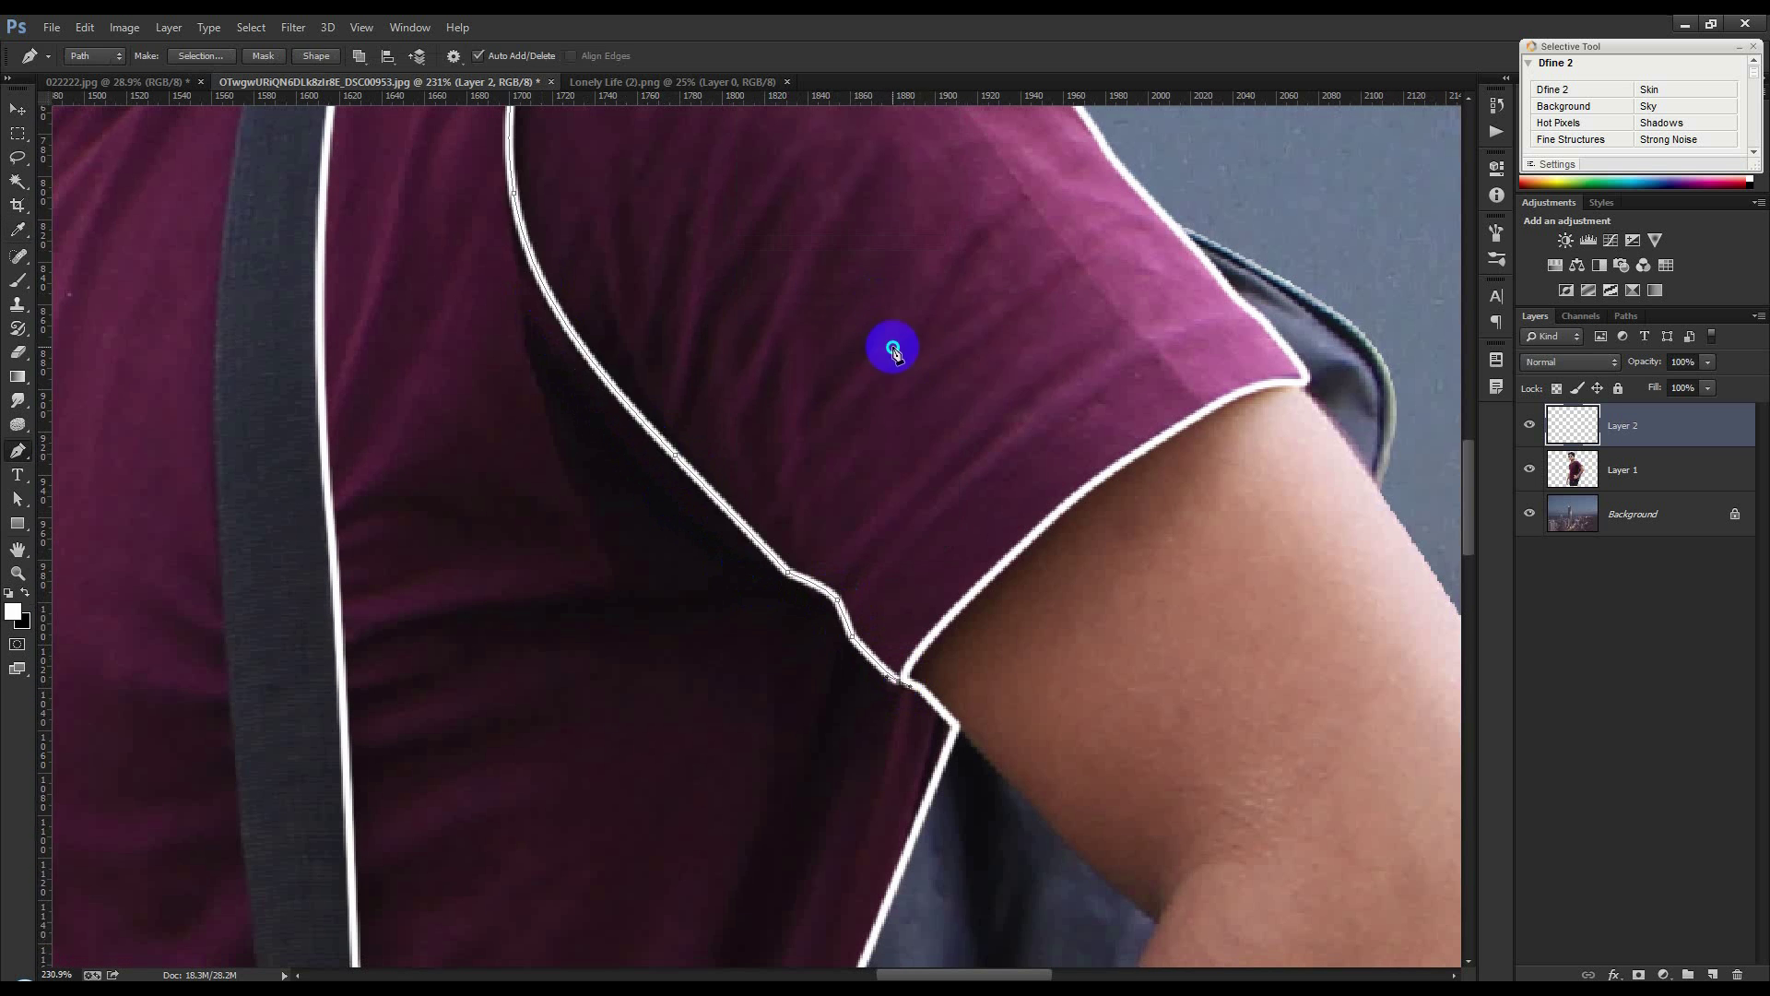
right_click(893, 348)
left_click(931, 383)
Trace the sleeve cuff seam parallel to the hem, stroke it with the Brush and delete the path
left_click(849, 621)
left_click_drag(1047, 417, 1122, 358)
left_click_drag(1273, 328, 1297, 352)
right_click(867, 354)
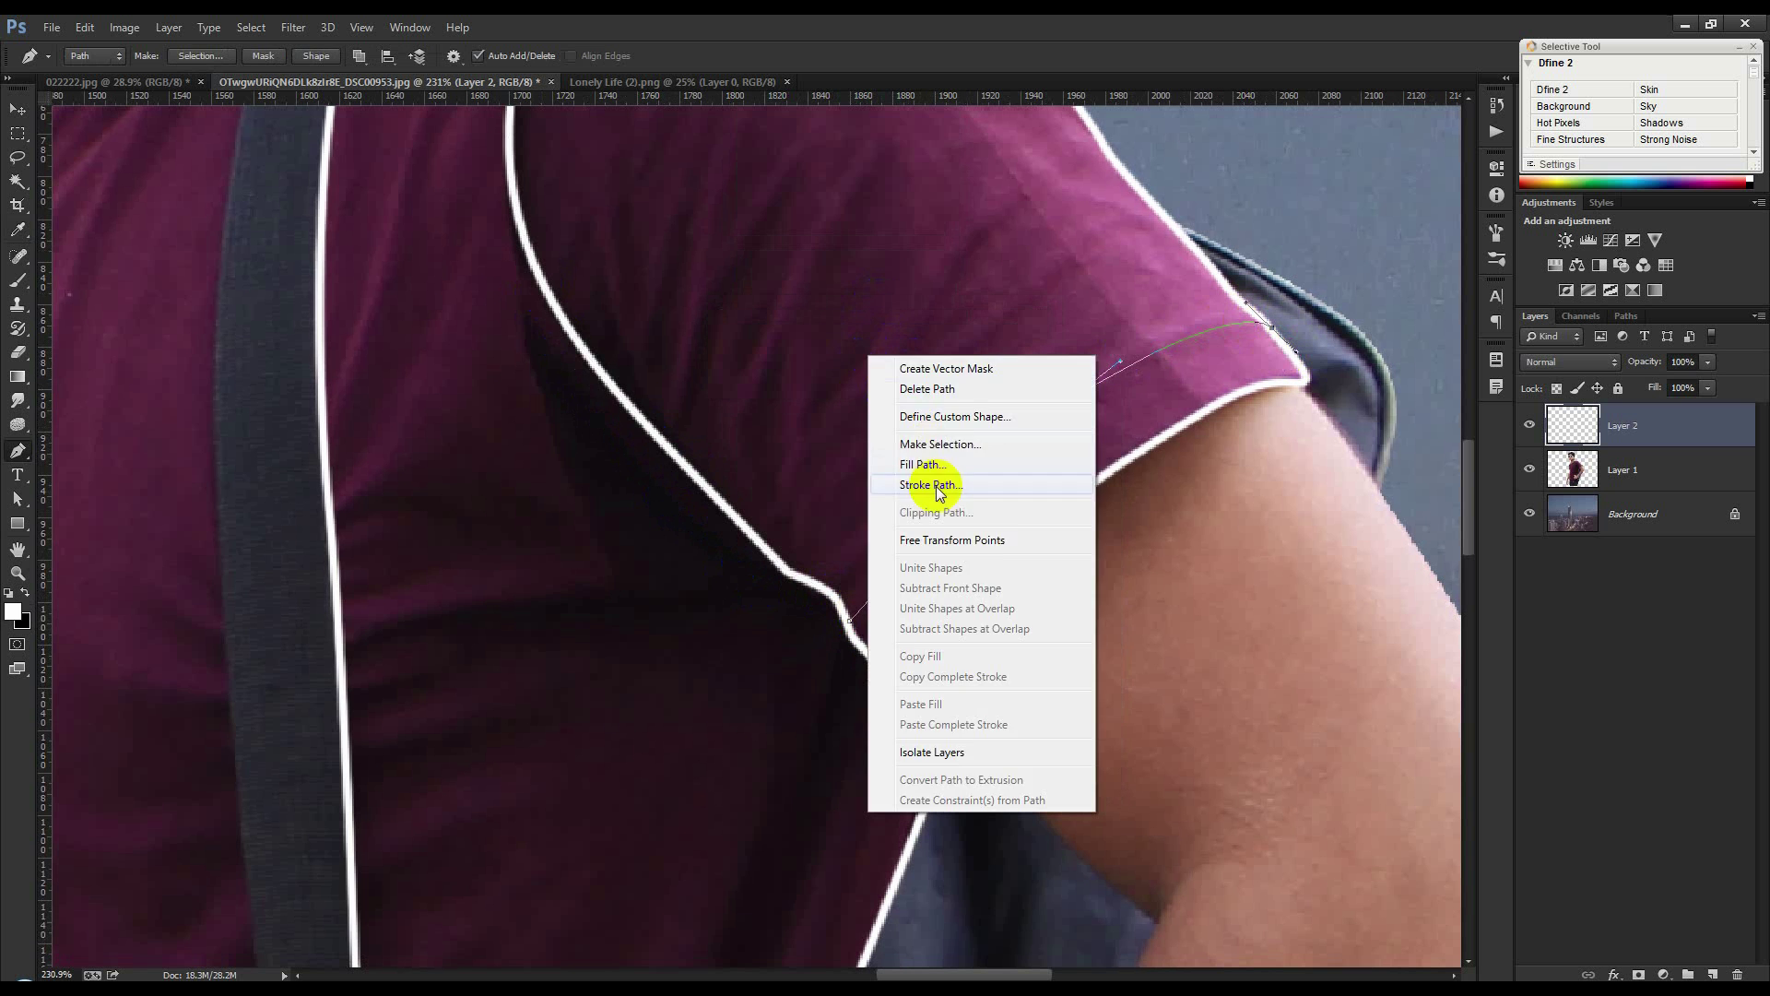
left_click(937, 485)
key("Return")
right_click(1010, 344)
left_click(1049, 379)
Trace a short curved fold just above the cuff seam, stroke it with the Brush and delete the path
scroll(996, 501, "up", 3)
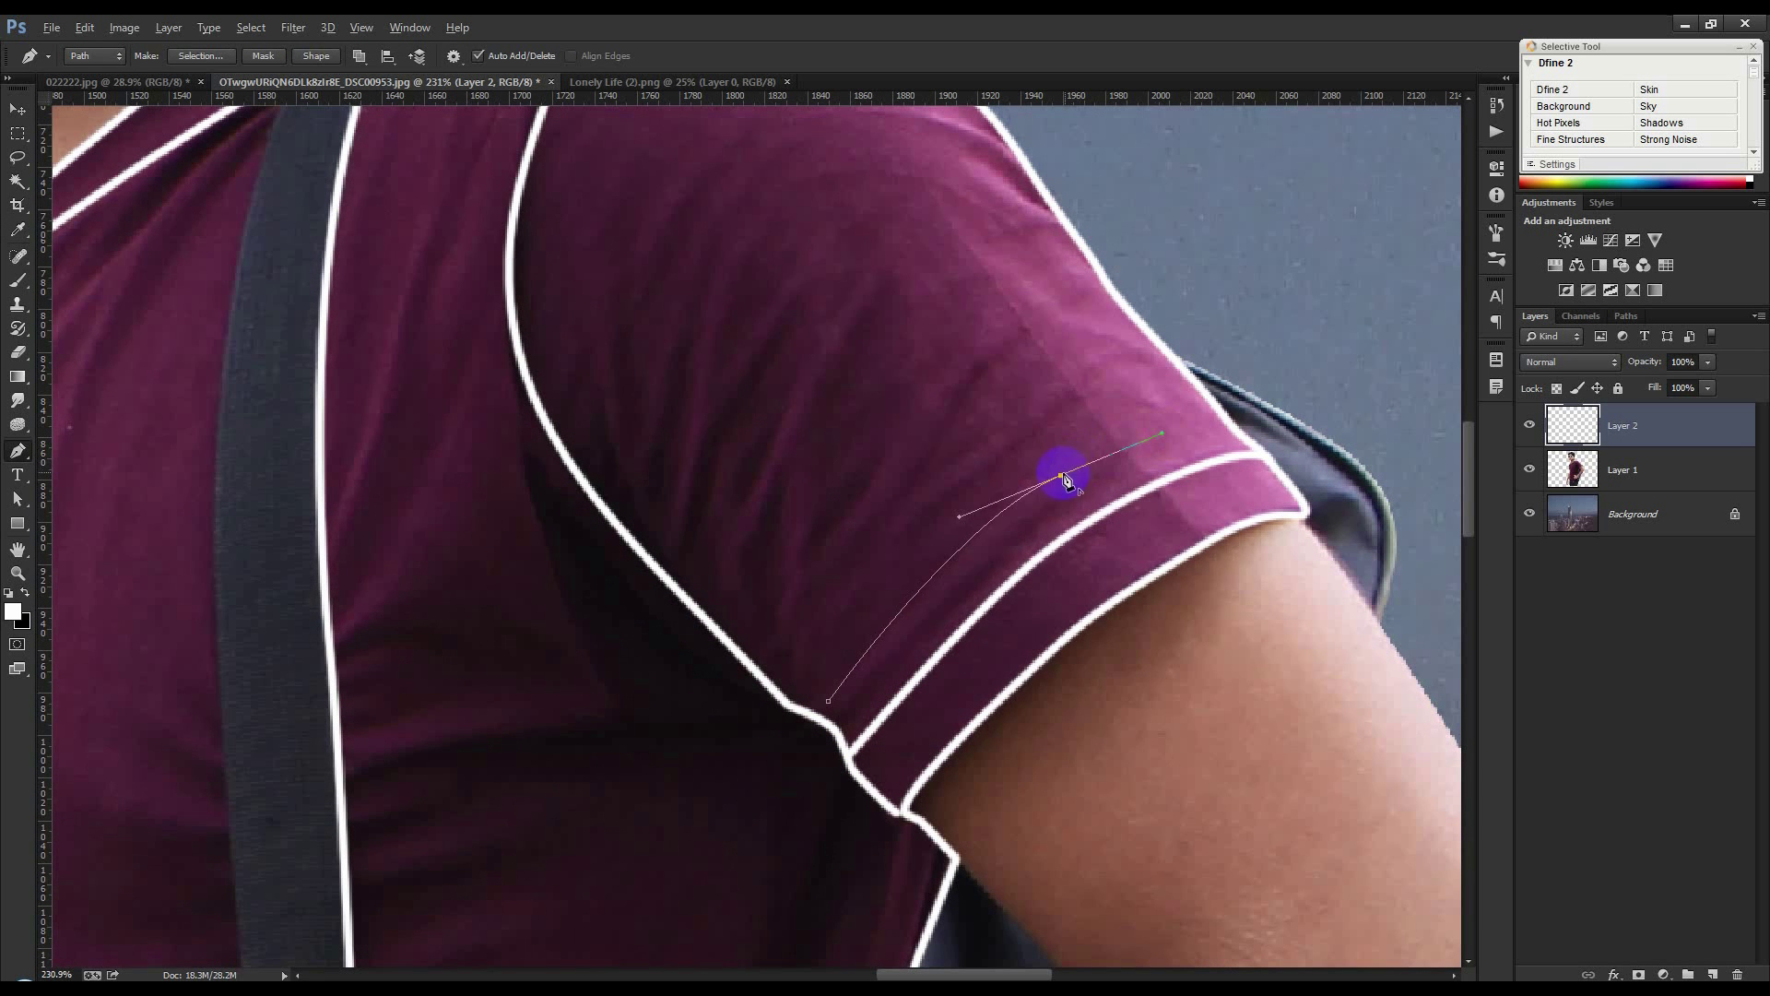
left_click(1062, 475, "alt")
right_click(984, 454)
left_click(1055, 584)
left_click(1018, 347)
right_click(1018, 345)
left_click(1057, 379)
Trace a longer fold from the sleeve's outer edge down toward the underarm, stroke it with the Brush and delete the path
left_click(1089, 285)
left_click_drag(947, 396, 870, 515)
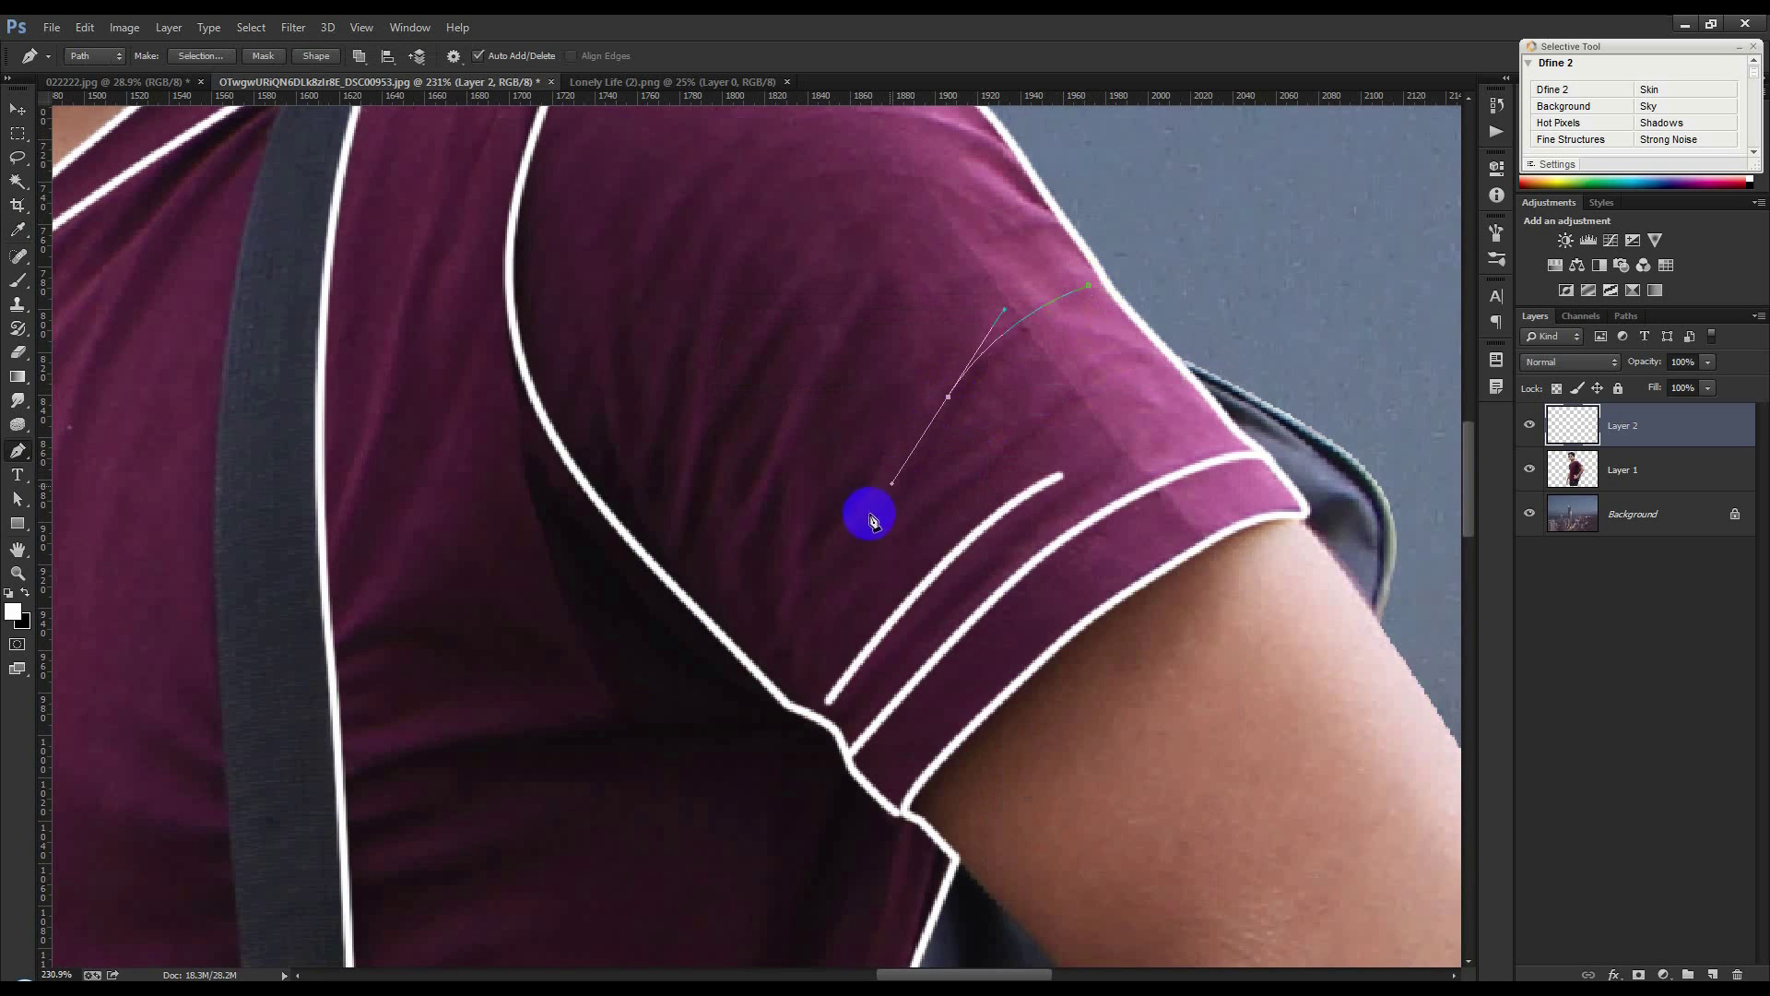
left_click(794, 601)
right_click(924, 543)
left_click(1008, 207)
right_click(1011, 345)
left_click(1046, 380)
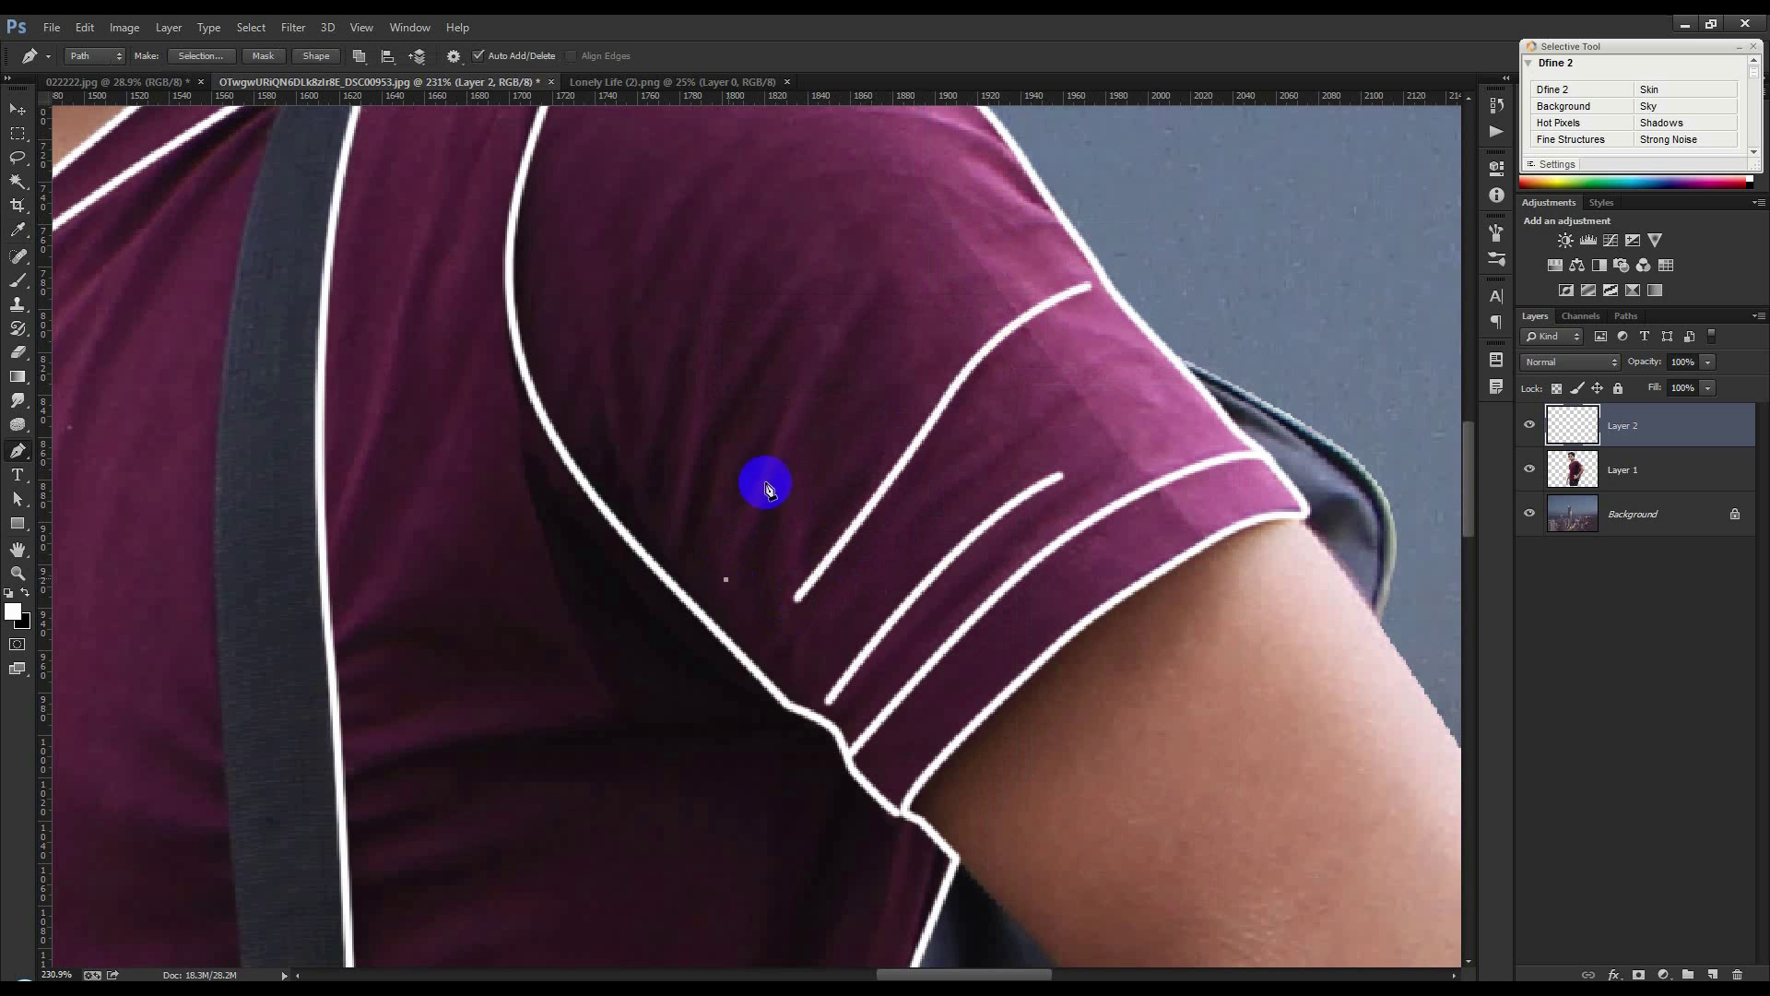
Draw a short straight fold line in the middle of the sleeve and stroke it with the Brush
left_click(847, 307)
scroll(811, 305, "up", 1)
right_click(764, 336)
left_click(830, 457)
left_click(1010, 348)
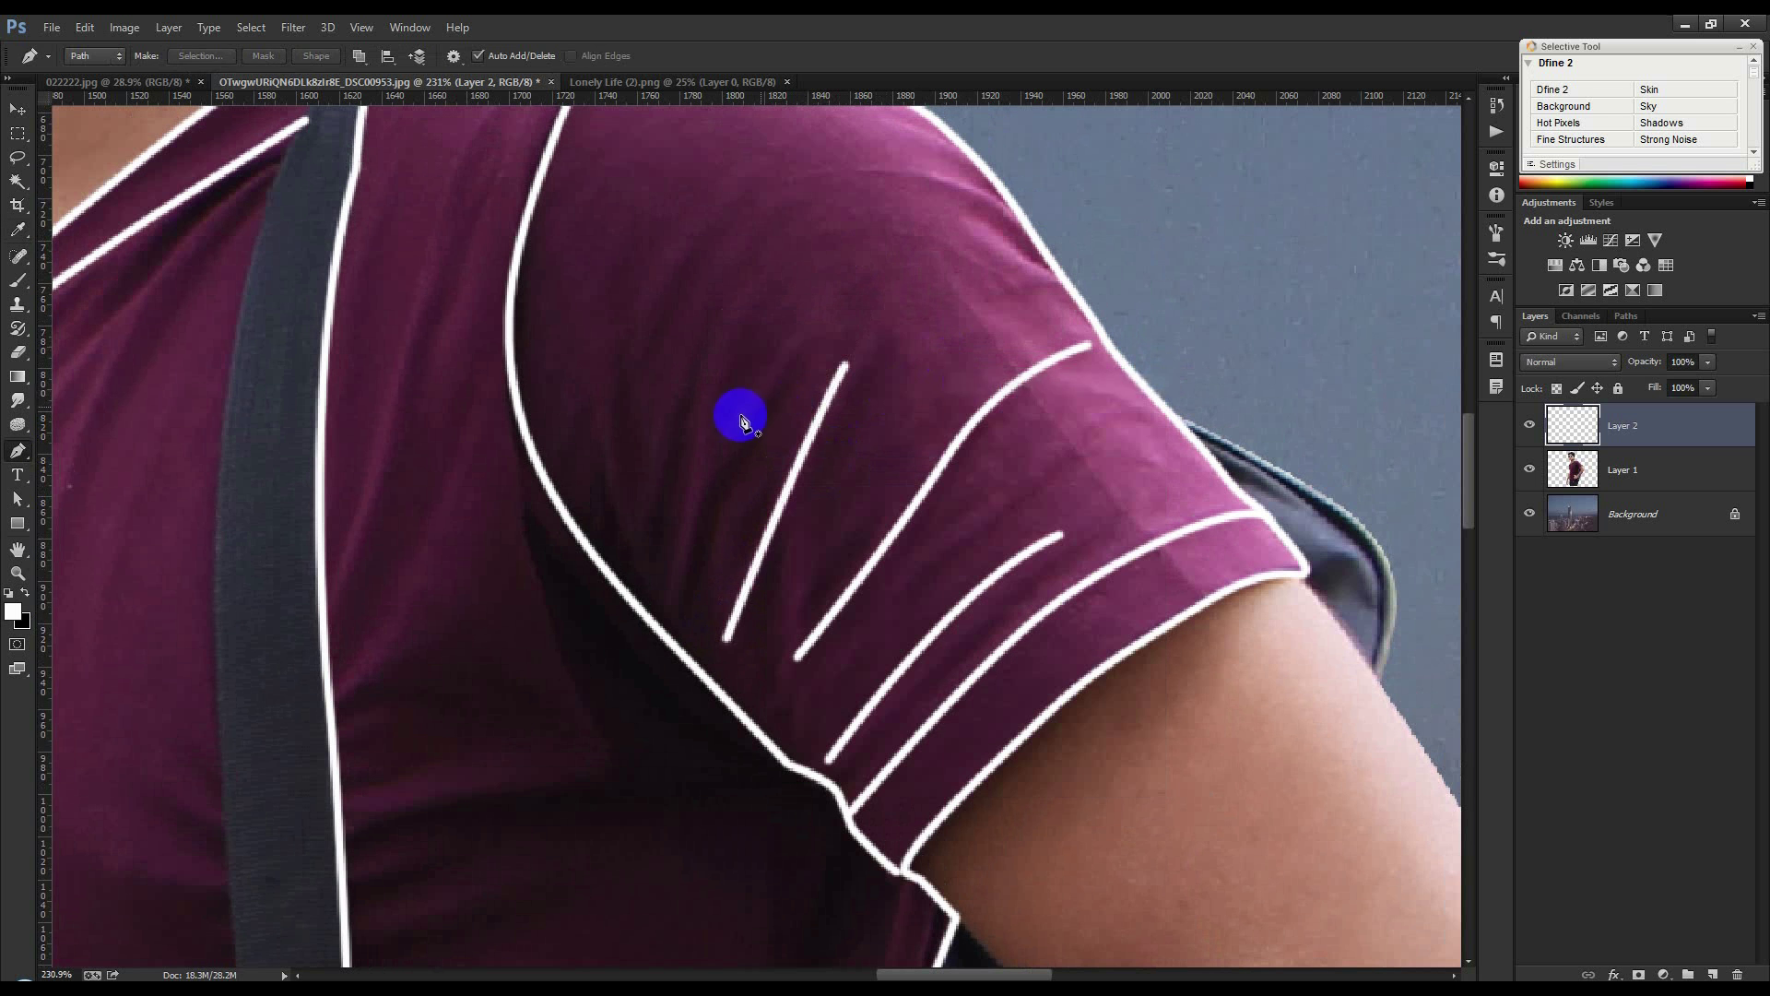
Trace an arched fold from the armhole seam over the sleeve to its outer edge, stroke it and delete the path
left_click(668, 615)
left_click_drag(712, 375, 723, 301)
left_click_drag(835, 183, 900, 158)
left_click_drag(1013, 221, 1046, 258)
right_click(1000, 328)
left_click(1055, 455)
left_click(1008, 344)
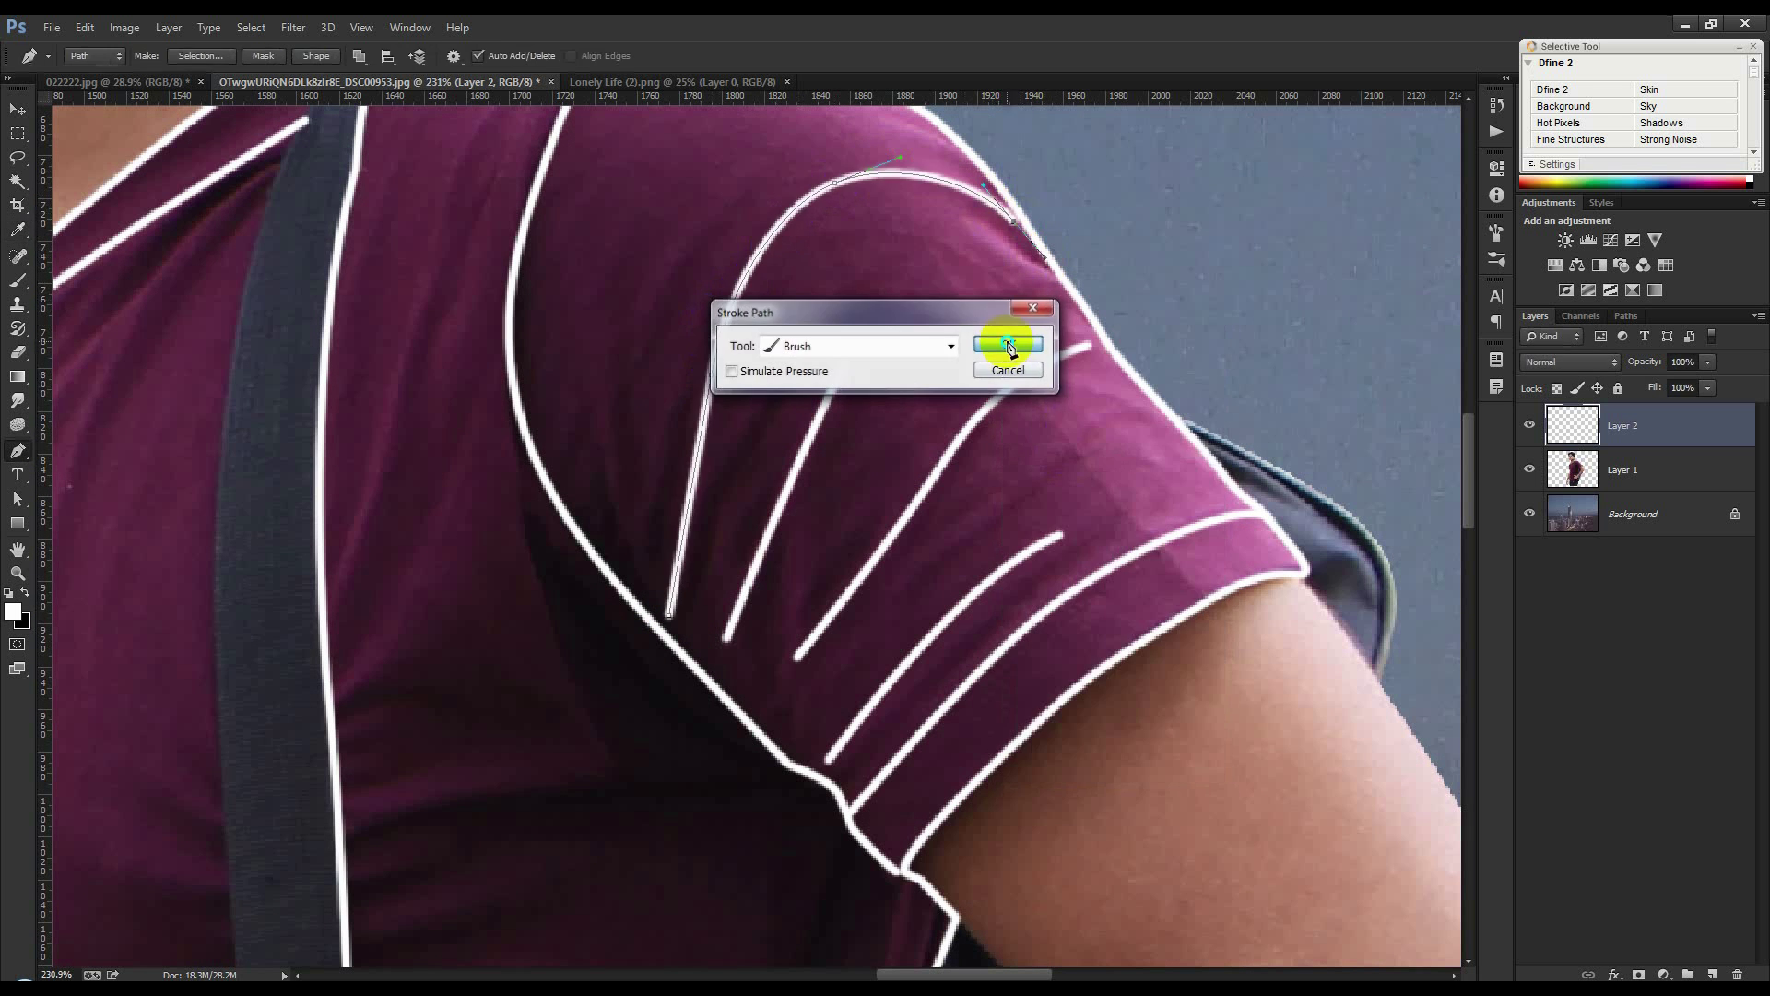
right_click(1008, 343)
left_click(1053, 378)
Trace a curved fold between the armhole seam and the arched fold line, and stroke it with the Brush
scroll(738, 461, "up", 2)
left_click(635, 669)
left_click_drag(603, 430, 610, 335)
mouse_move(745, 190)
left_mouse_down()
mouse_move(773, 182)
mouse_move(750, 208)
left_mouse_up()
right_click(772, 274)
left_click(827, 400)
left_click(1008, 347)
Trace the small fold at the outer edge near the shoulder top, stroke it with the Brush and delete the path
left_click(882, 215)
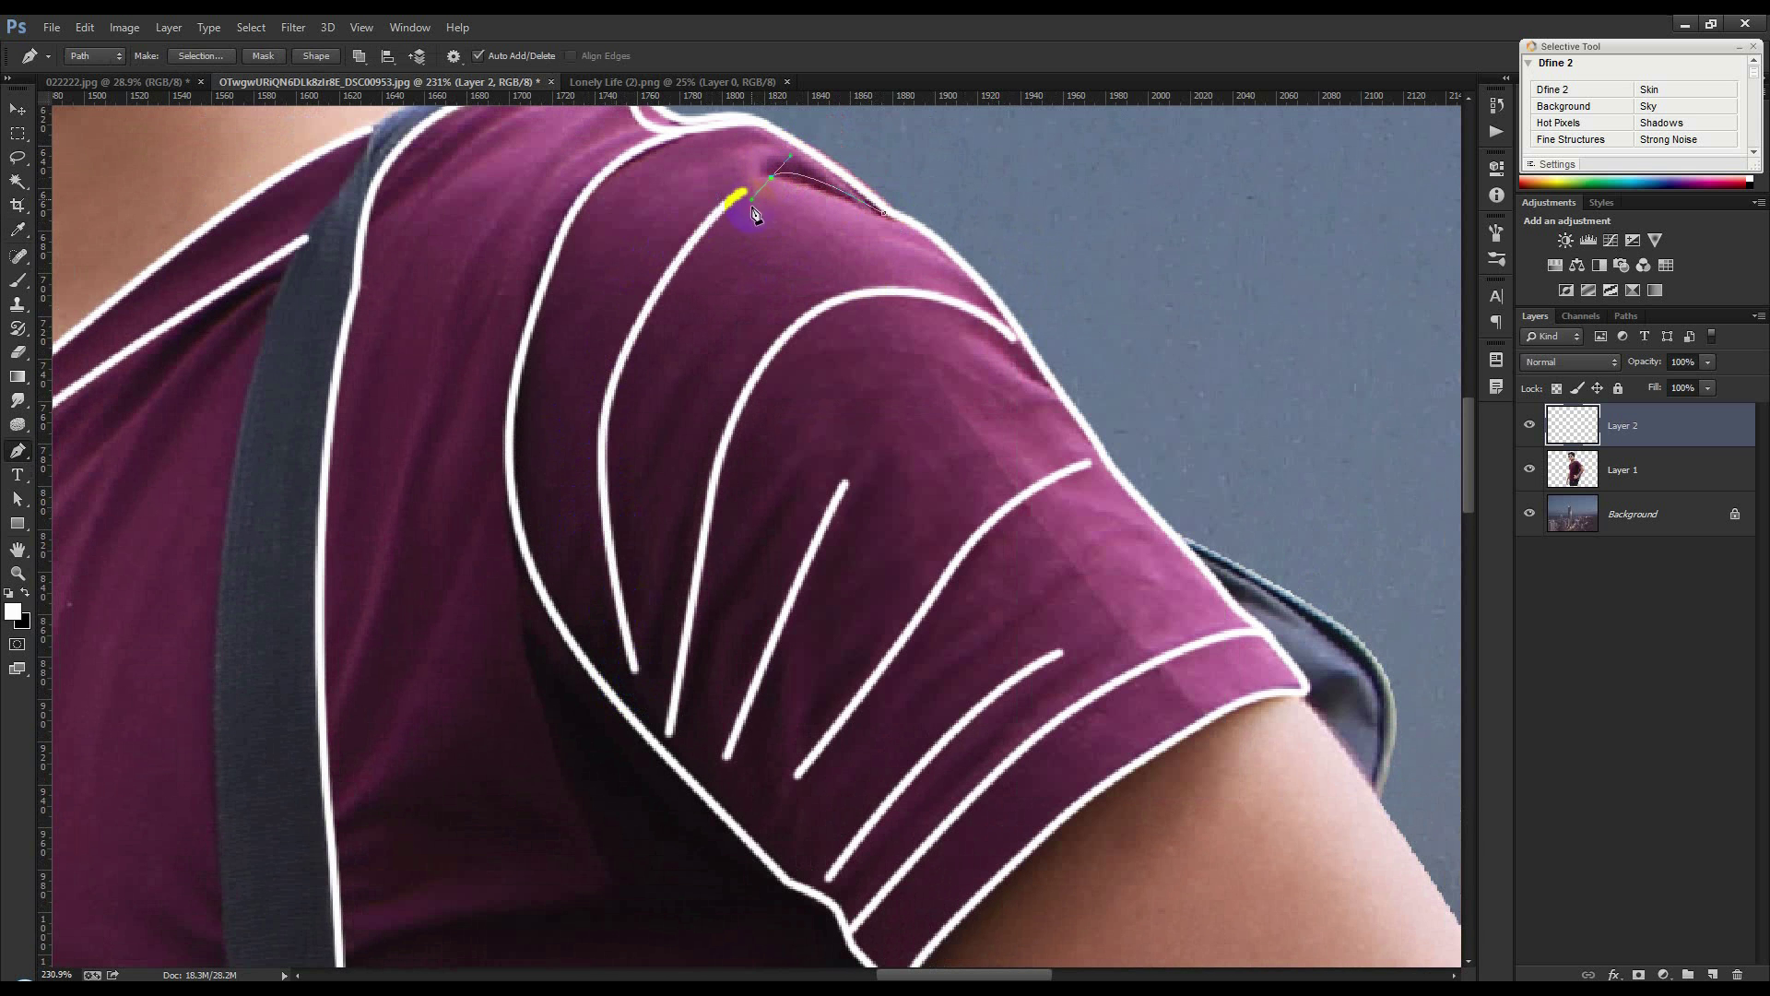
right_click(787, 260)
left_click(860, 389)
left_click(1012, 345)
right_click(1015, 343)
left_click(1049, 380)
Trace a wavy fold between the two lower sleeve fold lines out to the sleeve edge, stroke it and delete the path
scroll(935, 442, "down", 3)
left_click(797, 688)
left_click_drag(873, 573, 918, 512)
mouse_move(1021, 448)
left_mouse_down()
mouse_move(1085, 395)
mouse_move(1216, 441)
left_mouse_up()
right_click(1217, 443)
left_click(1276, 575)
left_click(1021, 340)
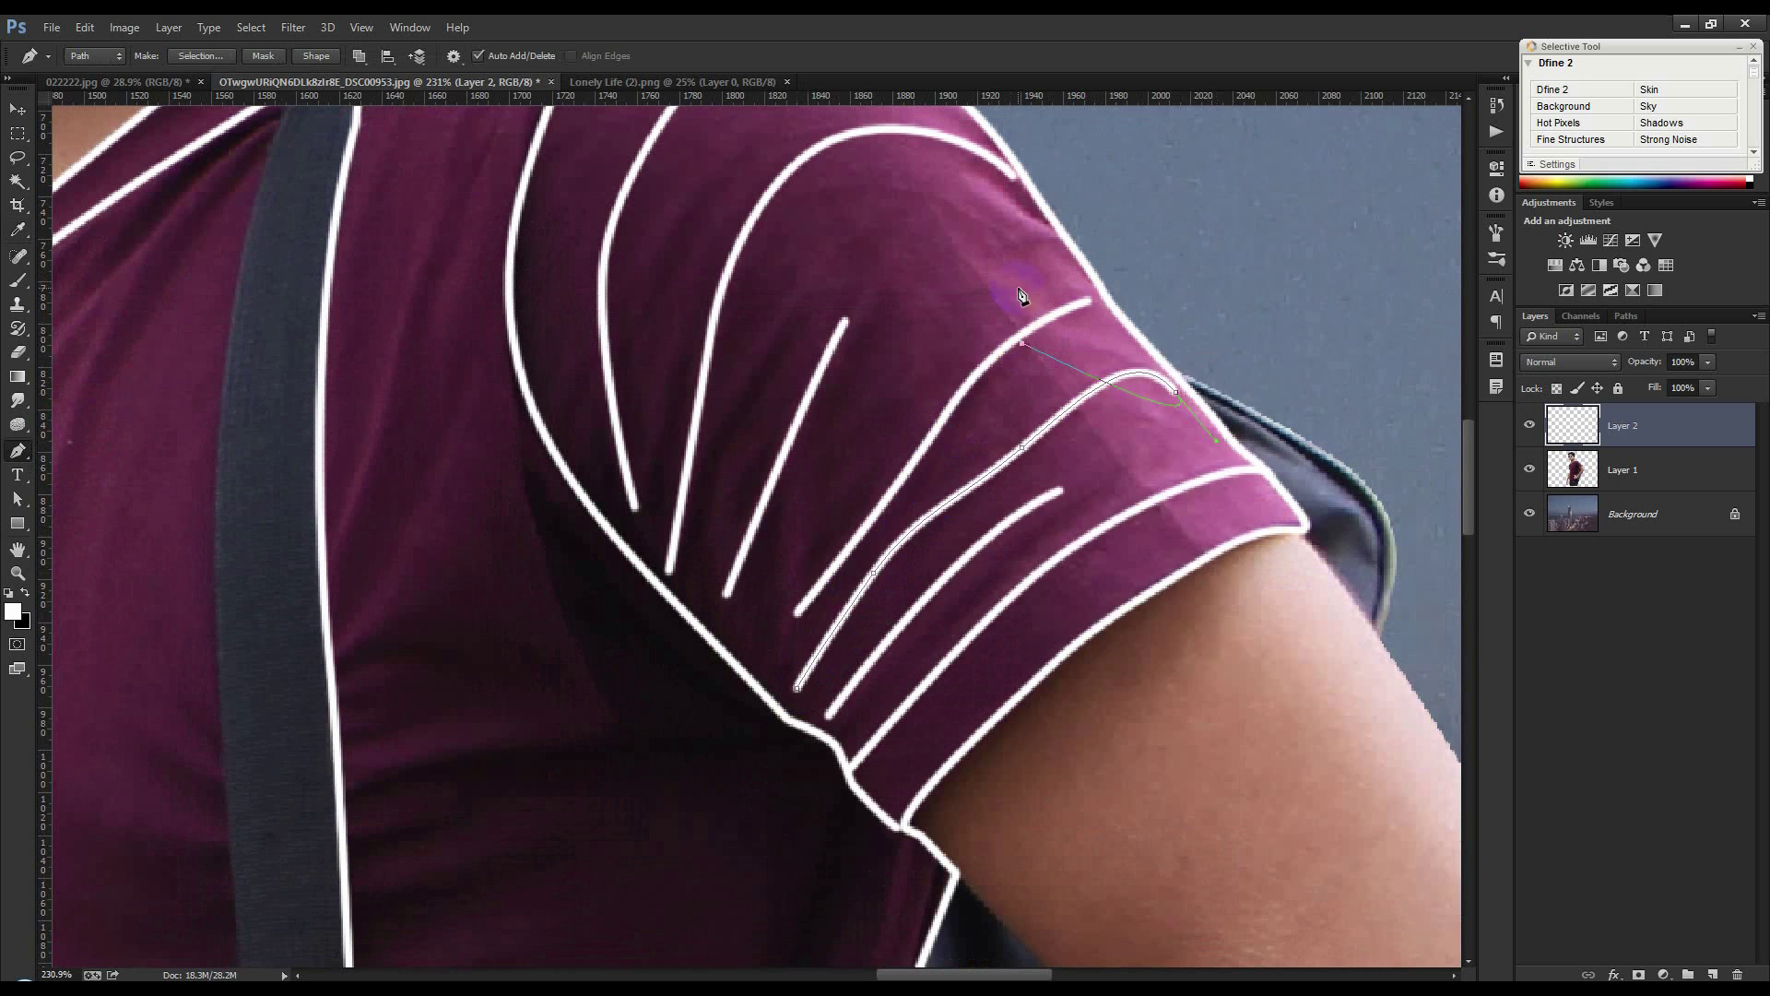
right_click(1020, 291)
left_click(1049, 327)
Trace a path from the shirt's side by the hanging arm around the bottom corner and along the lower hem
scroll(959, 336, "down", 8)
scroll(760, 692, "up", 7)
scroll(377, 406, "up", 2)
left_click(344, 306)
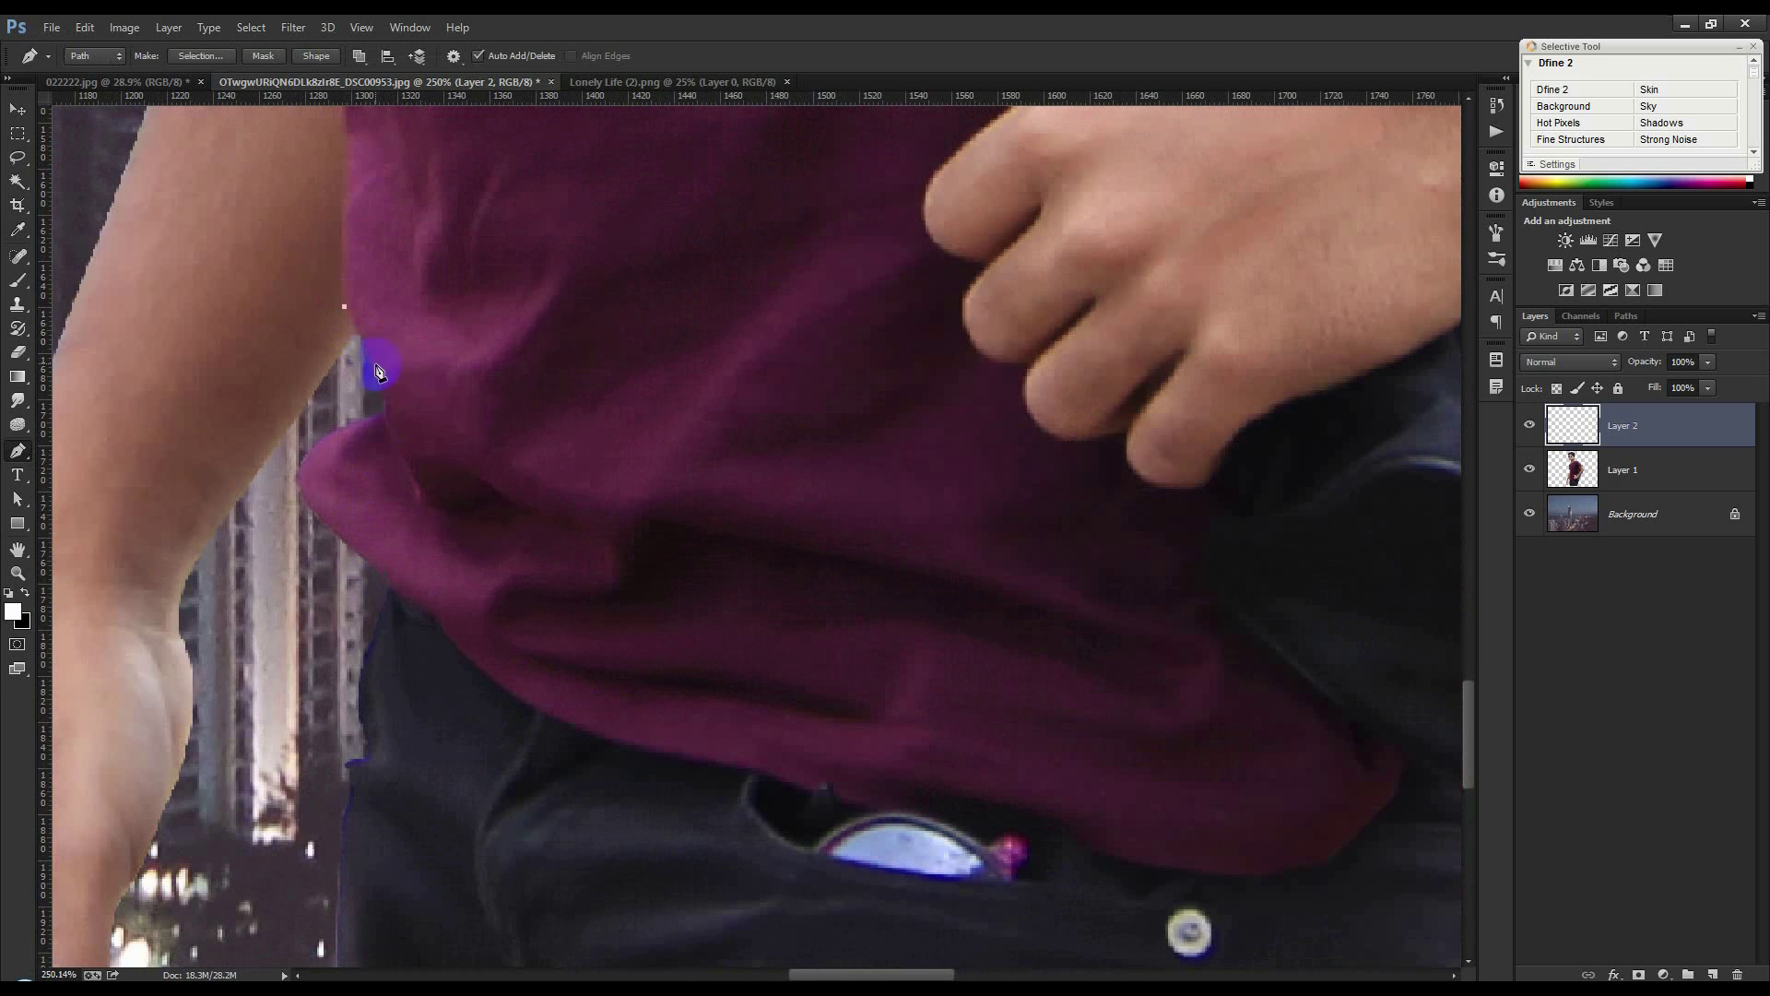
left_click_drag(349, 538, 355, 546)
left_click_drag(389, 581, 446, 628)
left_click_drag(537, 708, 575, 738)
left_click_drag(699, 763, 742, 773)
Continue the hem path across the trouser pocket and around the shirt's far bottom corner
left_click_drag(817, 782, 854, 801)
left_click_drag(965, 826, 996, 828)
left_click_drag(1114, 848, 1147, 850)
left_click_drag(1276, 872, 1318, 863)
mouse_move(1372, 807)
left_mouse_down()
mouse_move(1012, 751)
mouse_move(1036, 718)
left_mouse_up()
left_click(1051, 698)
Stroke the bottom hem path with the Brush and delete the path
right_click(946, 579)
left_click(1011, 252)
left_click(1025, 343)
right_click(1016, 340)
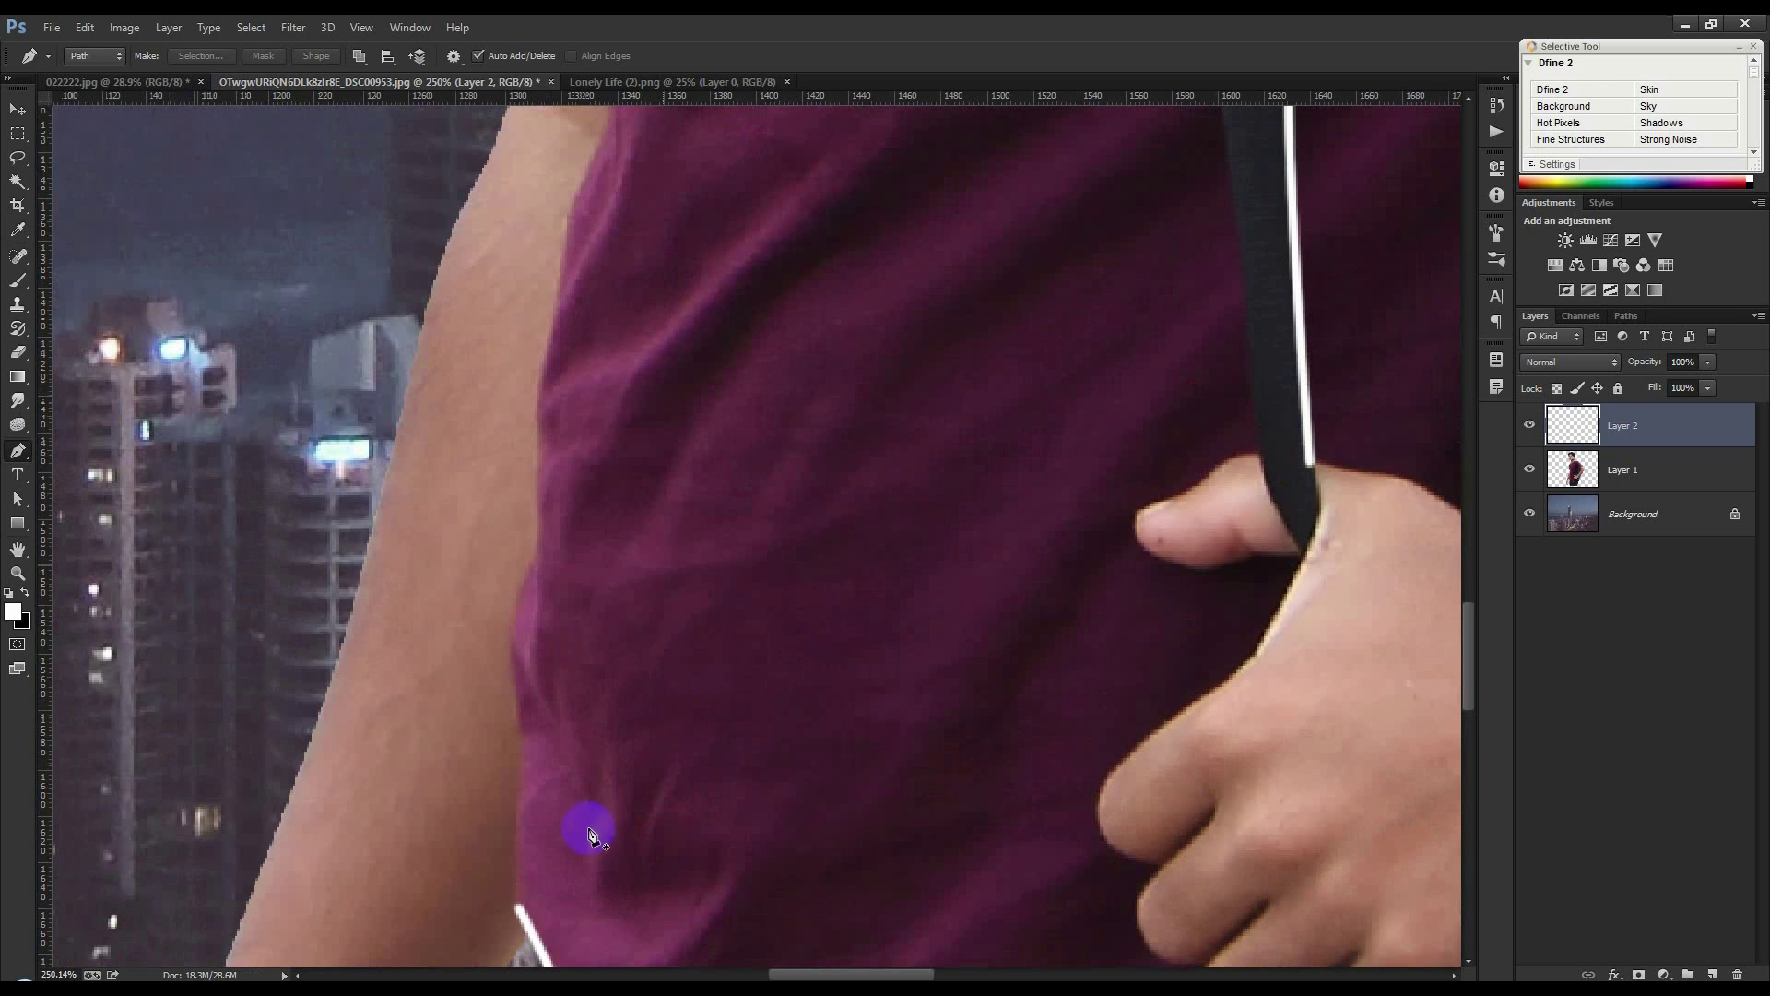
Trace a path up the shirt's side along the hanging arm, from the bottom corner to the sleeve's lower edge
left_click_drag(521, 722, 521, 693)
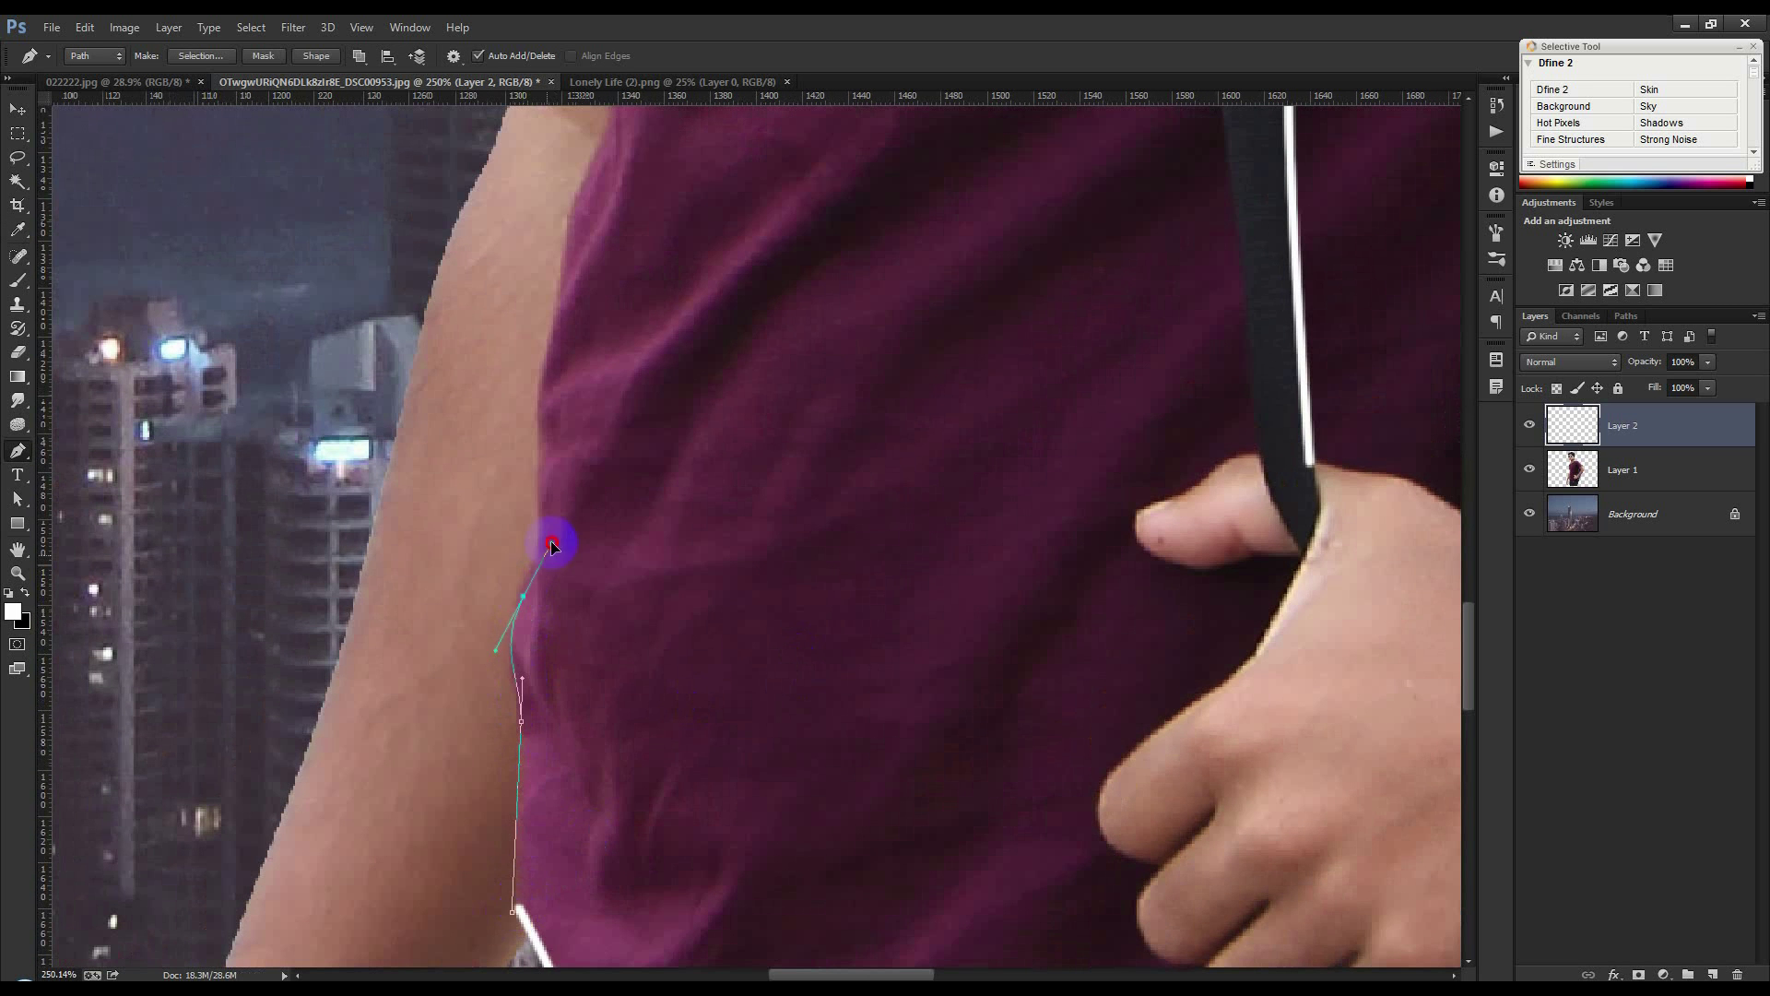
left_click_drag(540, 415, 542, 387)
left_click_drag(550, 456, 535, 779)
left_click_drag(544, 621, 554, 581)
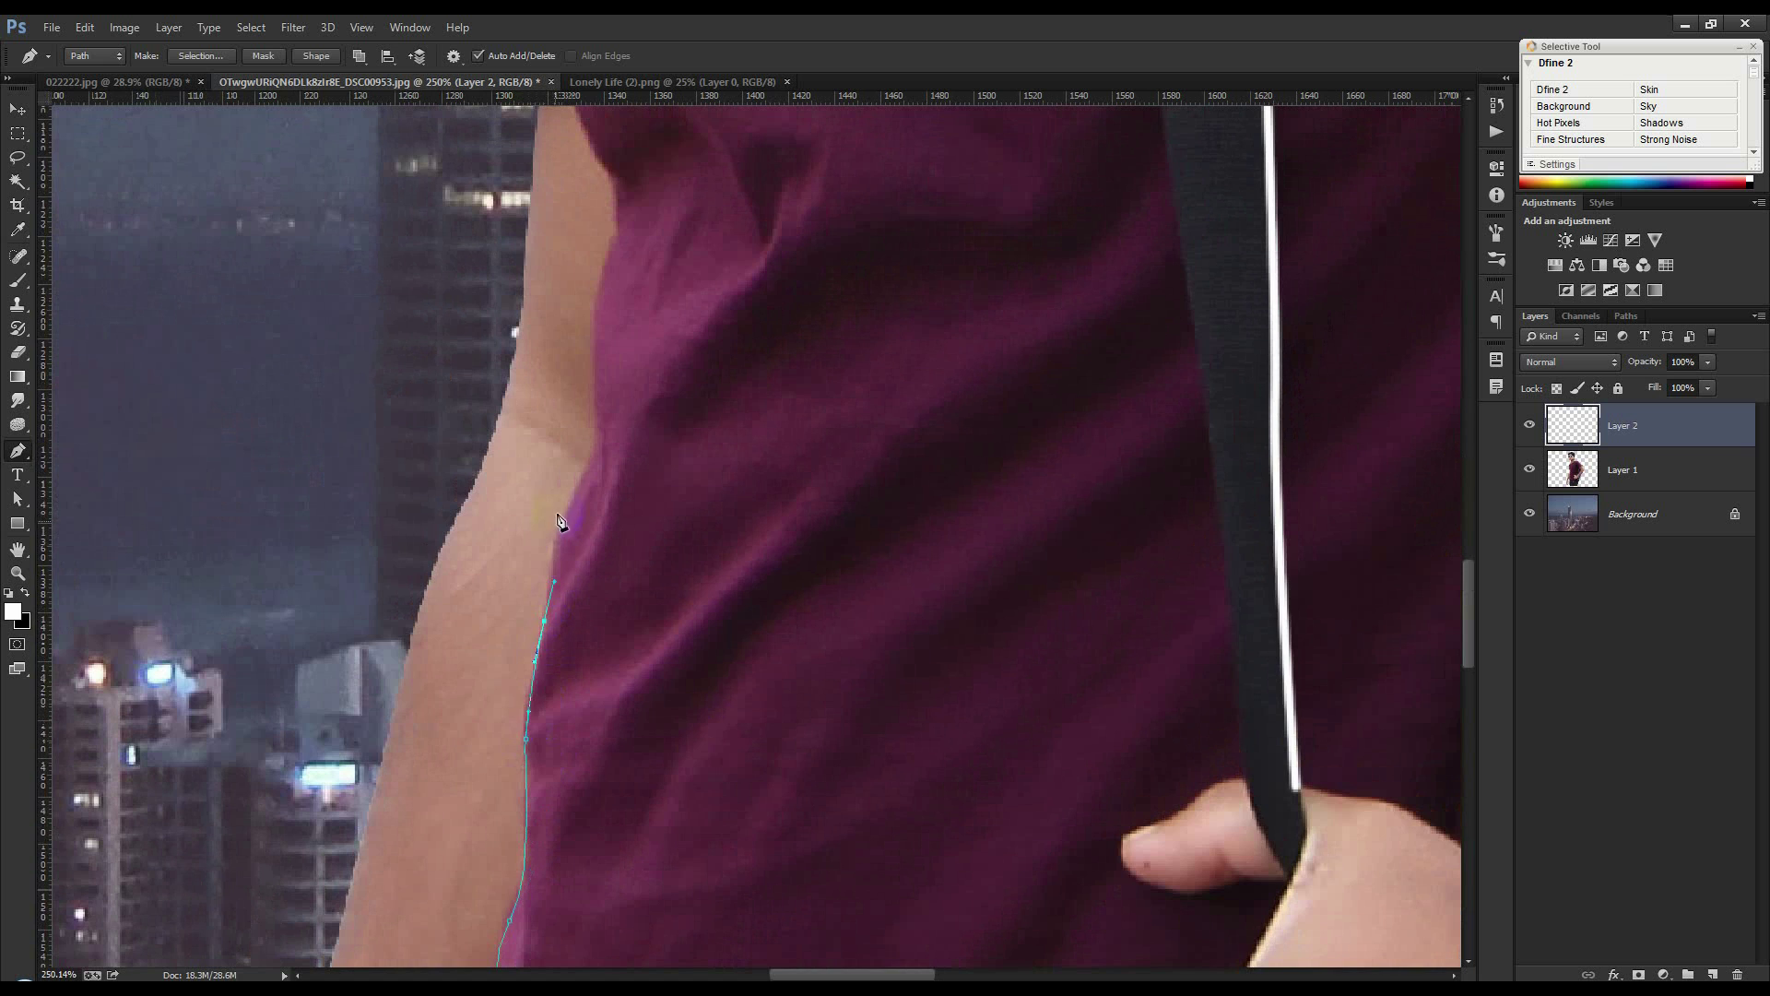
left_click_drag(600, 447, 587, 620)
left_click_drag(547, 358, 540, 293)
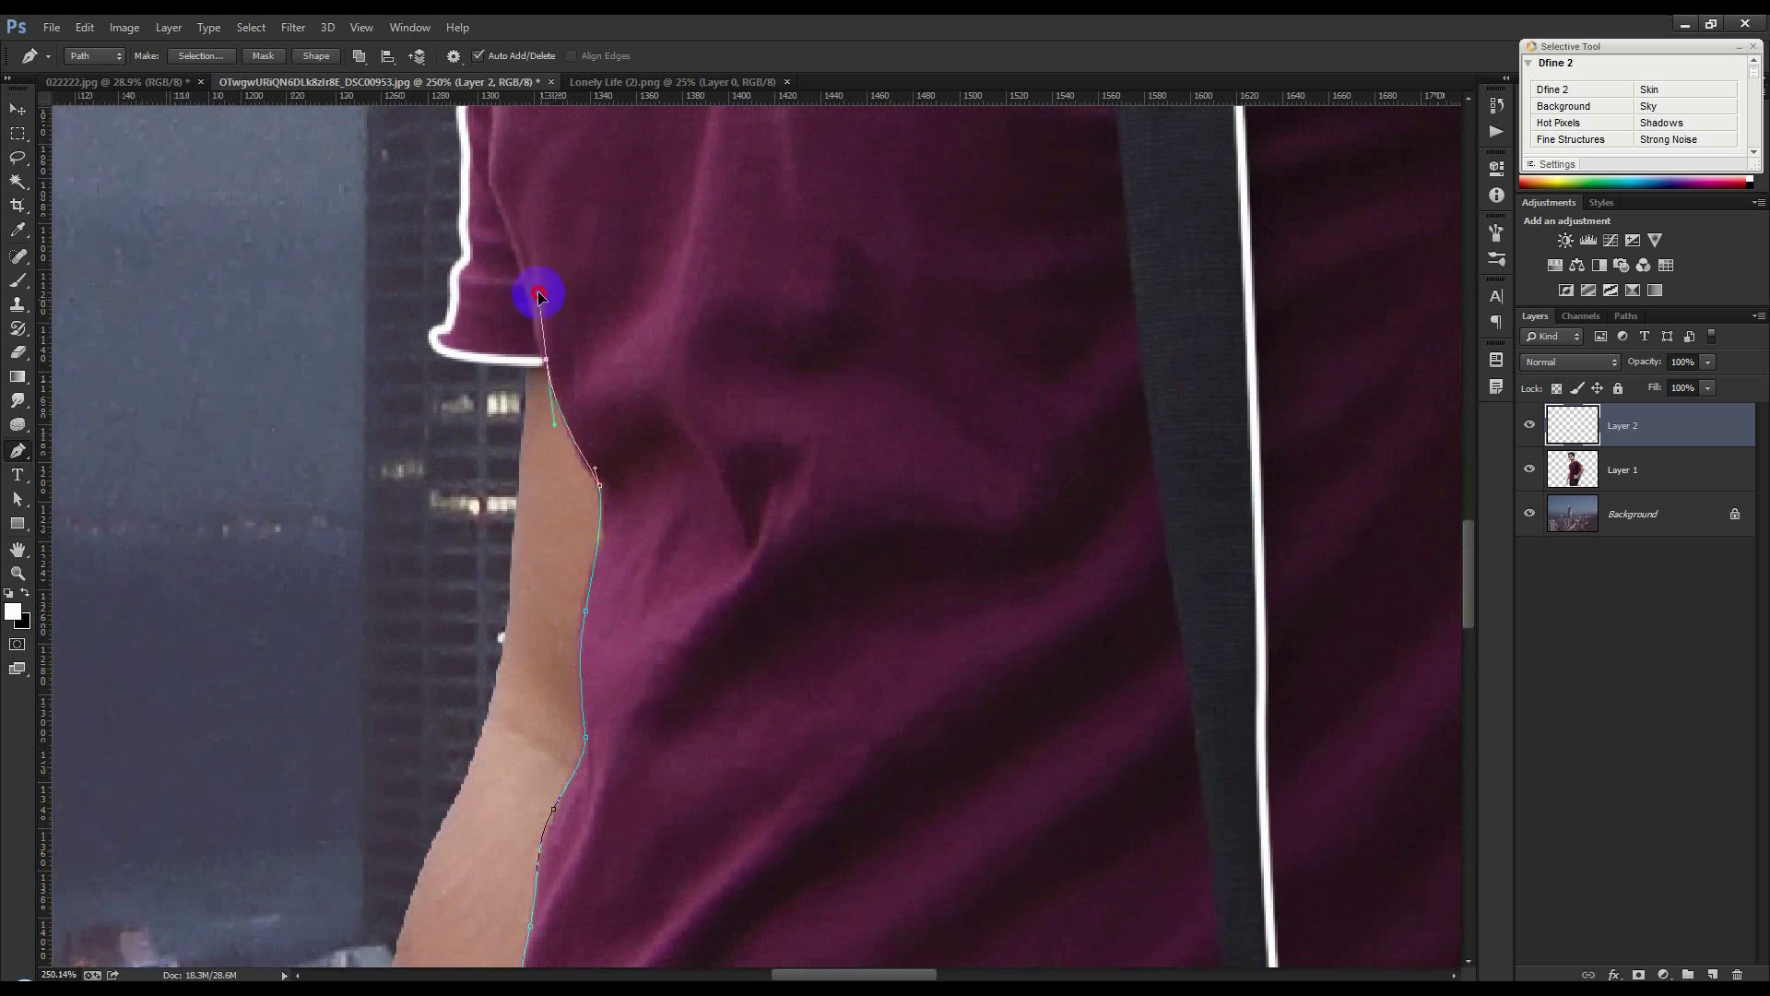
Stroke the path along the shirt's side with the Brush and delete the path
right_click(605, 374)
left_click(703, 505)
left_click(996, 345)
right_click(989, 346)
left_click(1005, 358)
key("ctrl+z")
scroll(816, 451, "down", 8)
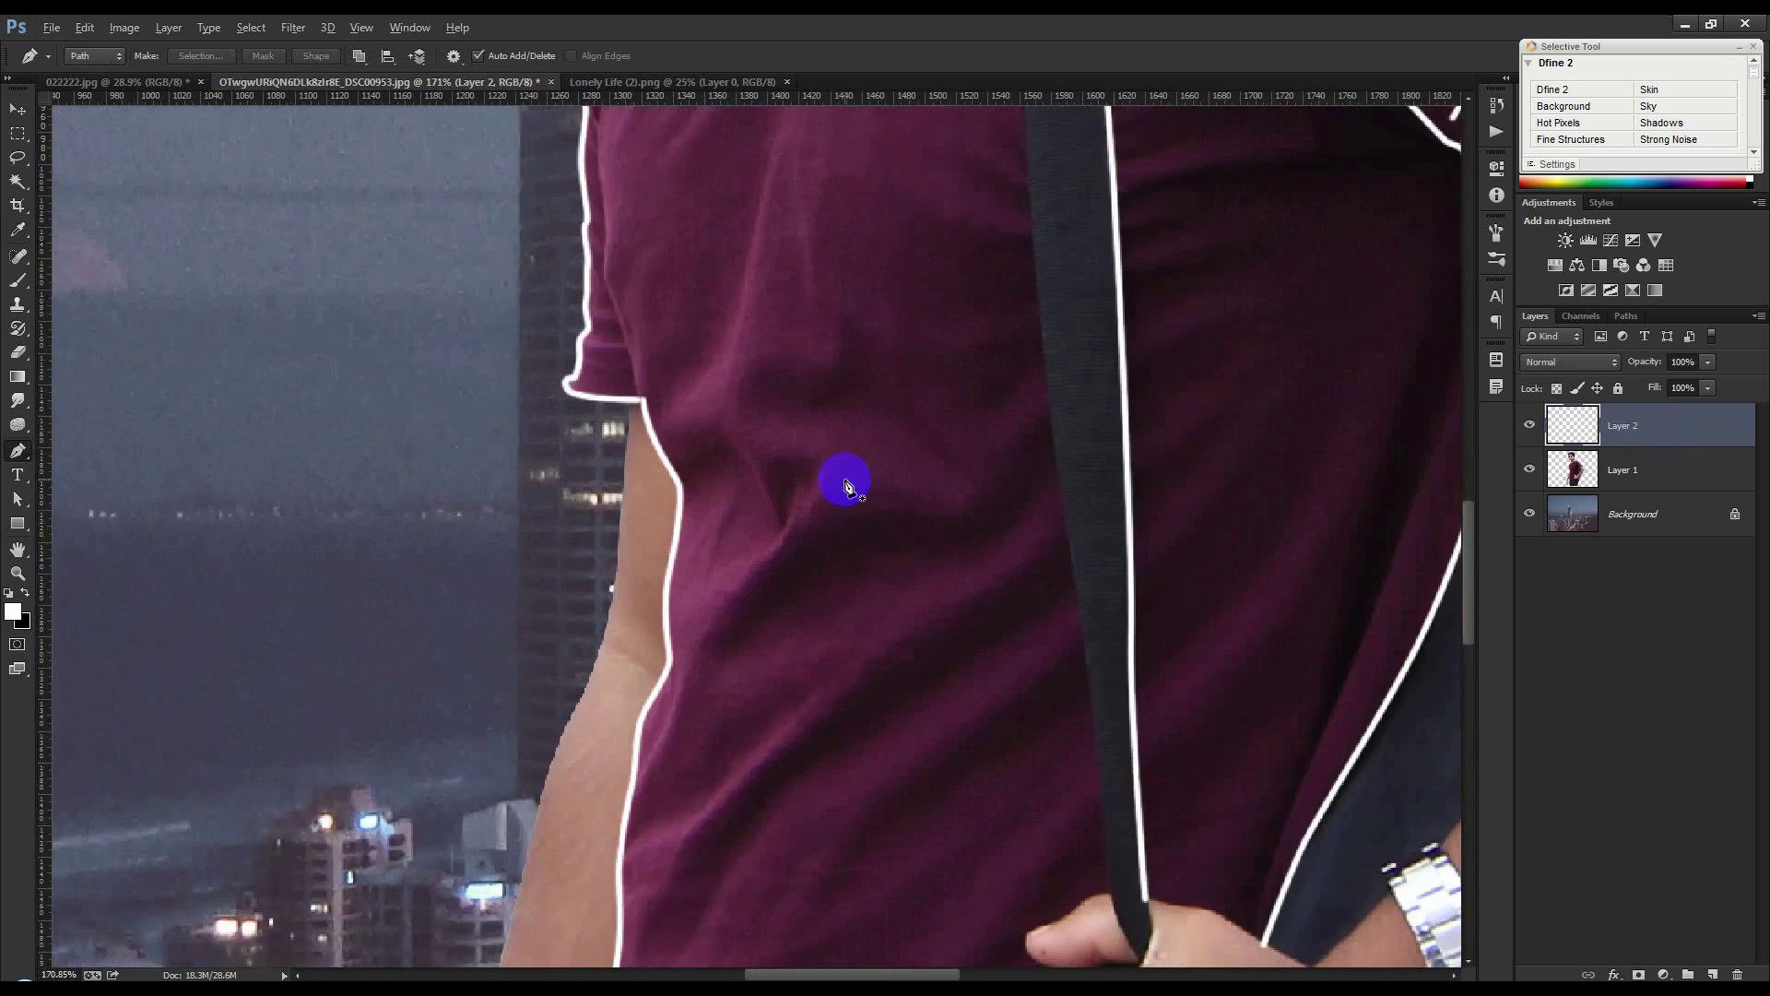
Trace the back of the gripping hand from the bag's edge to the strap, stroke it with the Brush and delete the path
scroll(811, 672, "up", 8)
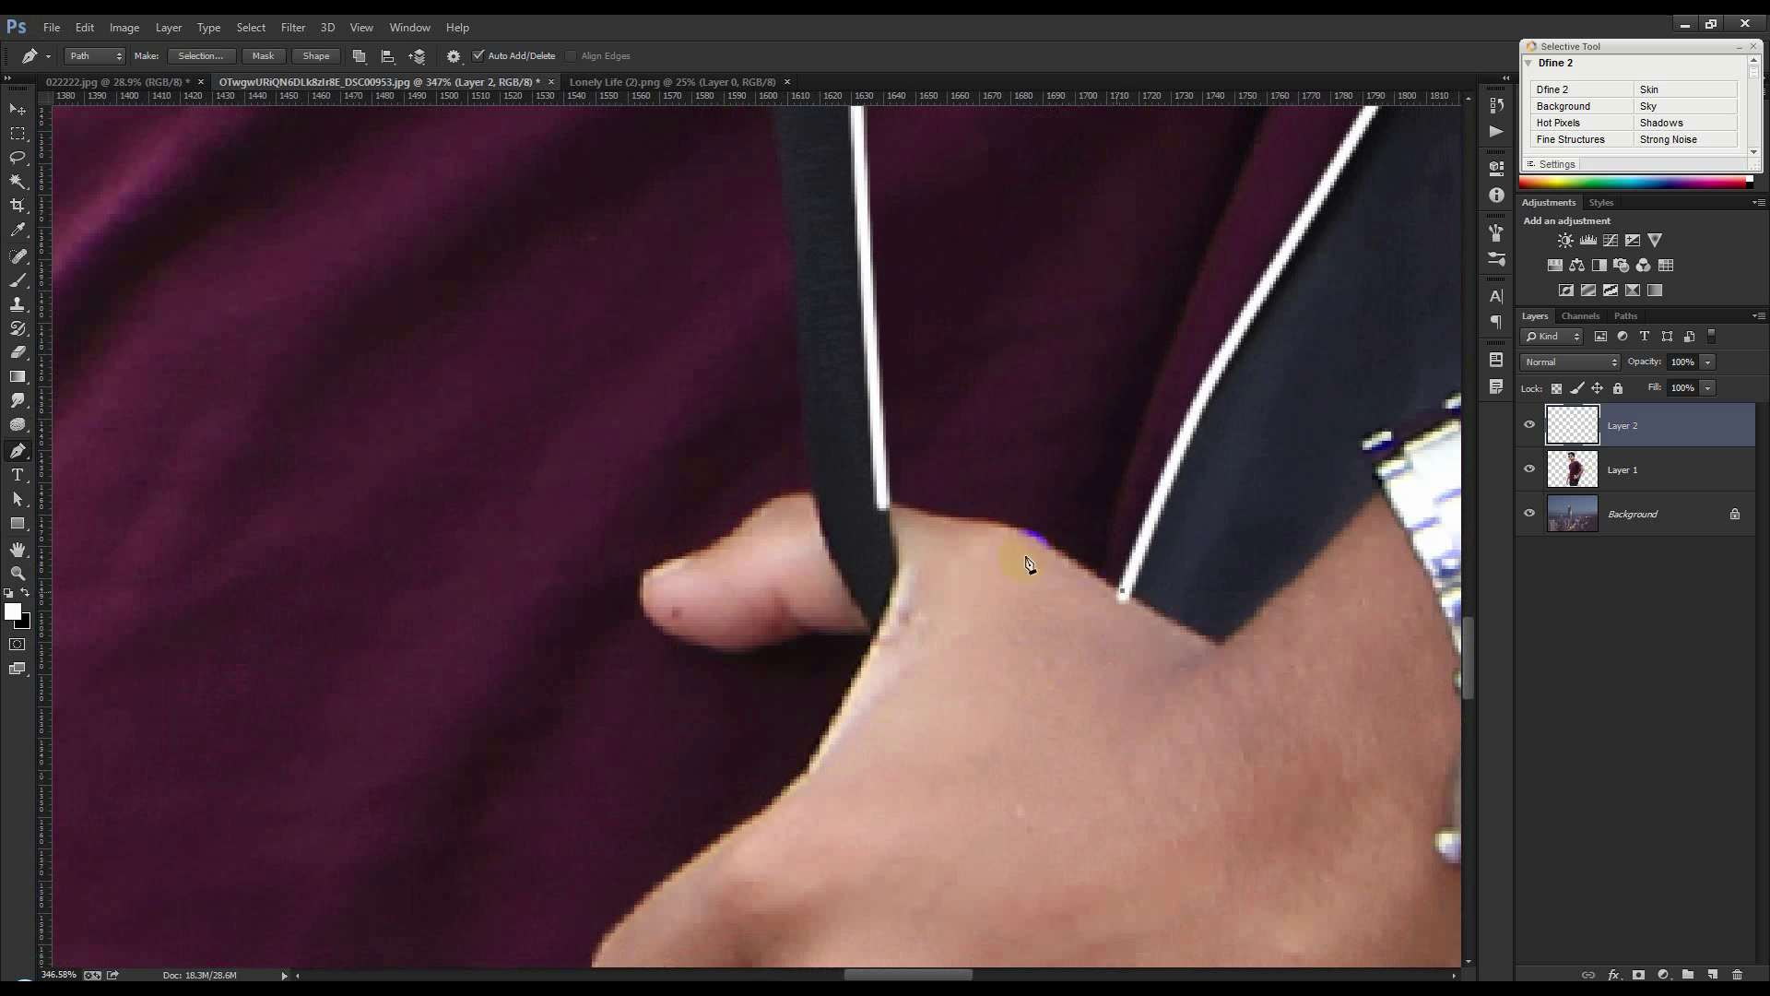
left_click(982, 517)
left_click_drag(882, 495, 870, 484)
right_click(1062, 523)
left_click(1059, 561)
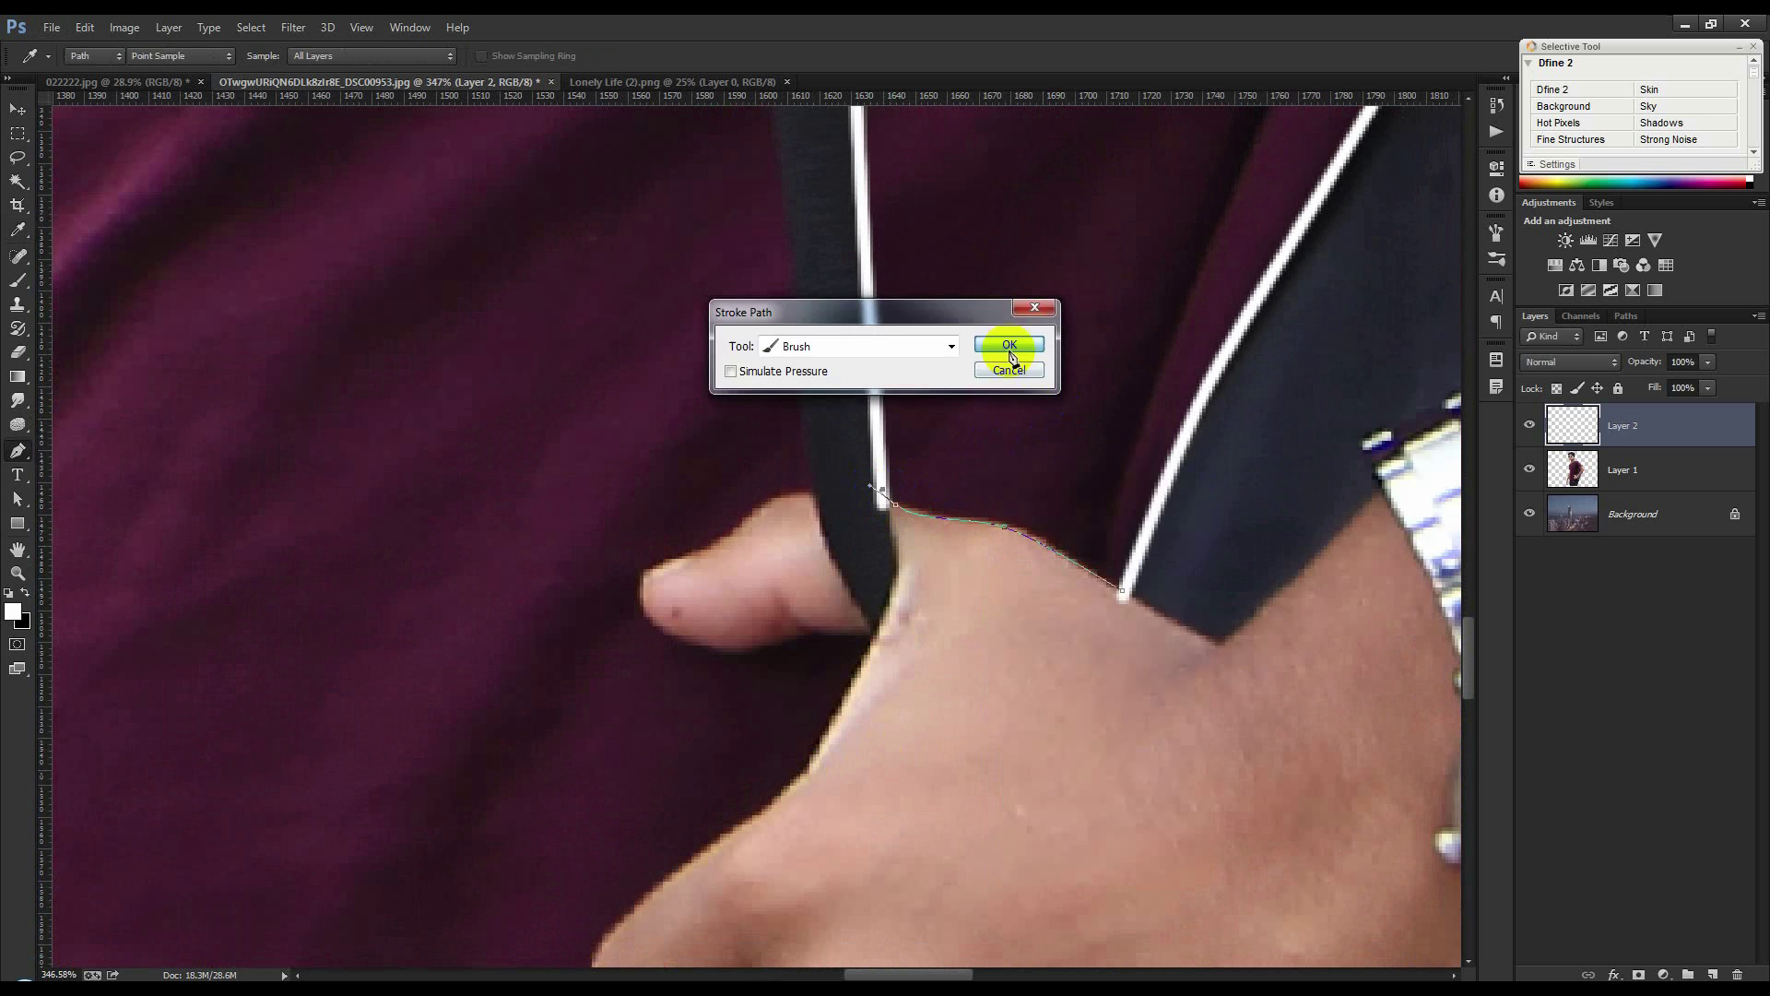
left_click(1011, 346)
right_click(1011, 354)
left_click(1031, 388)
Trace a path around the thumb of the gripping hand, from the strap around the tip and back to the hand
left_click_drag(849, 659, 1015, 261)
scroll(1005, 203, "up", 1)
left_click_drag(904, 199, 902, 200)
left_click_drag(854, 234, 838, 238)
left_click_drag(806, 260, 805, 275)
left_click_drag(841, 305, 855, 311)
left_click_drag(914, 324, 938, 319)
left_click_drag(992, 304, 1029, 305)
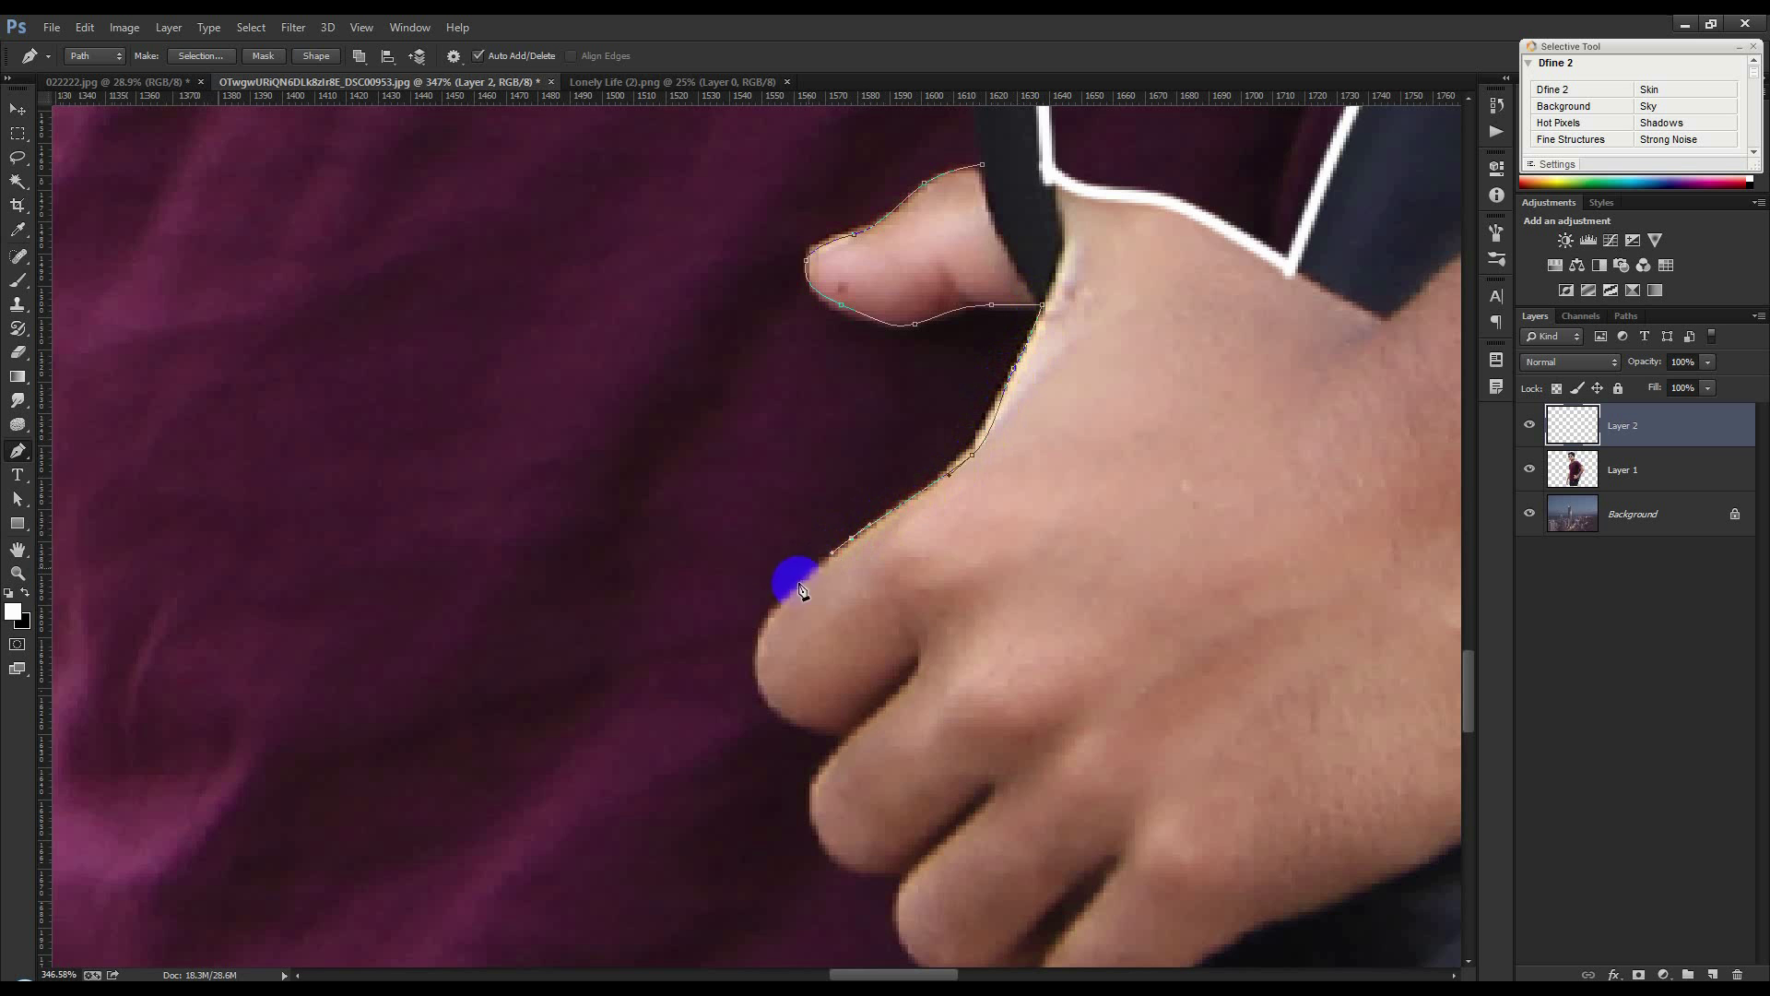
Continue the hand path around the first two curled fingers
left_click_drag(793, 720, 850, 735)
left_click(854, 737)
left_click_drag(894, 675, 1000, 360)
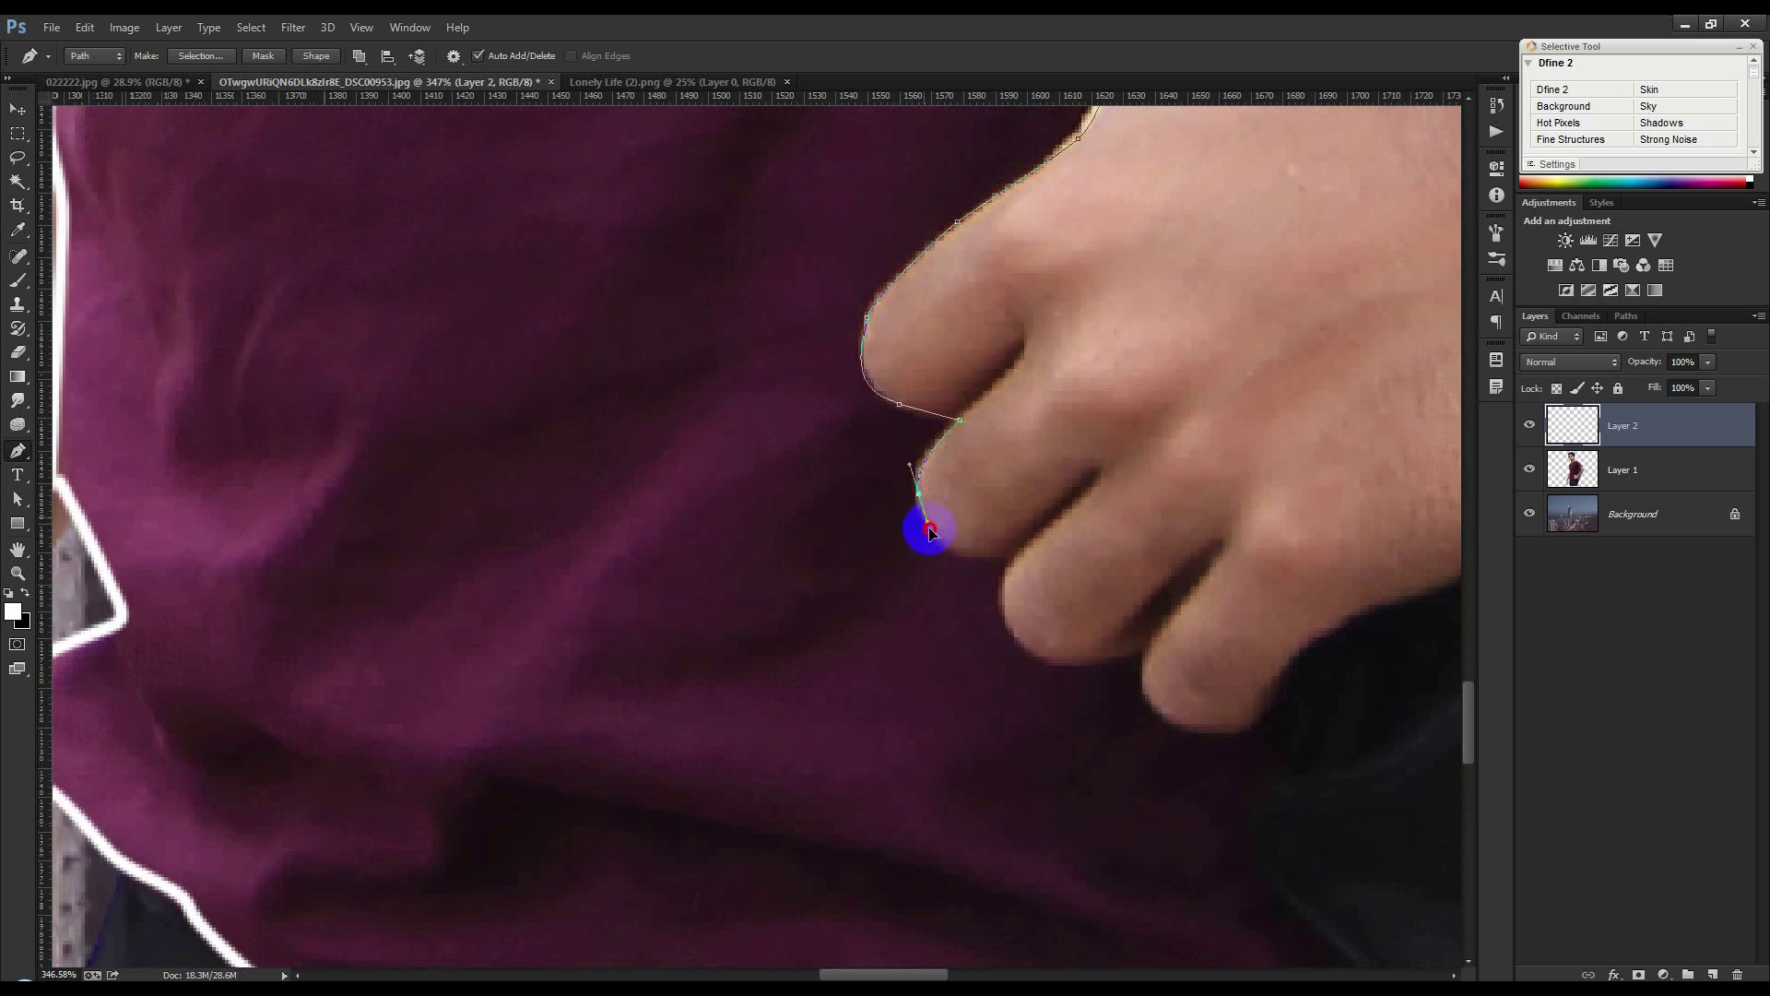
left_click_drag(929, 528, 931, 533)
left_click_drag(982, 557, 1012, 560)
left_click(1015, 560)
Continue the path around the remaining fingers and down the bag's edge toward the hem's corner
left_click_drag(1029, 646, 987, 392)
left_click_drag(987, 394, 1219, 463)
left_click(1096, 396)
left_click_drag(1278, 417, 1219, 552)
left_click_drag(1219, 613, 1245, 657)
left_click_drag(1246, 656, 855, 316)
left_click_drag(967, 408, 1005, 434)
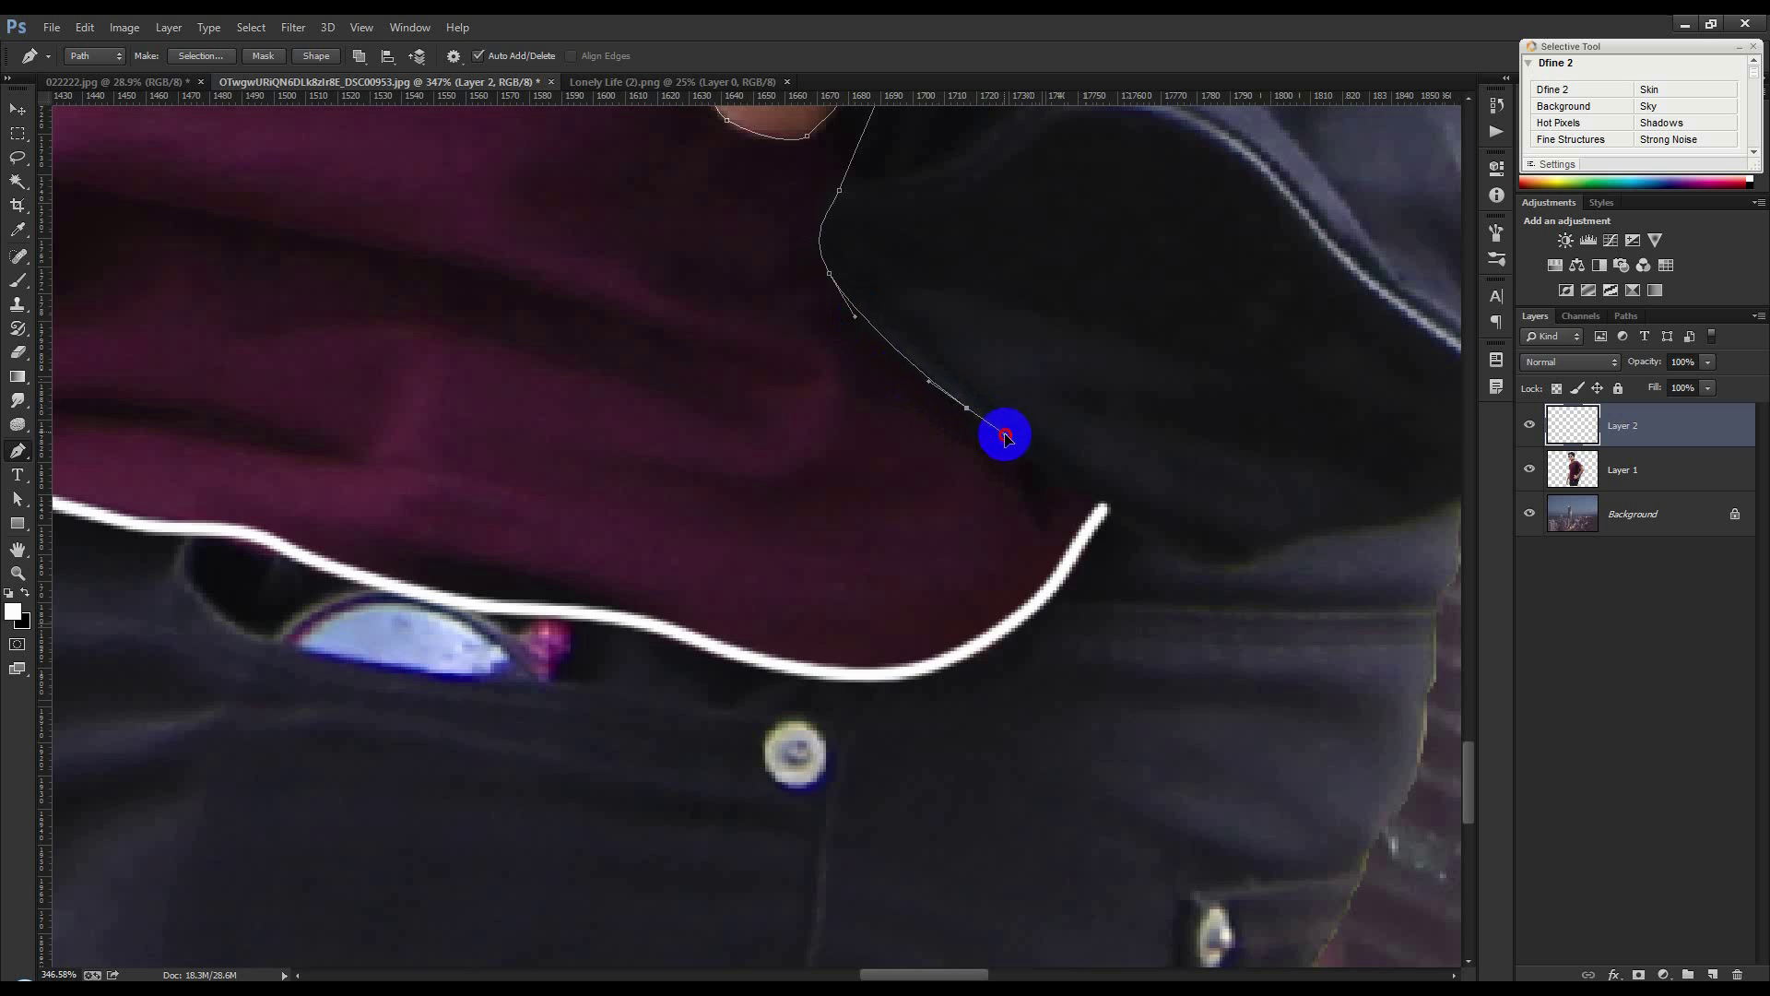
Stroke the path around the thumb, fingers and bag edge with the Brush and fit the whole image in view
right_click(870, 330)
left_click(947, 450)
left_click(1000, 344)
key("ctrl+0")
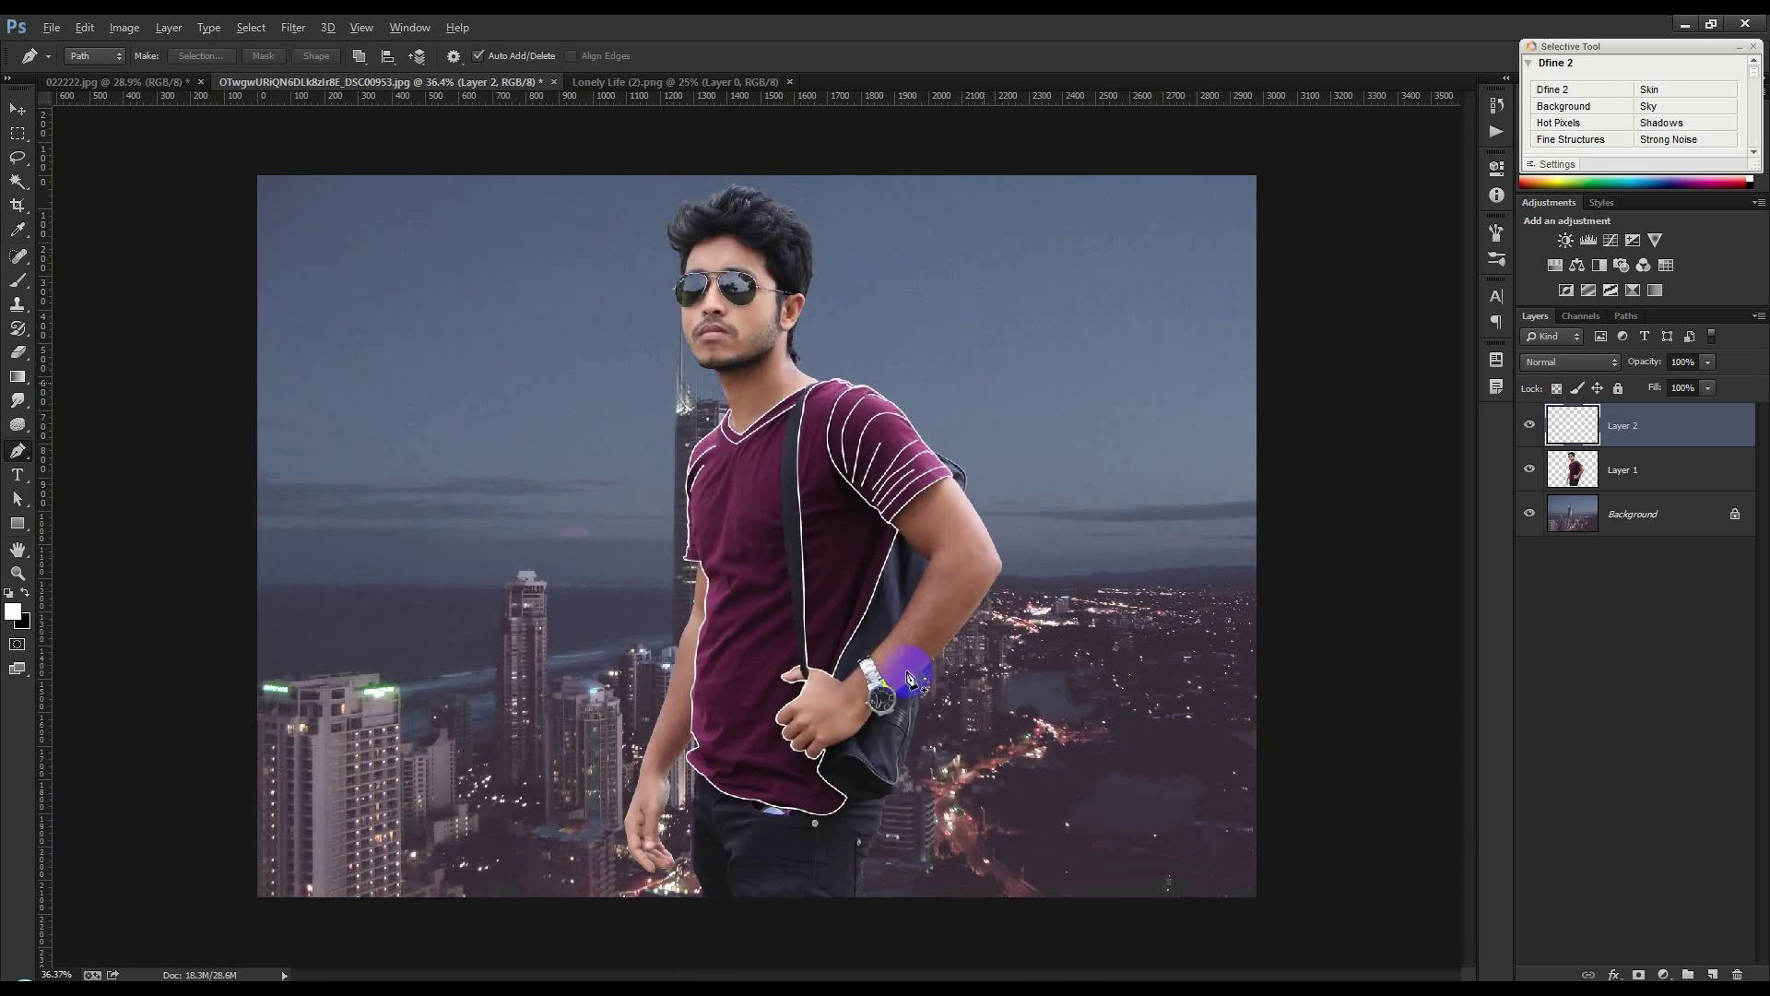
Trace a second hem line across the shirt just above the bottom hem, from the bag-side corner to the hanging-arm side
scroll(771, 585, "up", 10)
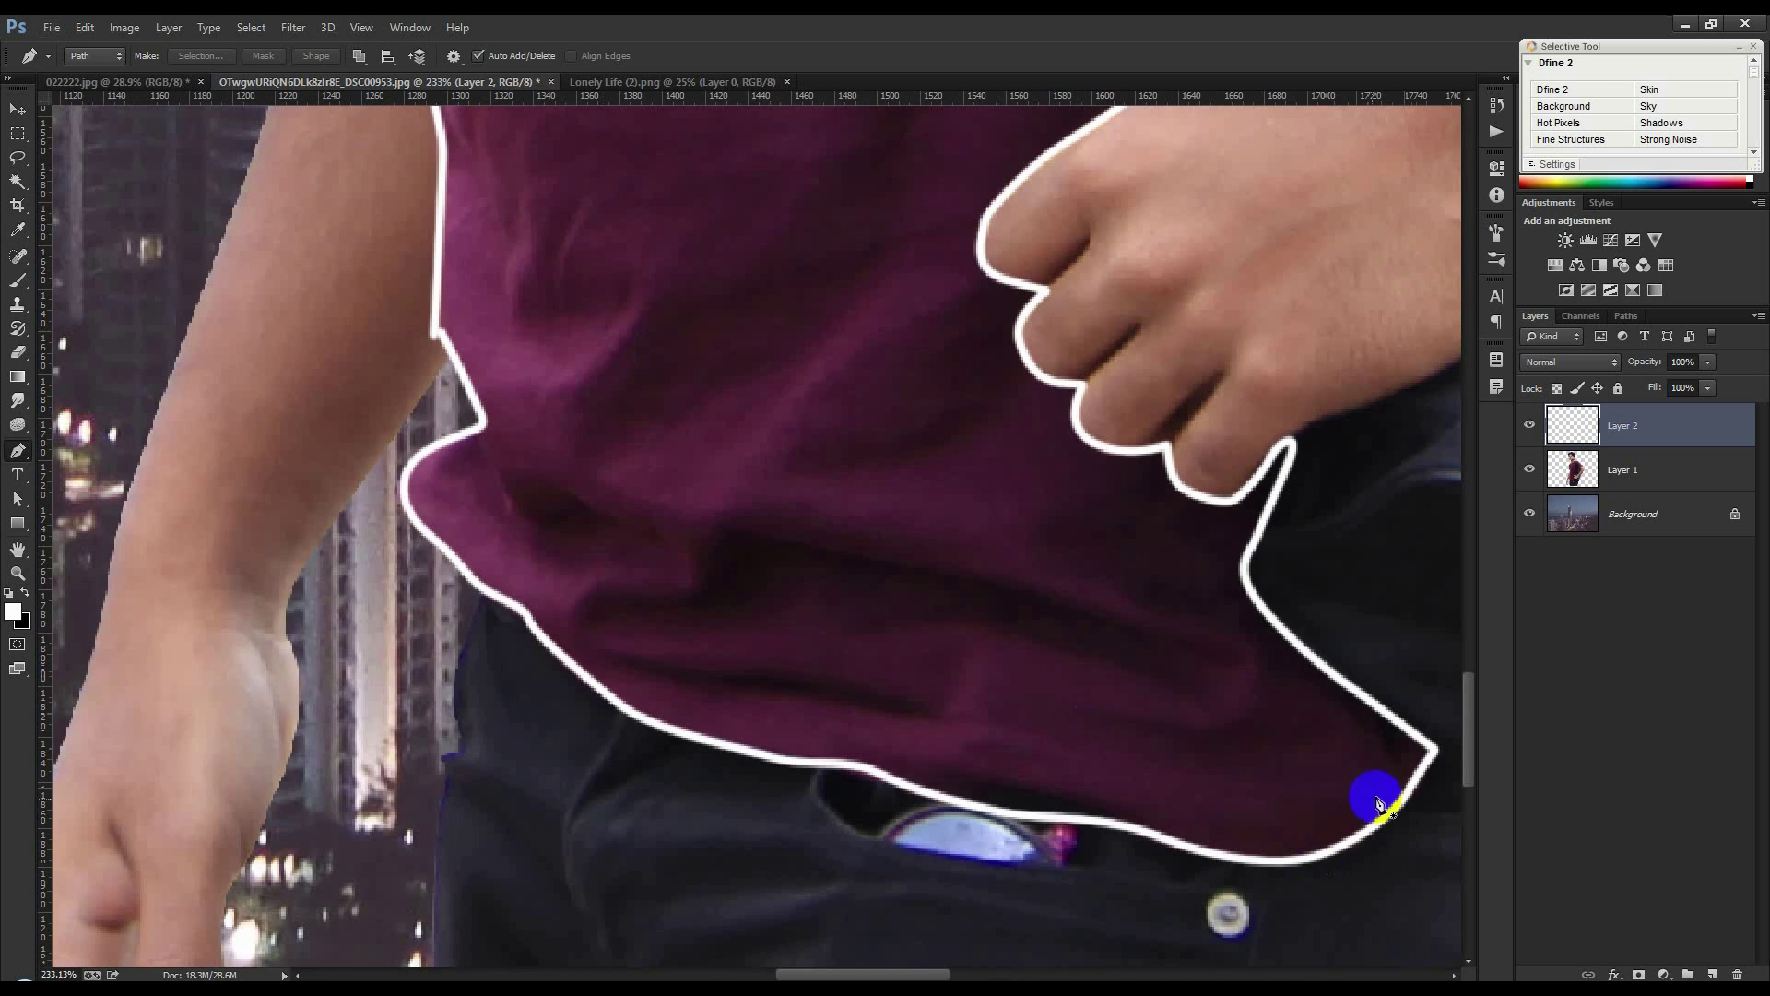
left_click(1412, 782)
left_click_drag(1285, 780, 1231, 773)
left_click_drag(1066, 741, 1024, 732)
left_click_drag(946, 720, 898, 713)
left_click_drag(772, 695, 585, 625)
left_click_drag(576, 609, 561, 581)
left_click_drag(530, 559, 507, 545)
left_click_drag(484, 520, 481, 510)
left_click_drag(461, 444, 461, 441)
left_click(465, 433)
Stroke the second hem line with the Brush and dismiss the path
right_click(652, 434)
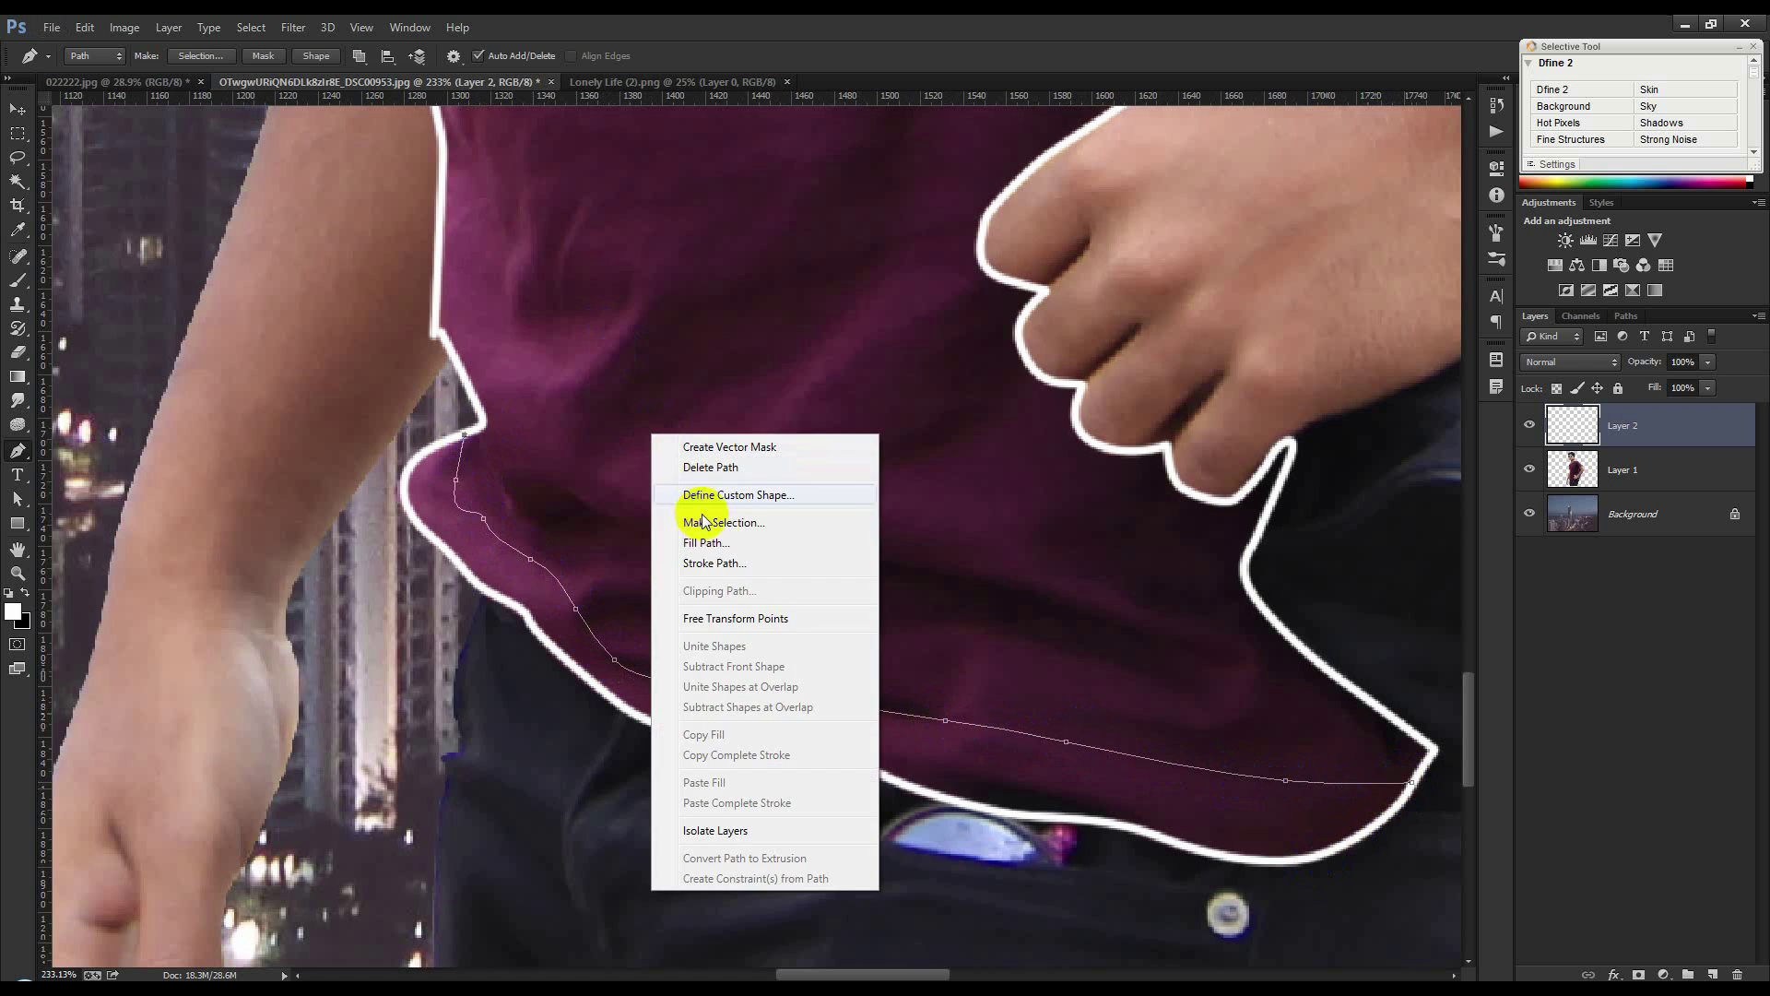
left_click(707, 562)
left_click(999, 345)
key("Return")
Trace the large looping wrinkle above the hem, from the hanging-arm side toward the bag and back again
left_click(512, 448)
left_click_drag(641, 500, 698, 518)
left_click_drag(956, 564, 999, 576)
left_click_drag(1148, 612, 1254, 662)
left_click_drag(1154, 715, 1077, 698)
left_click_drag(887, 639, 726, 645)
left_click_drag(701, 638, 686, 636)
Stroke the looping wrinkle path with the Brush and dismiss the path
right_click(686, 605)
left_click(749, 277)
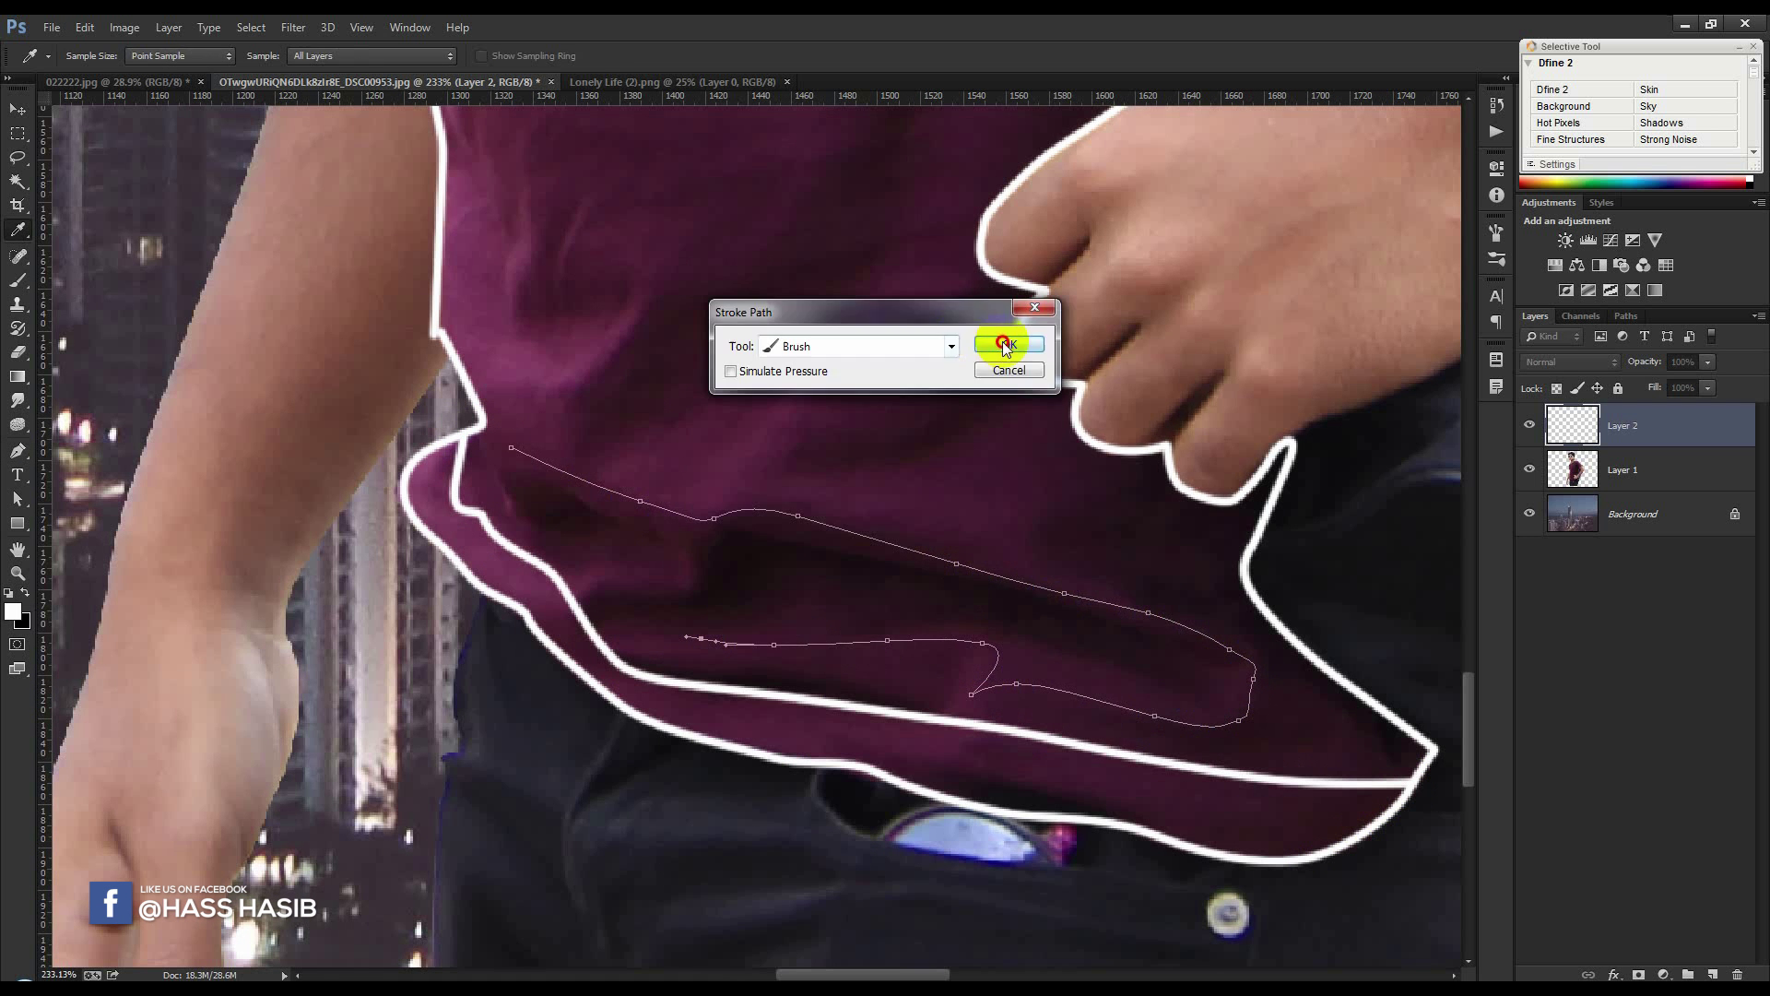
left_click(1006, 345)
key("Return")
Trace a wavy fold from the lower front of the shirt up to just below the thumb, stroke it and dismiss the path
left_click(582, 404)
left_click_drag(629, 318, 645, 292)
left_click_drag(709, 270, 737, 264)
left_click_drag(804, 249, 891, 212)
right_click(905, 465)
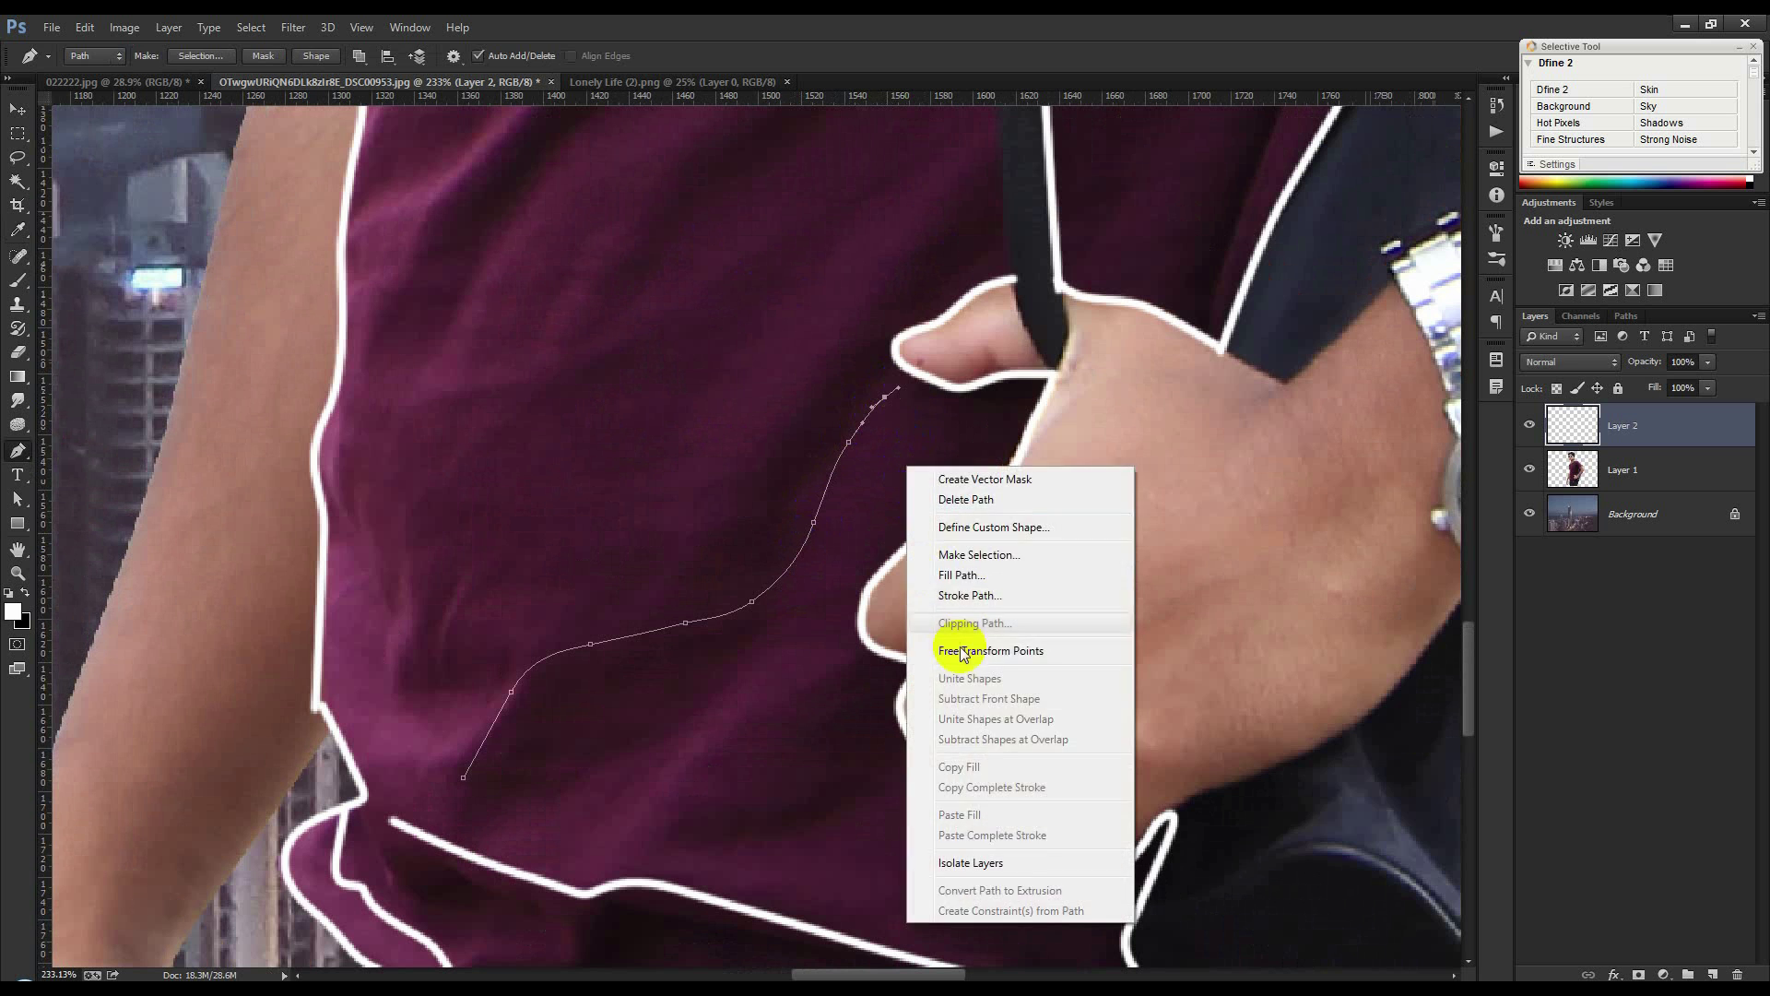
left_click(960, 633)
left_click(1007, 340)
key("Return")
Trace a fold from the lower front past the thumb up to the strap, stroke it with the Brush and delete the path
left_click(656, 606)
left_click(717, 479)
left_click_drag(861, 317, 876, 289)
left_click_drag(916, 227, 936, 204)
left_click(1004, 147)
left_click_drag(942, 315, 857, 694)
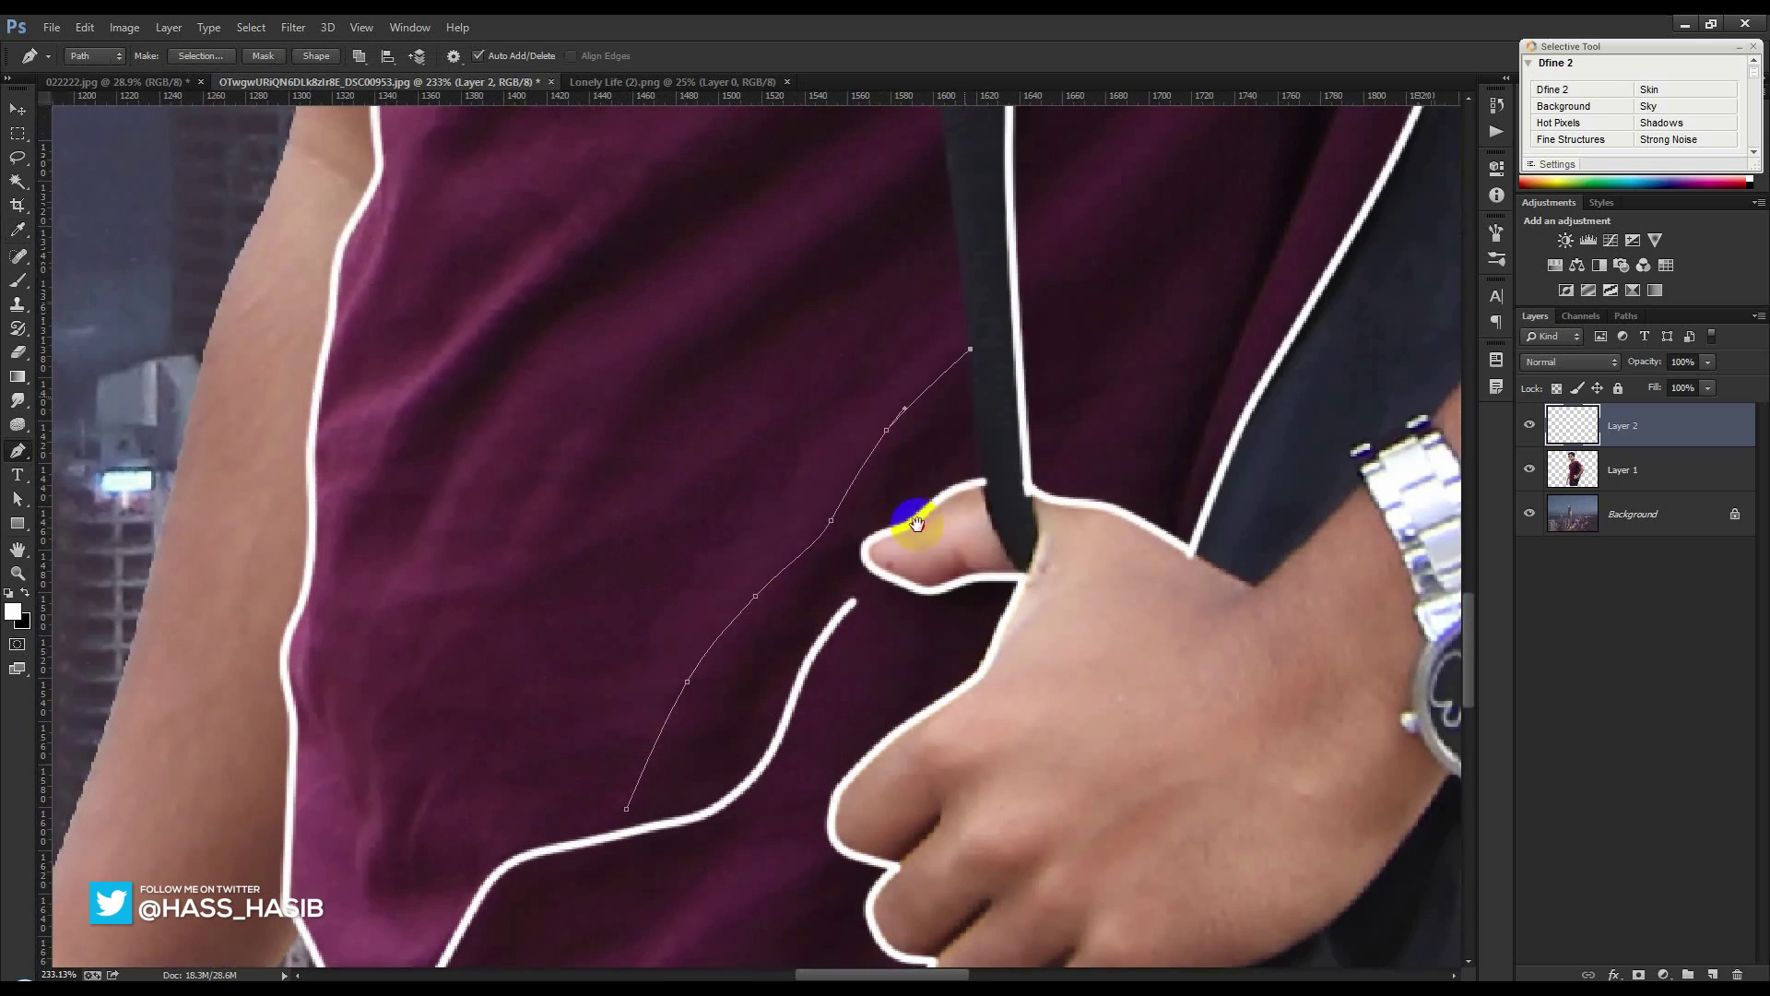
right_click(816, 471)
left_click(881, 601)
left_click(1012, 339)
right_click(1025, 338)
left_click(1049, 374)
Trace a path along the strap's unlined edge from the thumb up to the upper chest
left_click(930, 660)
left_click_drag(912, 474, 910, 429)
left_click_drag(904, 387, 899, 723)
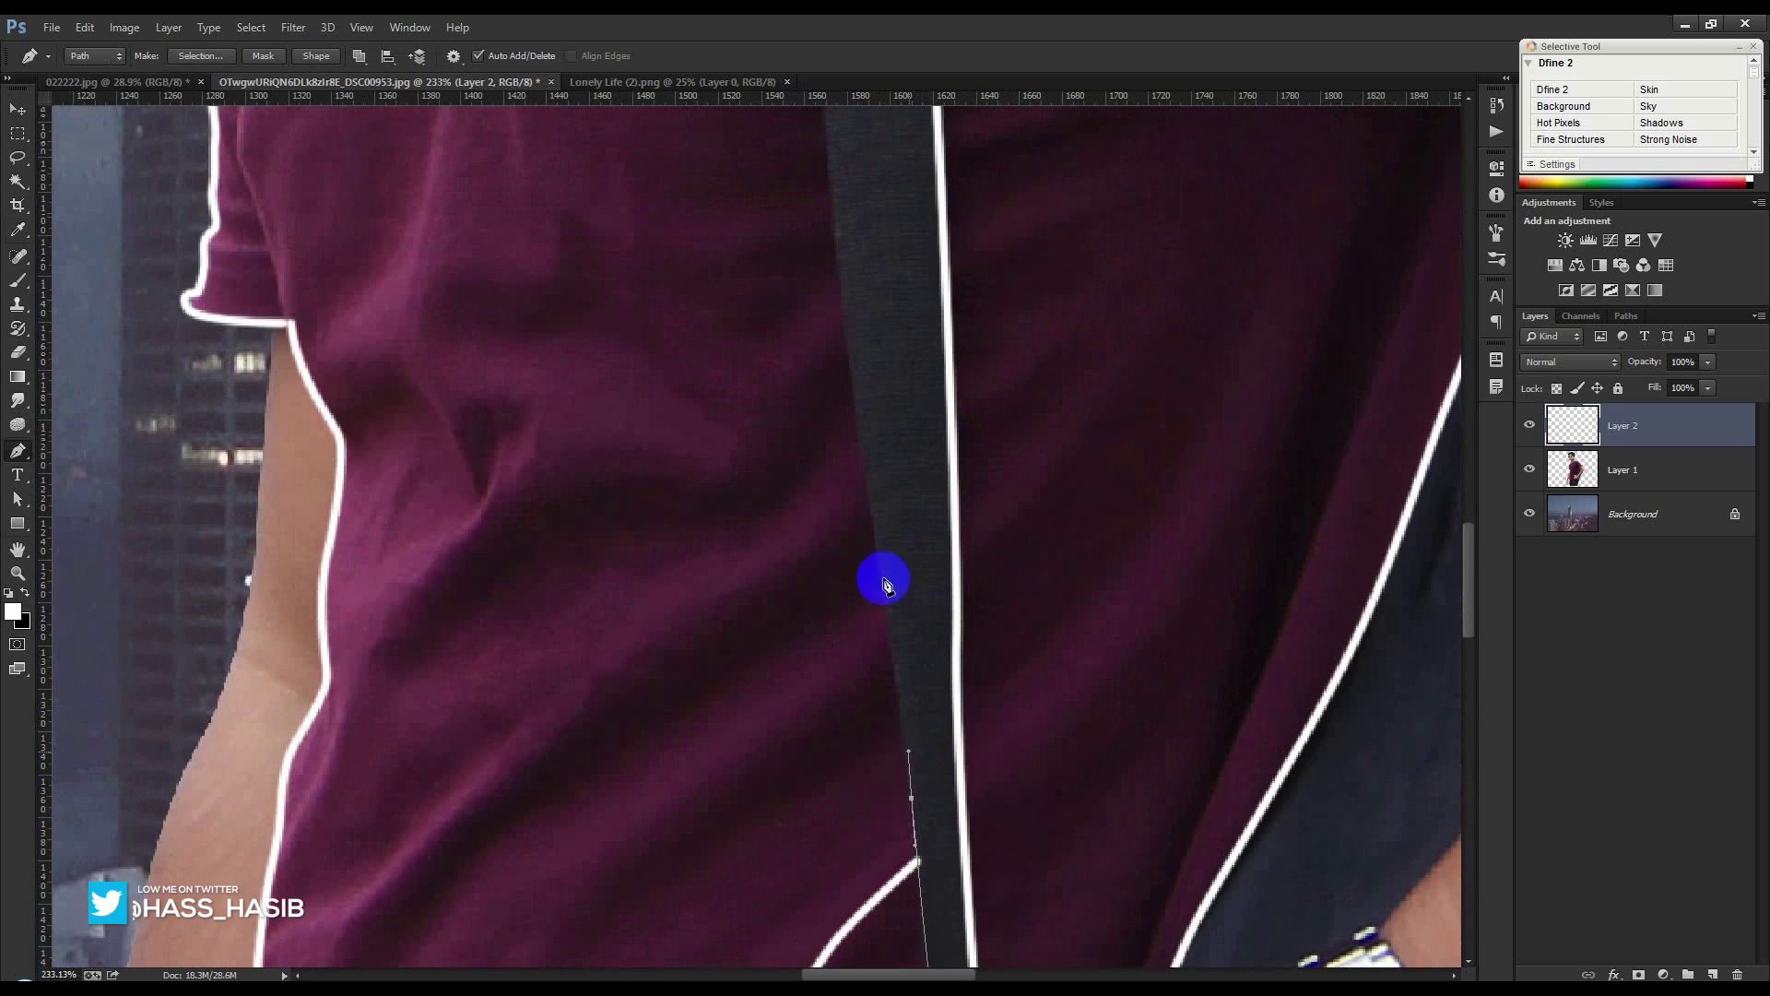
left_click_drag(857, 428, 852, 389)
left_click_drag(853, 399, 877, 777)
left_click_drag(835, 373, 828, 710)
left_click_drag(839, 354, 849, 311)
left_click_drag(837, 406, 782, 830)
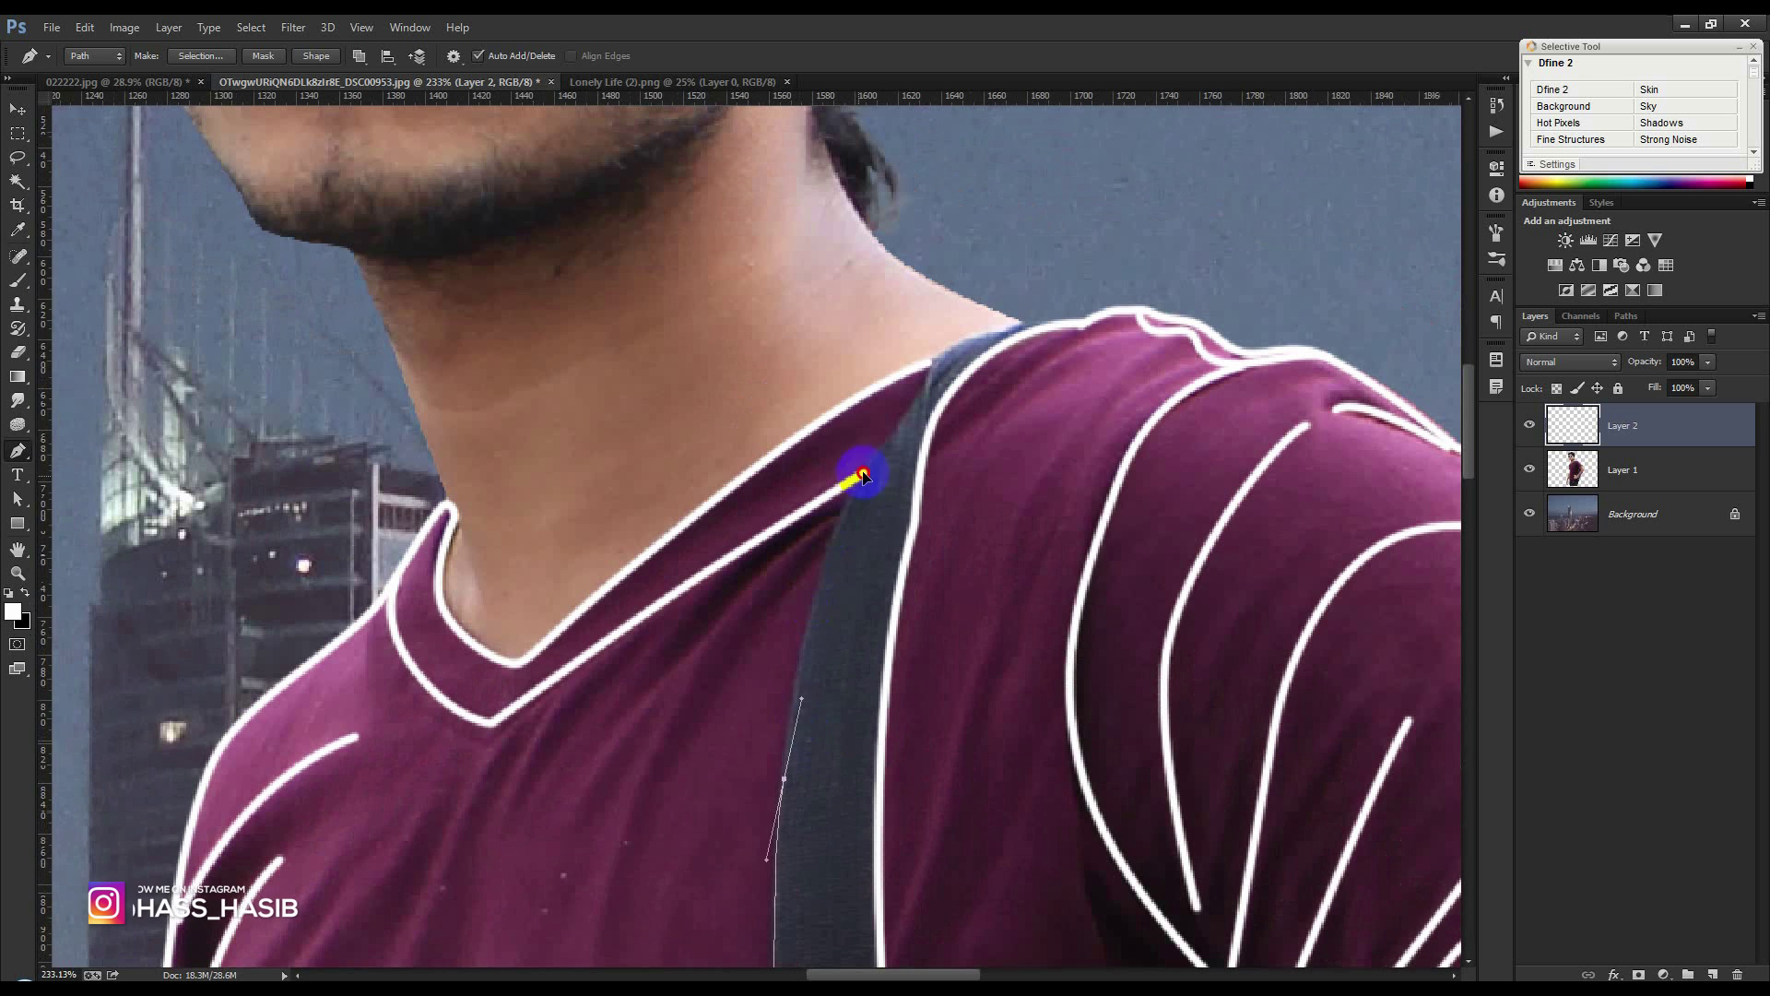
Extend the strap edge path past the end of the collar seam up to the neckline
left_click_drag(860, 476, 905, 387)
key("ctrl+z")
left_click(785, 780, "alt")
left_click_drag(860, 476, 934, 334)
left_click(860, 476, "alt")
Stroke the strap edge path with the Brush and delete the path
right_click(999, 449)
left_click(1061, 579)
left_click(1015, 349)
right_click(1050, 416)
left_click(1071, 450)
Trace a long fold from the shoulder seam down to the strap at chest height, stroke it and delete the path
left_click(1175, 336)
left_click_drag(1047, 482, 1006, 580)
left_click_drag(978, 694, 971, 725)
left_click_drag(938, 842, 973, 660)
left_click_drag(932, 756, 918, 787)
right_click(1002, 338)
left_click(1082, 463)
left_click(1003, 344)
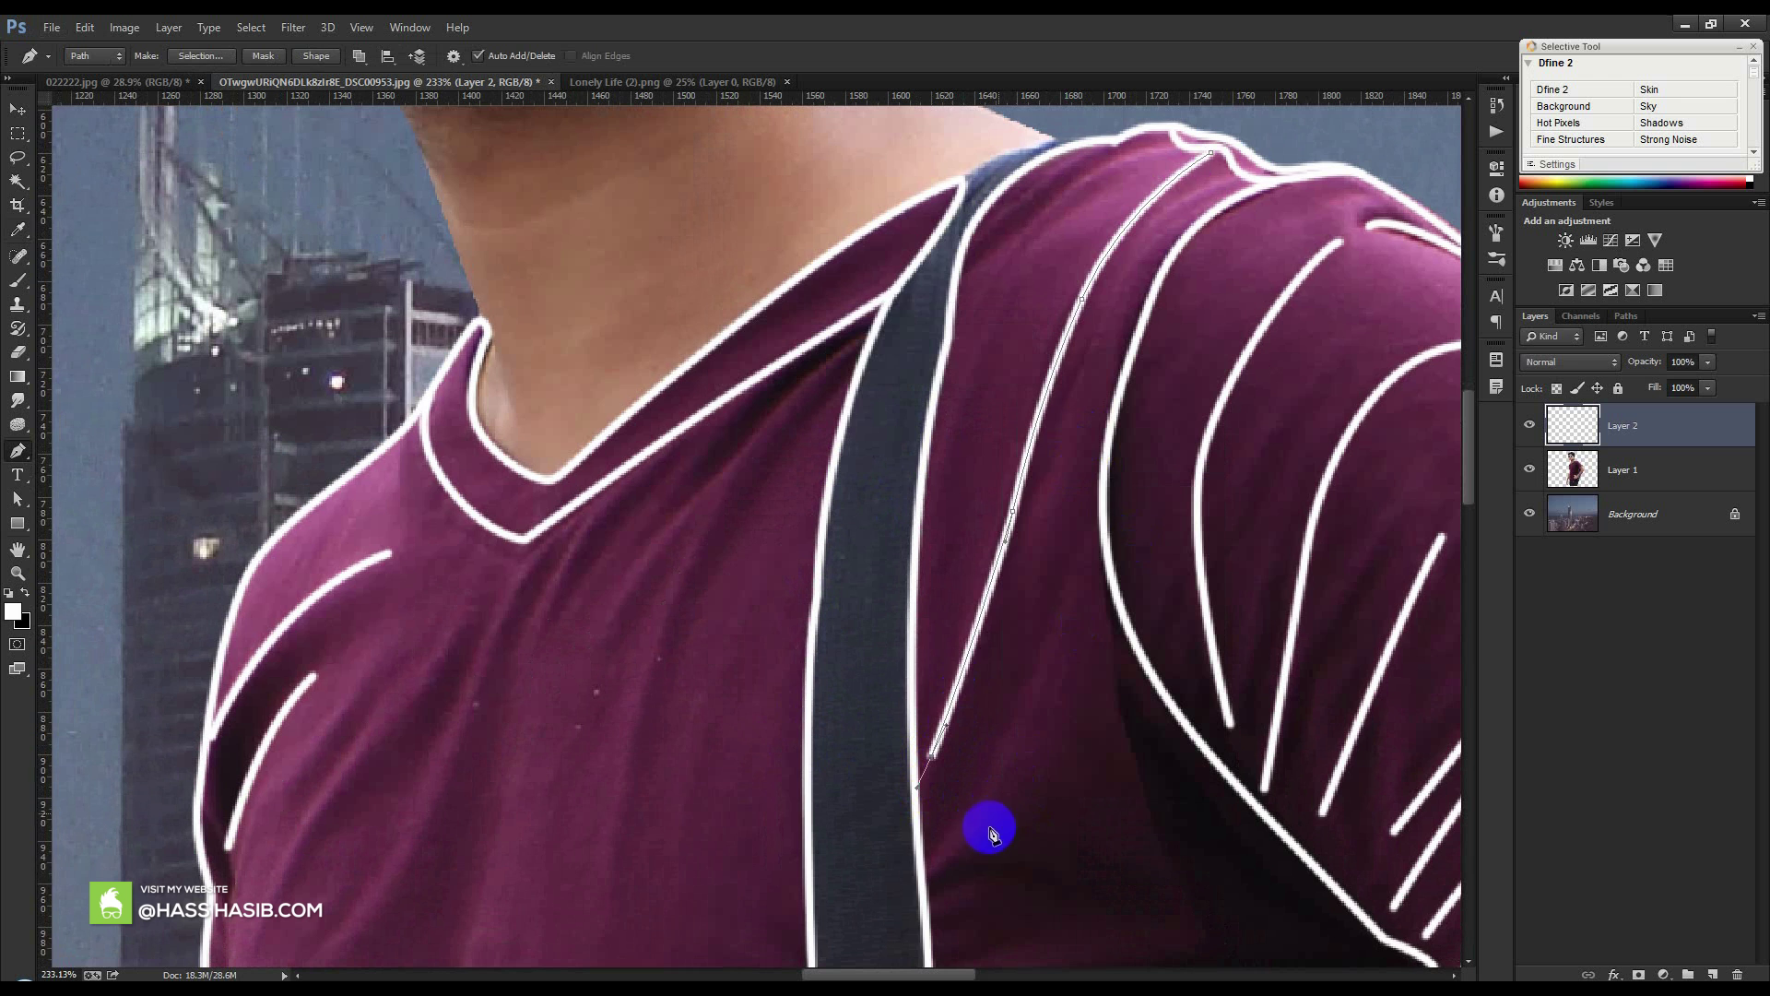
right_click(980, 404)
left_click(1007, 437)
Trace a curved fold from the strap up to the sleeve seam, stroke it with the Brush and delete the path
scroll(963, 766, "down", 1)
left_click(931, 808)
left_click_drag(1077, 529, 1107, 412)
left_click(1104, 398)
right_click(1085, 479)
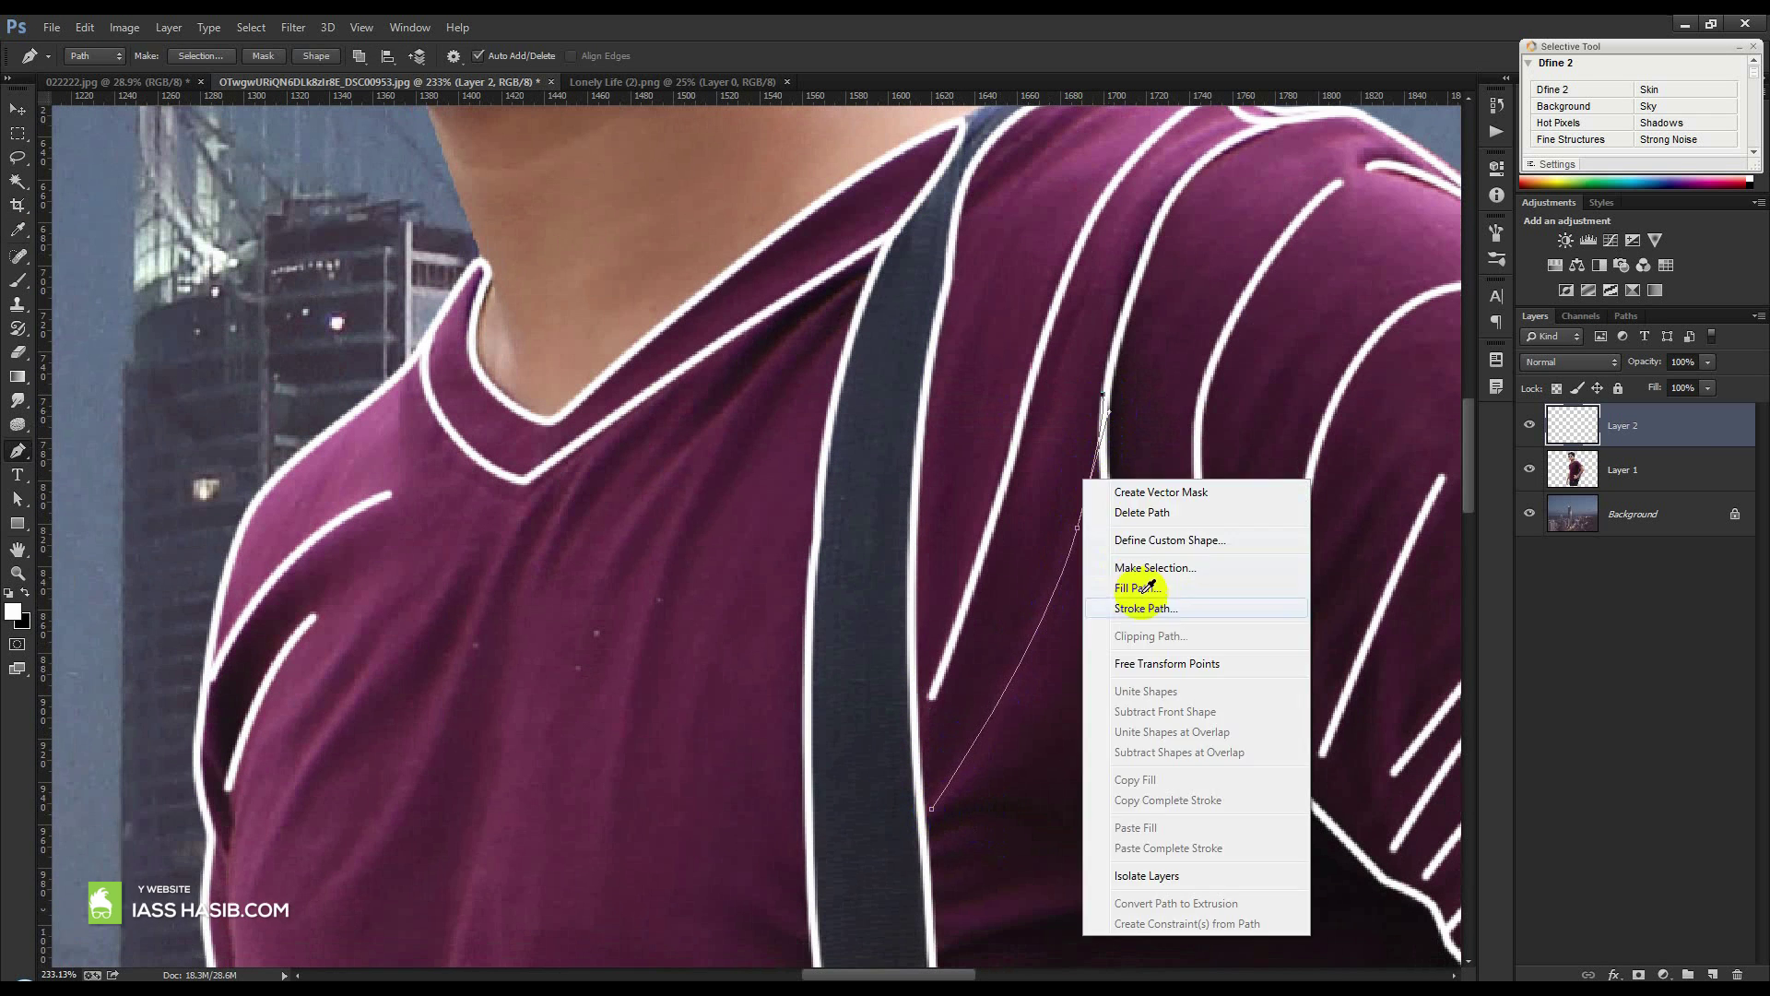
left_click(1148, 608)
left_click(1018, 343)
right_click(1022, 344)
left_click(1054, 377)
Trace a short fold from the top of the shoulder curving down to the strap, stroke it and delete the path
scroll(1088, 323, "up", 1)
left_click(1180, 161)
left_click_drag(981, 318, 978, 324)
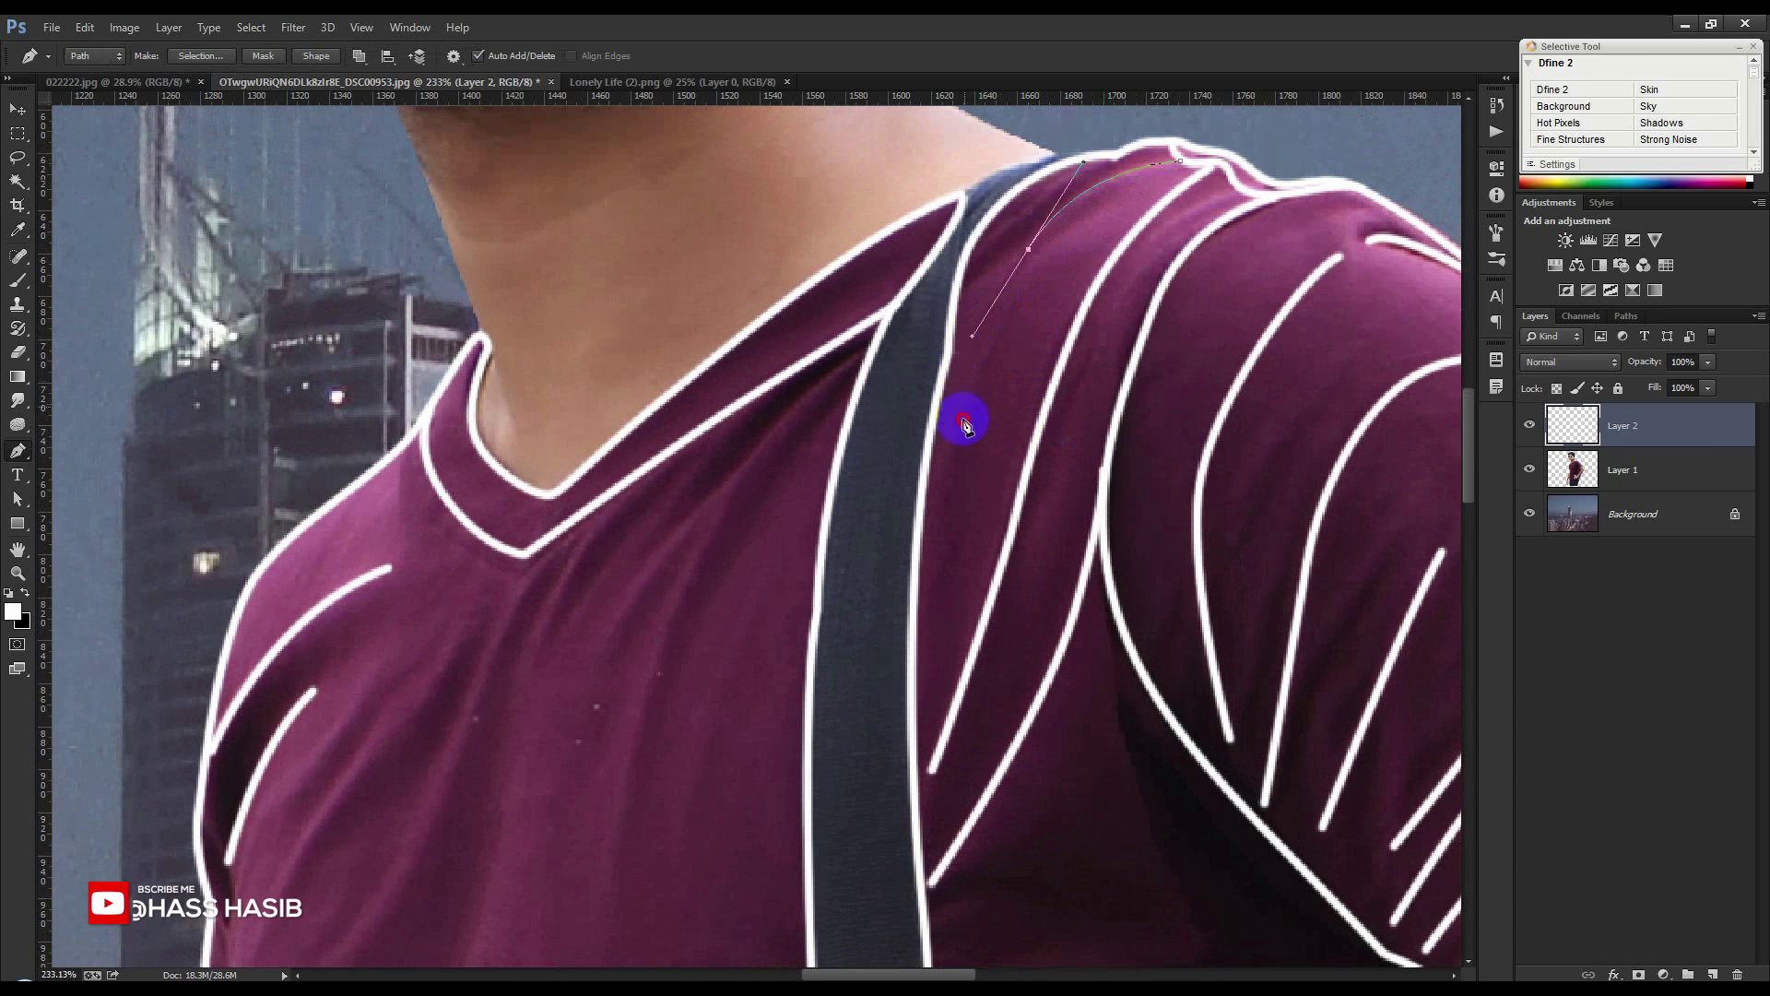
left_click_drag(963, 416, 949, 459)
left_click(928, 507)
right_click(961, 511)
left_click(1021, 638)
left_click(1016, 344)
right_click(1020, 348)
left_click(1057, 380)
Trace a nearly horizontal fold from beside the armpit to the strap, stroke it with the Brush and delete the path
scroll(1004, 374, "down", 8)
scroll(977, 304, "down", 9)
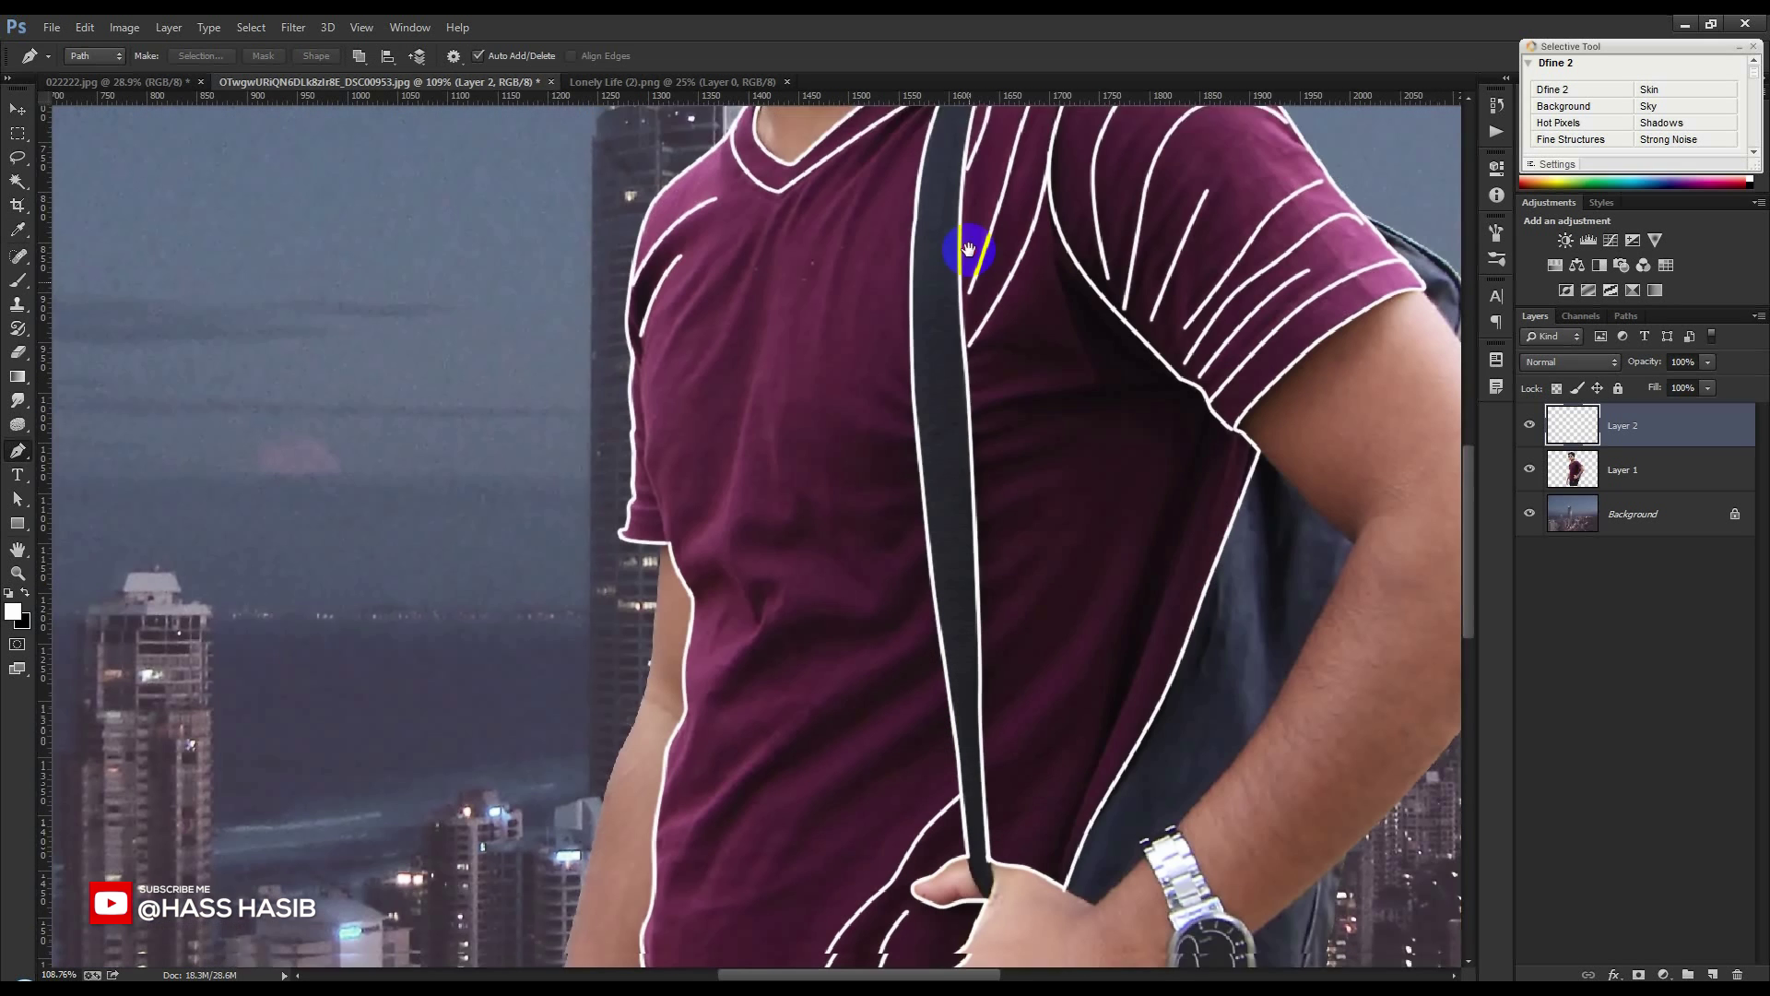
left_click(1103, 352)
left_click_drag(996, 377, 977, 398)
right_click(1060, 409)
left_click(1118, 538)
left_click(1010, 344)
right_click(971, 348)
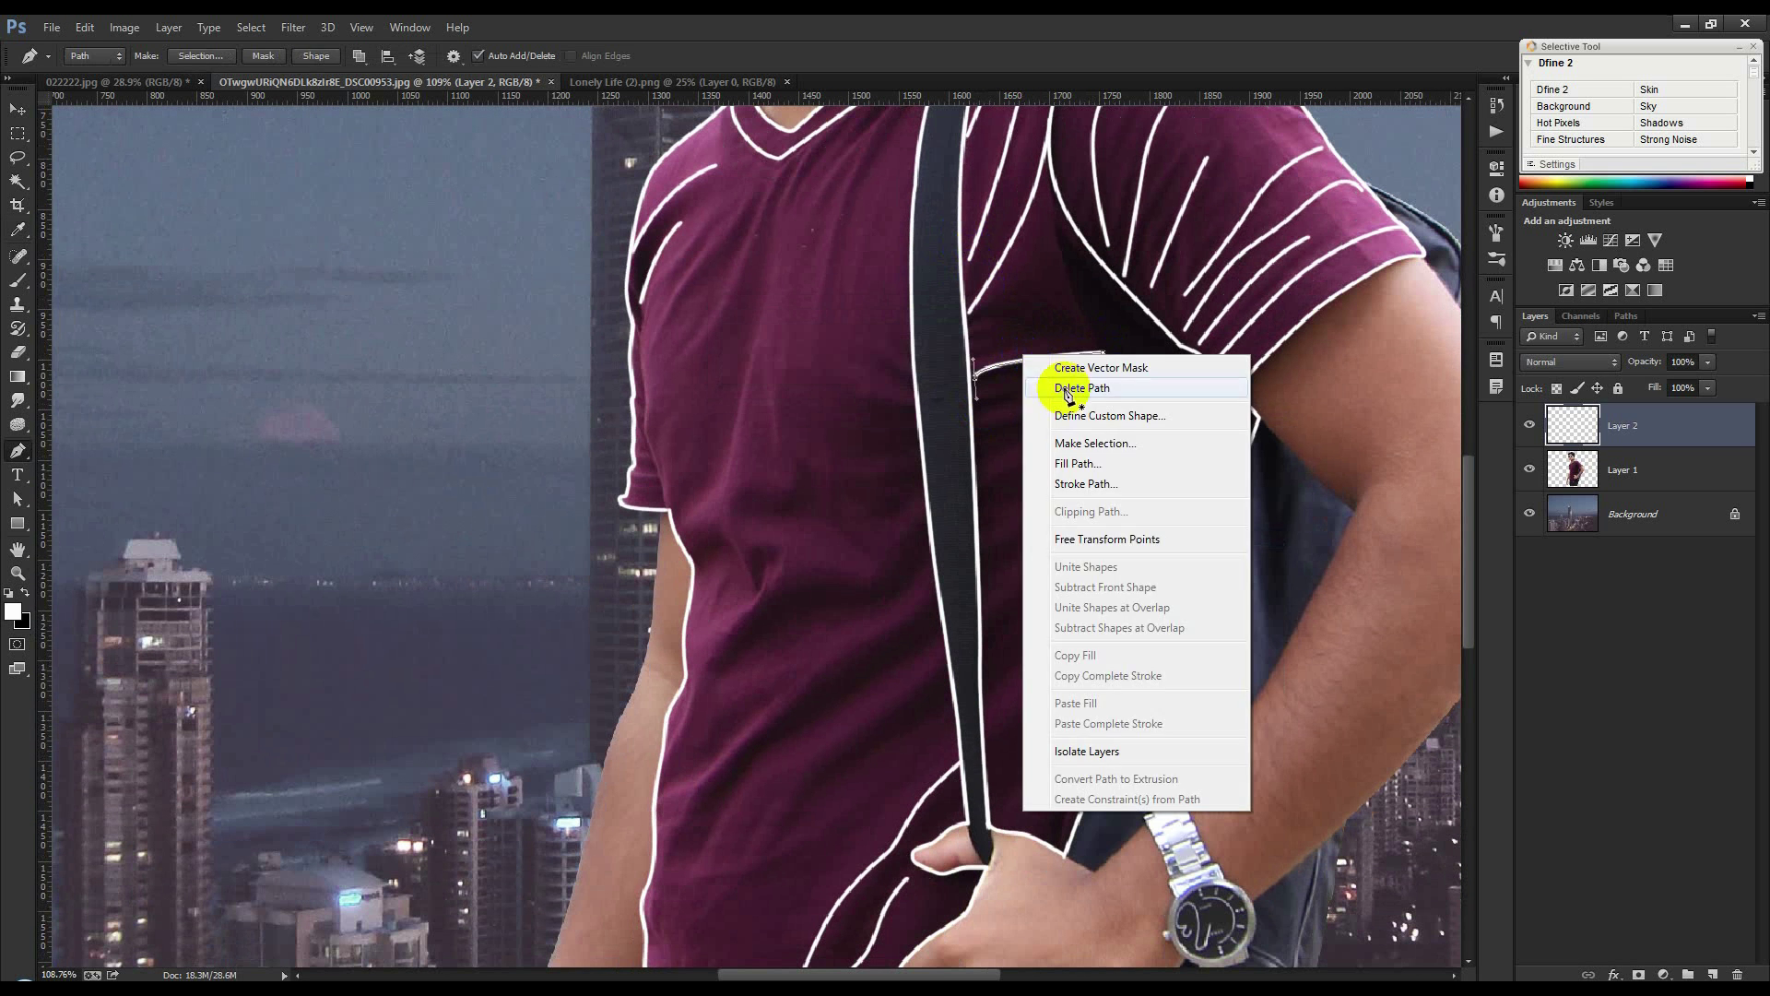
left_click(1059, 383)
Trace a long curved fold from below the armpit down to the strap above the hand, stroke it and delete the path
left_click_drag(1180, 403, 1161, 467)
left_click_drag(1005, 722, 988, 731)
right_click(1079, 506)
left_click(1134, 634)
left_click(1013, 344)
right_click(1107, 390)
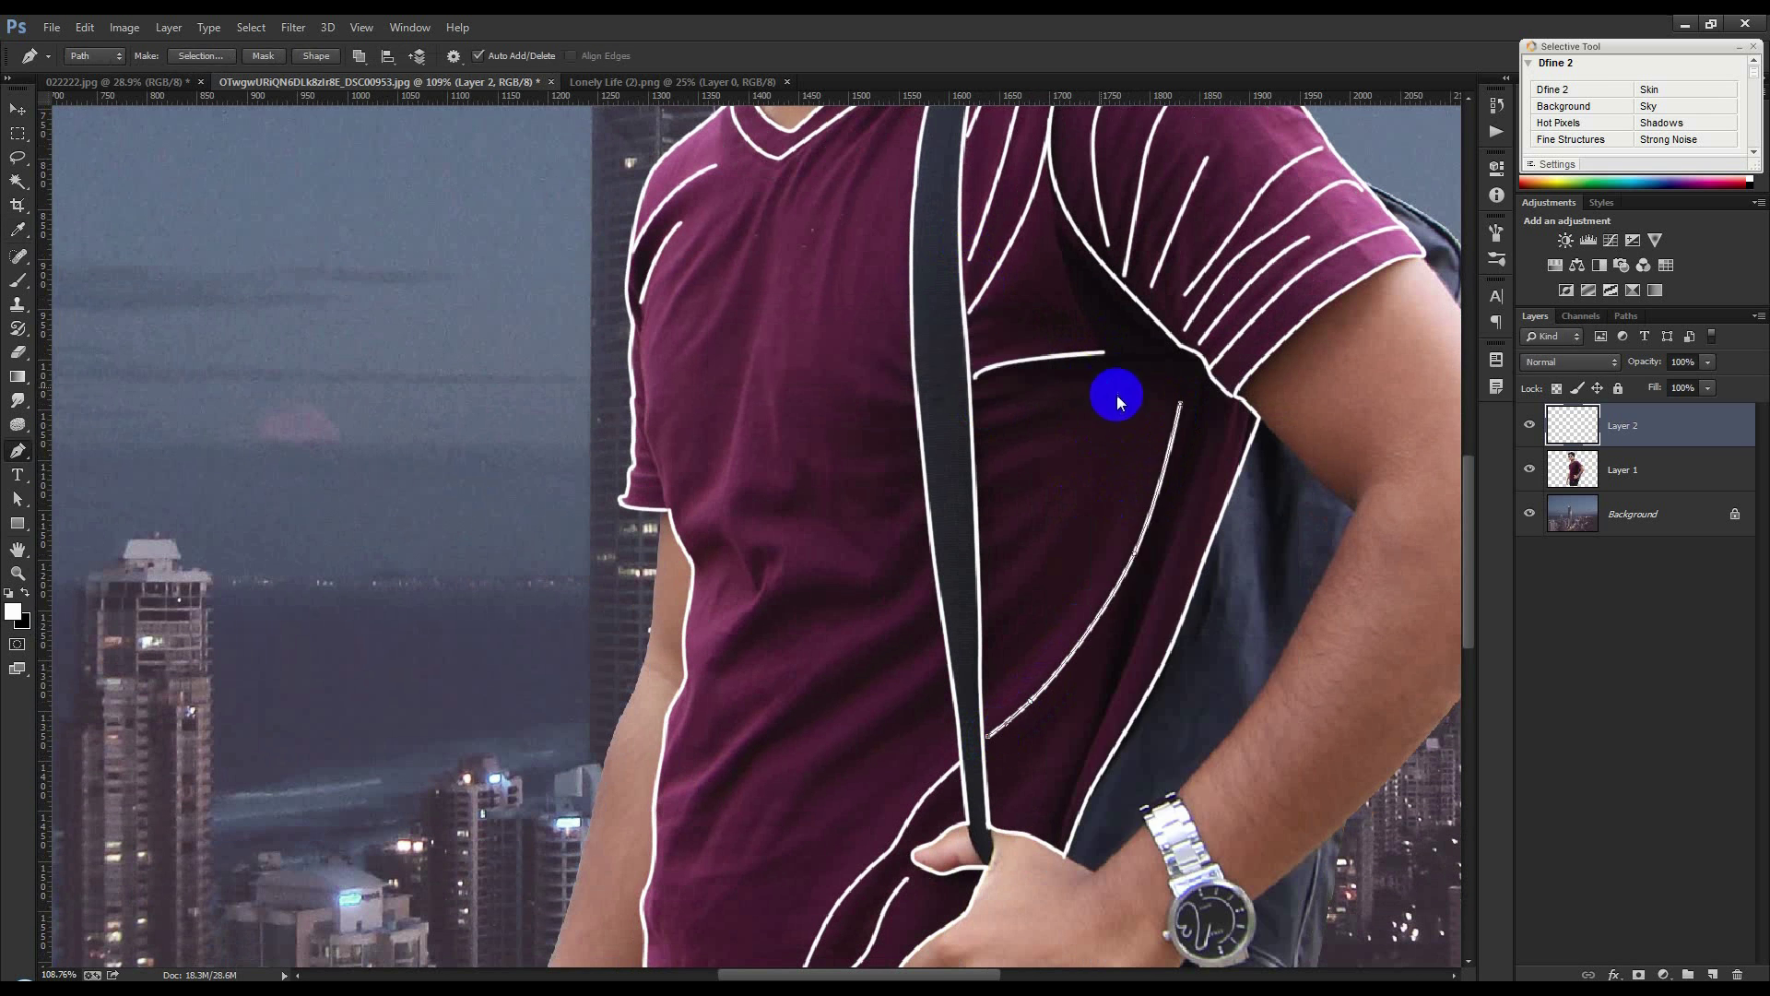
left_click(1144, 423)
Trace a line from above the hand up to the armpit parallel to the shirt's side edge, stroke it and delete the path
left_click(1058, 848)
left_click_drag(1122, 672, 1149, 603)
left_click_drag(1223, 402, 1225, 369)
right_click(1059, 328)
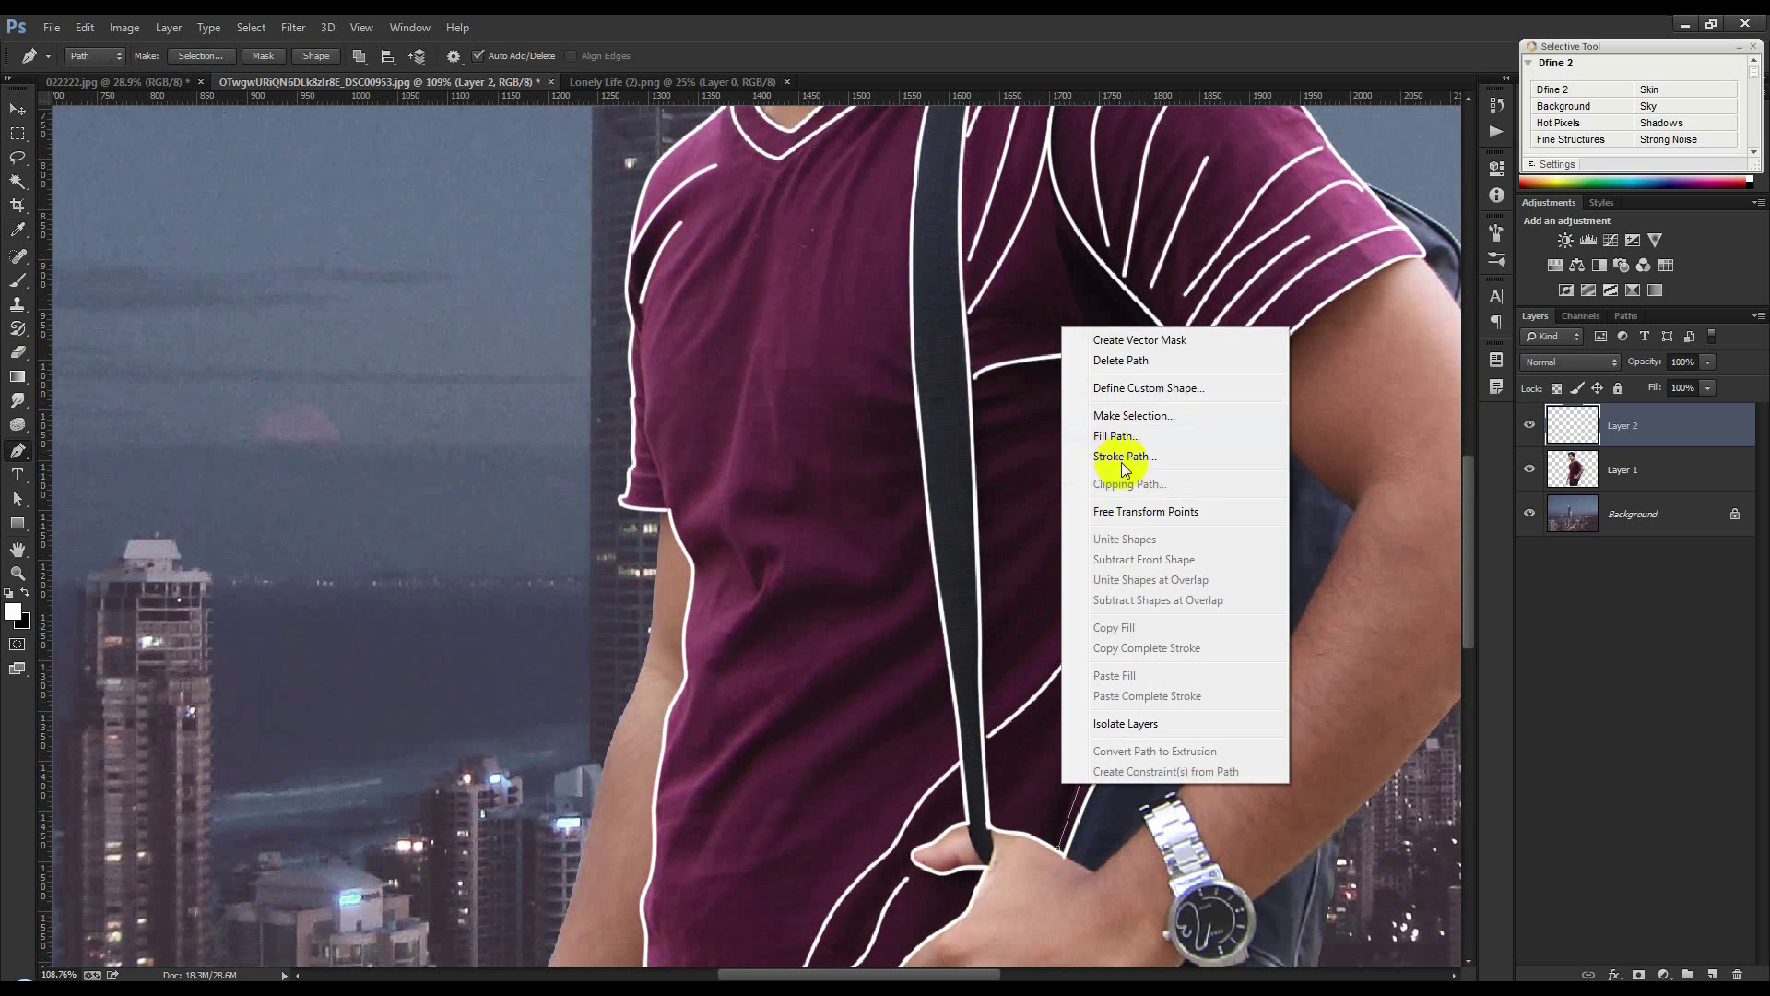
left_click(1123, 457)
left_click(1012, 344)
right_click(1016, 345)
left_click(1044, 375)
Trace a long fold from beside the sleeve hem up the chest to the collar, stroke it with the Brush and delete the path
scroll(702, 581, "up", 1)
left_click(686, 587)
left_click_drag(724, 538, 739, 499)
left_click_drag(818, 197, 830, 181)
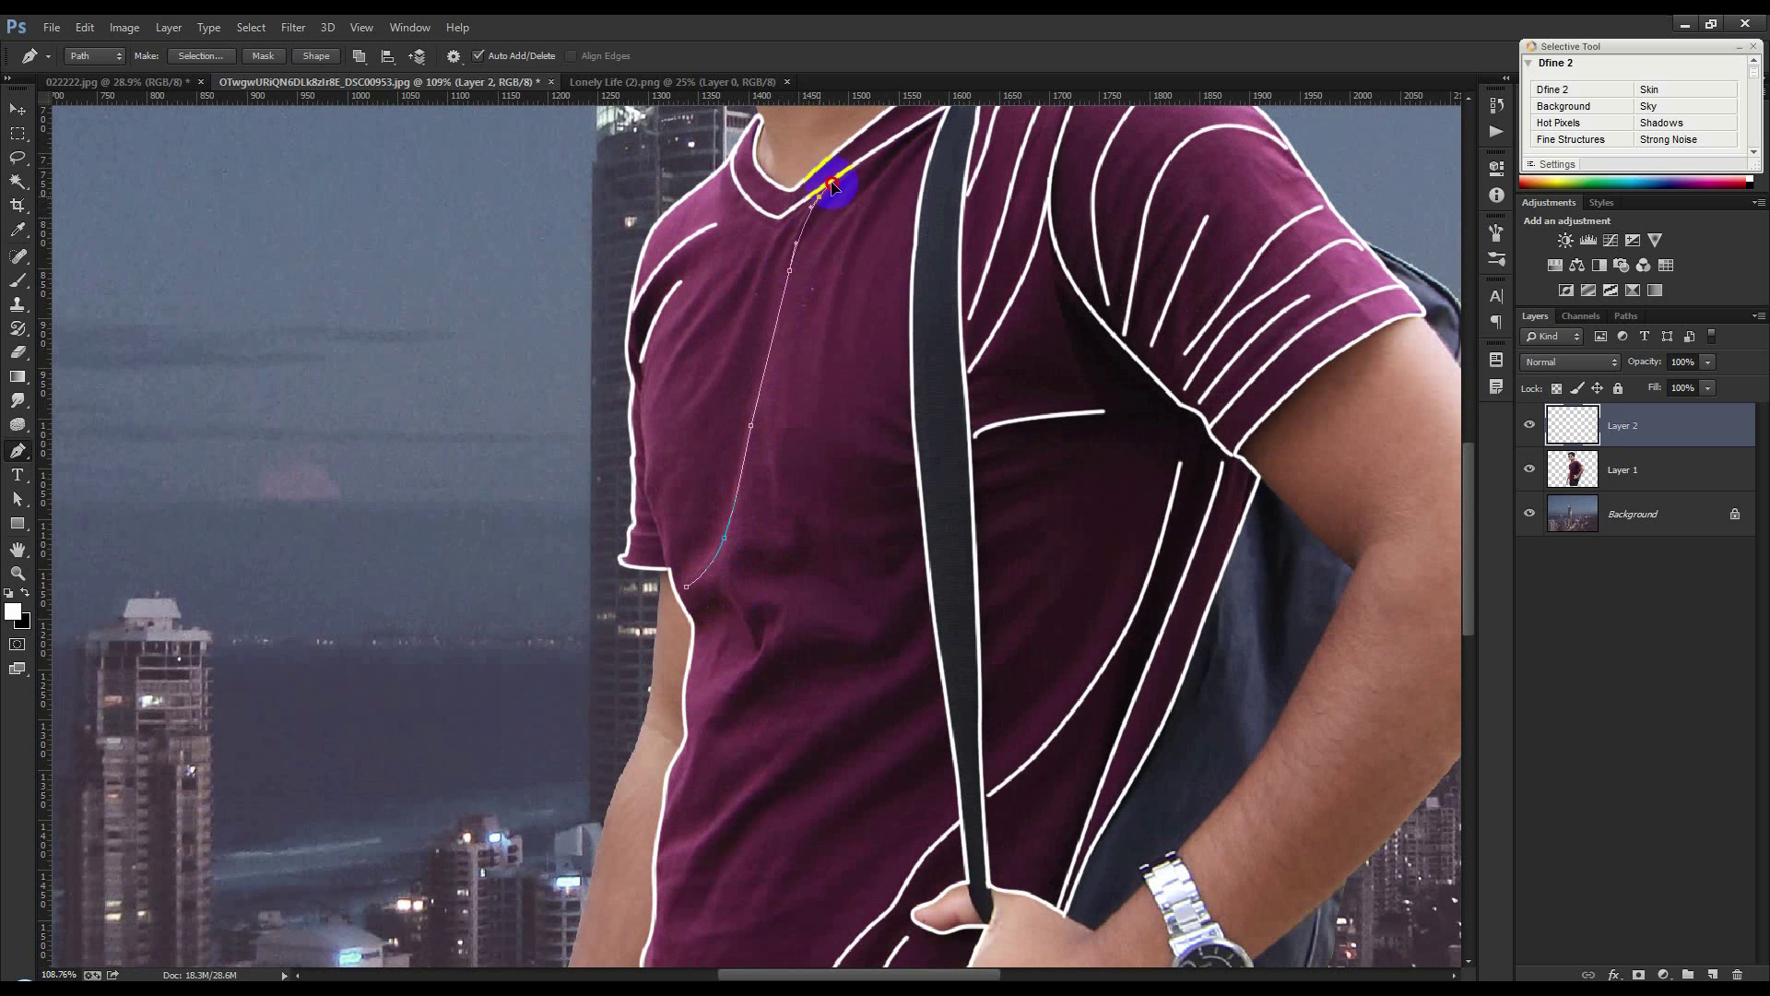
right_click(863, 260)
left_click(908, 388)
left_click(1009, 344)
right_click(994, 342)
left_click(1026, 372)
Trace a short curved fold from the upper chest up to the collar's V point, stroke it and delete the path
left_click(682, 415)
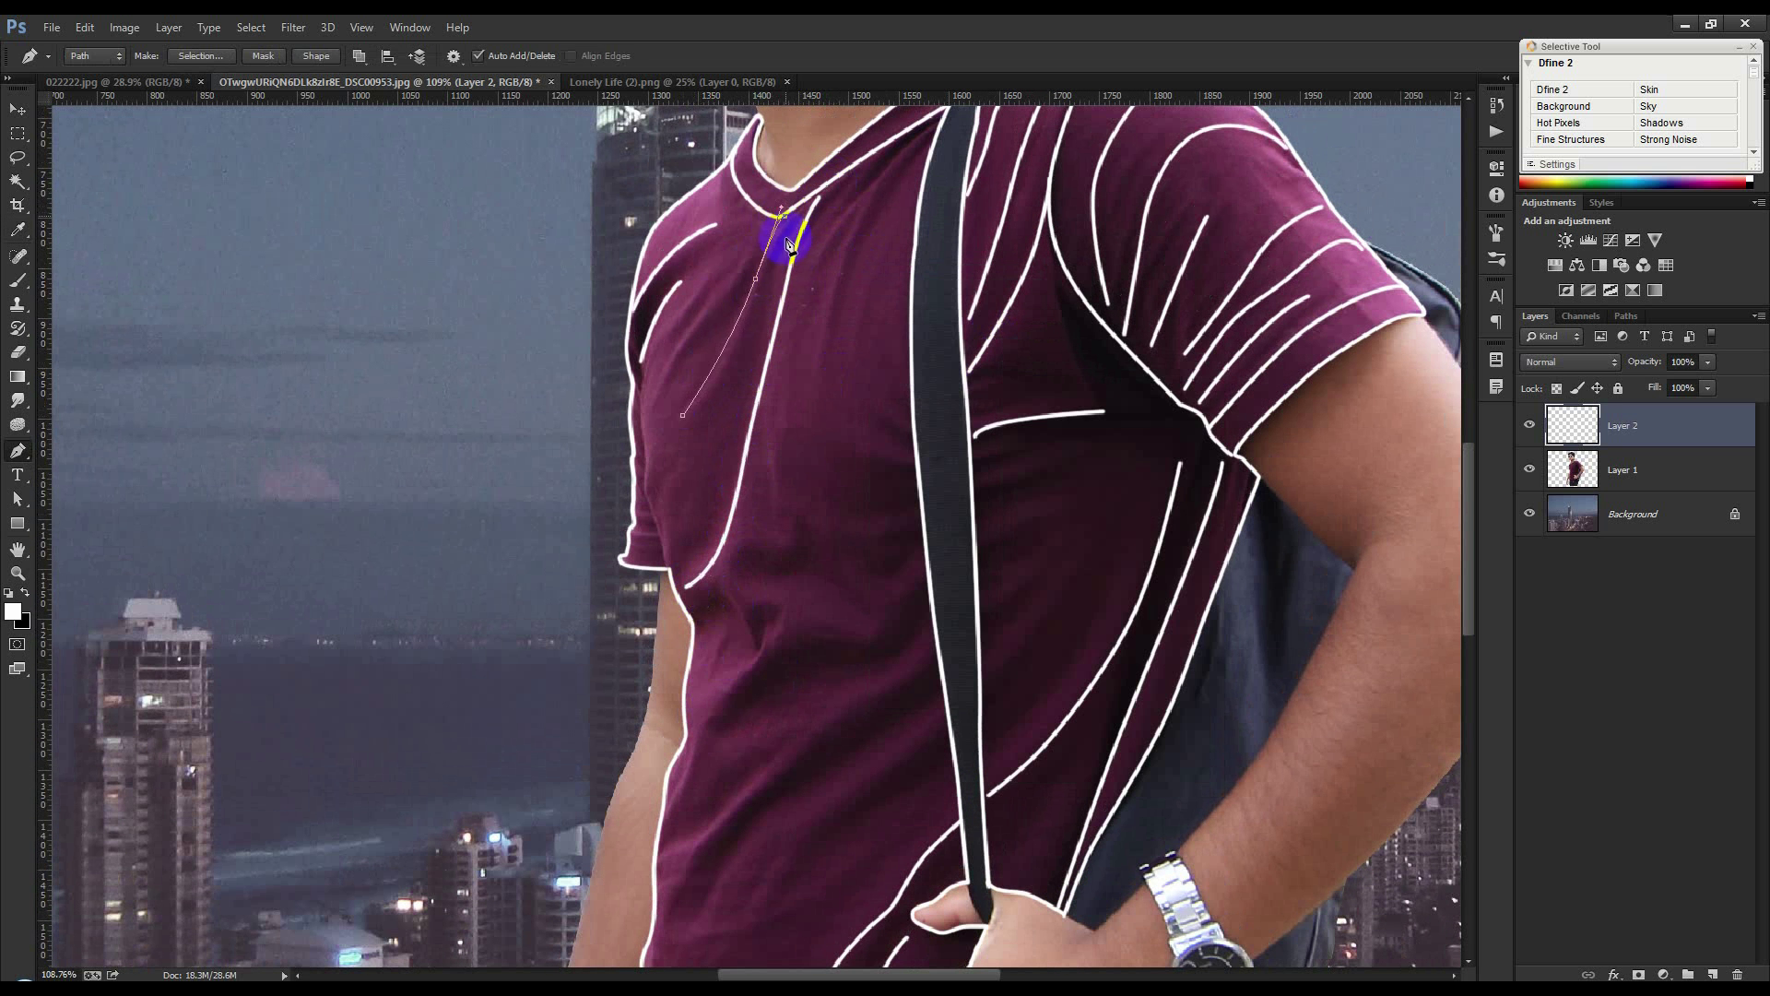
right_click(814, 389)
left_click(866, 520)
left_click(1010, 344)
right_click(1008, 340)
left_click(1037, 373)
Trace a short diagonal fold across the upper chest between the collar fold and the sleeve folds, stroke it and delete the path
left_click(745, 256)
left_click_drag(692, 336, 677, 359)
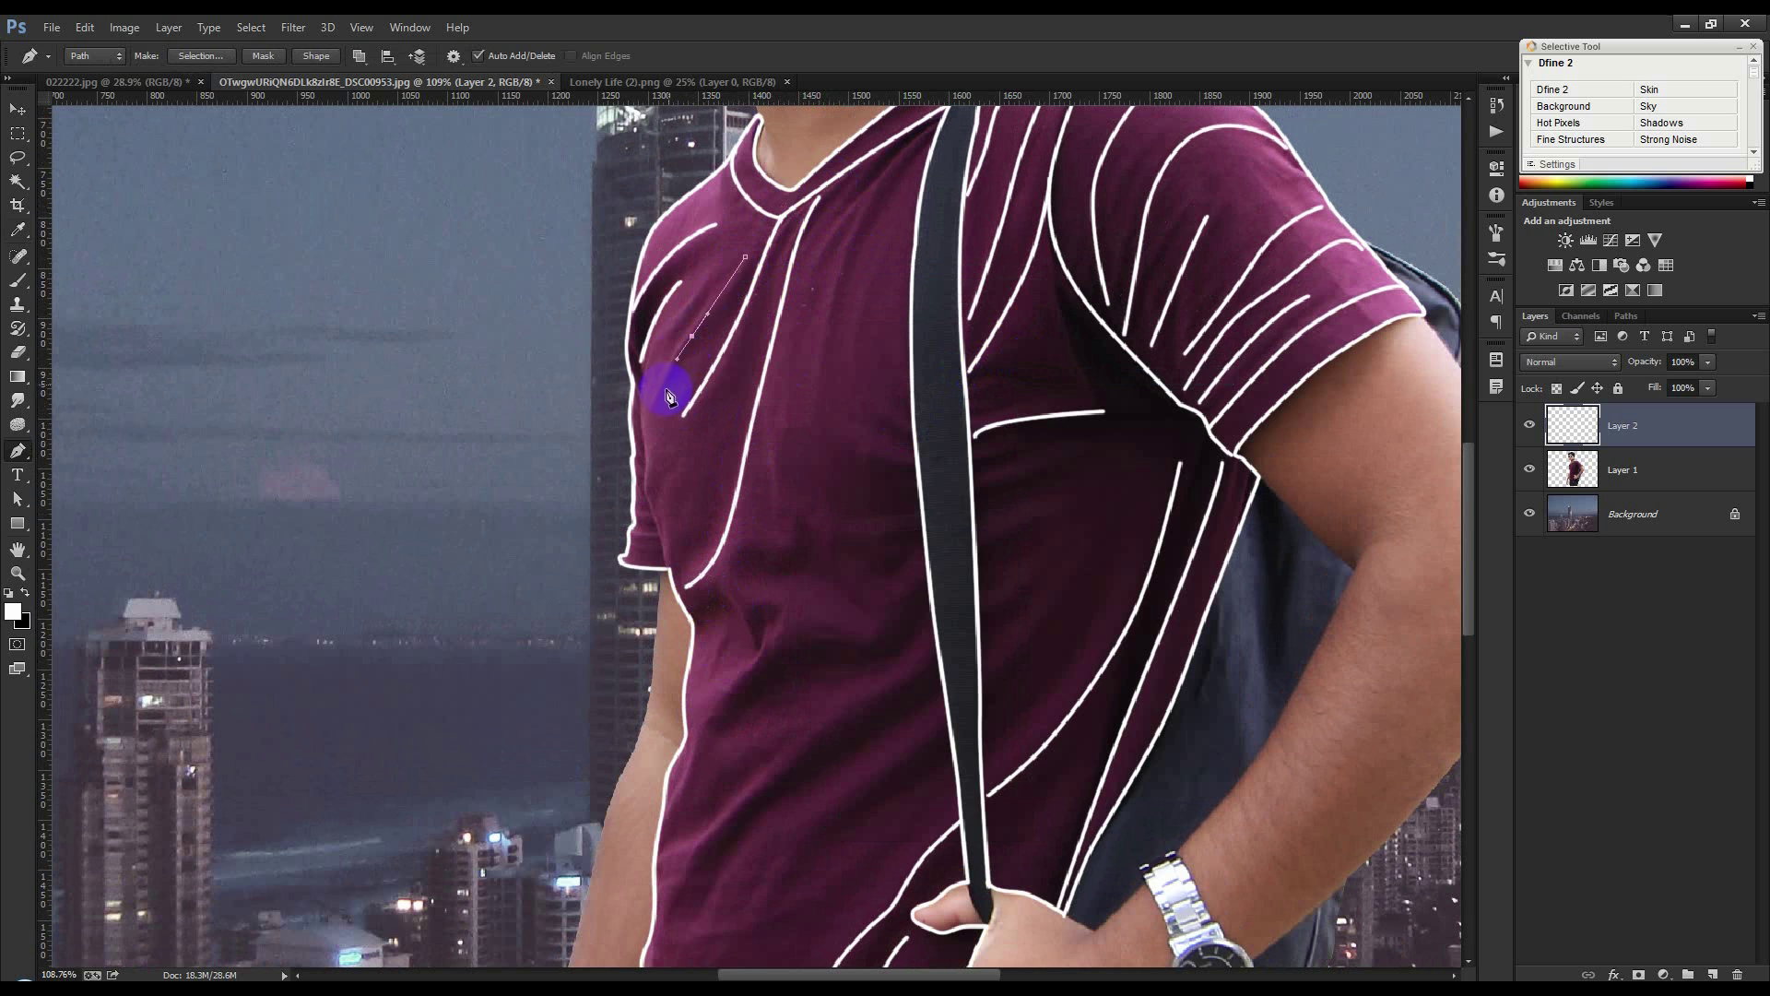
left_click(653, 410)
right_click(867, 434)
left_click(921, 565)
left_click(1010, 344)
right_click(1016, 341)
left_click(1038, 371)
Trace a fold from mid-chest curving up to the strap beside the collar, stroke it with the Brush and delete the path
left_click(819, 374)
left_click_drag(849, 227, 867, 185)
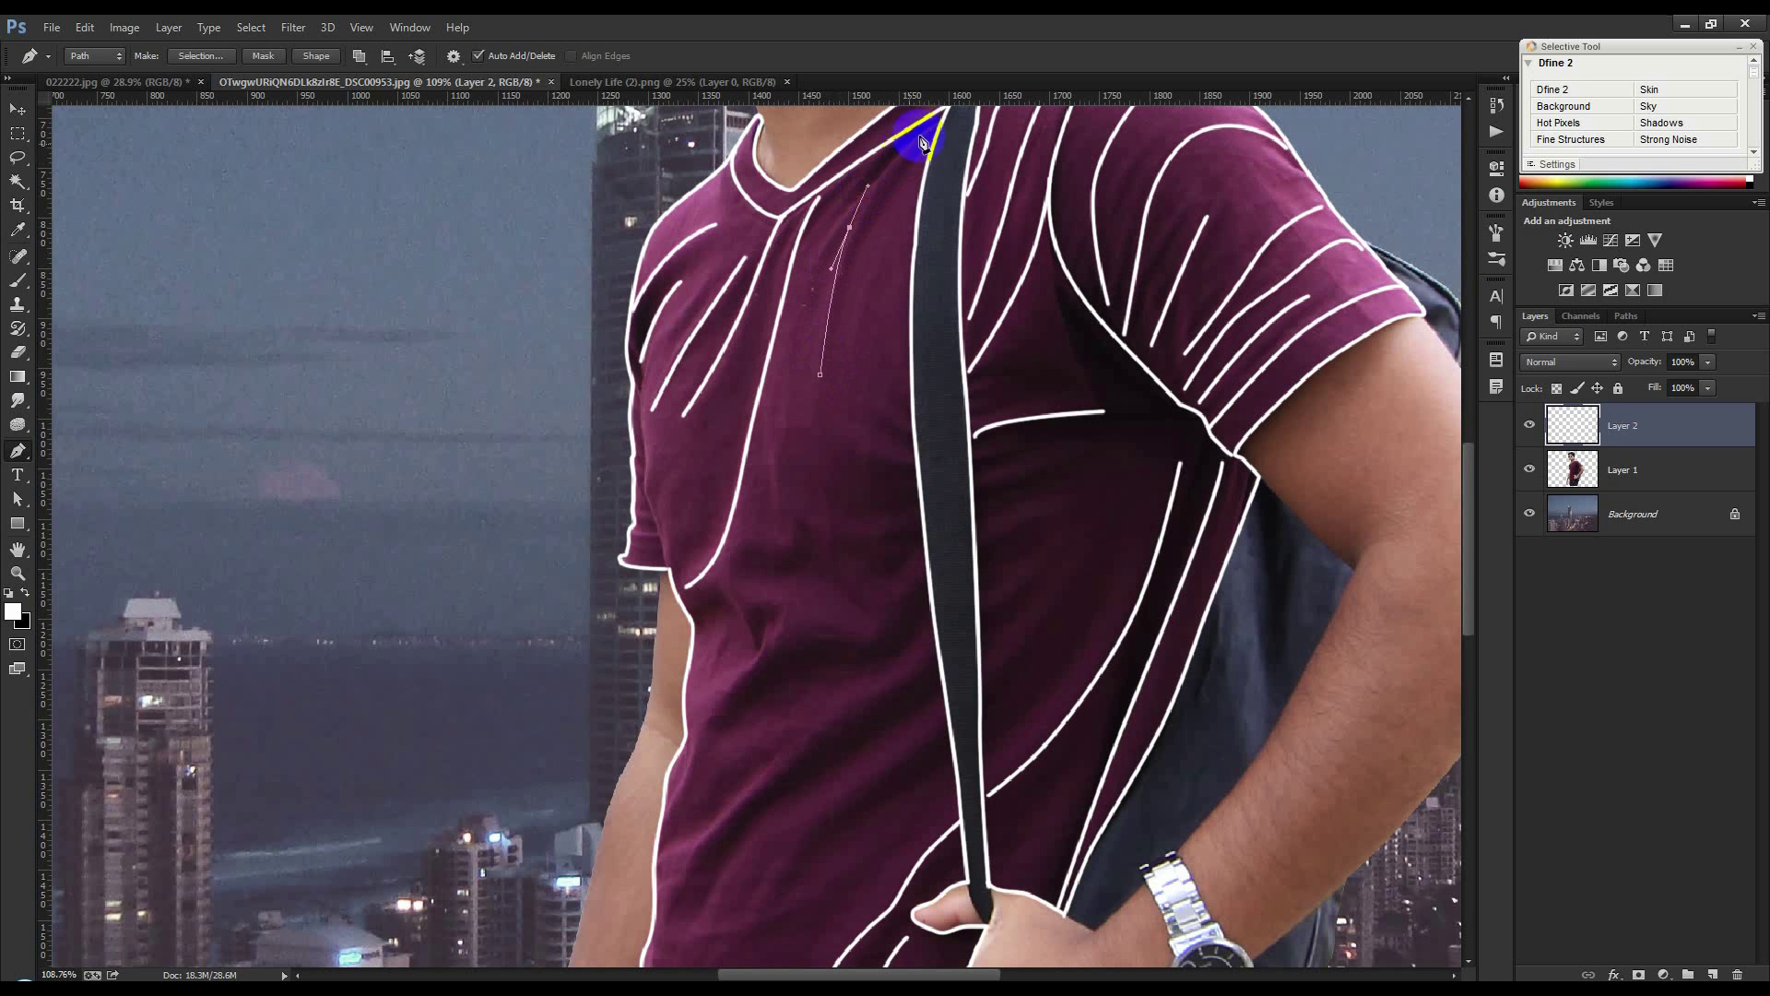
left_click(923, 139)
right_click(987, 245)
left_click(1041, 375)
left_click(1011, 344)
right_click(1018, 341)
left_click(1042, 371)
Trace a wavy fold from the strap across the belly and down to the shirt's side edge, stroke it and delete the path
scroll(830, 443, "down", 3)
left_click(922, 439)
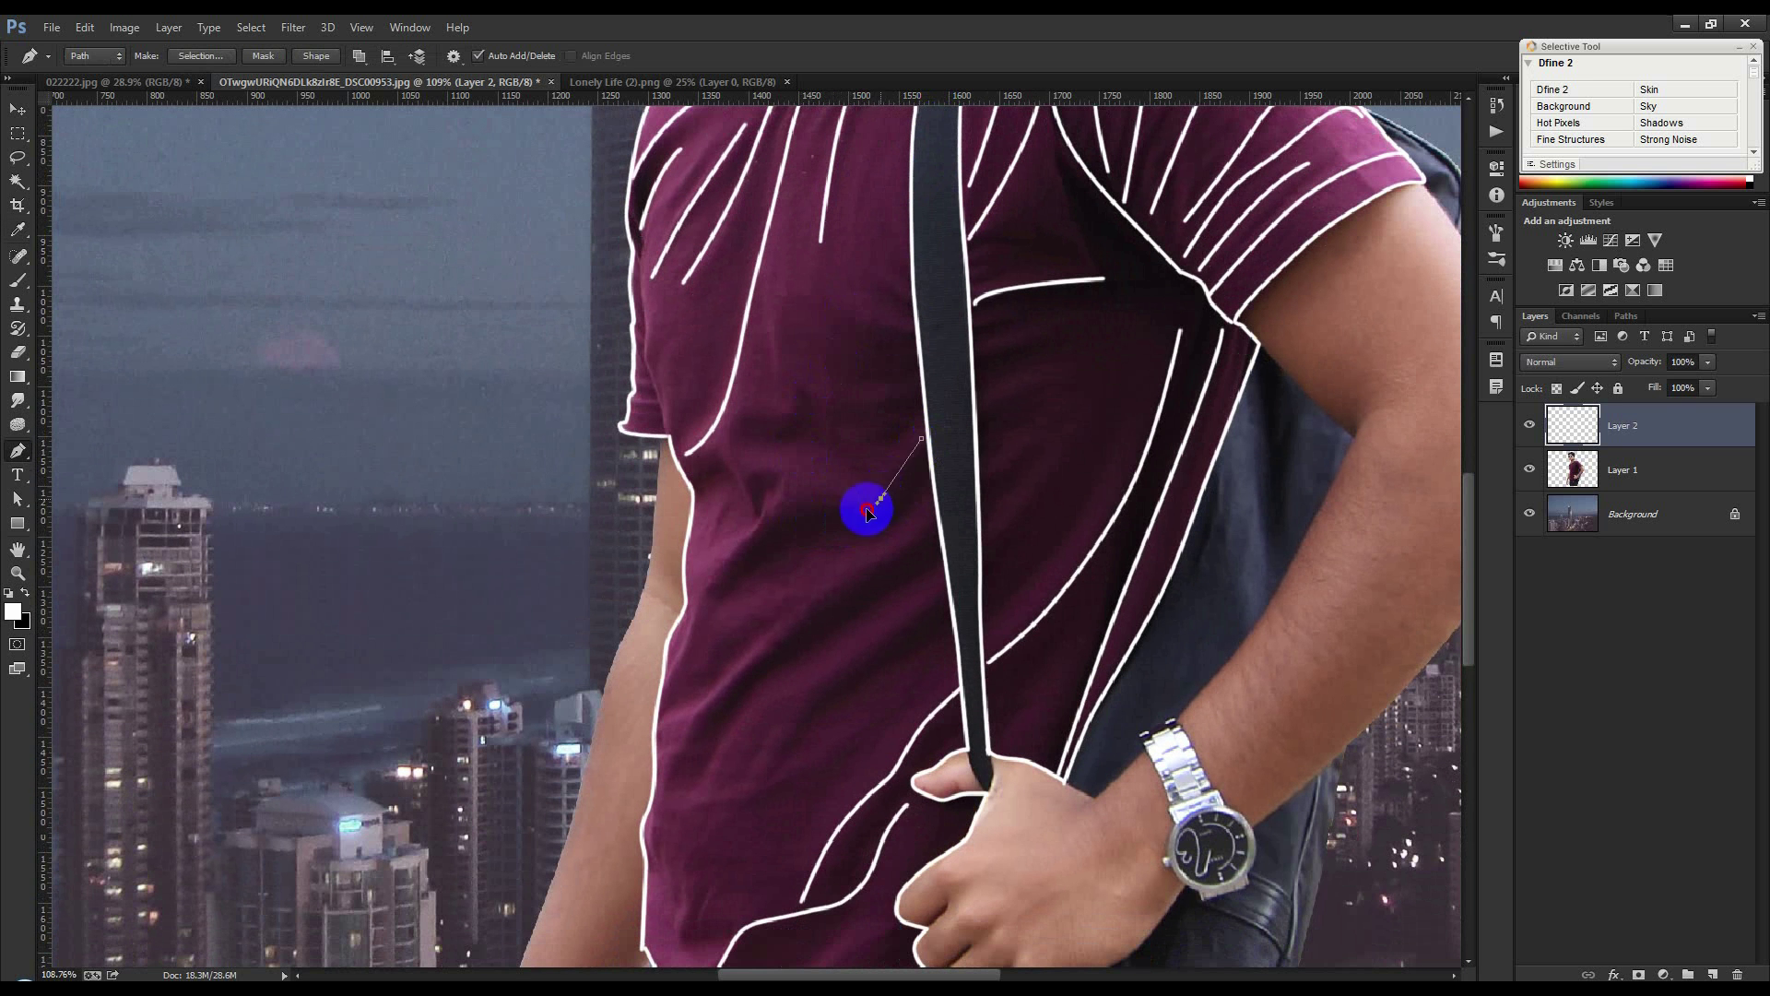
left_click_drag(866, 510, 859, 507)
left_click_drag(809, 488, 784, 493)
left_click_drag(760, 517, 756, 529)
left_click_drag(737, 555, 725, 571)
left_click(667, 685)
right_click(801, 634)
left_click(863, 307)
left_click(1010, 344)
right_click(850, 341)
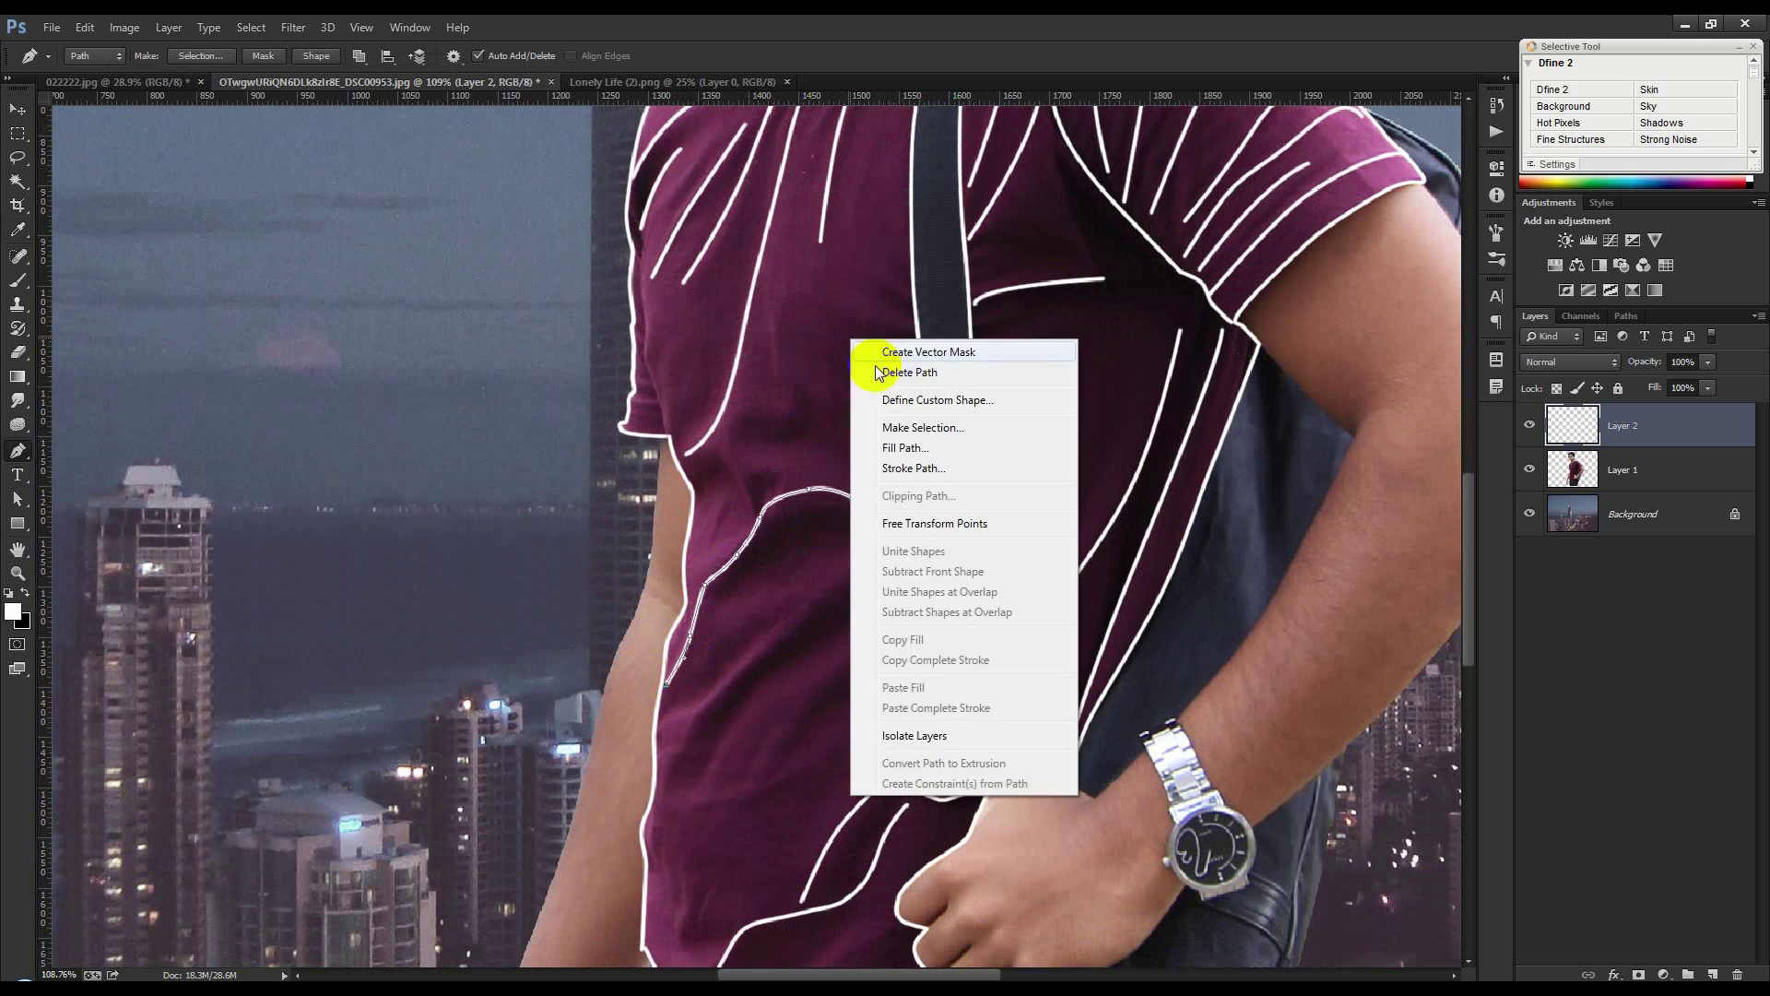
left_click(876, 372)
Trace a jagged fold above the wavy belly fold, running from it up and across to the strap, stroke it and delete the path
scroll(812, 406, "down", 1)
left_click(755, 446)
left_click(785, 363)
left_click(918, 328)
right_click(842, 457)
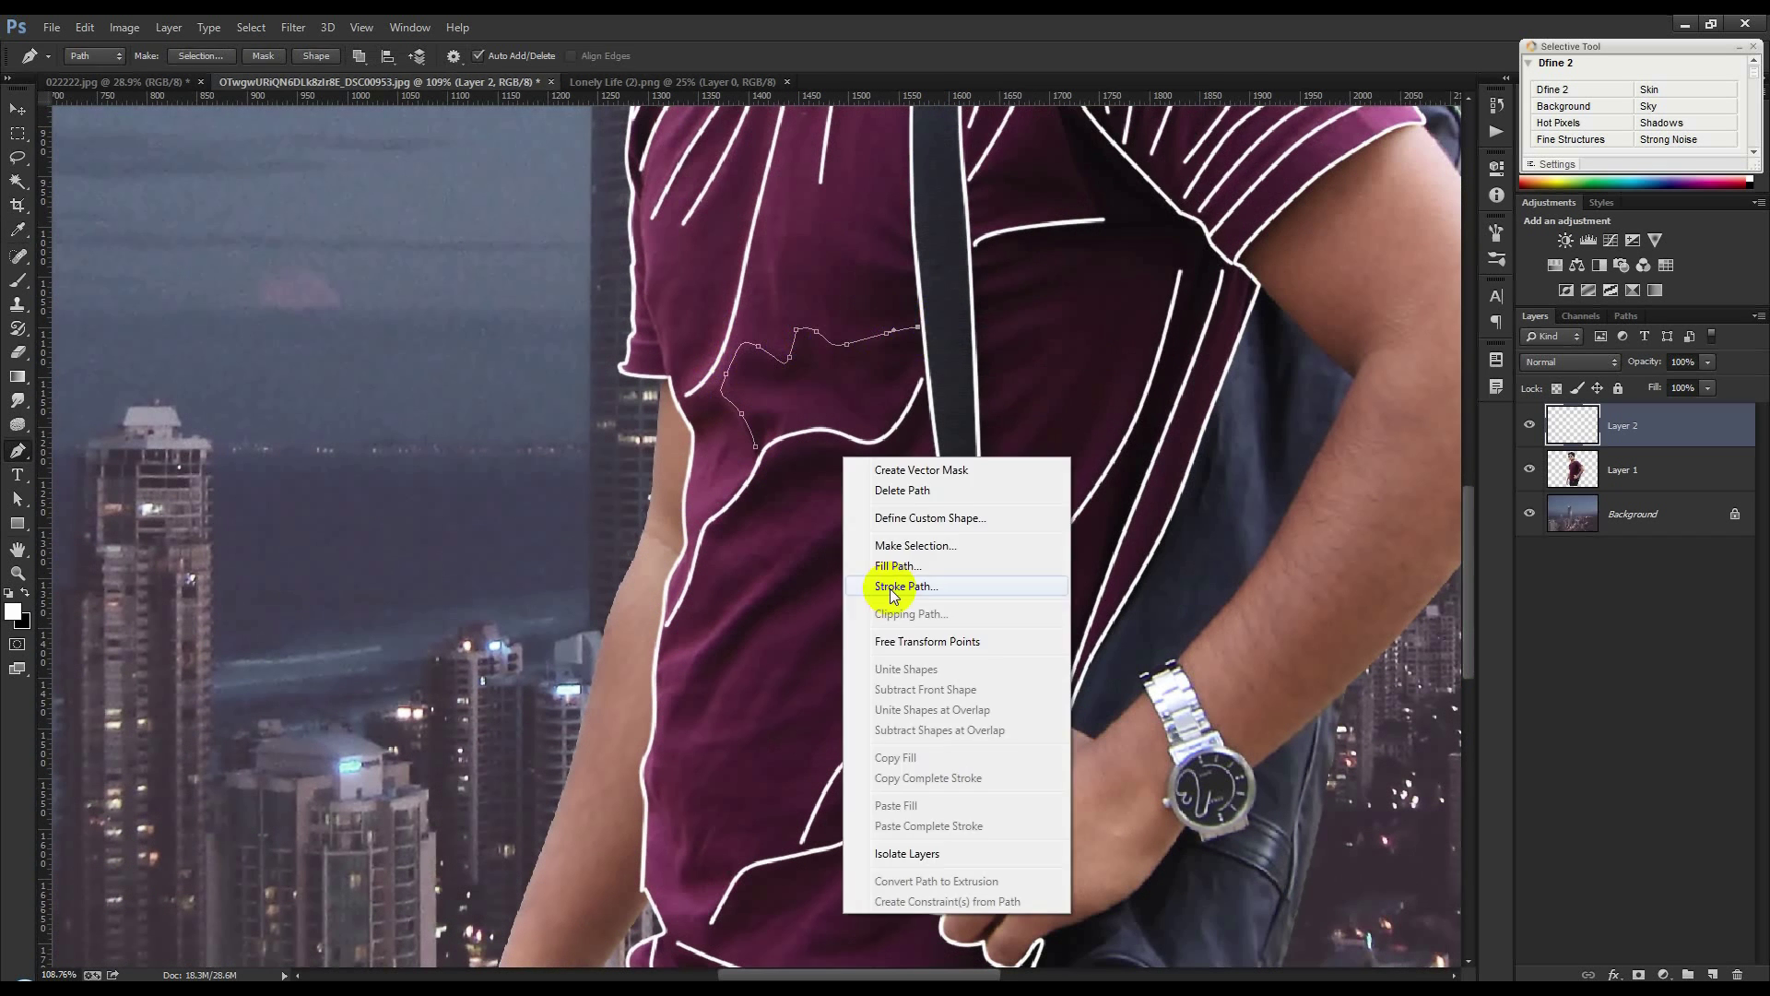
left_click(892, 588)
left_click(1011, 344)
right_click(1004, 341)
left_click(1042, 375)
Trace a diagonal fold from the lower belly up to the strap and stroke it with the Brush
scroll(737, 608, "down", 4)
left_click(725, 590)
left_click(940, 356)
right_click(934, 468)
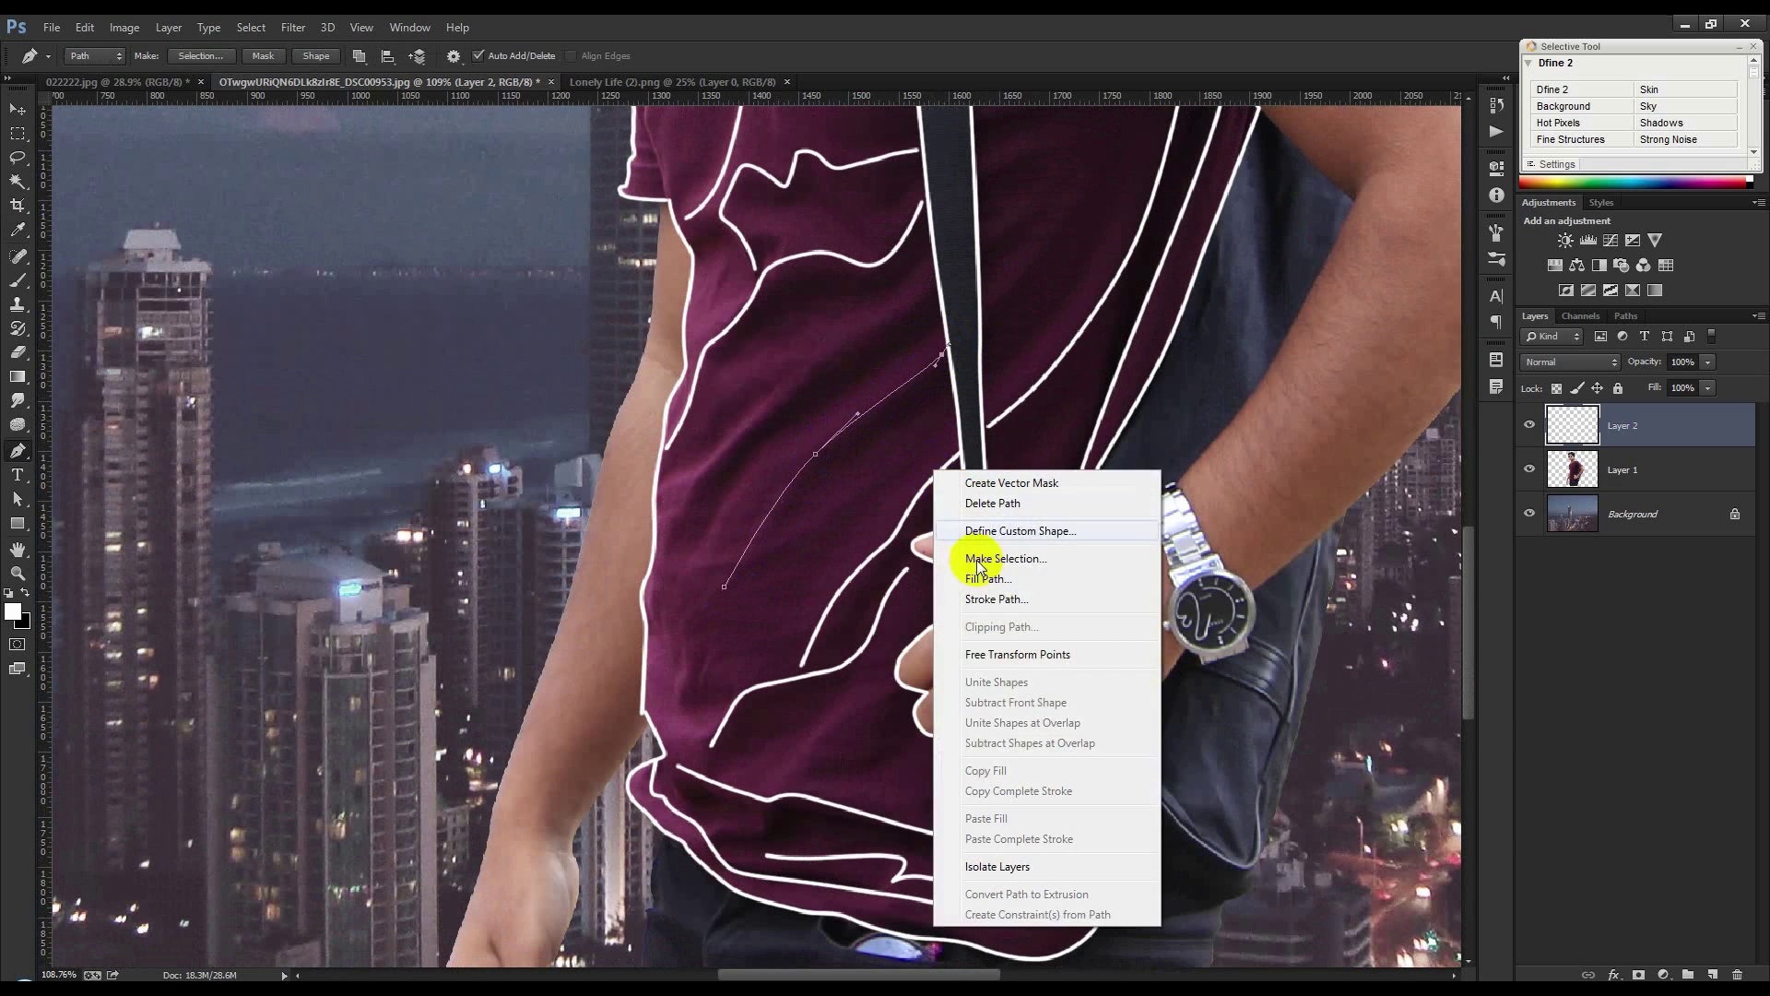
left_click(959, 598)
left_click(1010, 344)
Trace a longer diagonal fold just above the previous one, from the strap to the shirt's side, stroke it and delete the path
left_click(929, 285)
left_click(666, 553)
right_click(842, 494)
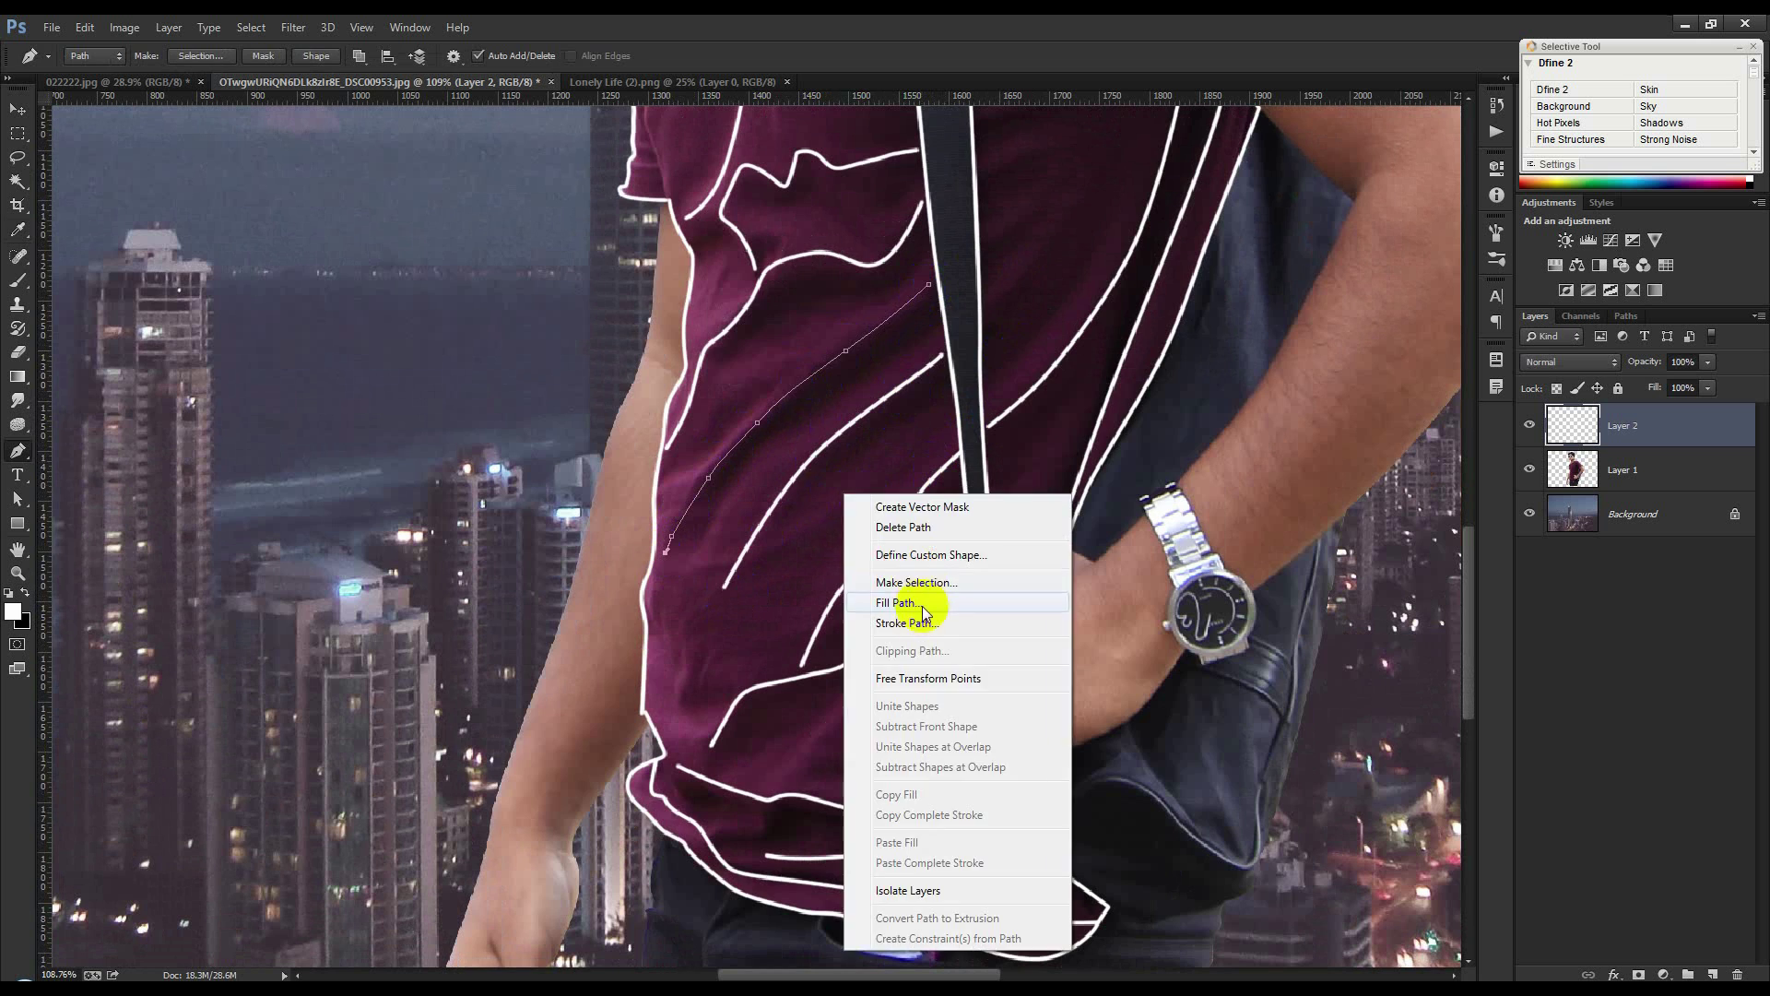
left_click(924, 622)
left_click(1010, 345)
right_click(1008, 342)
left_click(1042, 374)
Draw a closed five-sided pocket outline with a pointed base on the chest beside the strap and stroke it
left_click_drag(852, 127, 821, 376)
scroll(821, 377, "up", 5)
left_click(804, 431)
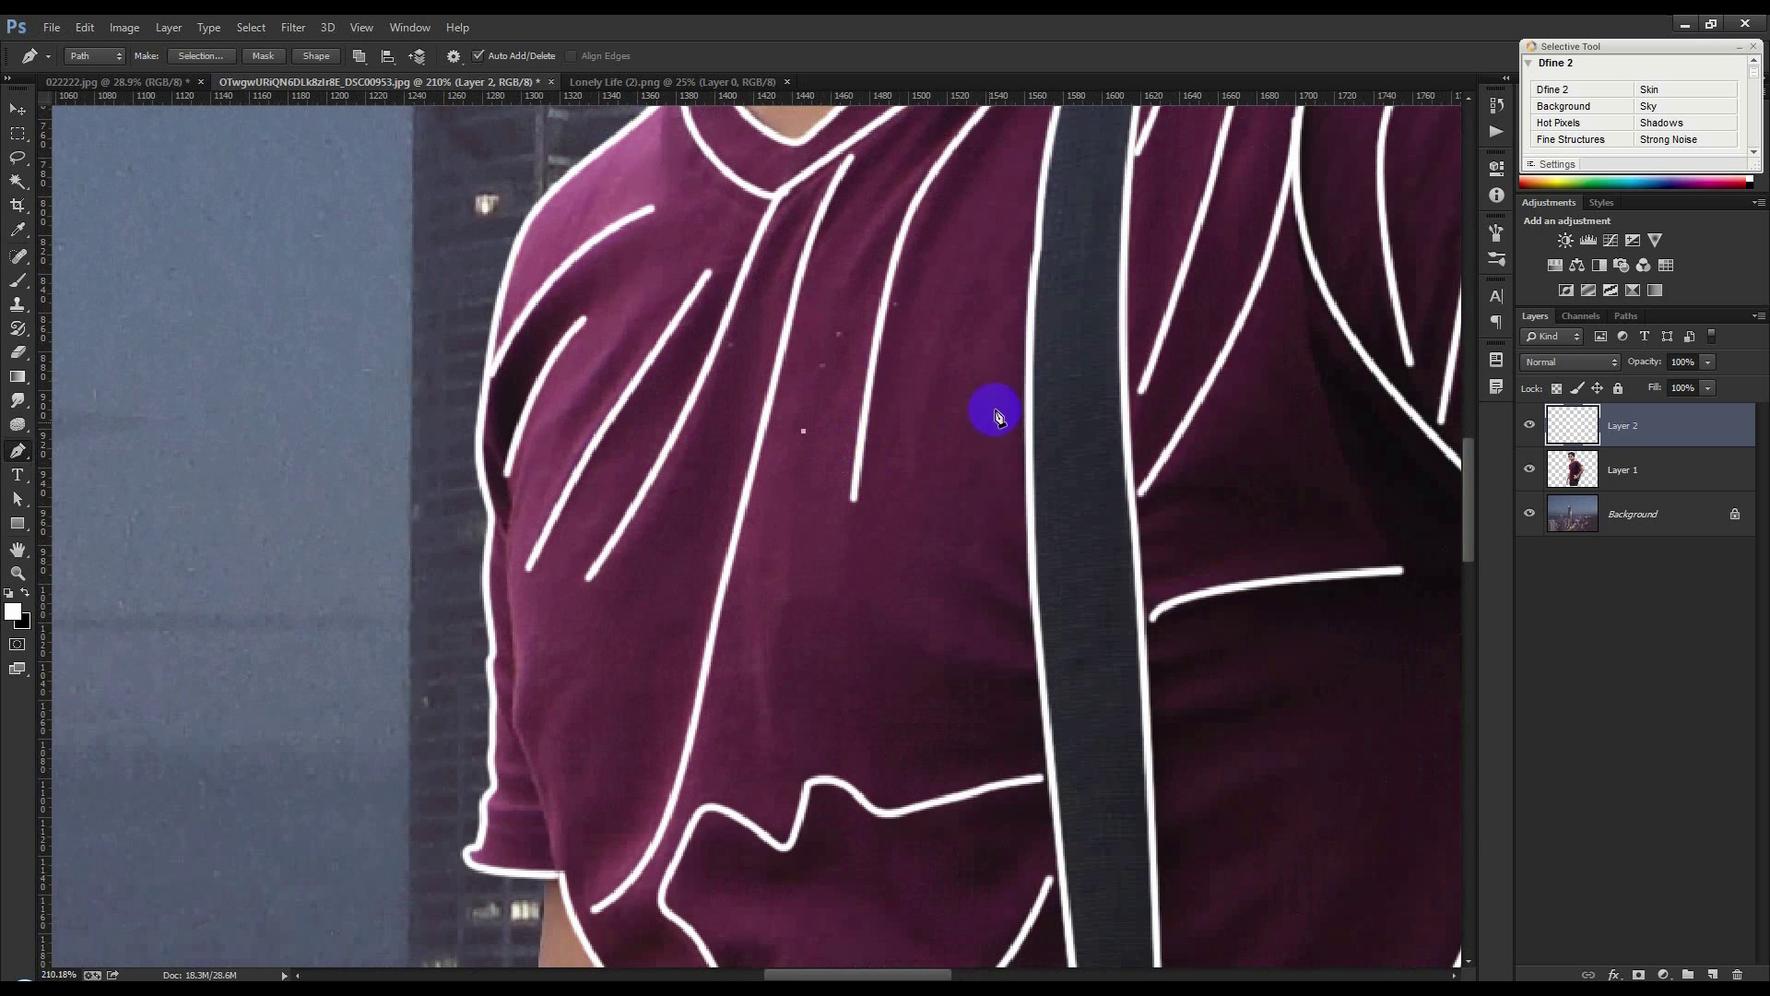
left_click(997, 407)
left_click(994, 587)
left_click(889, 656)
left_click(804, 434)
right_click(804, 434)
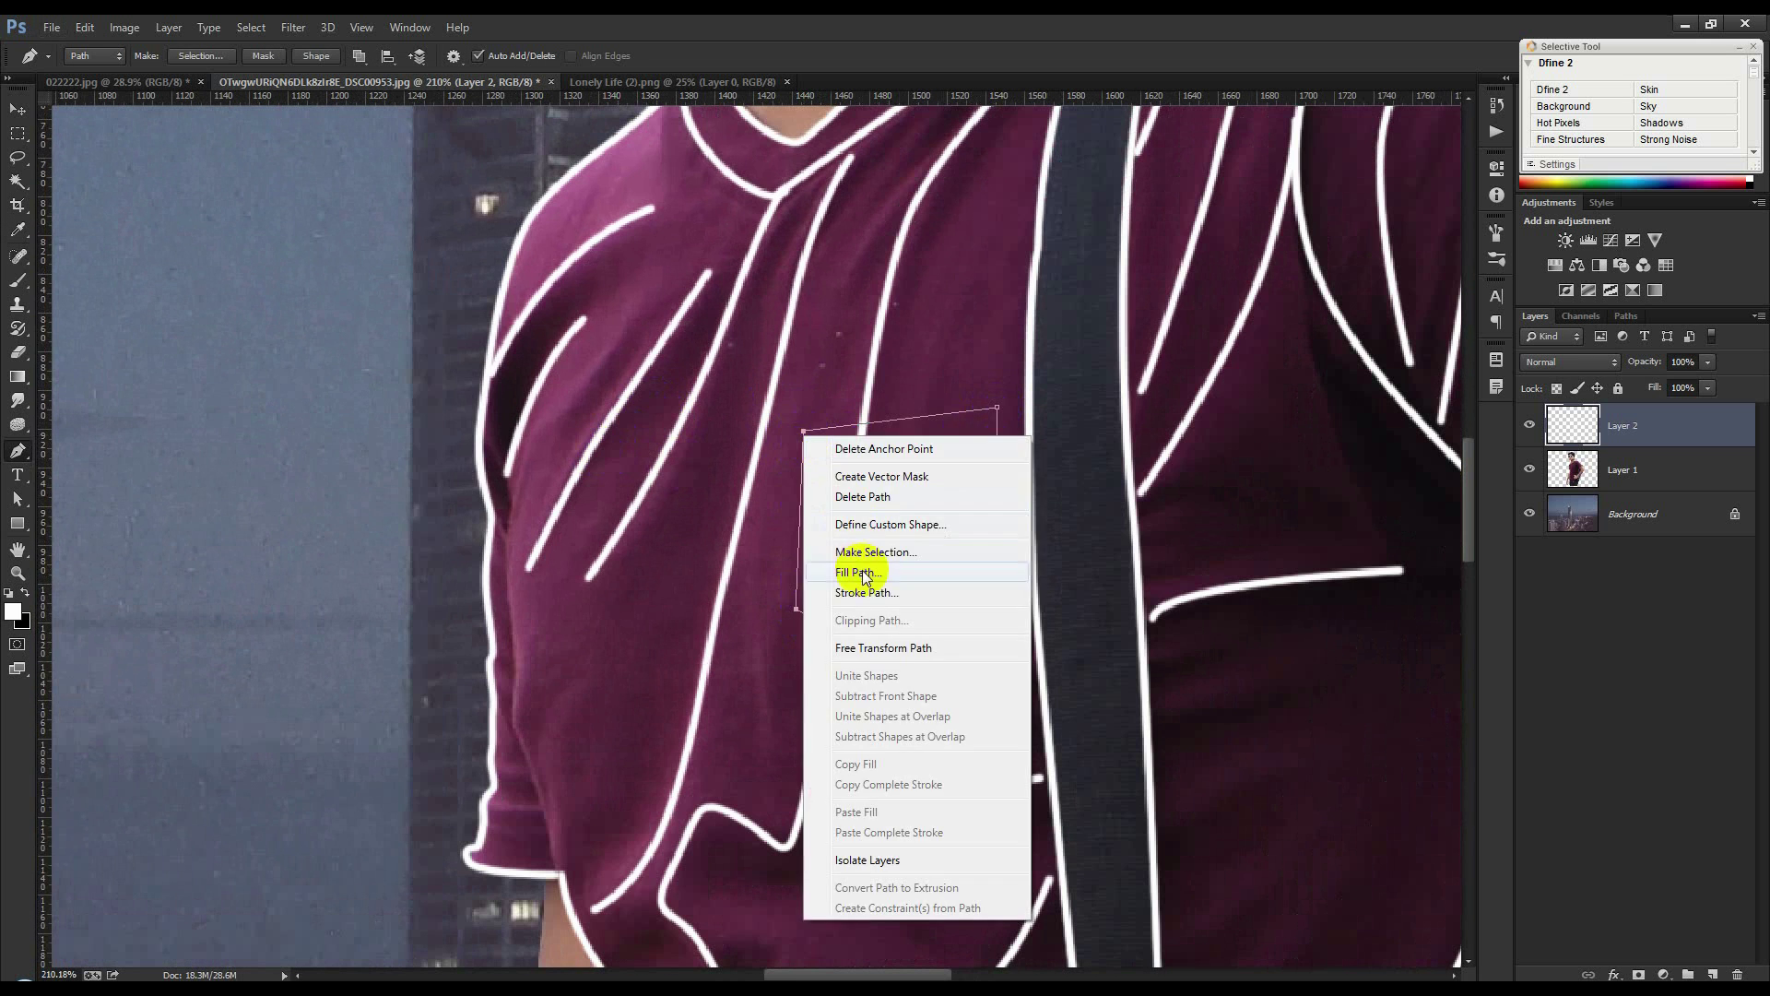
left_click(829, 562)
left_click(1010, 345)
Draw a smaller matching pocket outline inside the first one, stroke it with the Brush and delete the path
scroll(1020, 379, "down", 10)
scroll(782, 475, "up", 10)
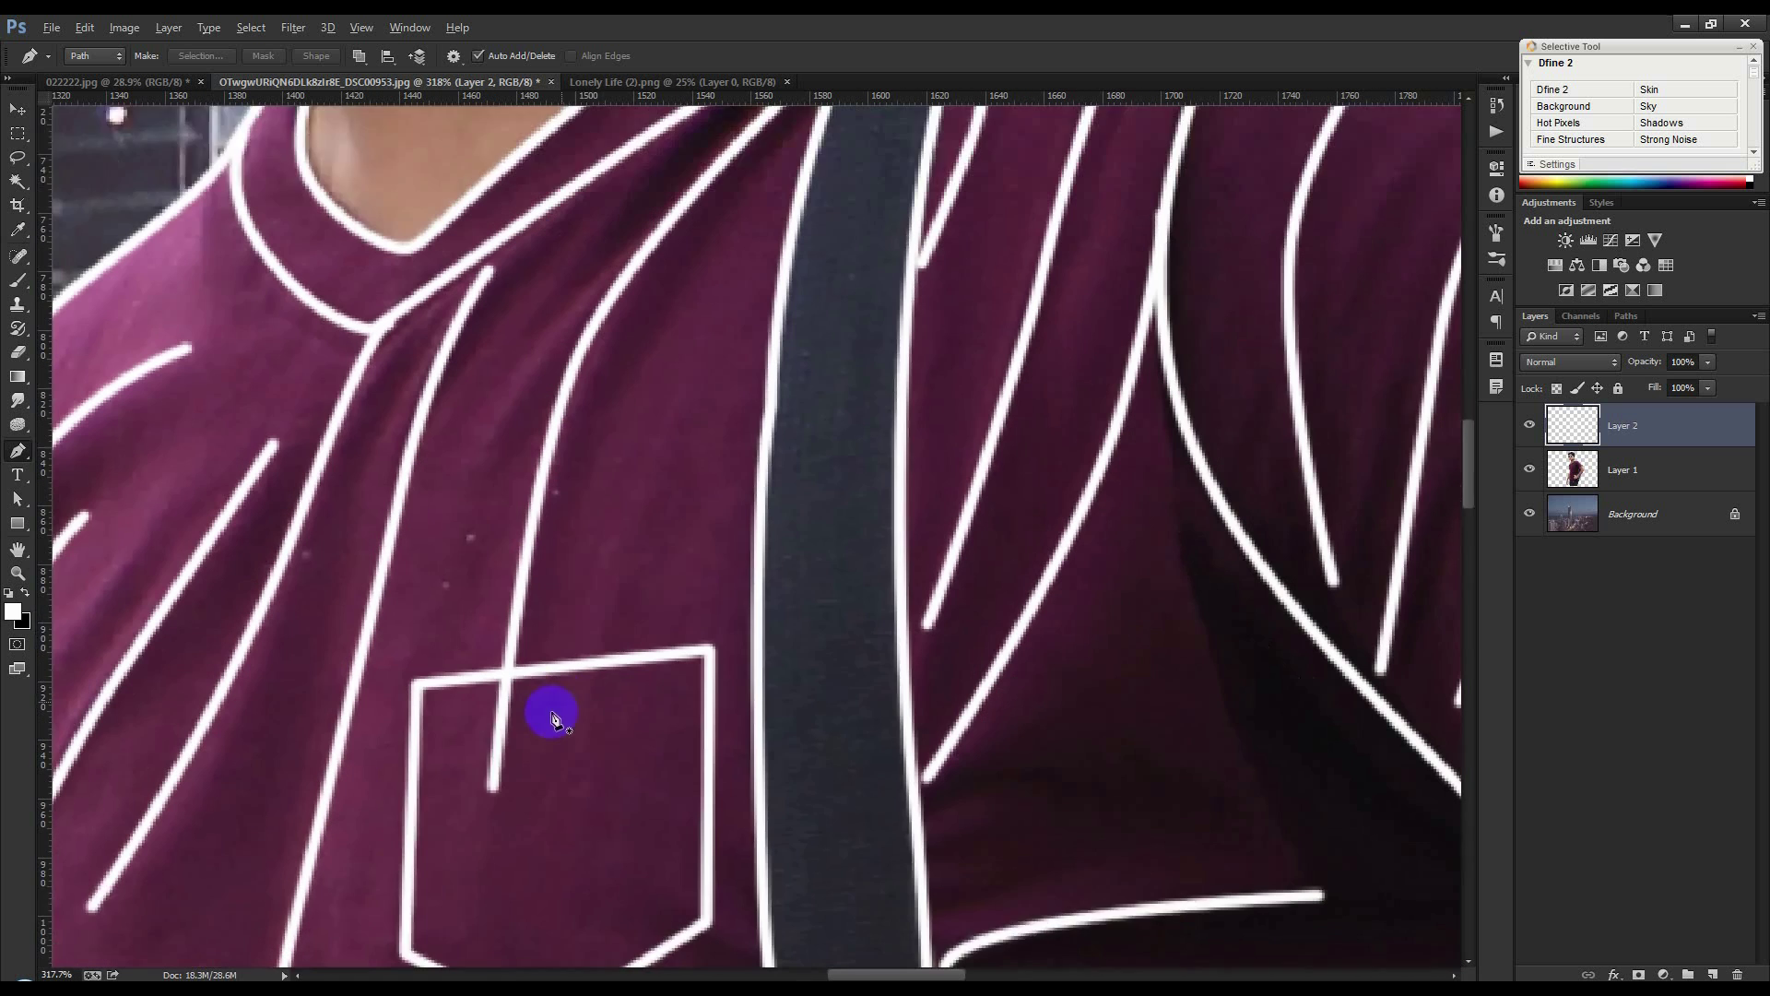
left_click(449, 631)
left_click(671, 606)
left_click(669, 815)
left_click(546, 894)
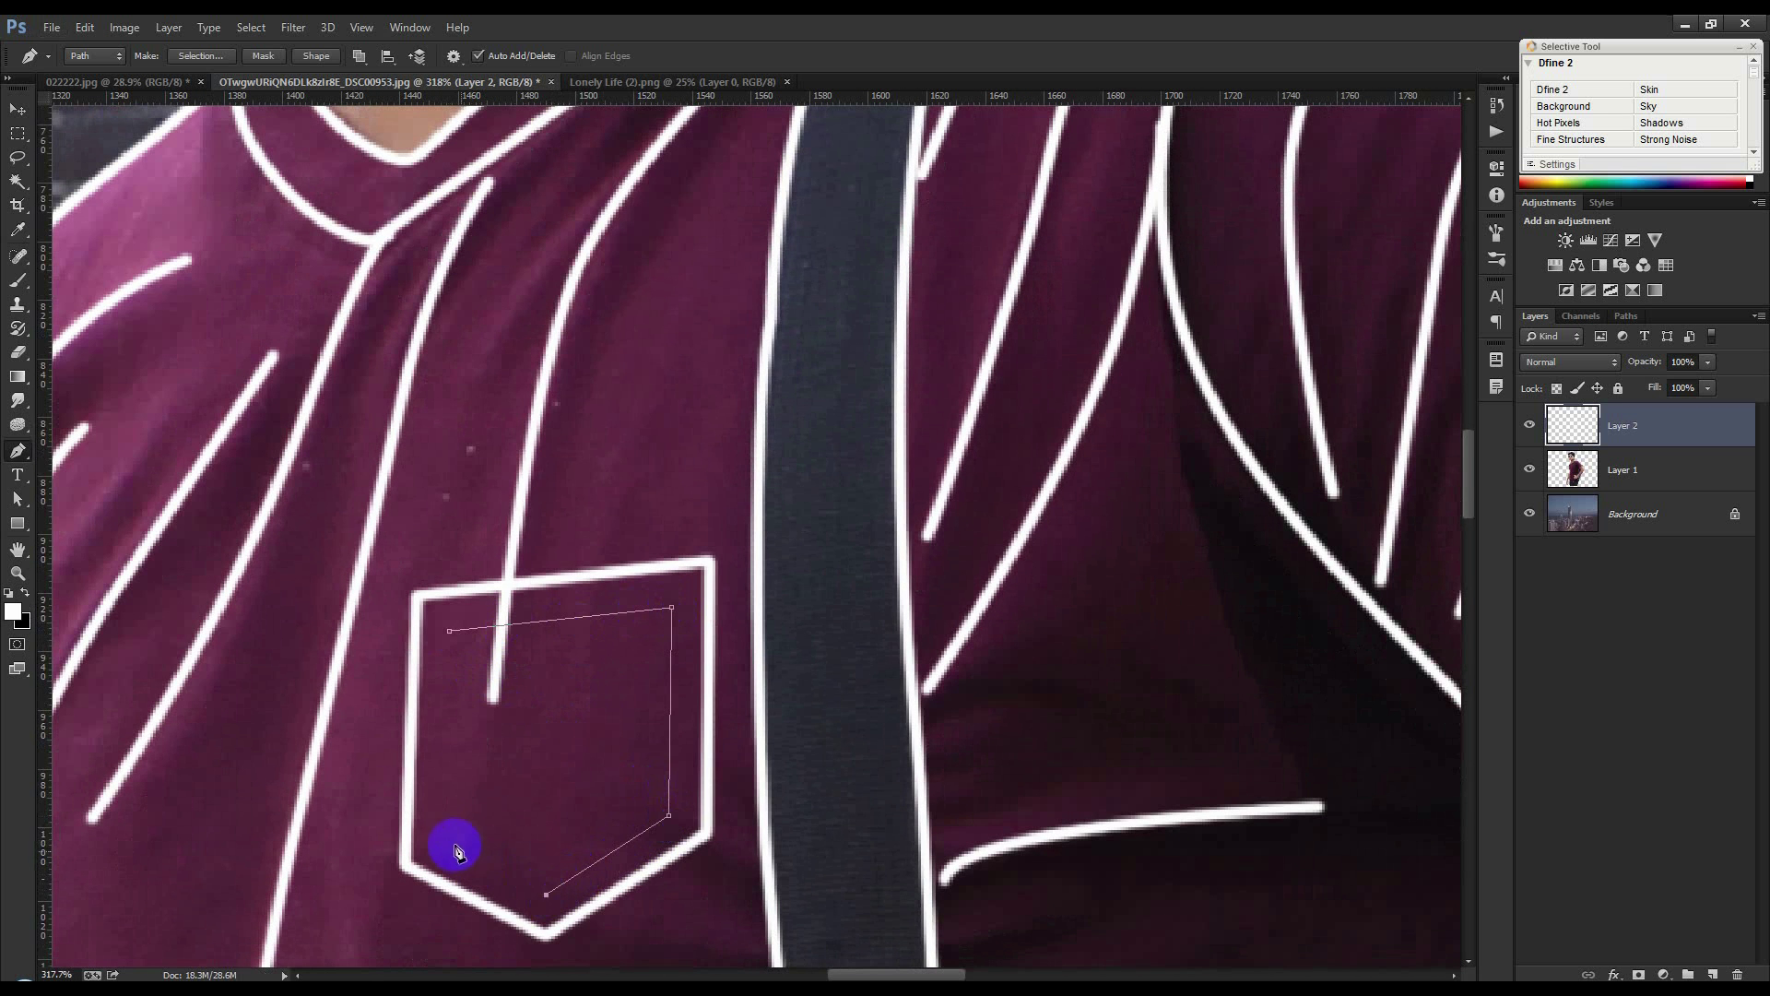
right_click(501, 533)
left_click(449, 631)
right_click(495, 514)
left_click(522, 644)
left_click(989, 345)
right_click(966, 344)
left_click(1003, 380)
Erase the part of the chest fold line that runs through the pocket, using a smaller Eraser for the gap between the outlines
key("e")
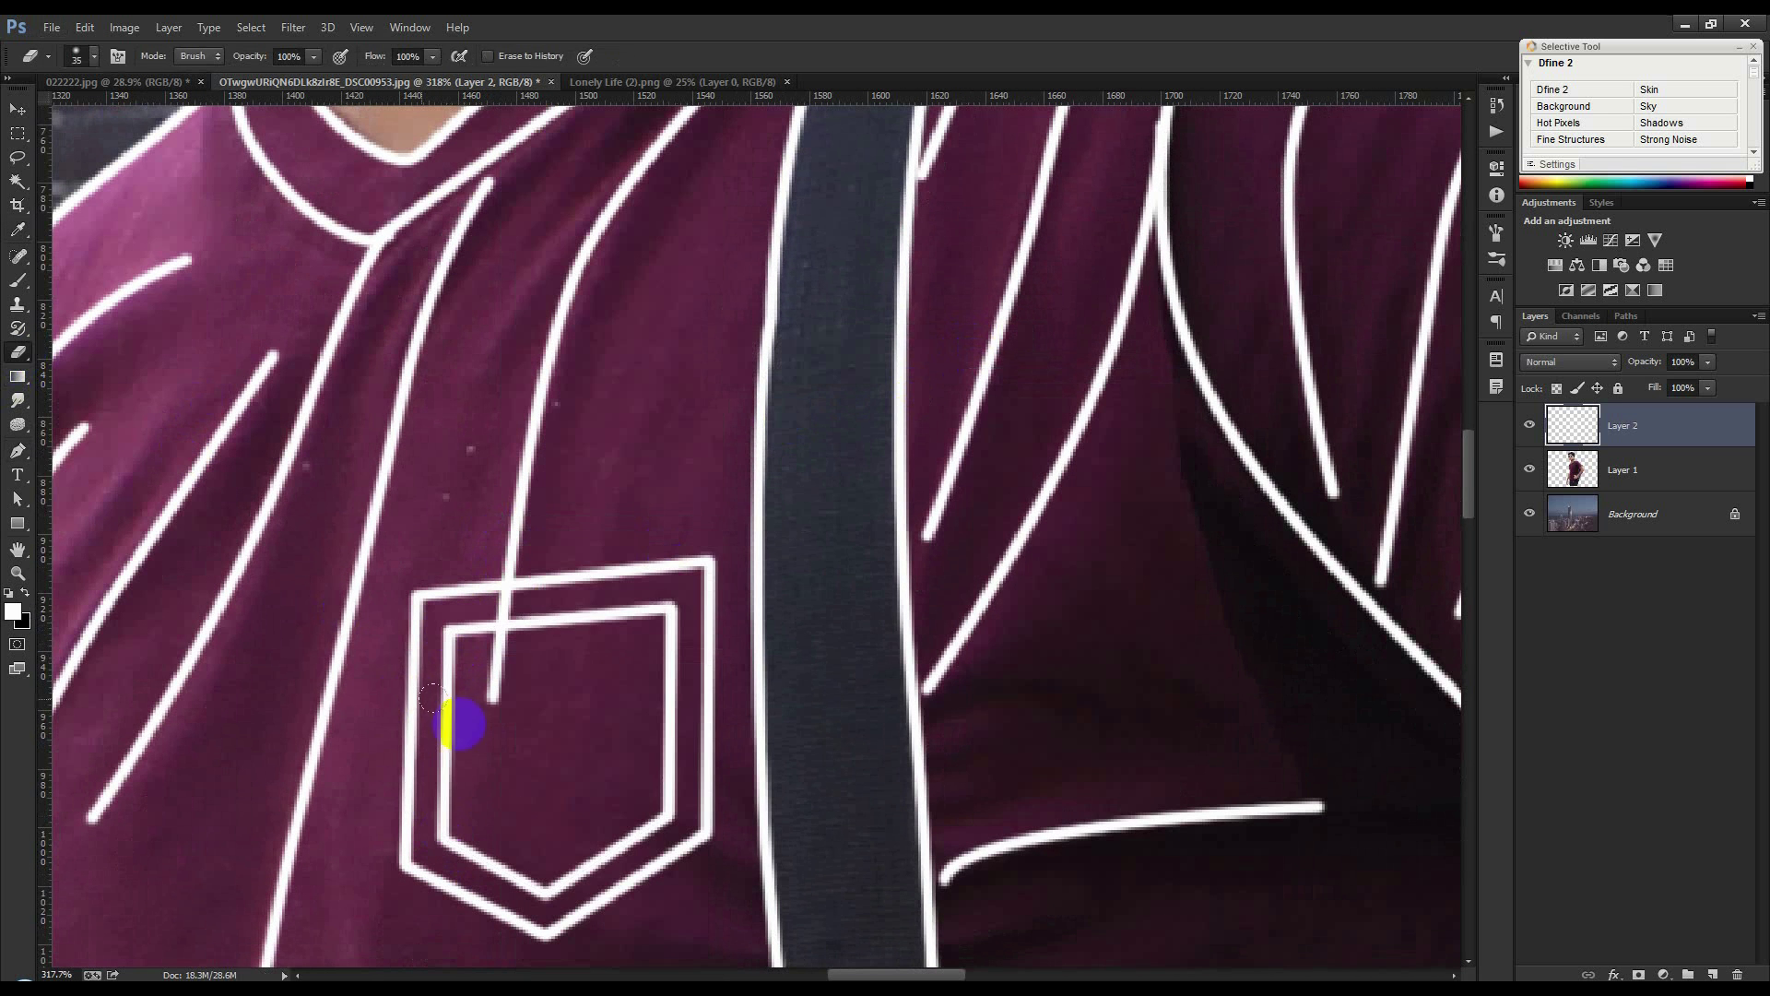
right_click(518, 730)
left_click_drag(651, 597, 639, 598)
left_click_drag(501, 700, 505, 683)
key("bracketleft")
key("bracketleft")
key("bracketleft")
key("bracketleft")
left_click(510, 605)
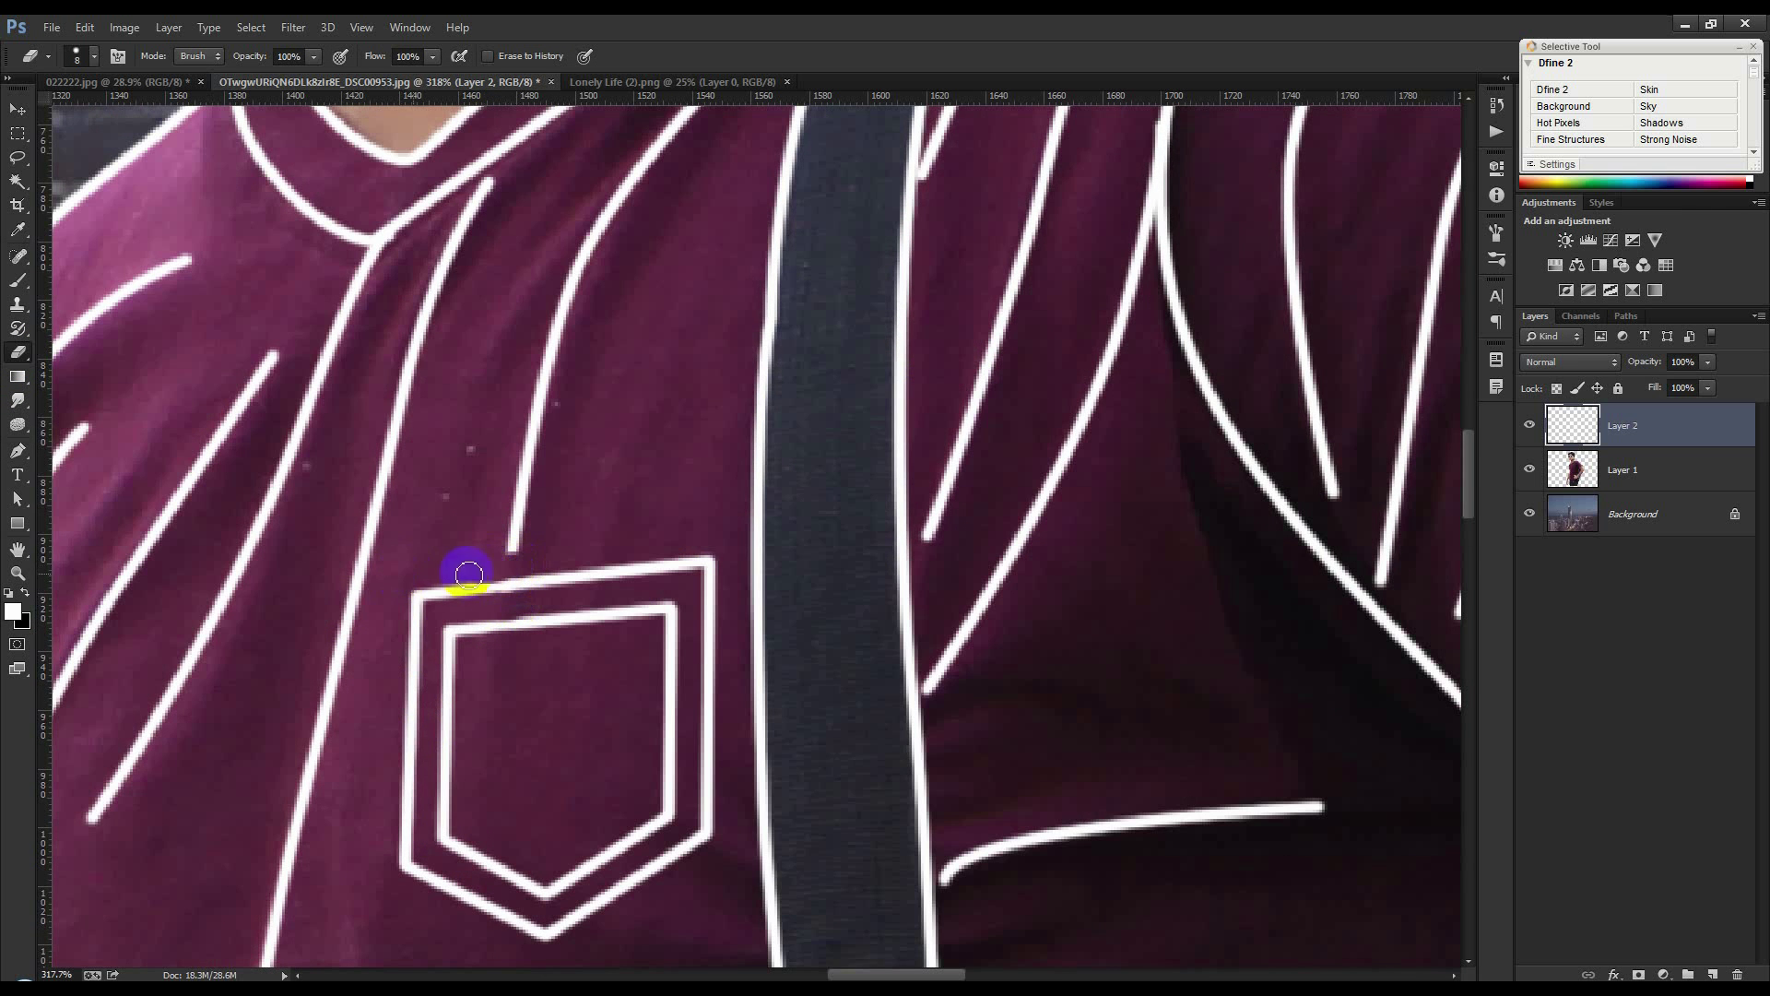
Check the line art over the whole image, hiding Layer 1 and showing it again
scroll(469, 575, "down", 10)
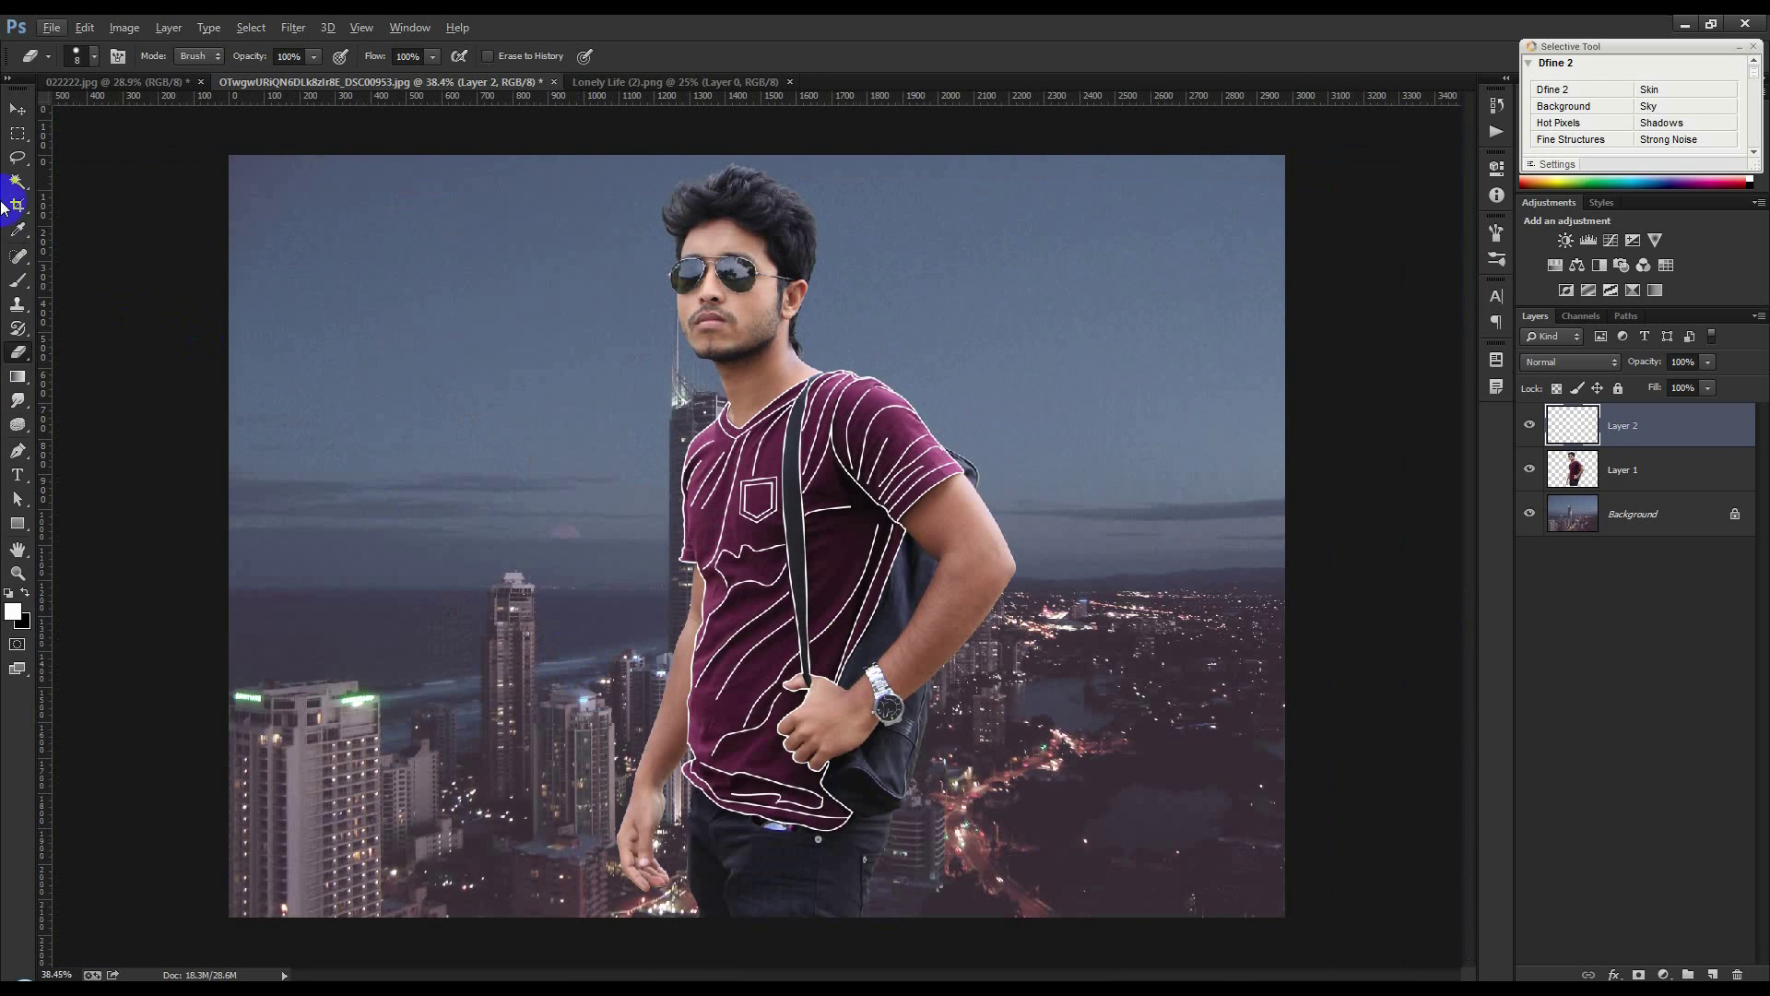
left_click(15, 113)
scroll(632, 593, "up", 1)
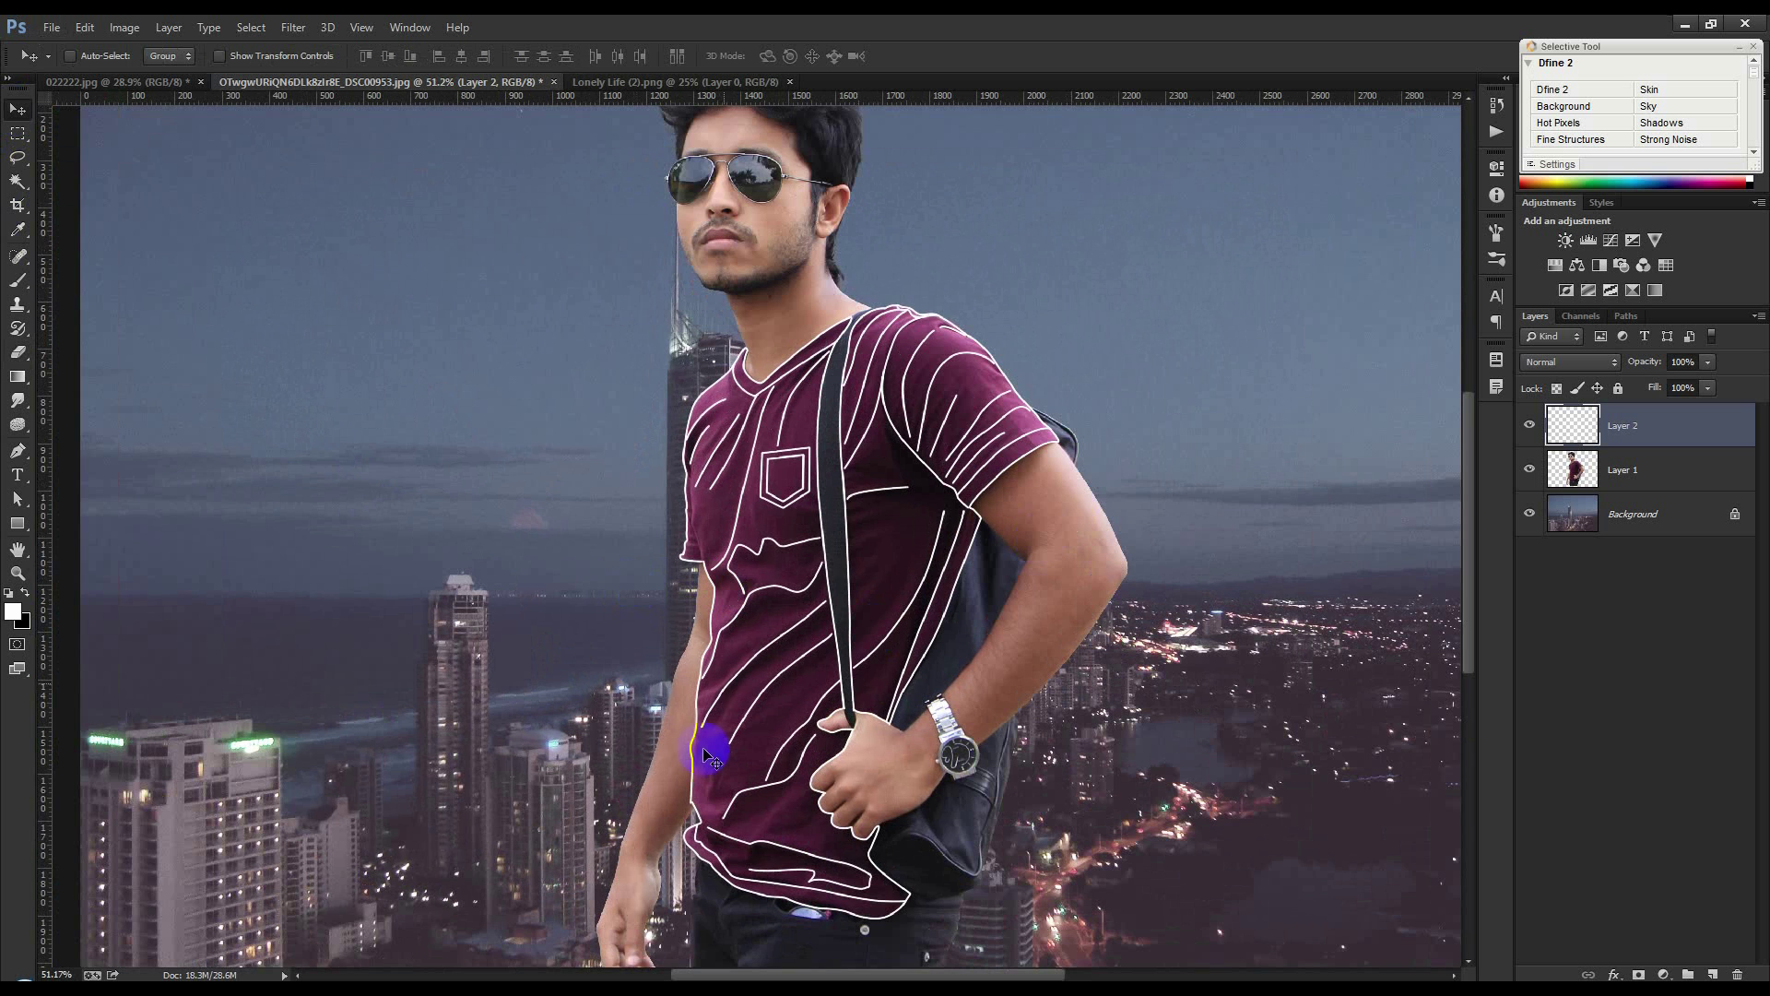
scroll(762, 871, "up", 2)
scroll(752, 801, "down", 2)
scroll(891, 693, "down", 2)
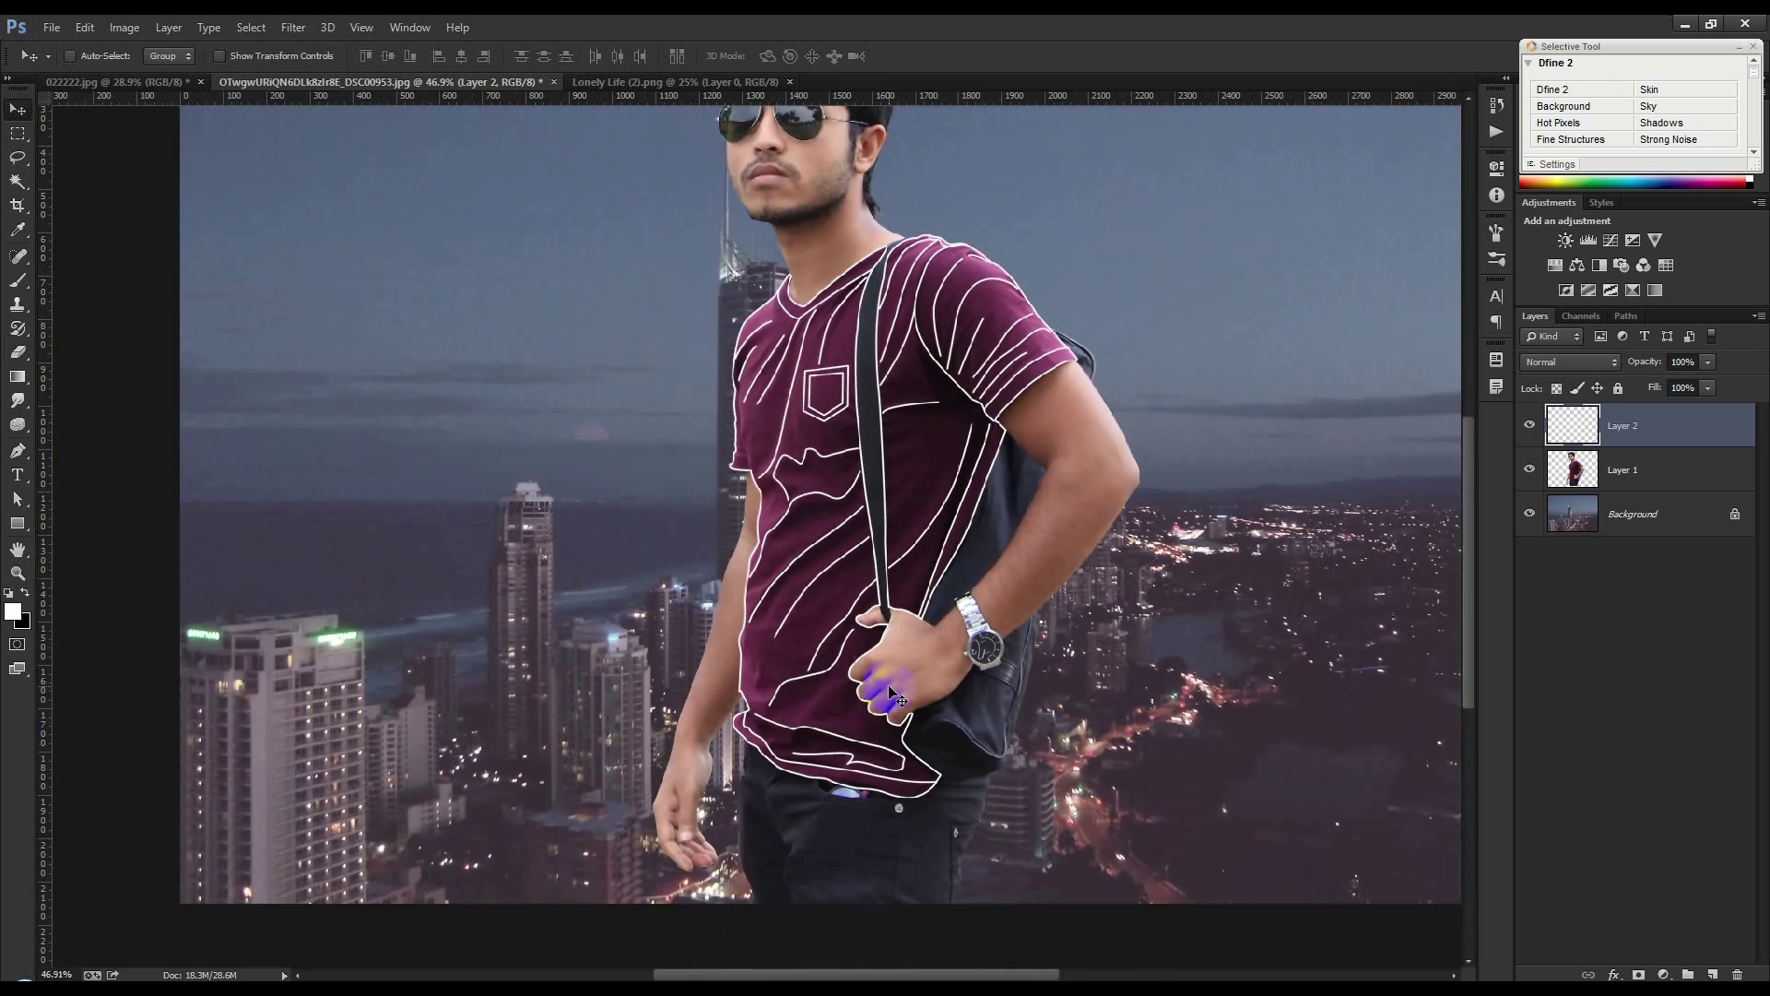
left_click(1647, 480)
left_click(1530, 470)
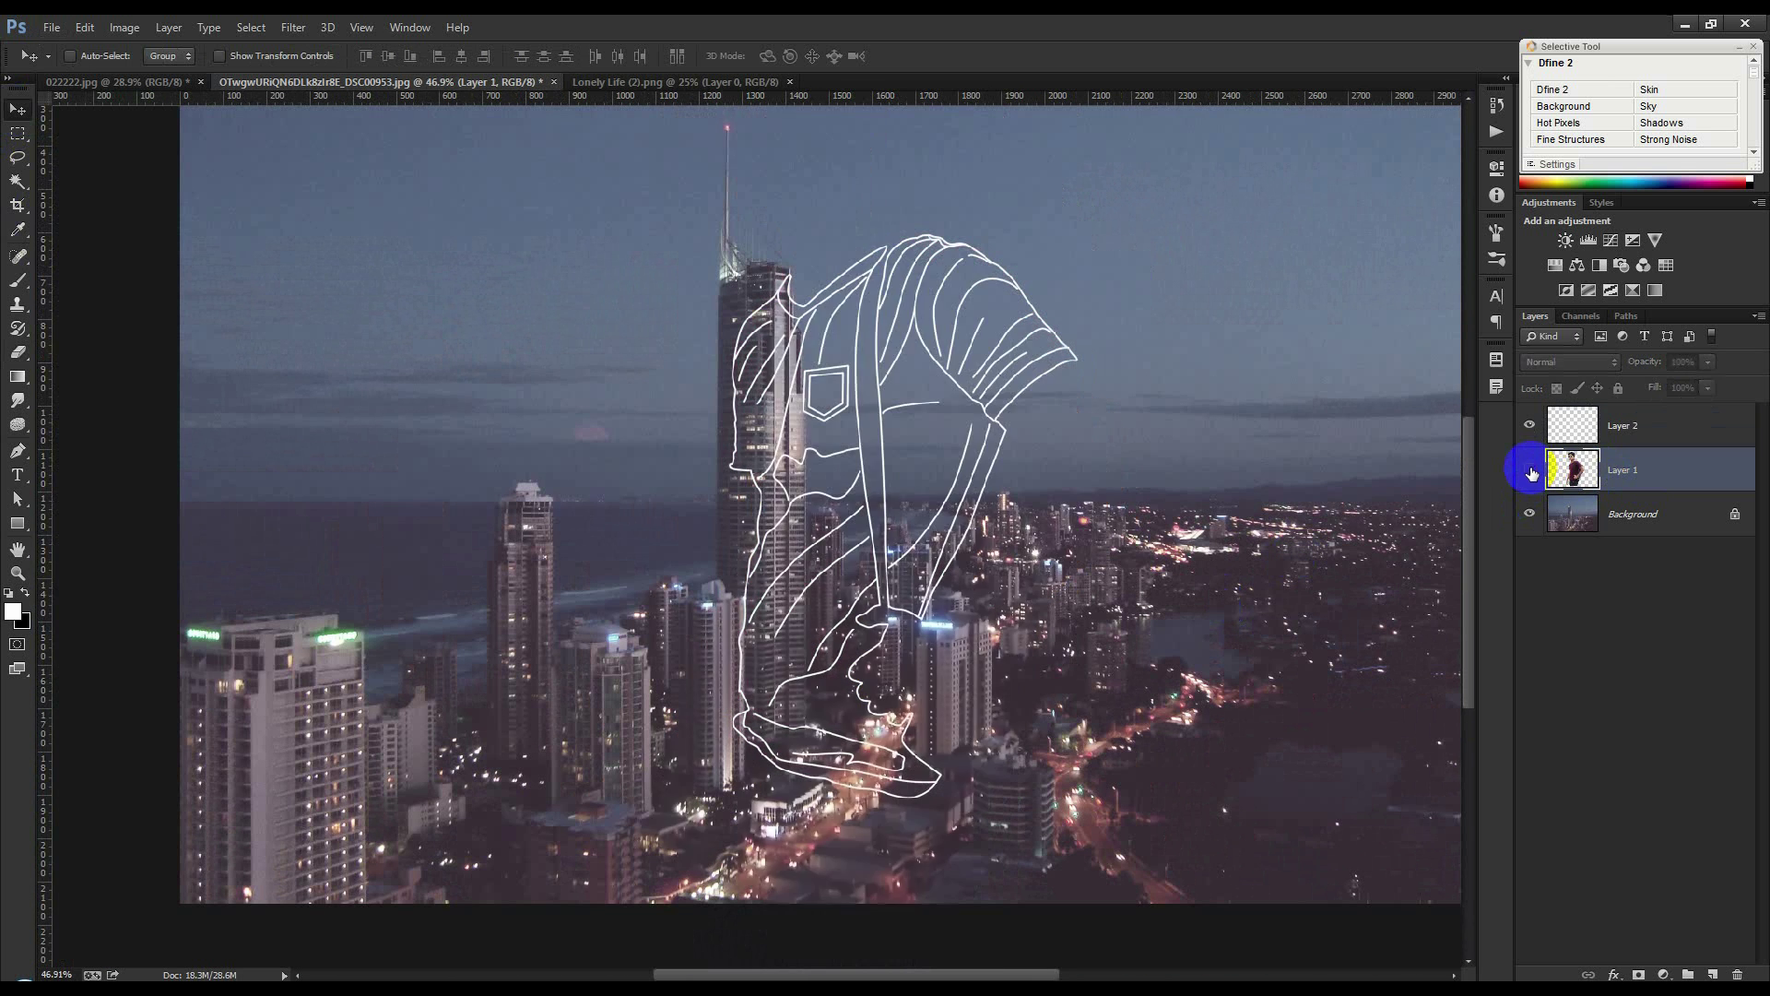
left_click(1529, 470)
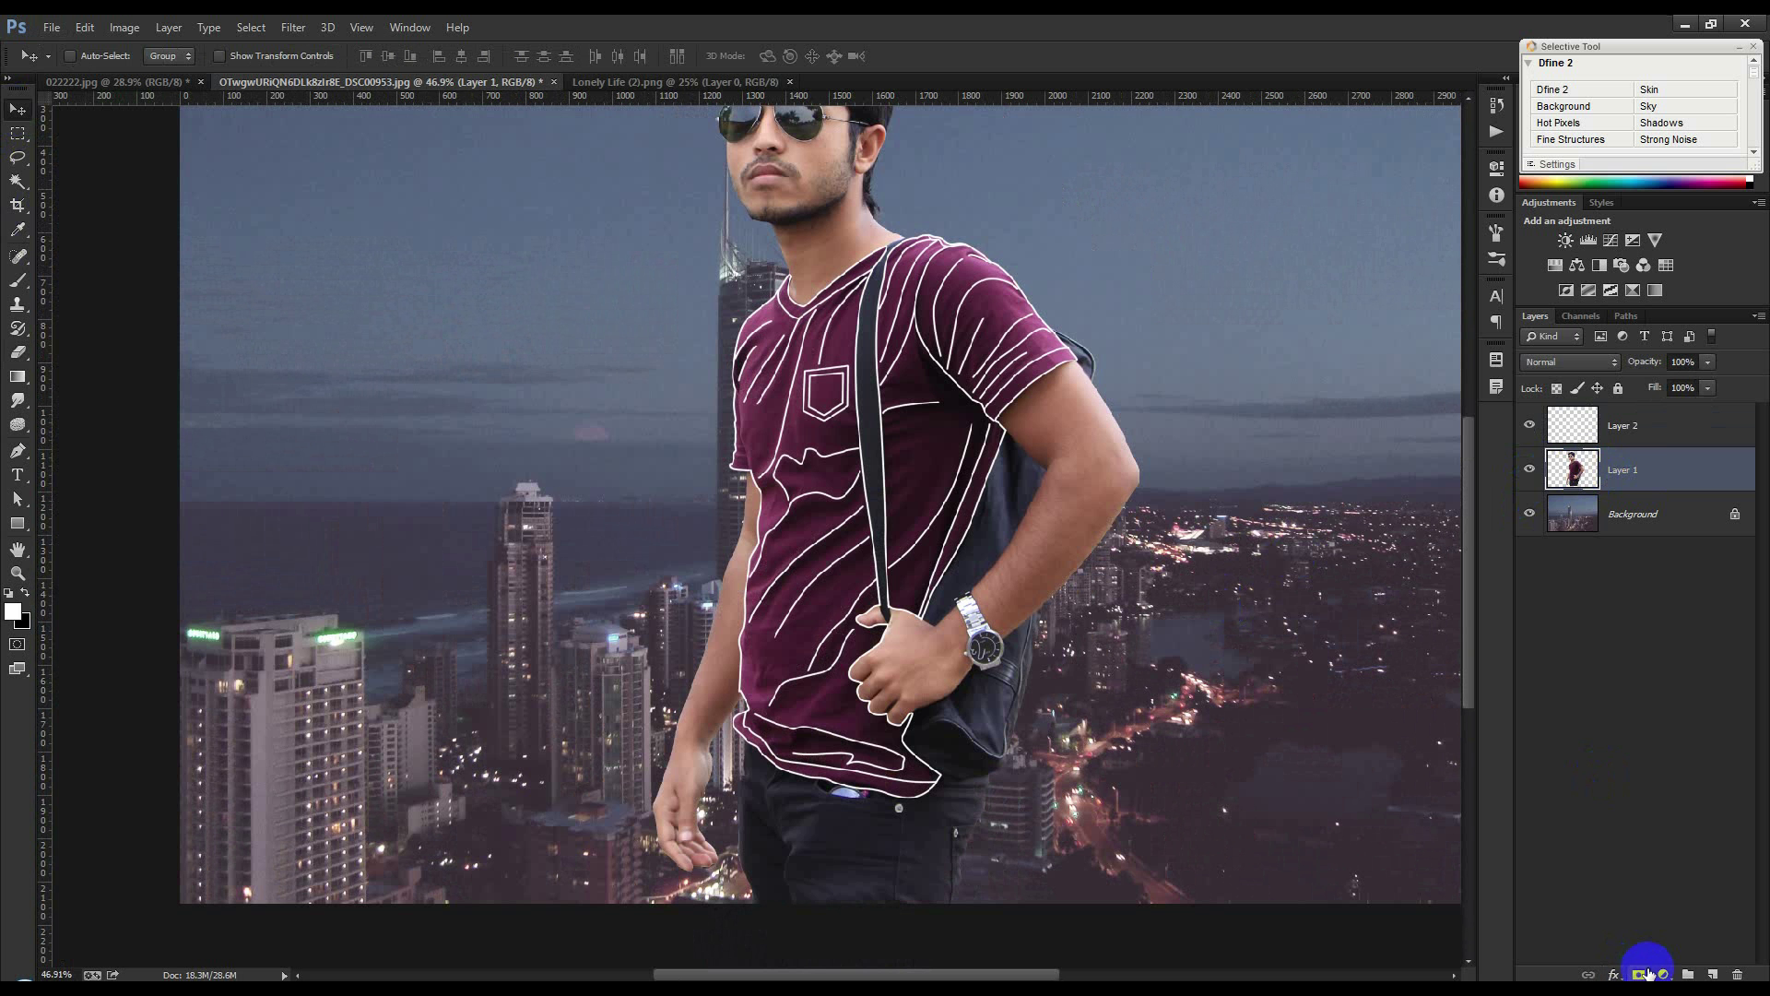
Add a layer mask to Layer 1 and enlarge the Brush for painting on the mask in black
left_click(1645, 975)
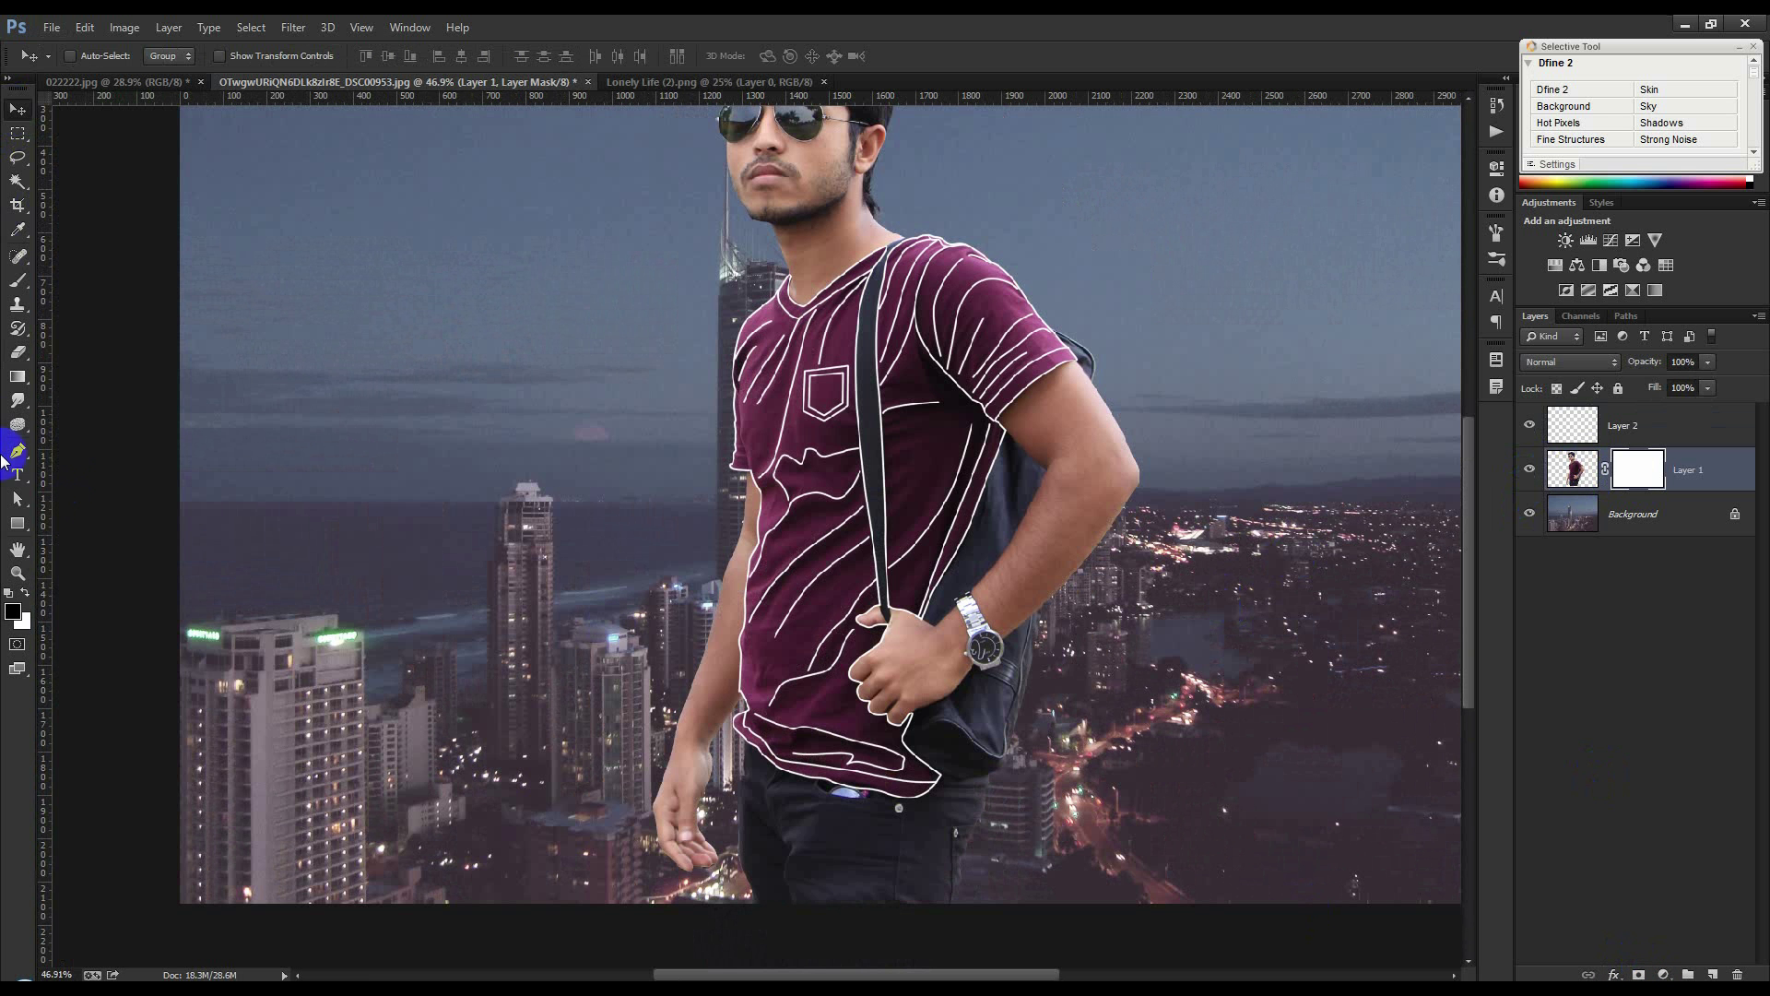
left_click(18, 284)
scroll(867, 443, "up", 5)
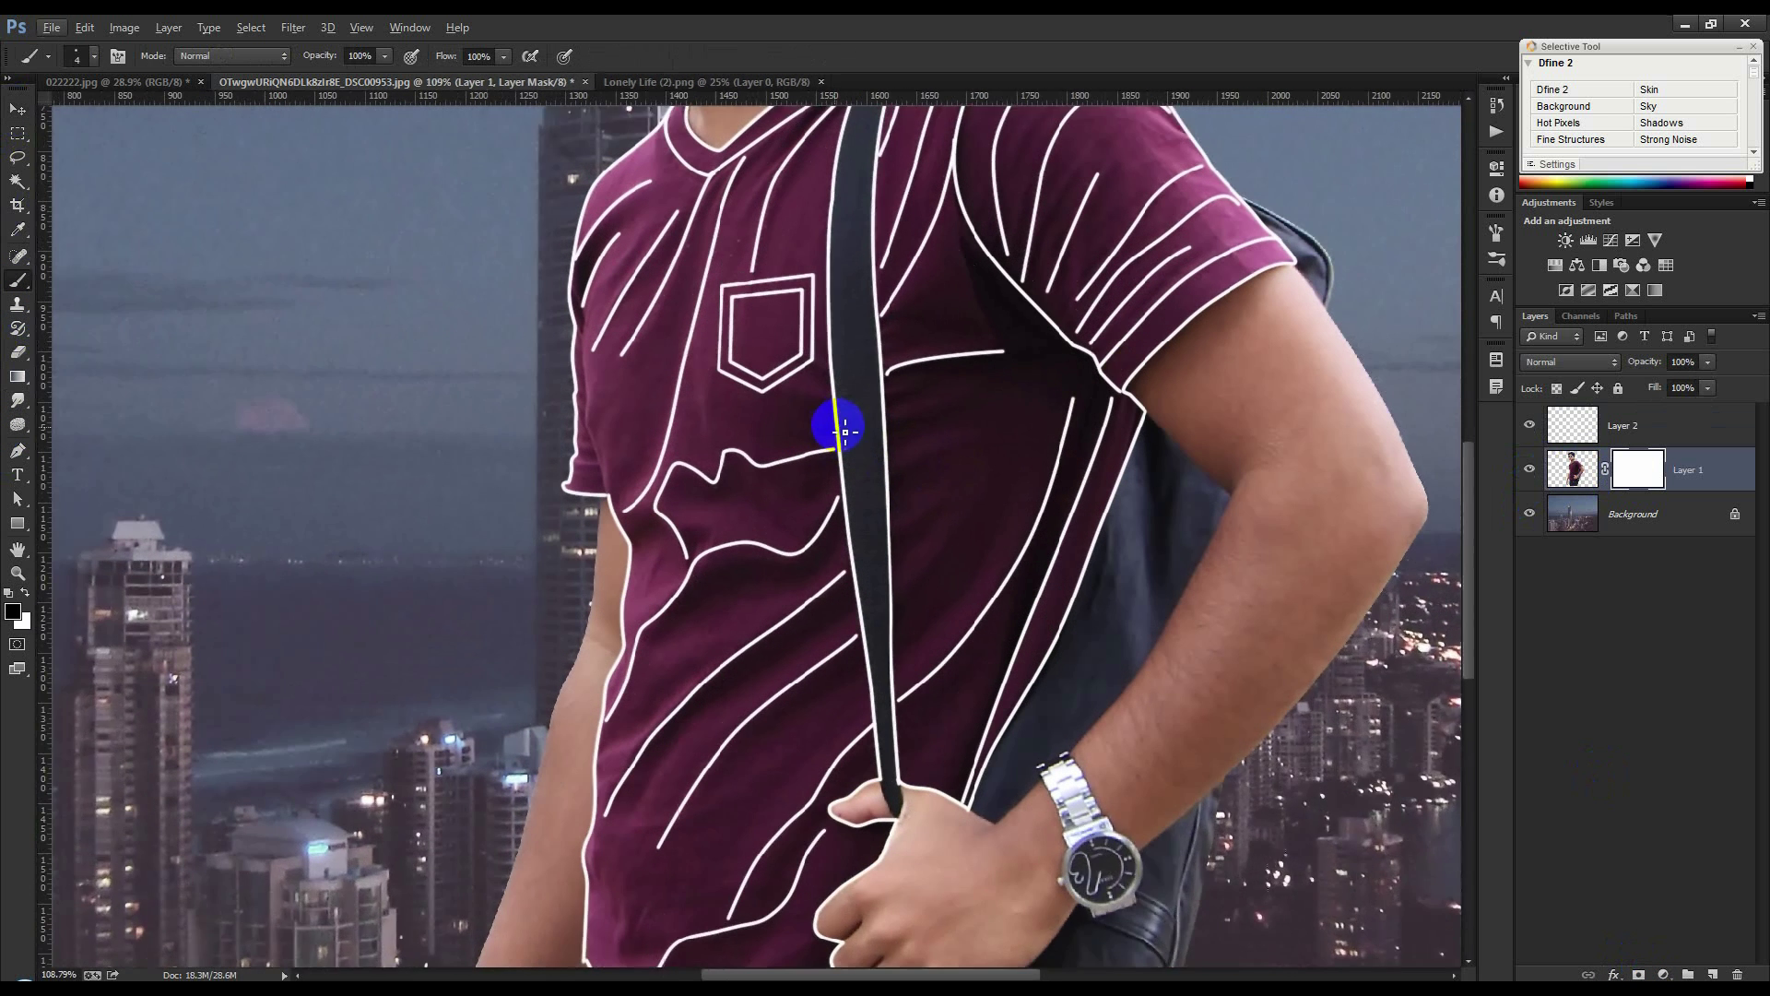
key("bracketright")
key("bracketright")
key("bracketright")
key("bracketright")
key("bracketright")
key("bracketright")
key("bracketright")
key("bracketright")
key("bracketright")
key("bracketright")
key("bracketright")
key("bracketright")
key("bracketright")
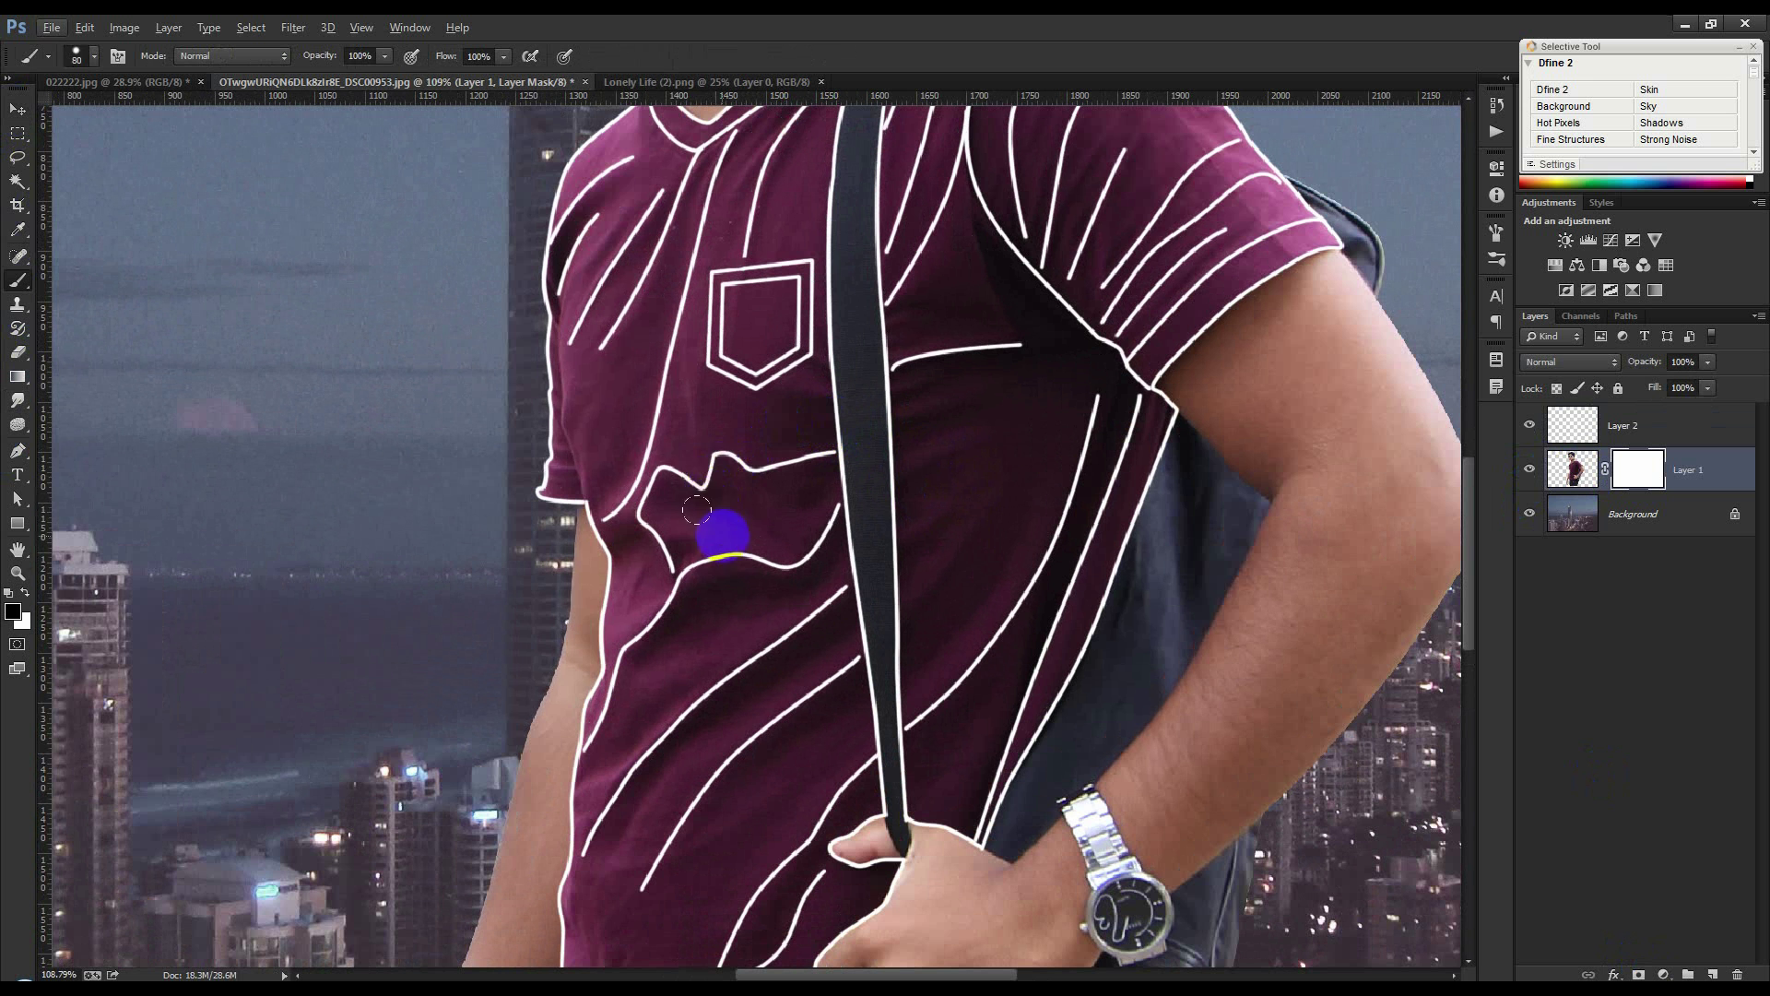
Paint black on Layer 1's mask over the sleeve and chest up to the strap, revealing the city behind the line art
mouse_move(723, 533)
left_mouse_down()
mouse_move(672, 457)
mouse_move(590, 439)
left_mouse_up()
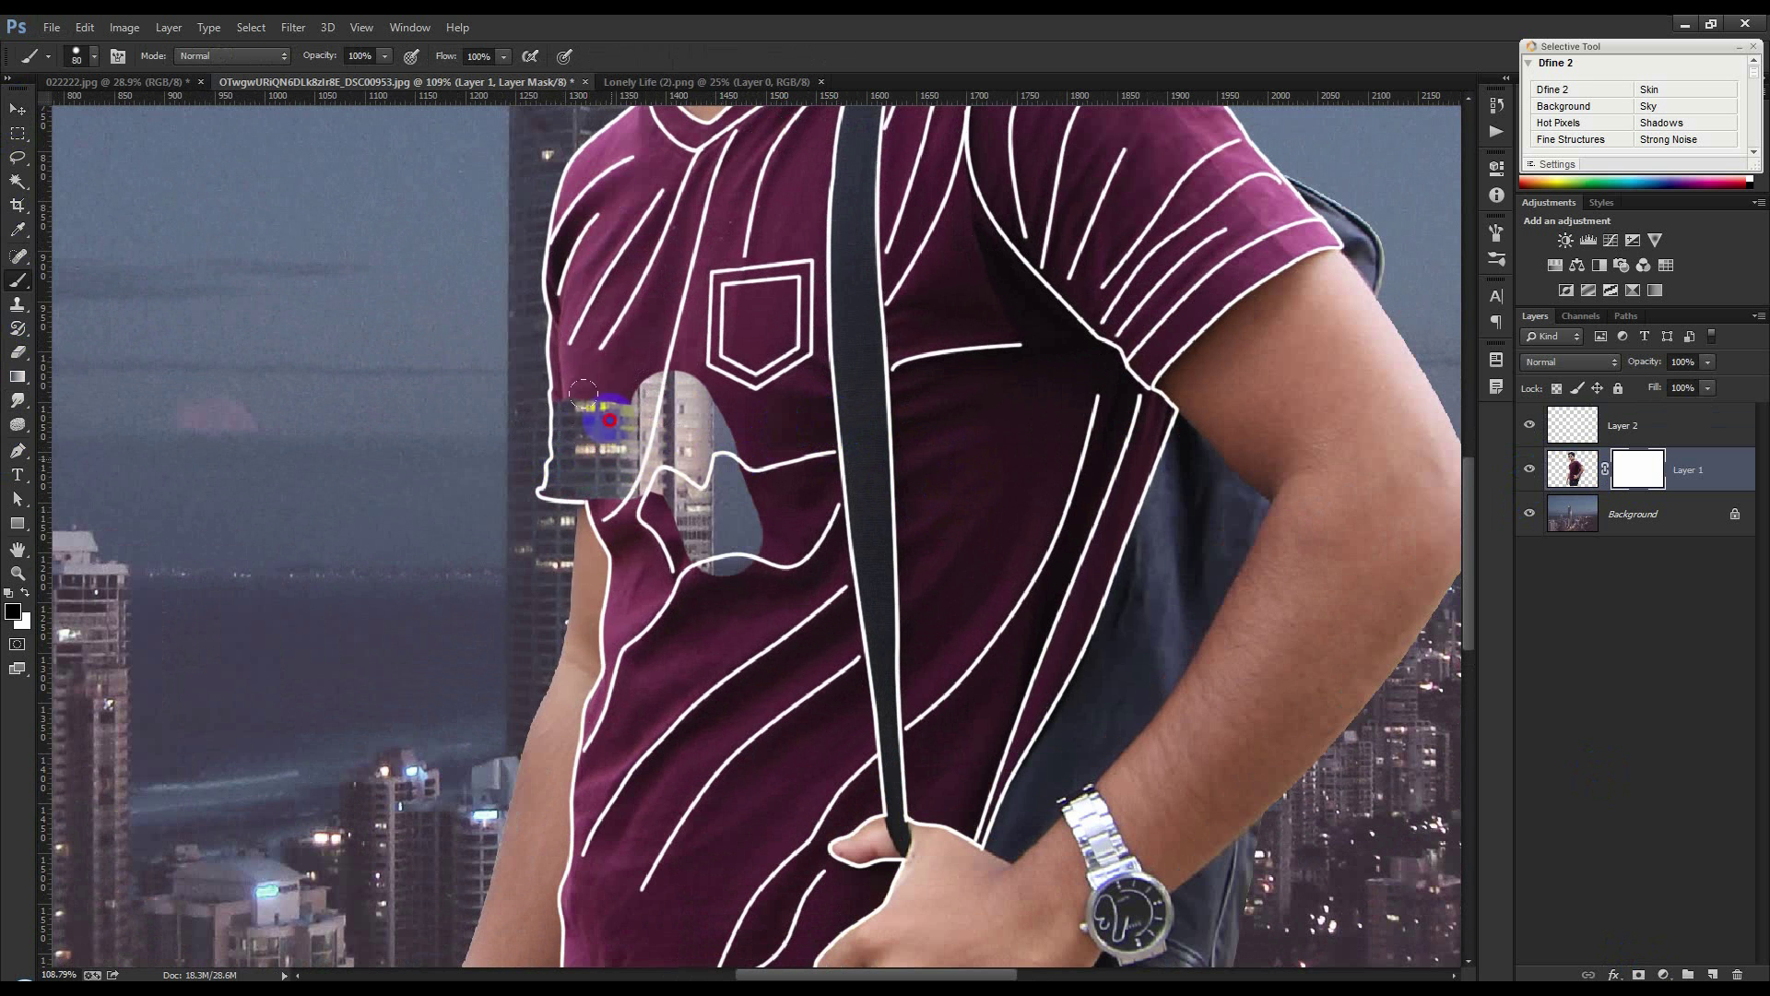
mouse_move(610, 419)
left_mouse_down()
mouse_move(564, 290)
mouse_move(559, 190)
mouse_move(633, 267)
mouse_move(570, 287)
mouse_move(665, 704)
mouse_move(737, 258)
mouse_move(700, 458)
mouse_move(778, 617)
mouse_move(833, 662)
mouse_move(1021, 740)
mouse_move(1170, 676)
mouse_move(387, 684)
left_mouse_up()
scroll(626, 464, "up", 5)
scroll(616, 525, "up", 2)
scroll(615, 518, "up", 5)
scroll(732, 691, "up", 8)
mouse_move(593, 645)
left_mouse_down()
mouse_move(395, 842)
mouse_move(525, 423)
mouse_move(433, 600)
mouse_move(656, 399)
mouse_move(703, 296)
mouse_move(680, 735)
mouse_move(621, 245)
mouse_move(474, 332)
mouse_move(370, 729)
mouse_move(585, 424)
mouse_move(619, 312)
mouse_move(624, 562)
mouse_move(652, 664)
mouse_move(596, 547)
mouse_move(492, 12)
left_mouse_up()
mouse_move(548, 240)
left_mouse_down()
mouse_move(546, 324)
mouse_move(580, 459)
left_mouse_up()
scroll(550, 410, "down", 3)
scroll(550, 410, "down", 1)
left_click_drag(557, 519, 505, 519)
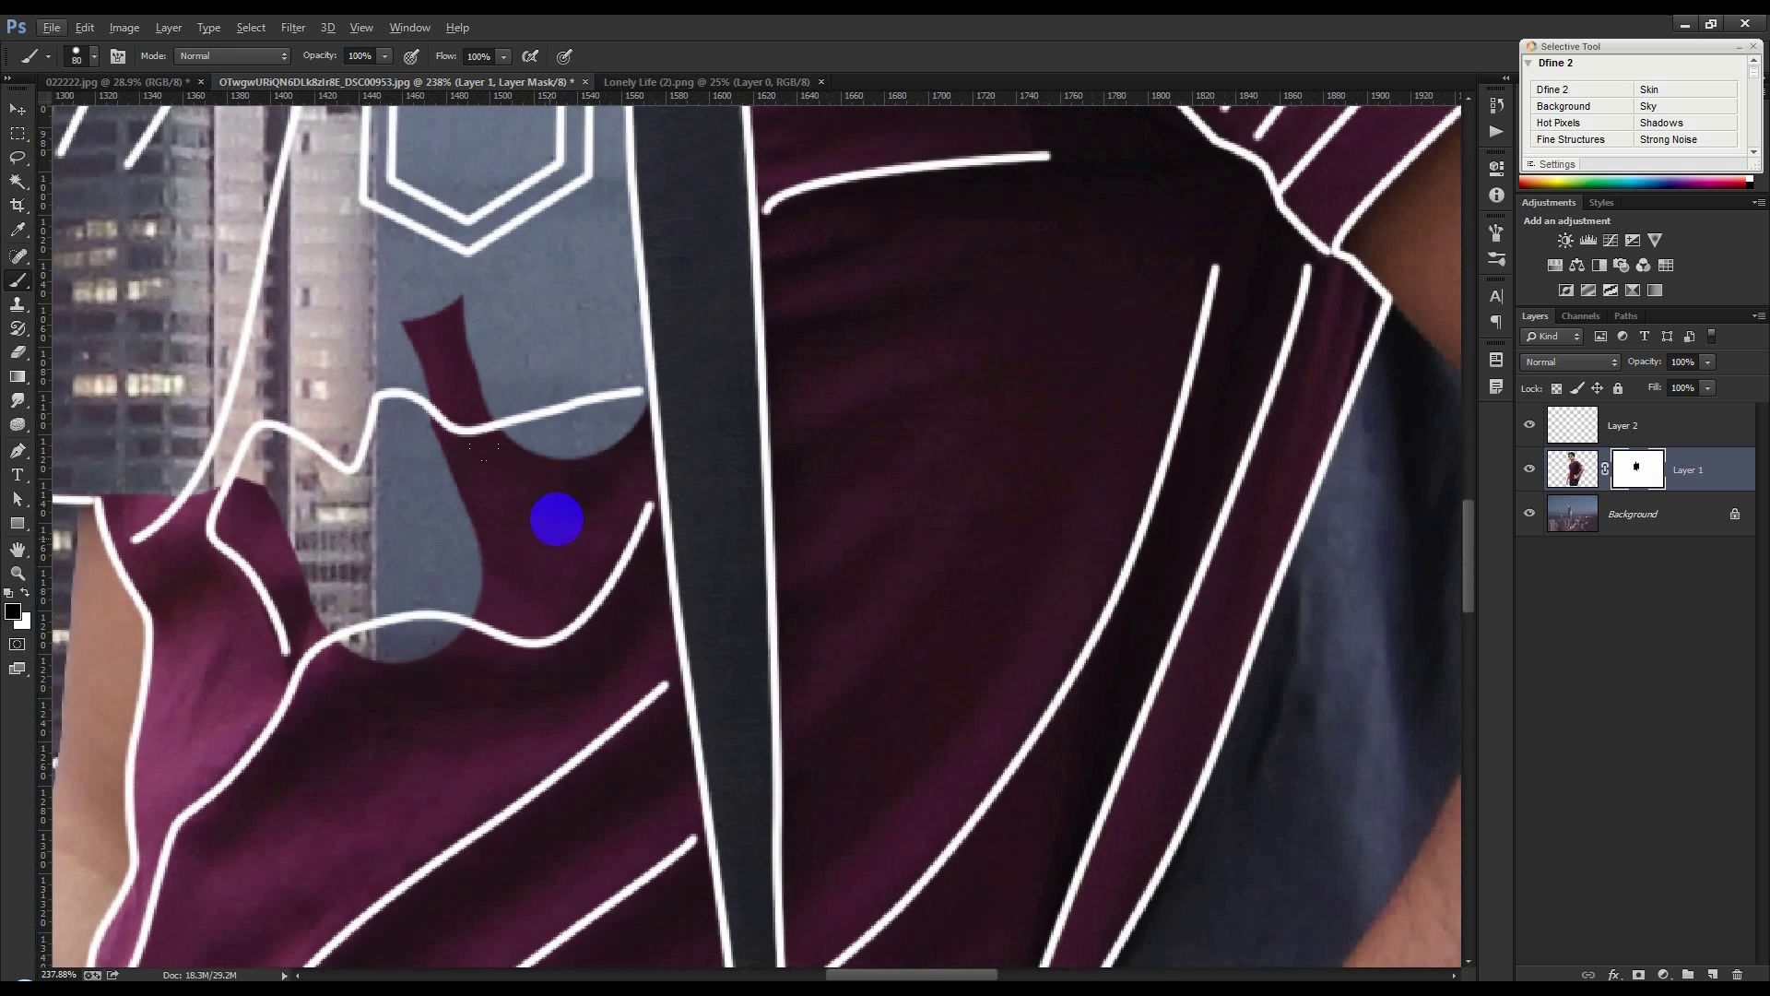
Start a Polygonal Lasso outline along the strap's inner white edge, from the masked chest area down to the thumb
right_click(22, 158)
left_click(104, 174)
scroll(696, 297, "up", 3)
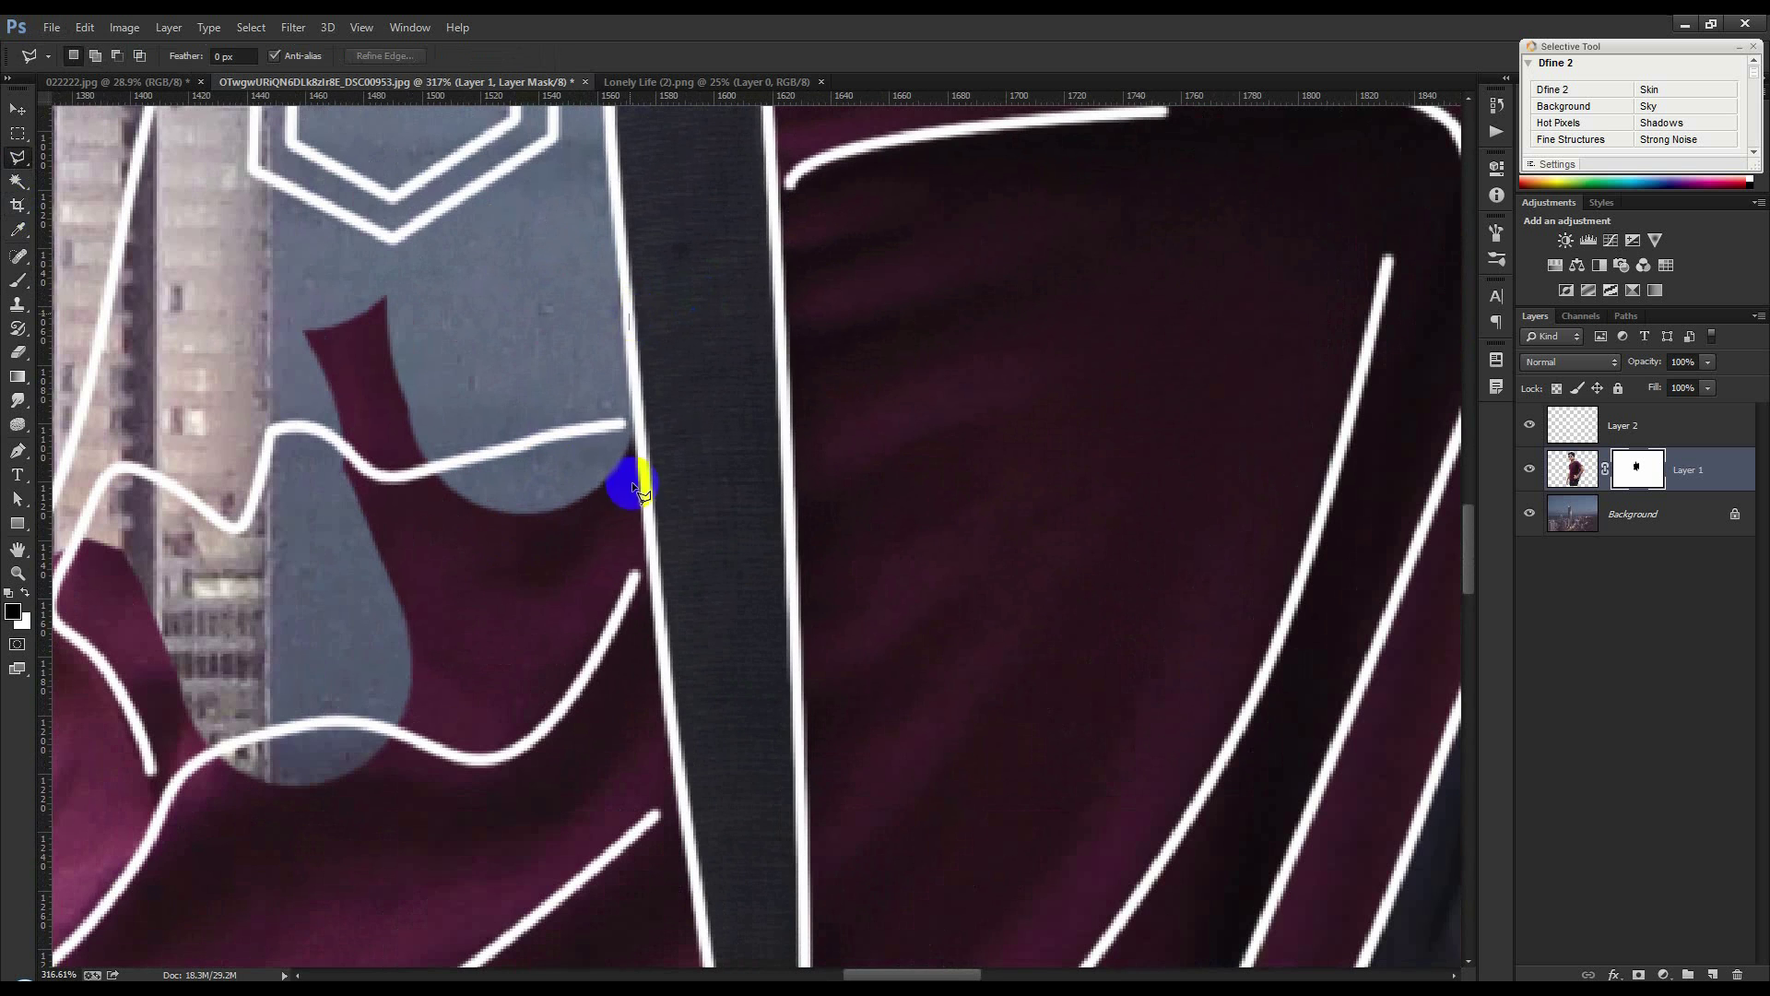
left_click(653, 553)
left_click_drag(680, 765, 663, 245)
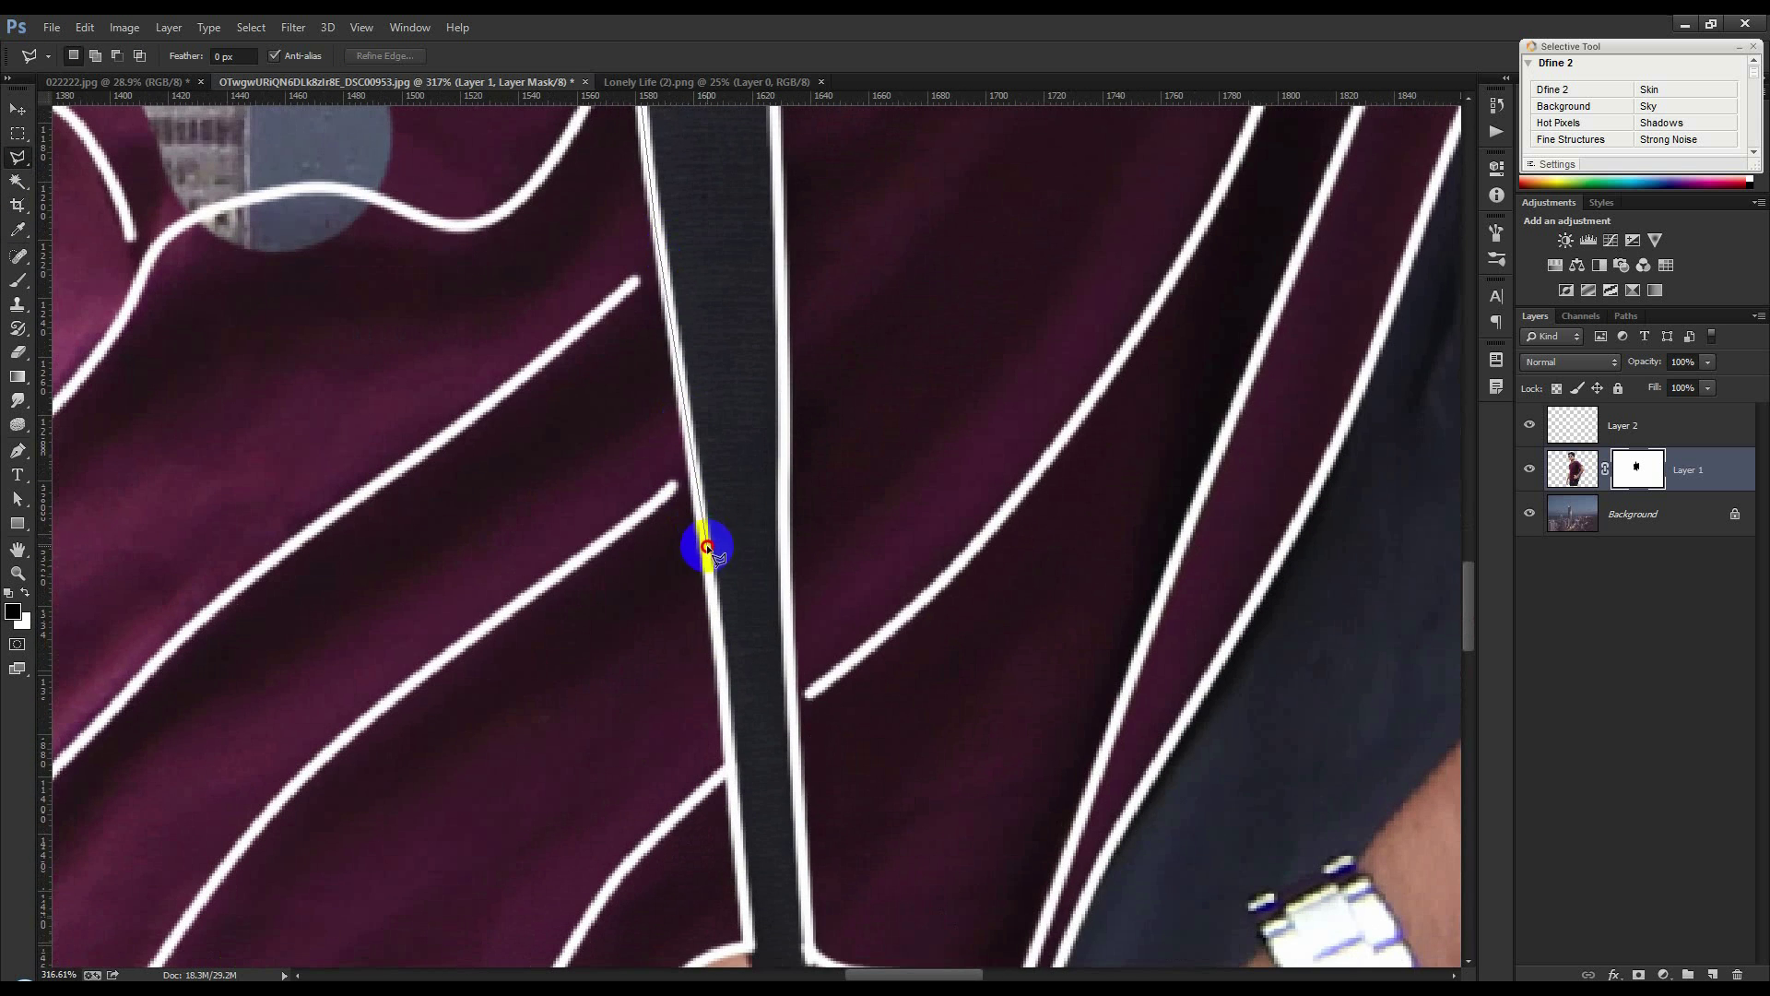
left_click_drag(707, 548, 711, 273)
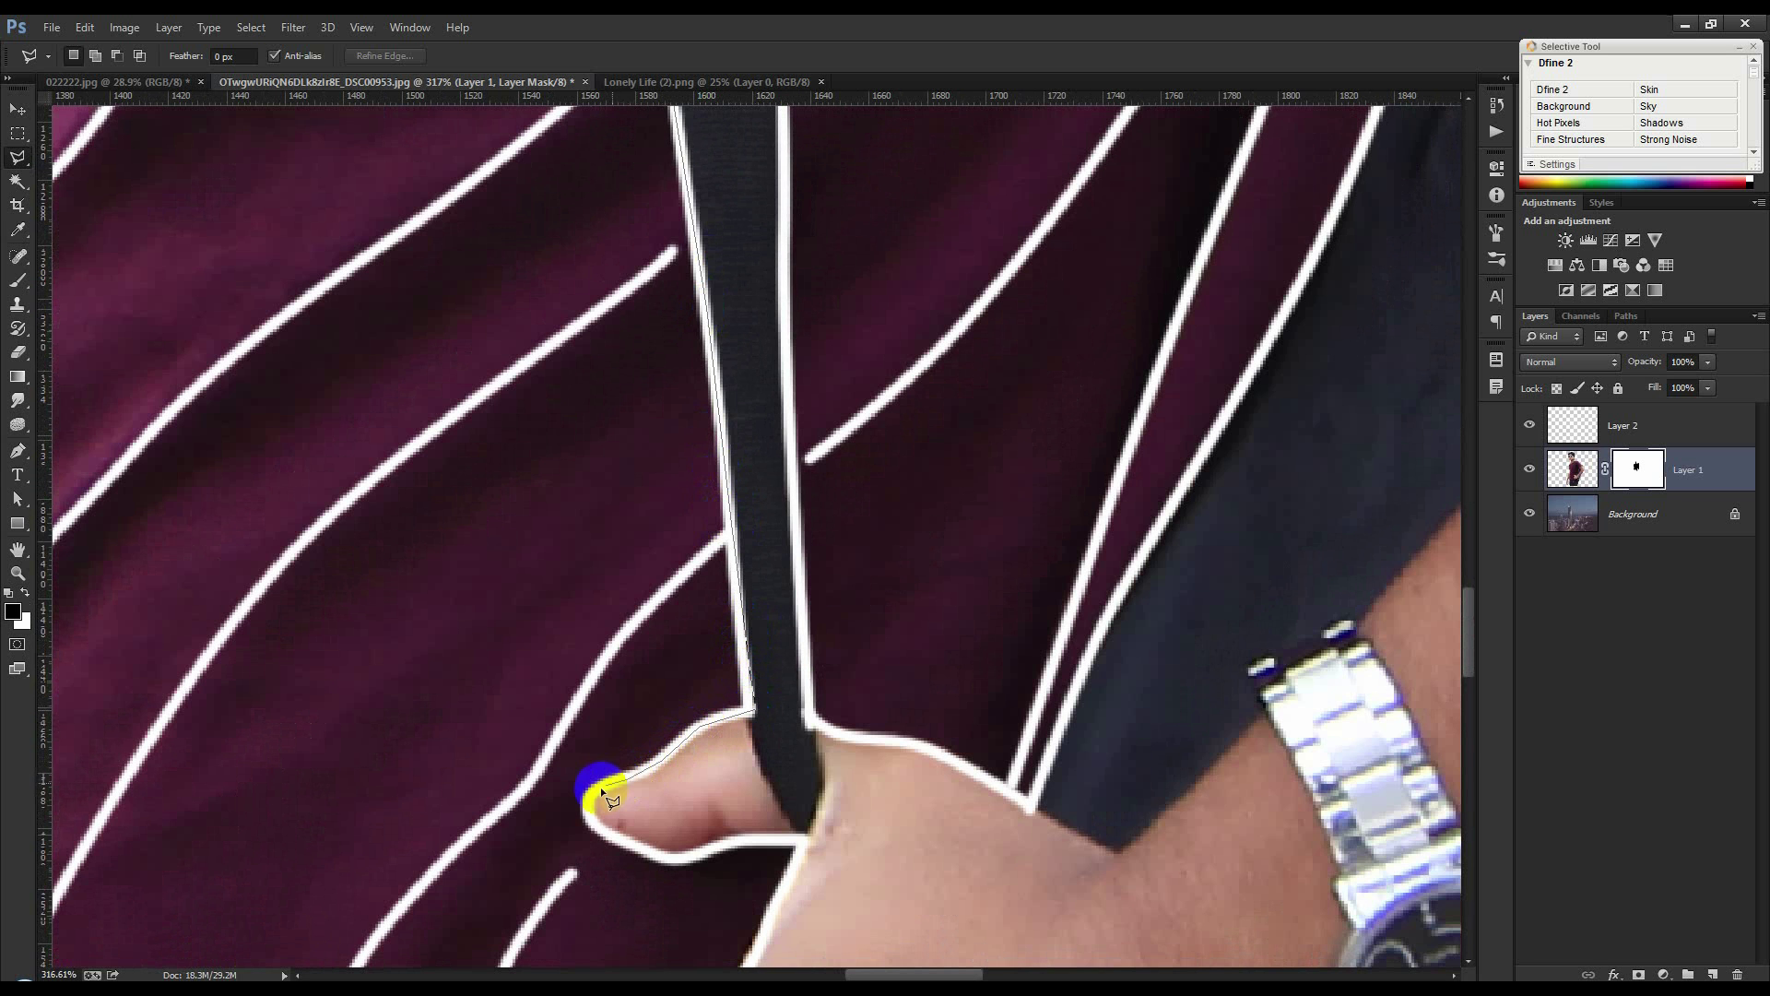
Continue the lasso outline around the thumb and along the white edge of the hand to the end of the first finger
left_click(585, 810)
left_click(650, 859)
left_click(705, 856)
left_click_drag(855, 628, 923, 296)
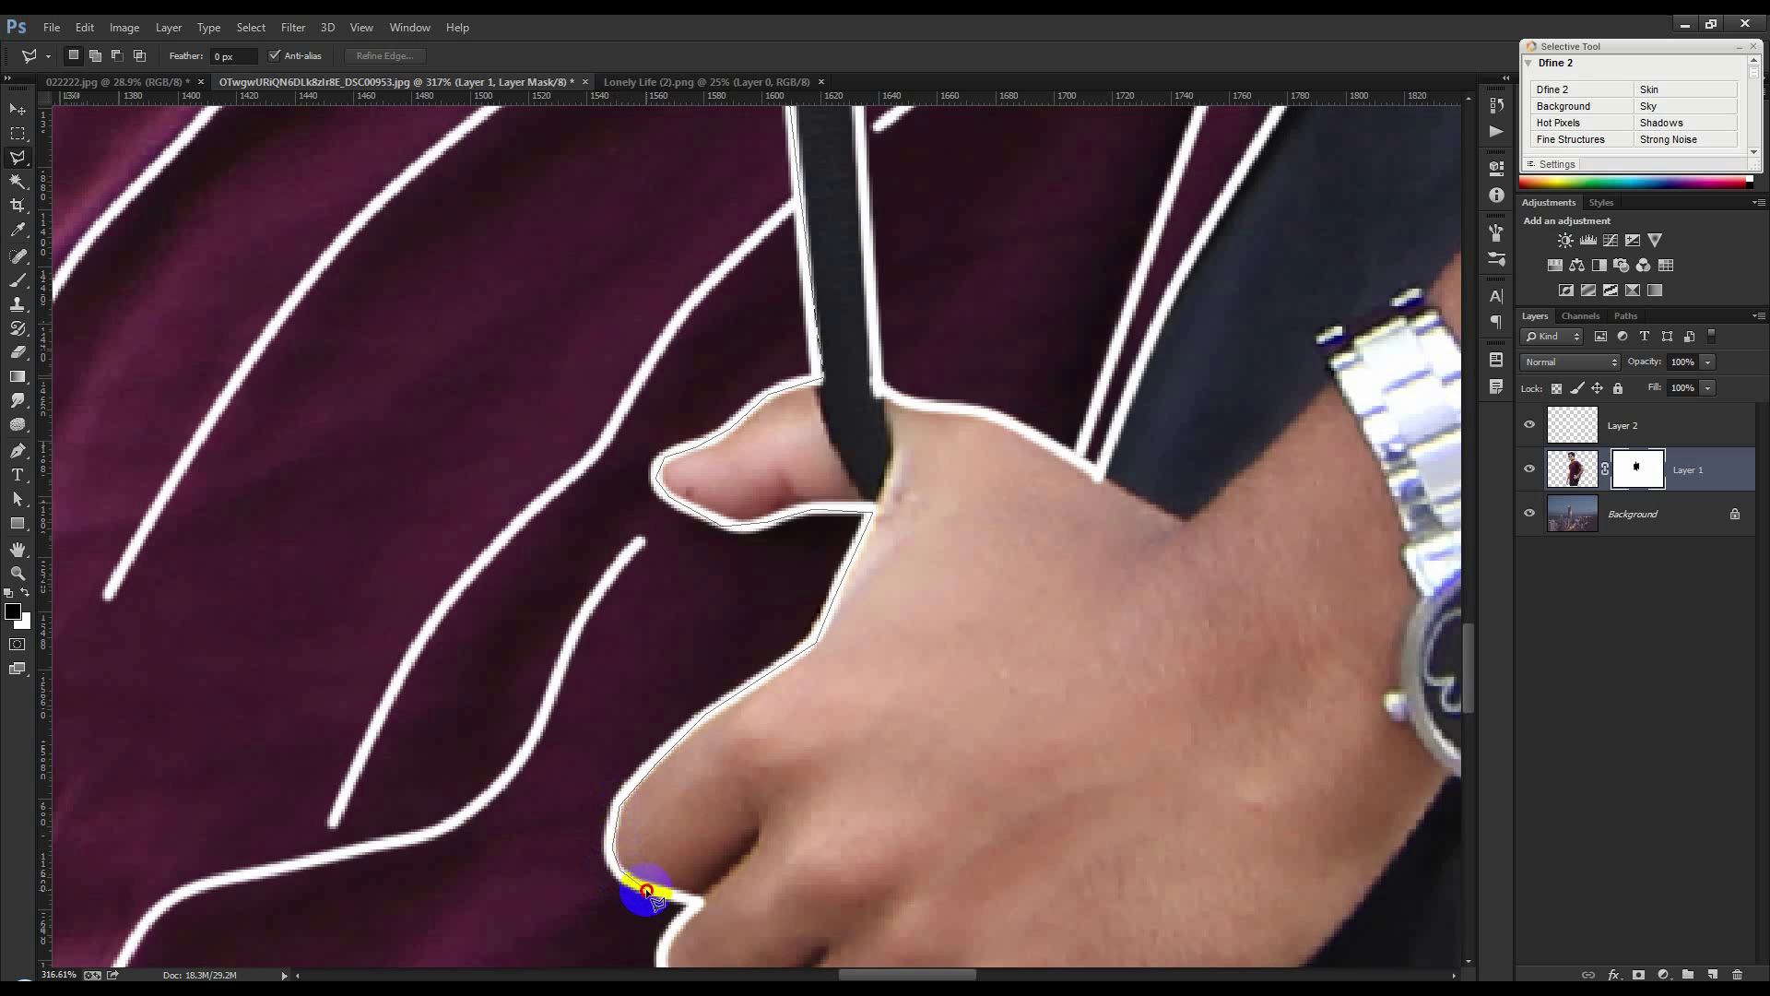
left_click(684, 906)
Continue the lasso outline around the remaining fingers and down the shirt's white edge beside the bag toward the hem corner
left_click_drag(758, 718, 899, 216)
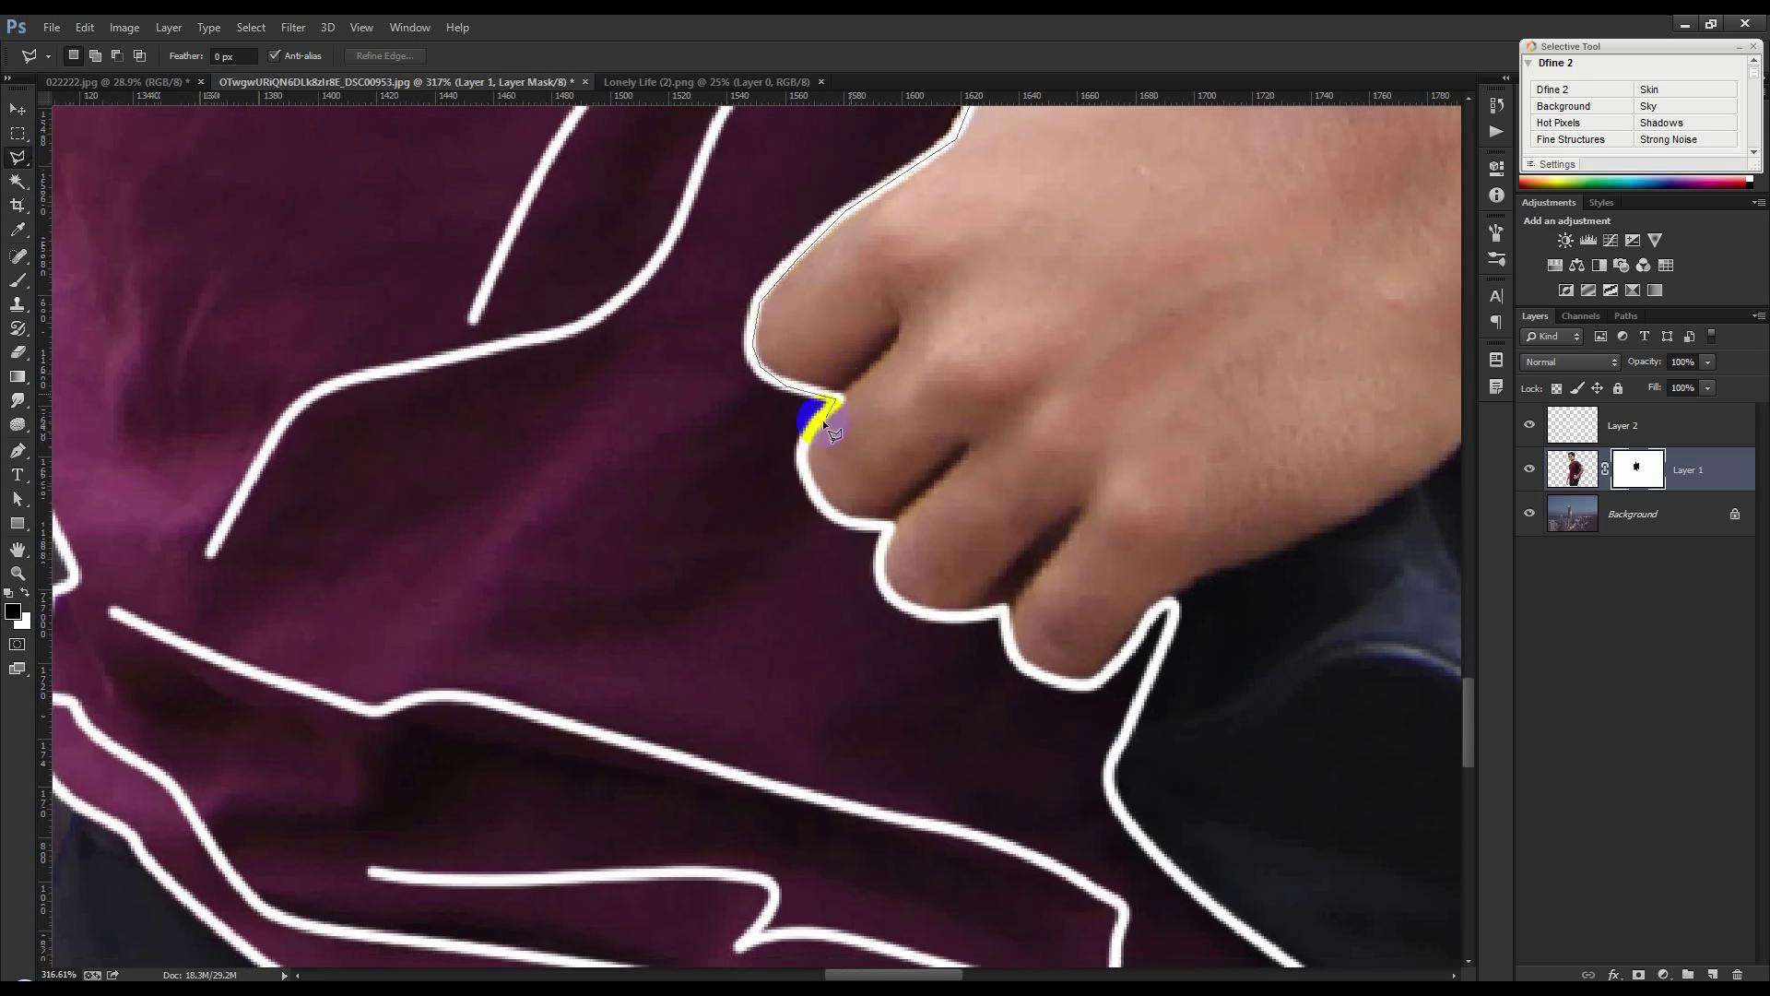
left_click(800, 463)
left_click(885, 597)
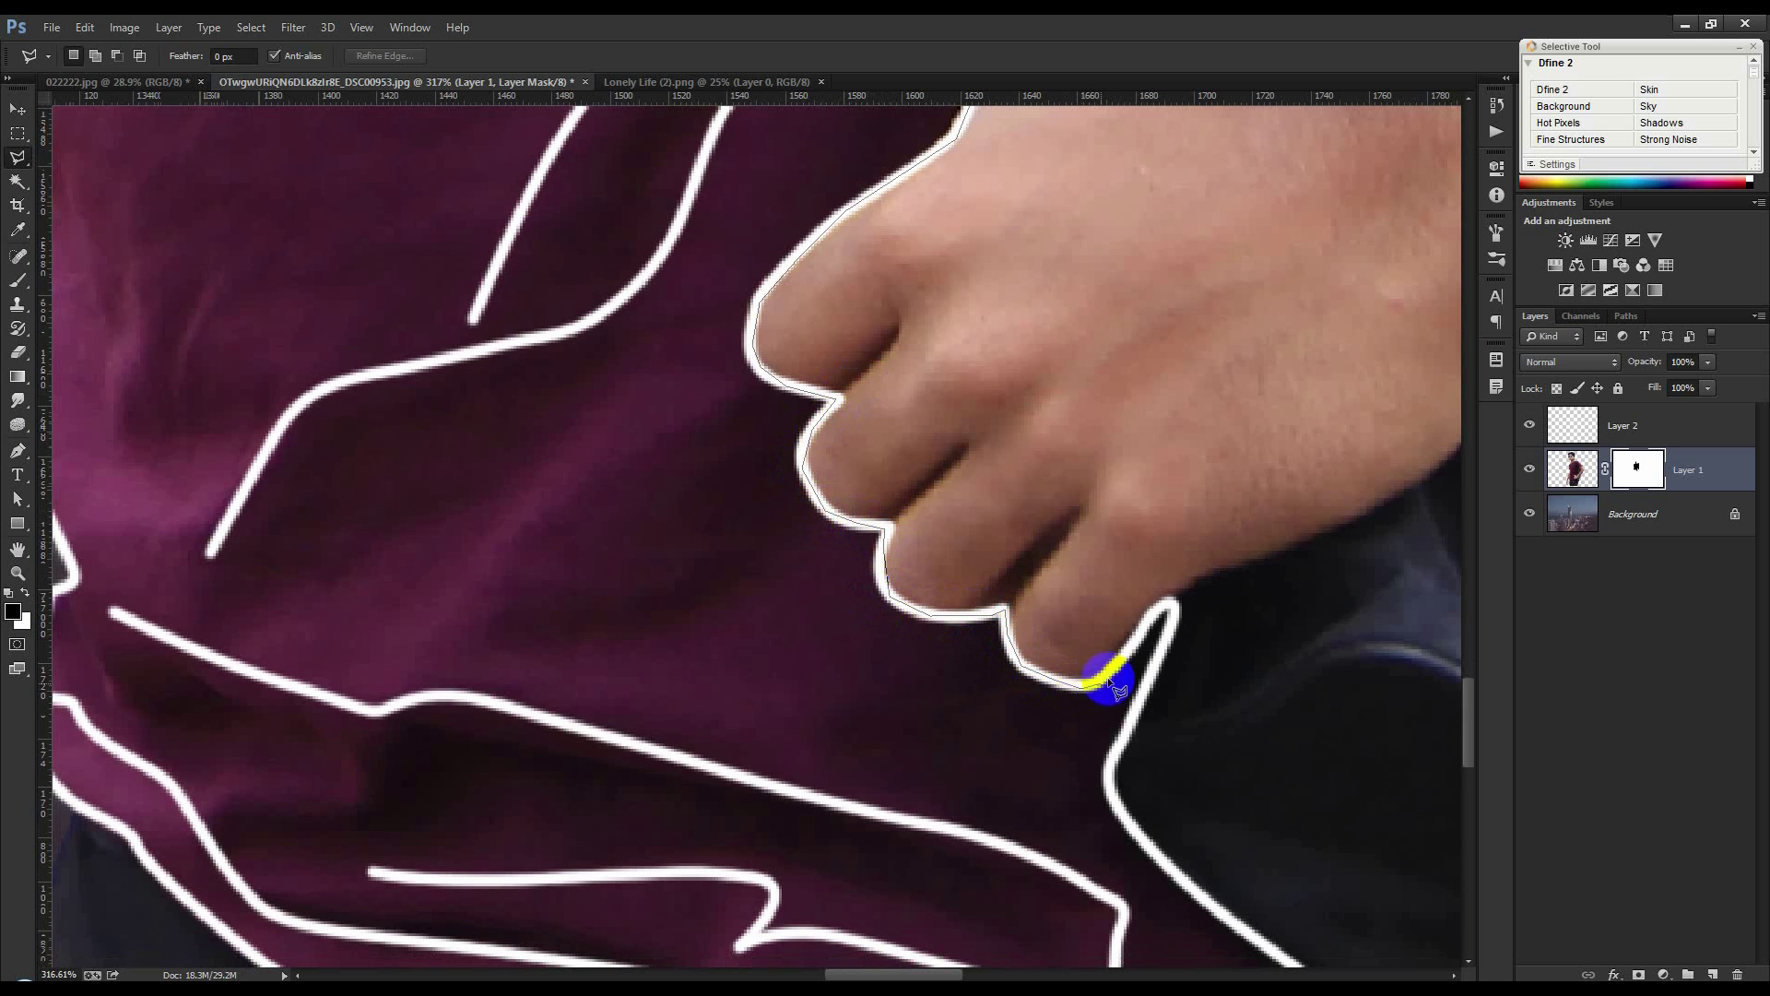
left_click(1160, 616)
left_click(1146, 698)
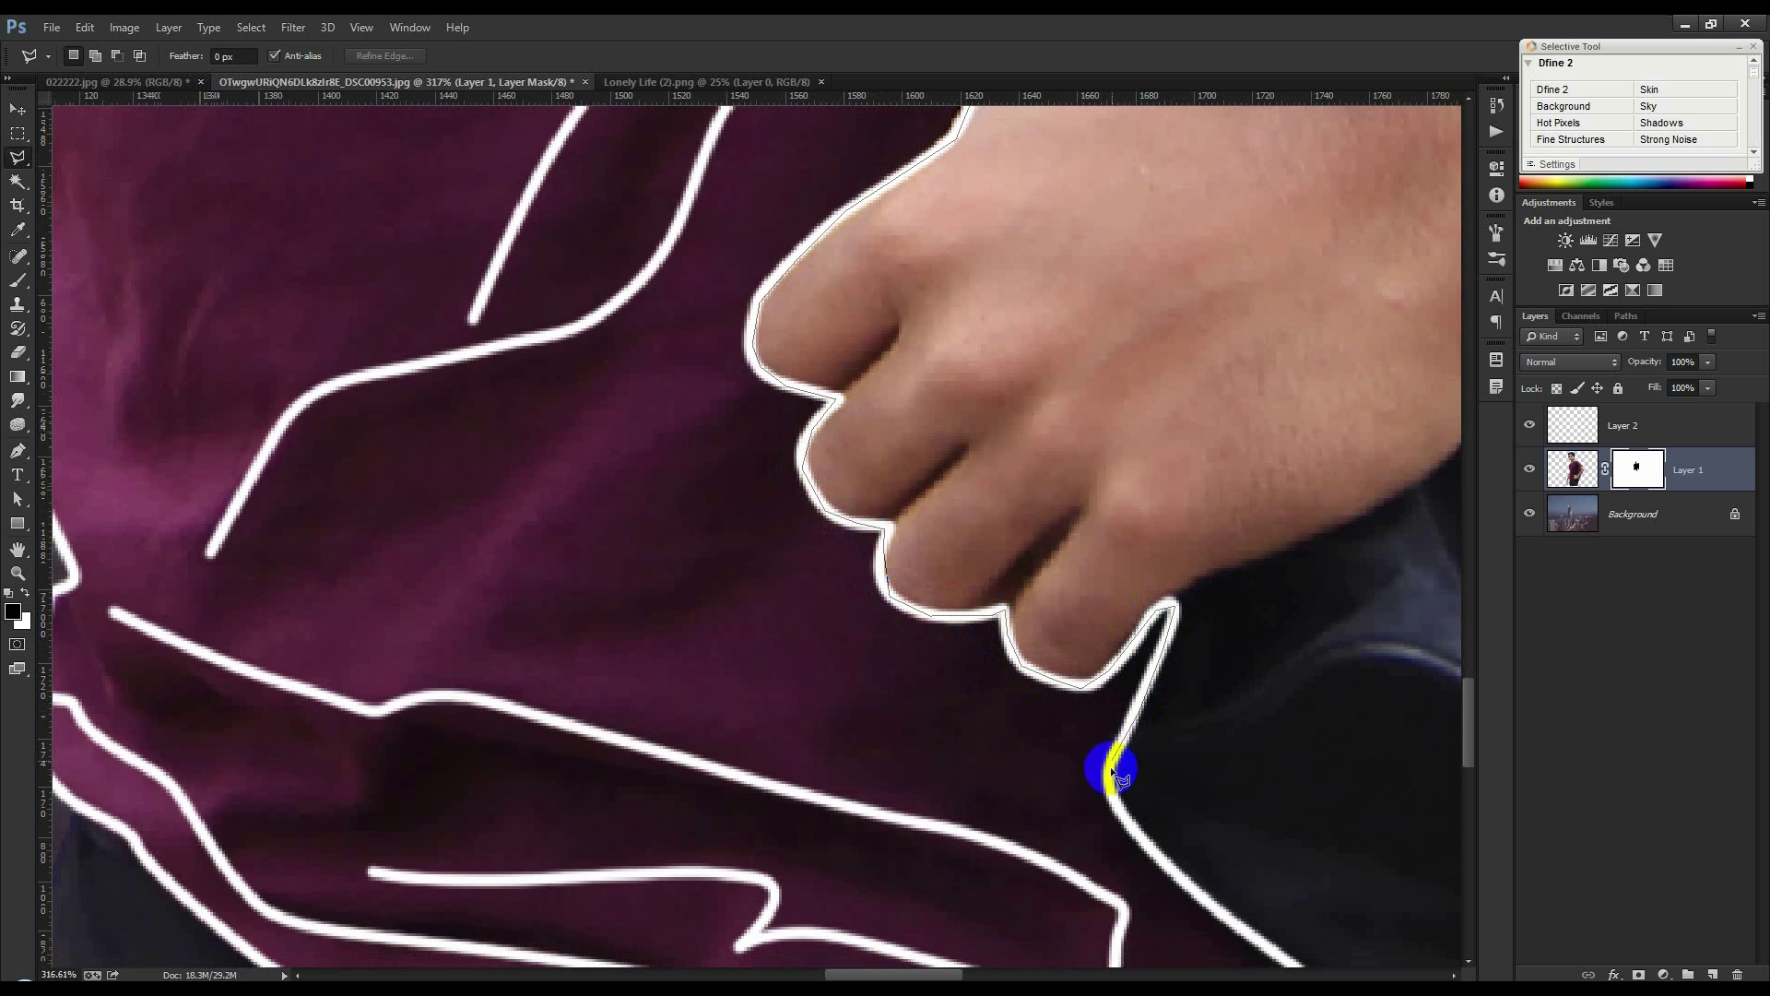
left_click_drag(1111, 788, 1024, 558)
left_click(1070, 606)
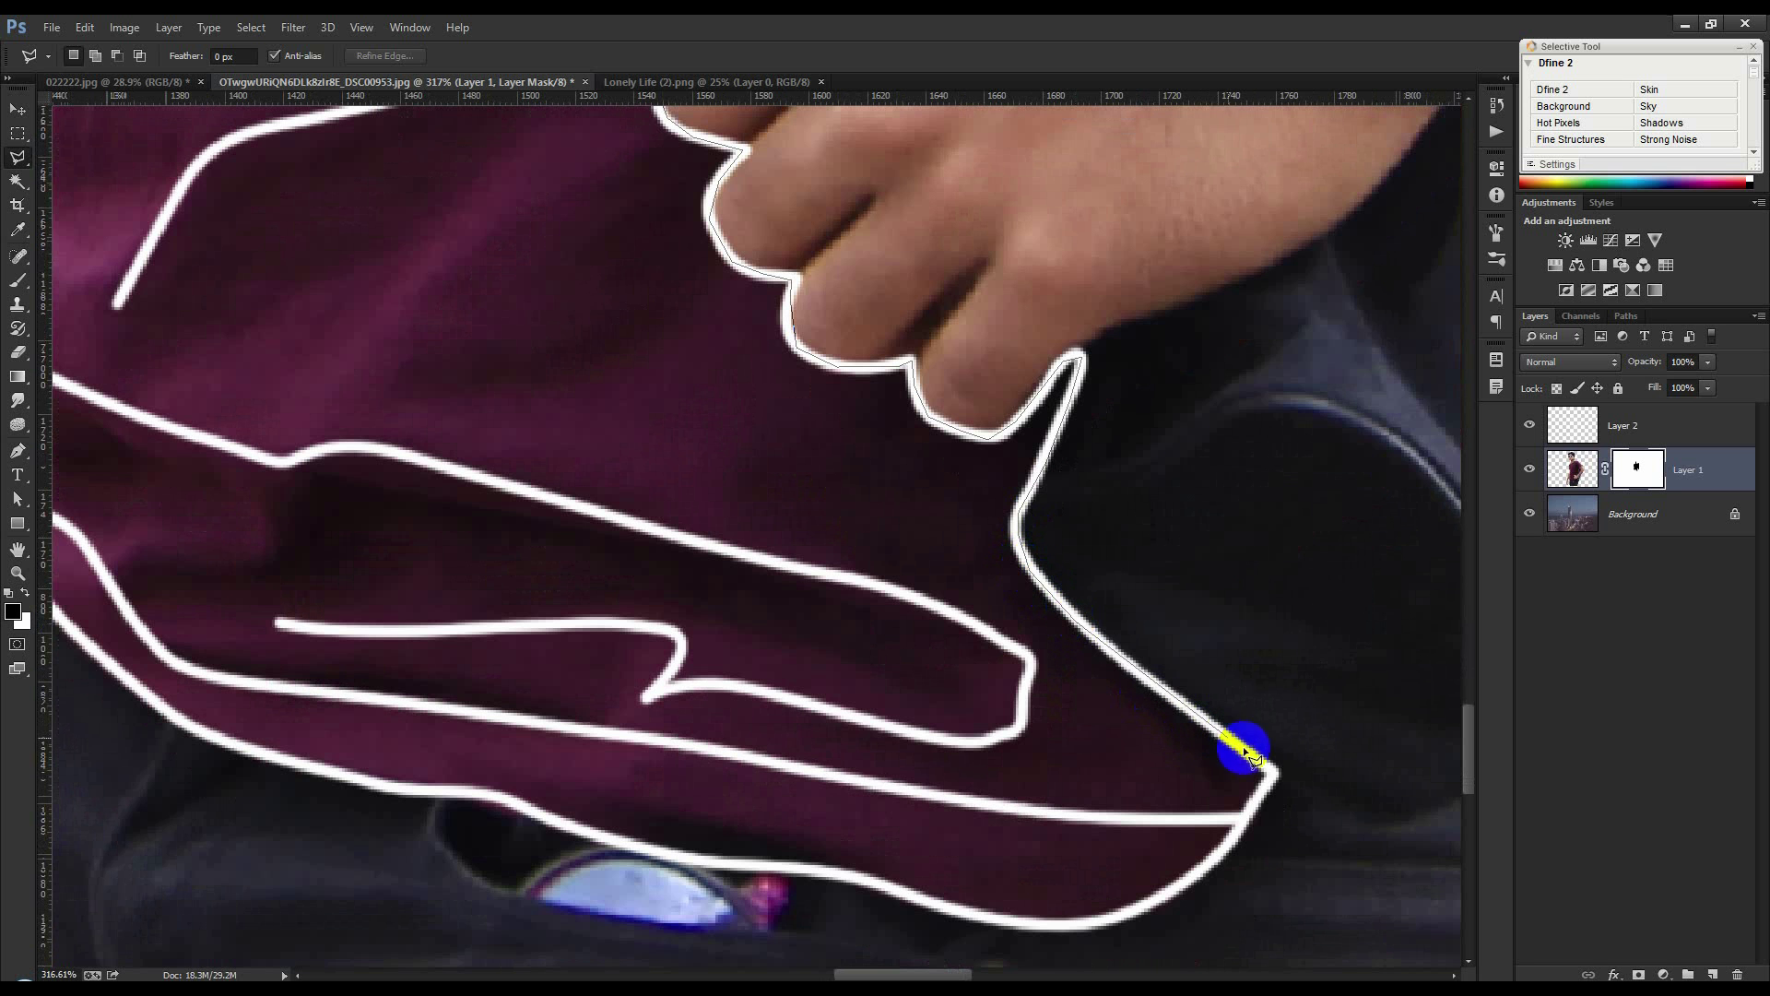
Trace the lasso around the pointed hem corner and along the shirt's bottom white line above the trousers
left_click(1269, 779)
left_click(1206, 867)
left_click(1150, 904)
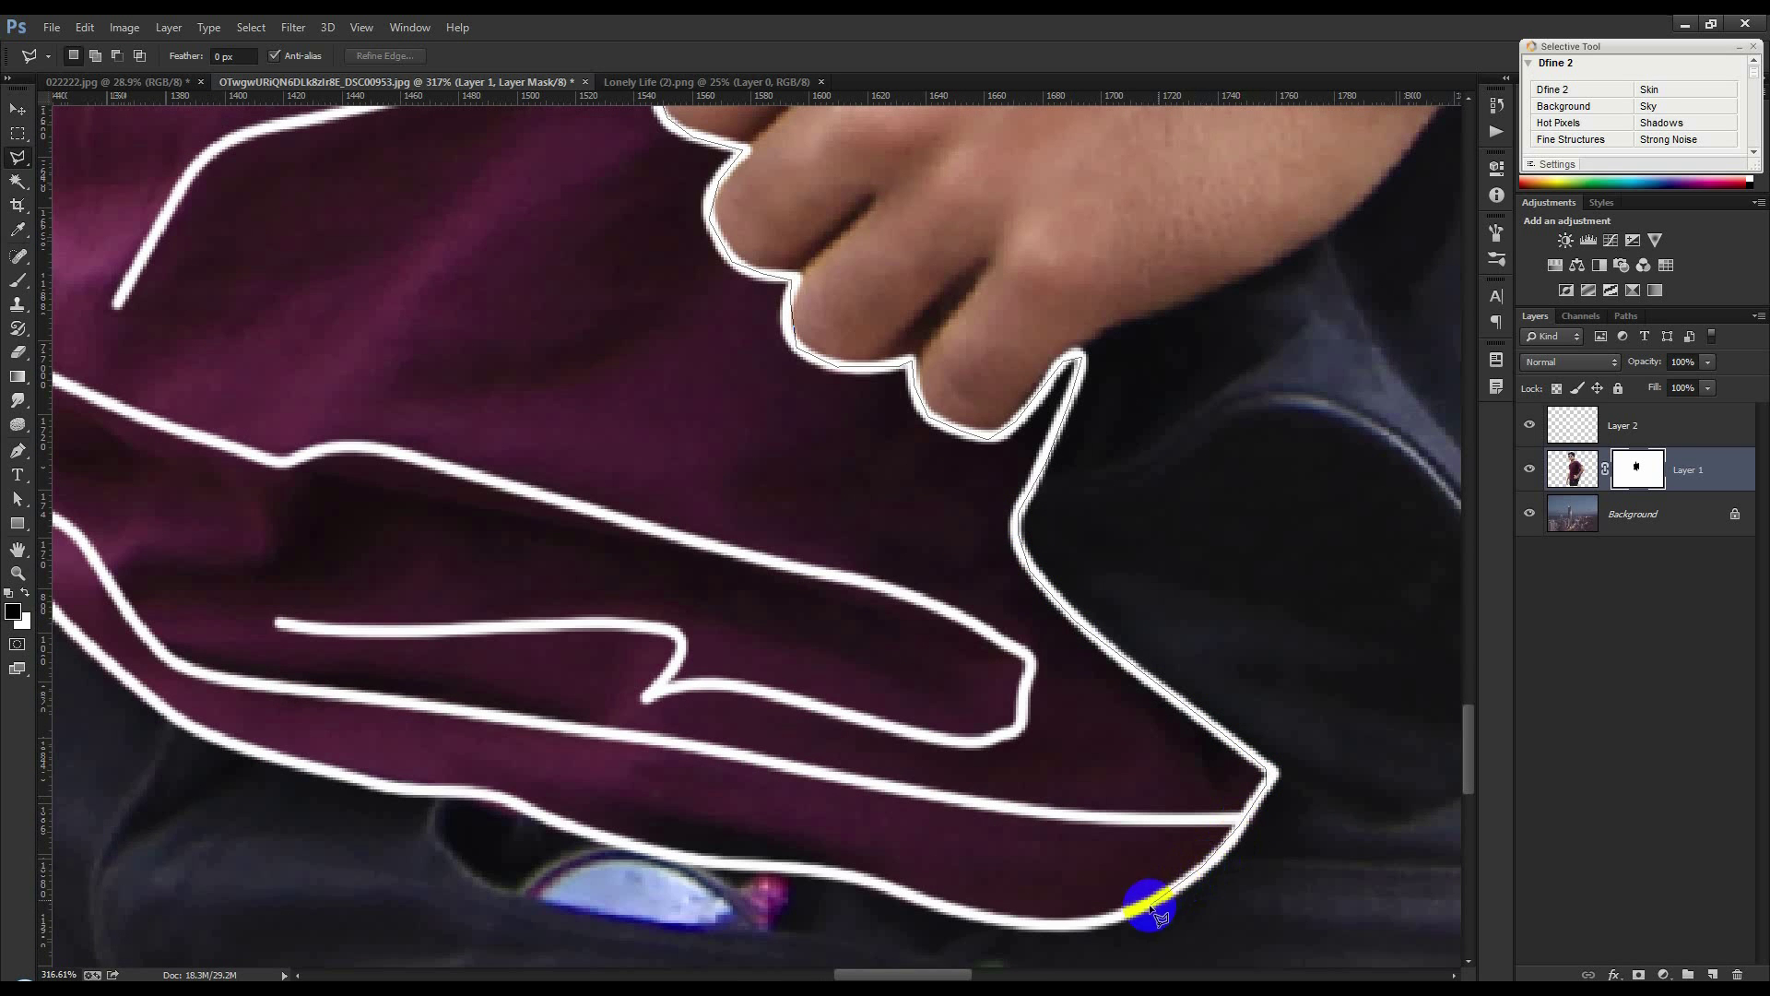
left_click(1088, 923)
left_click(920, 902)
left_click(862, 878)
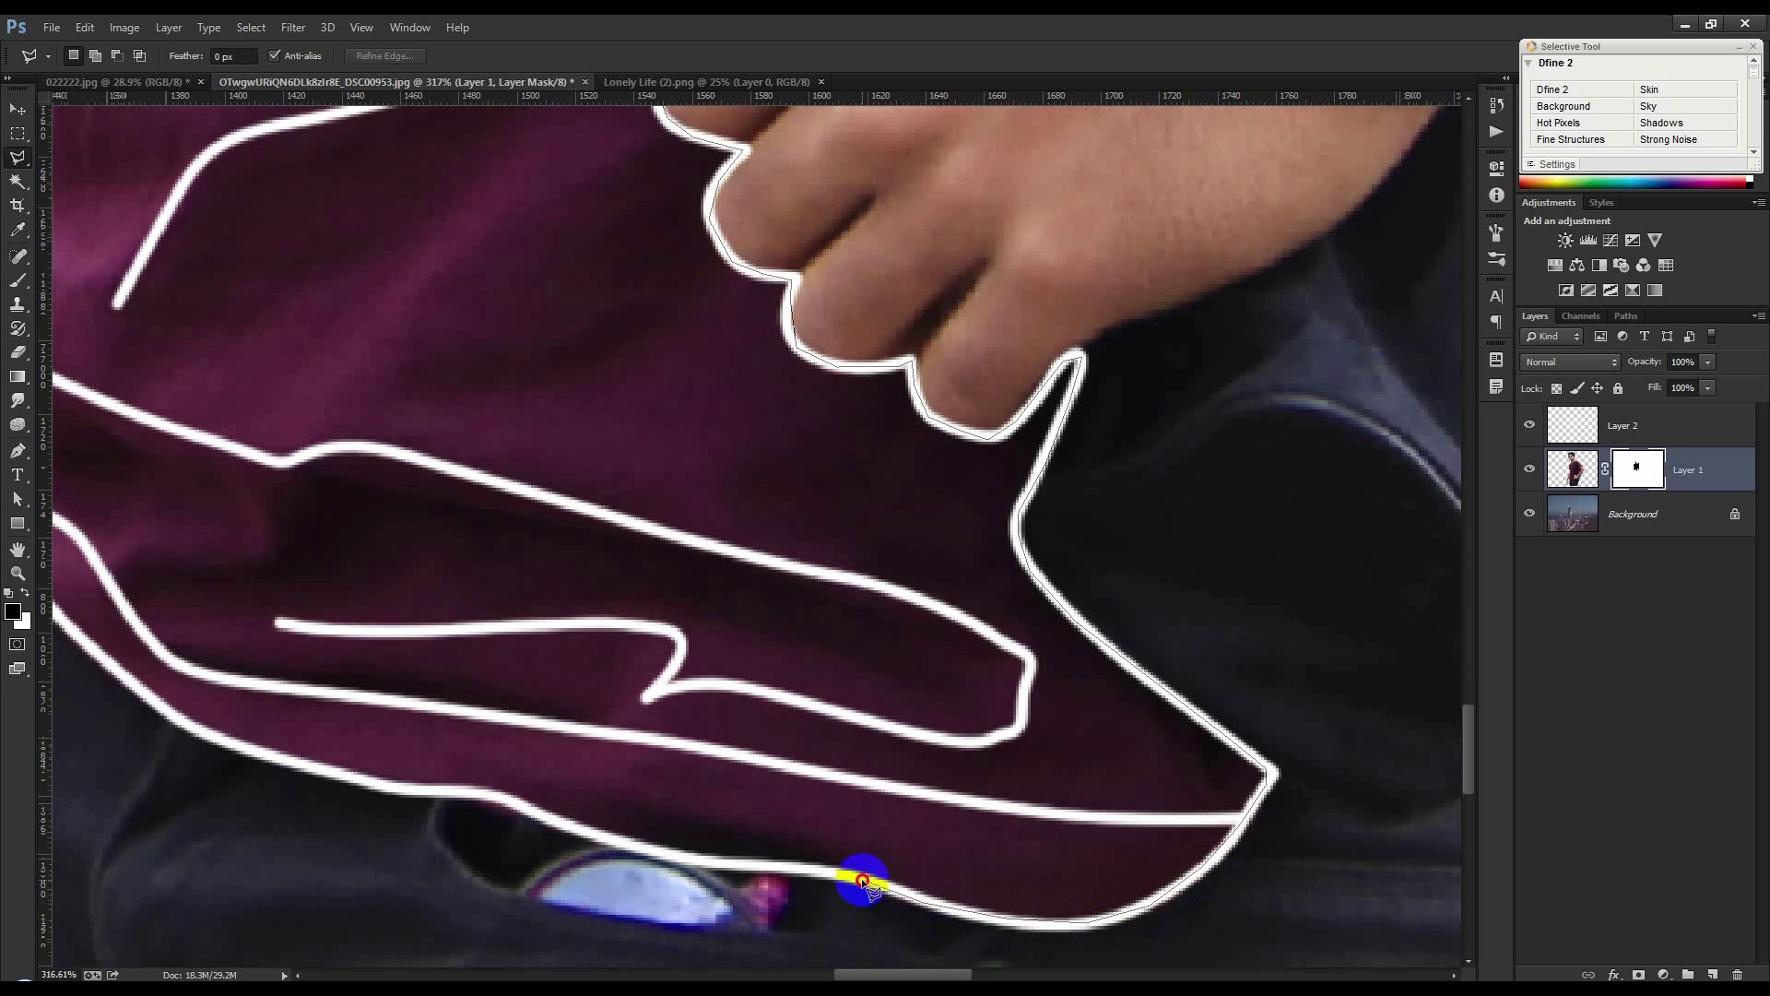
left_click(693, 861)
left_click(532, 815)
left_click(498, 804)
left_click(467, 797)
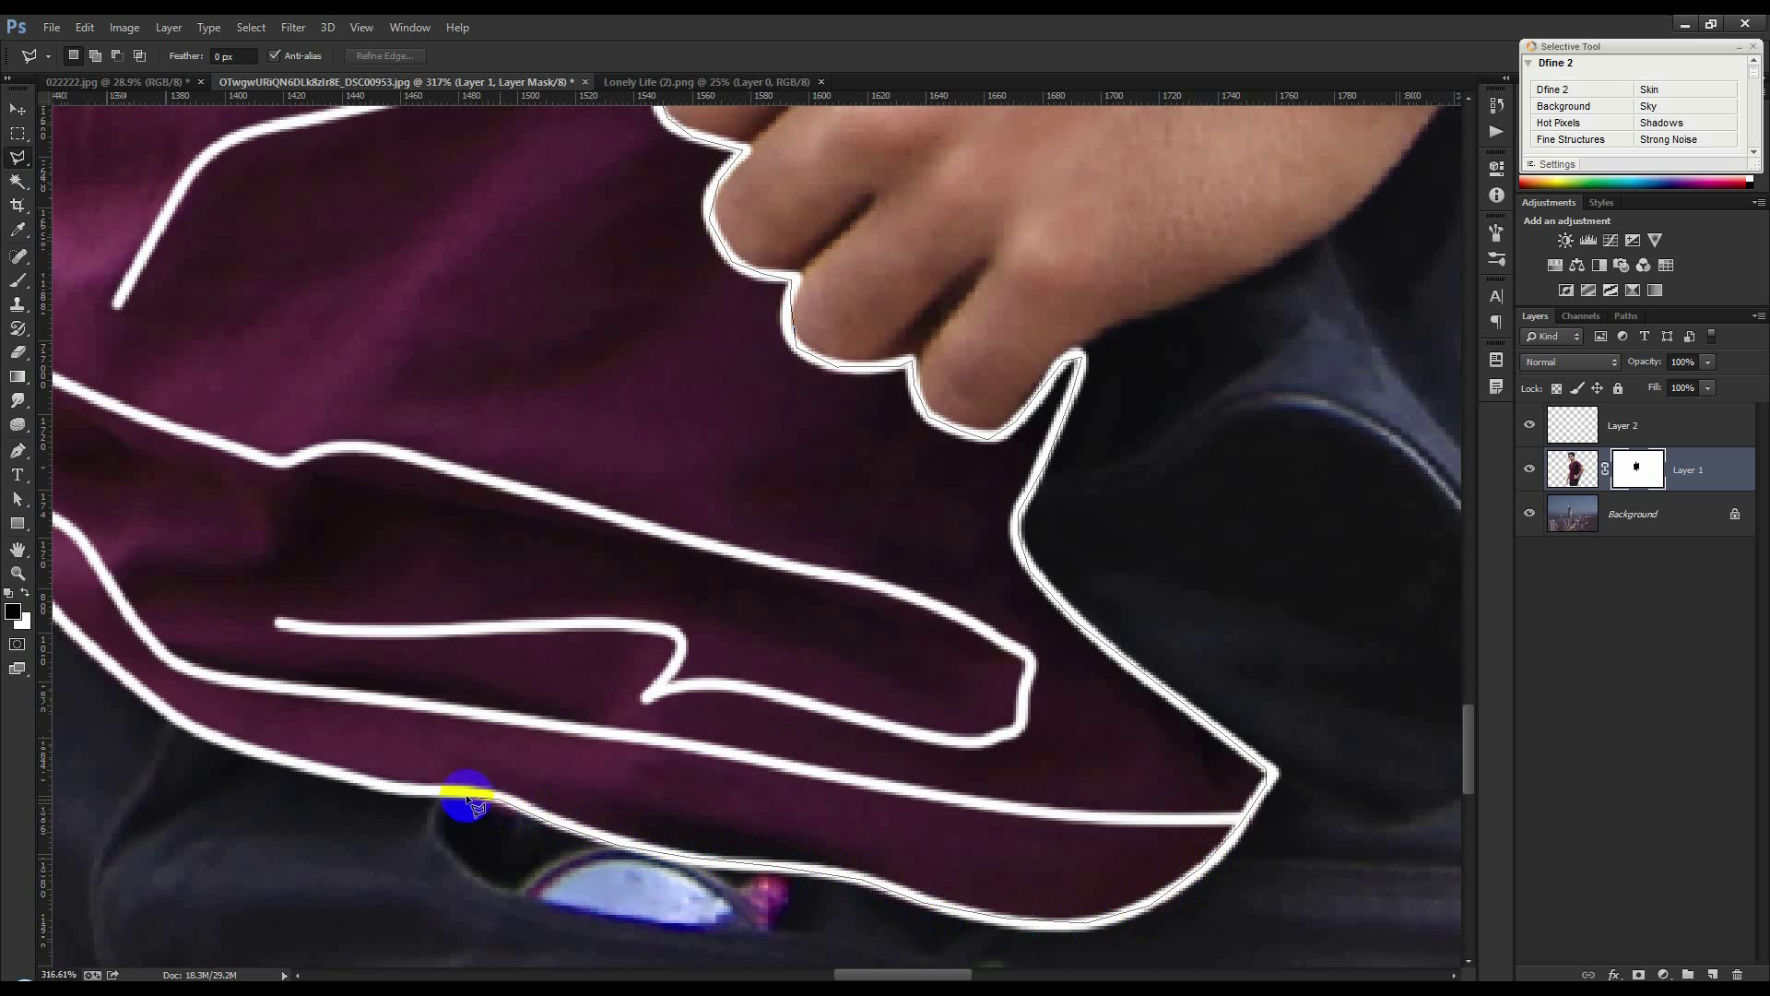
left_click_drag(445, 793, 1107, 803)
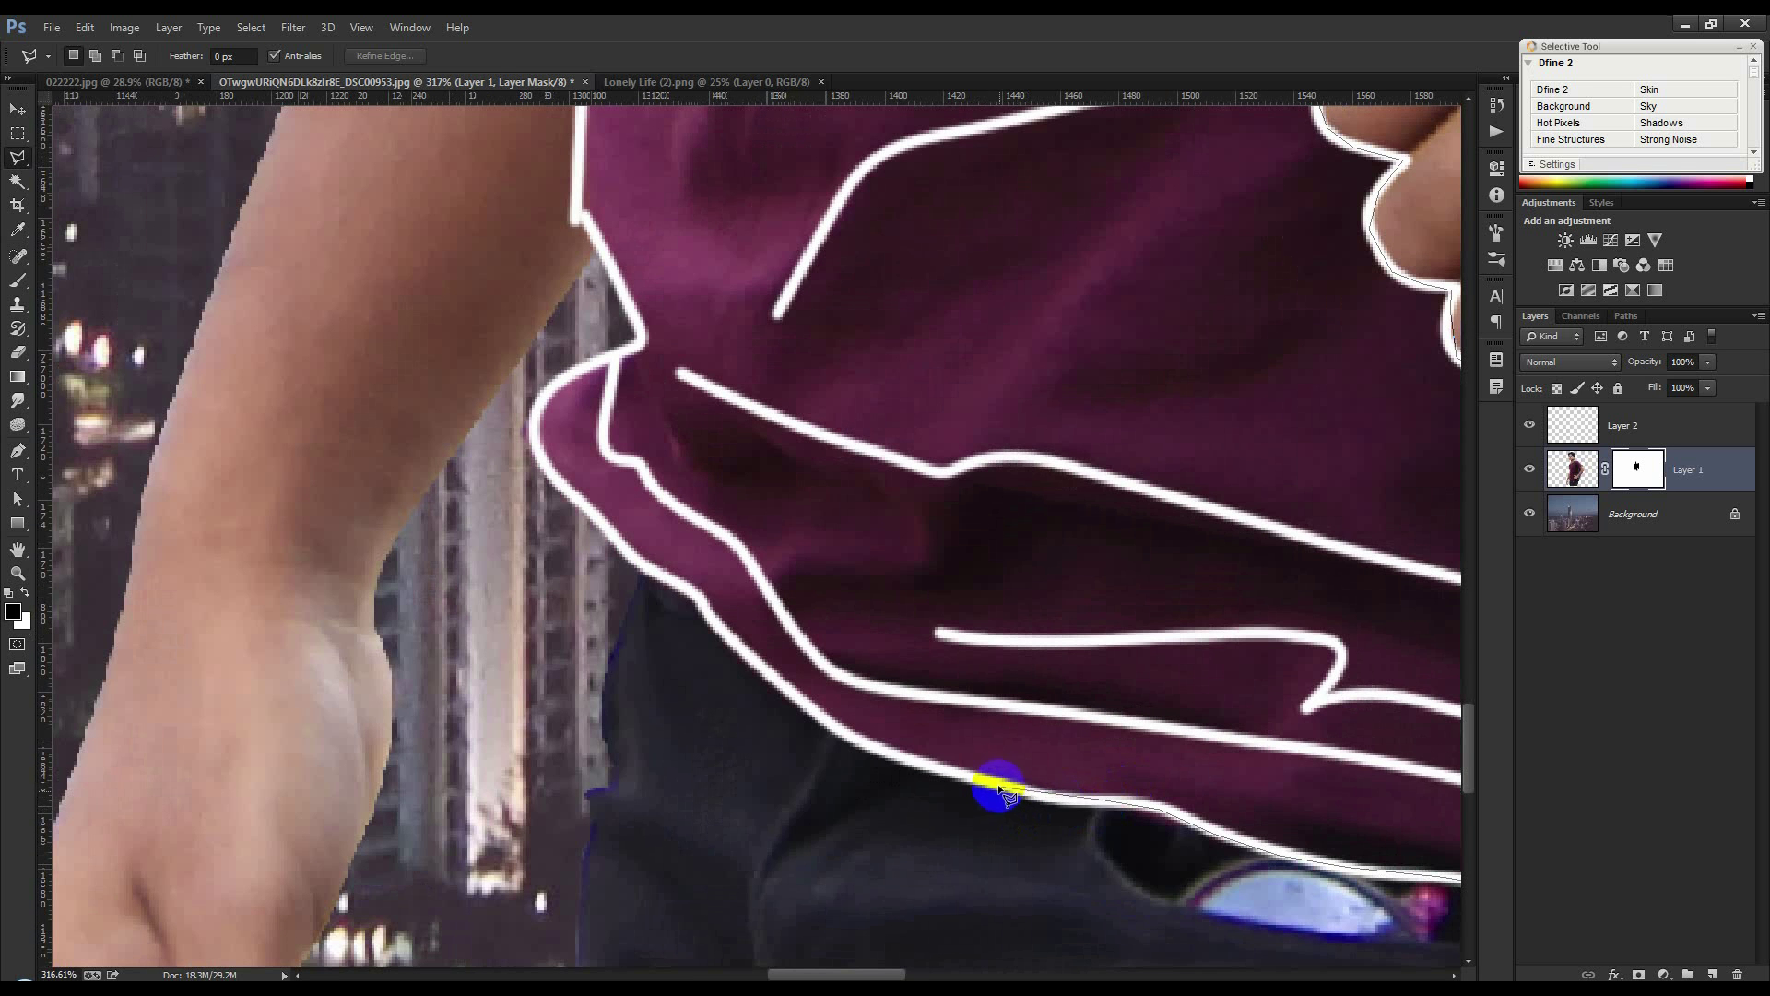
Carry the lasso along the rest of the hem, up the shirt side beside the hanging arm, and close the selection
left_click(924, 765)
left_click(842, 739)
left_click(579, 211)
left_click_drag(580, 210, 662, 788)
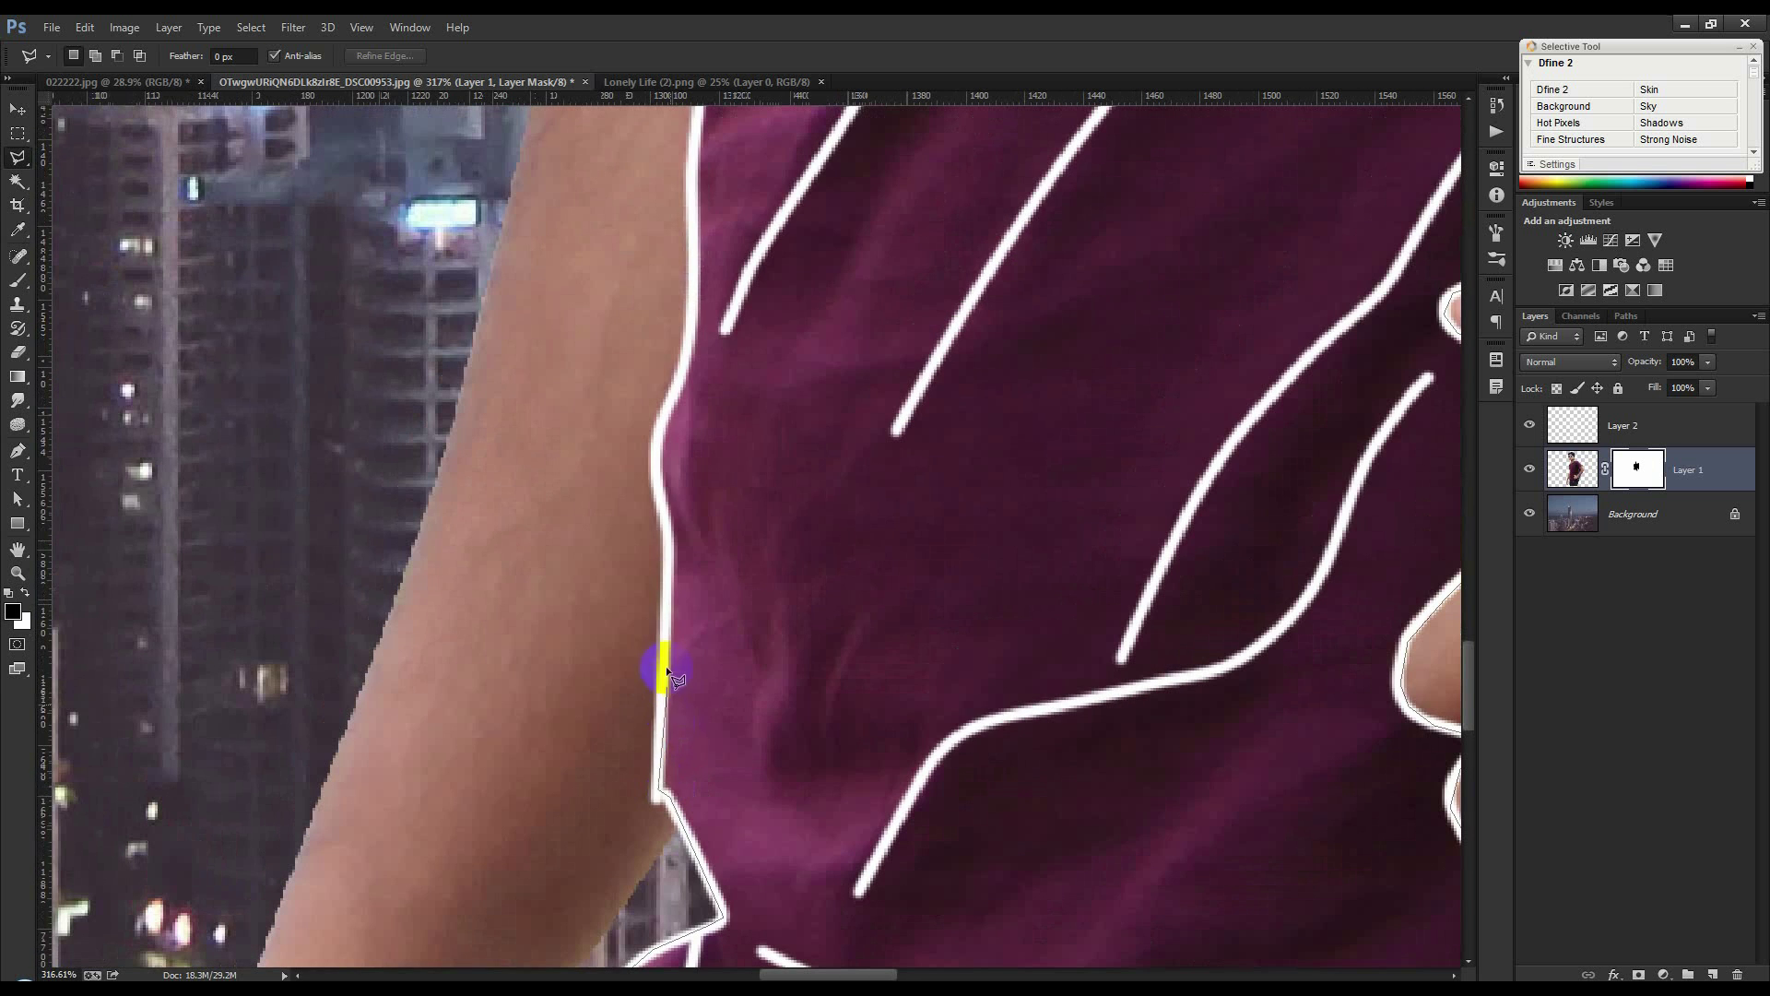
left_click(664, 671)
left_click(1075, 189)
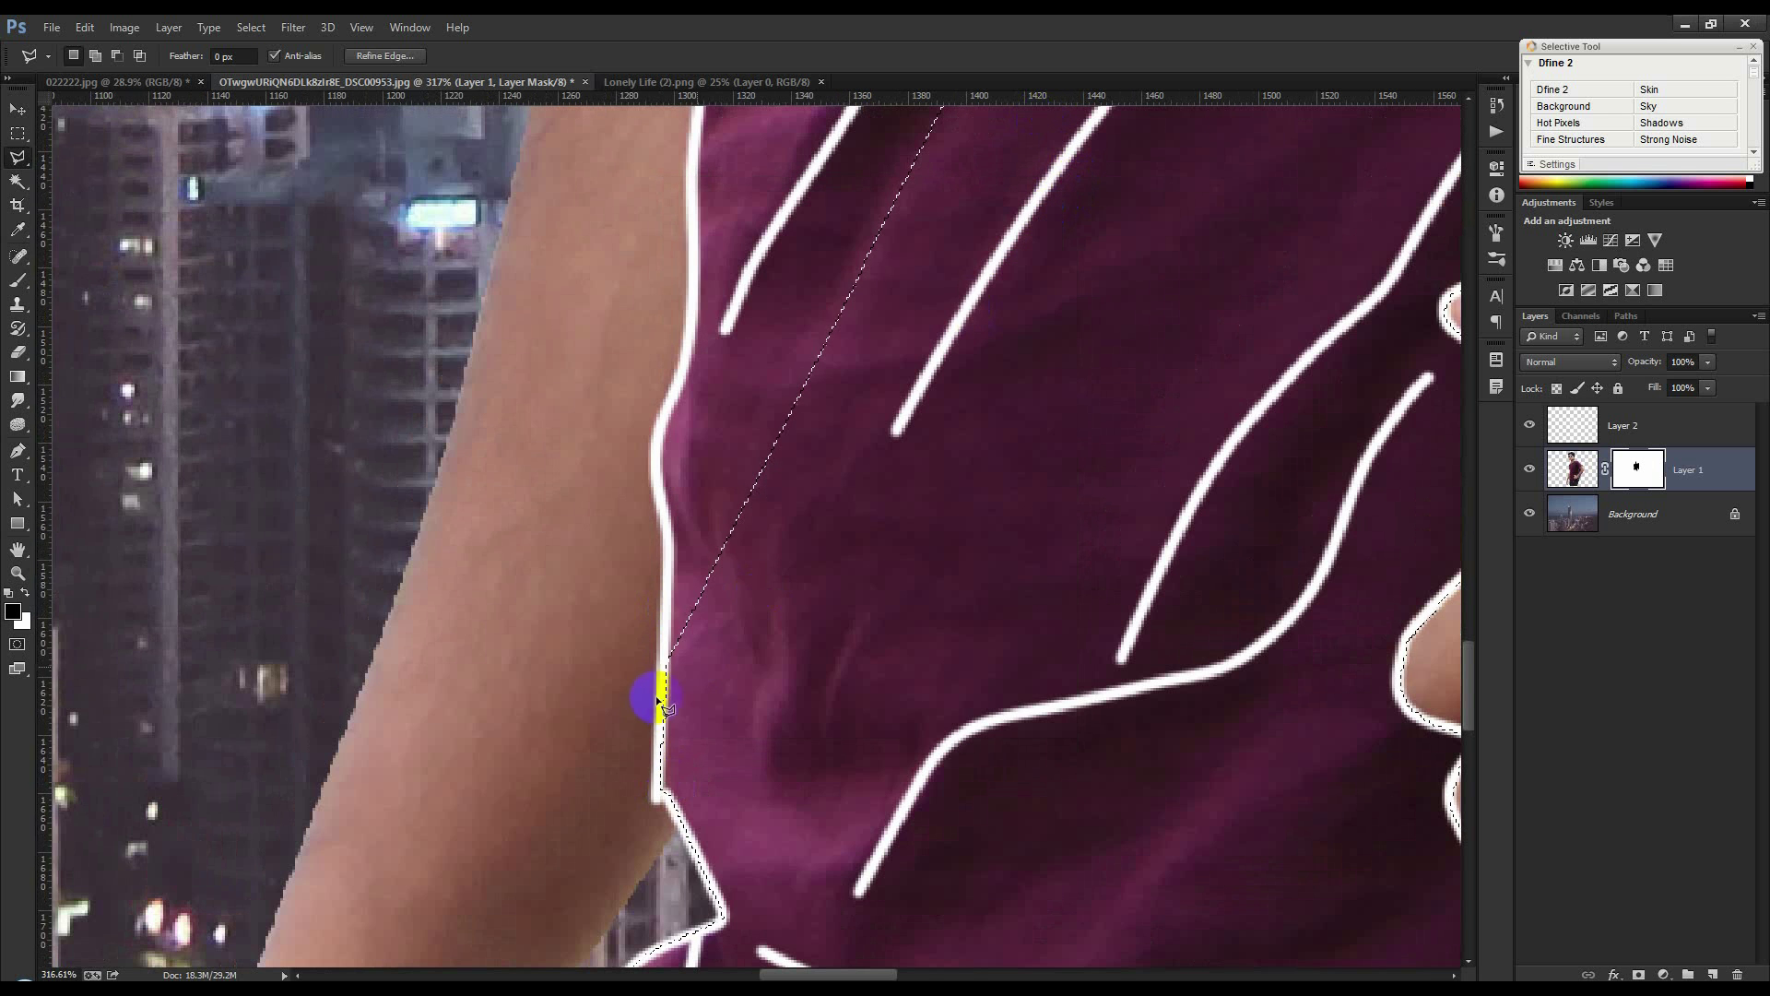
Fill the selected lower shirt area with black on Layer 1's mask, and deselect it
scroll(669, 694, "down", 4)
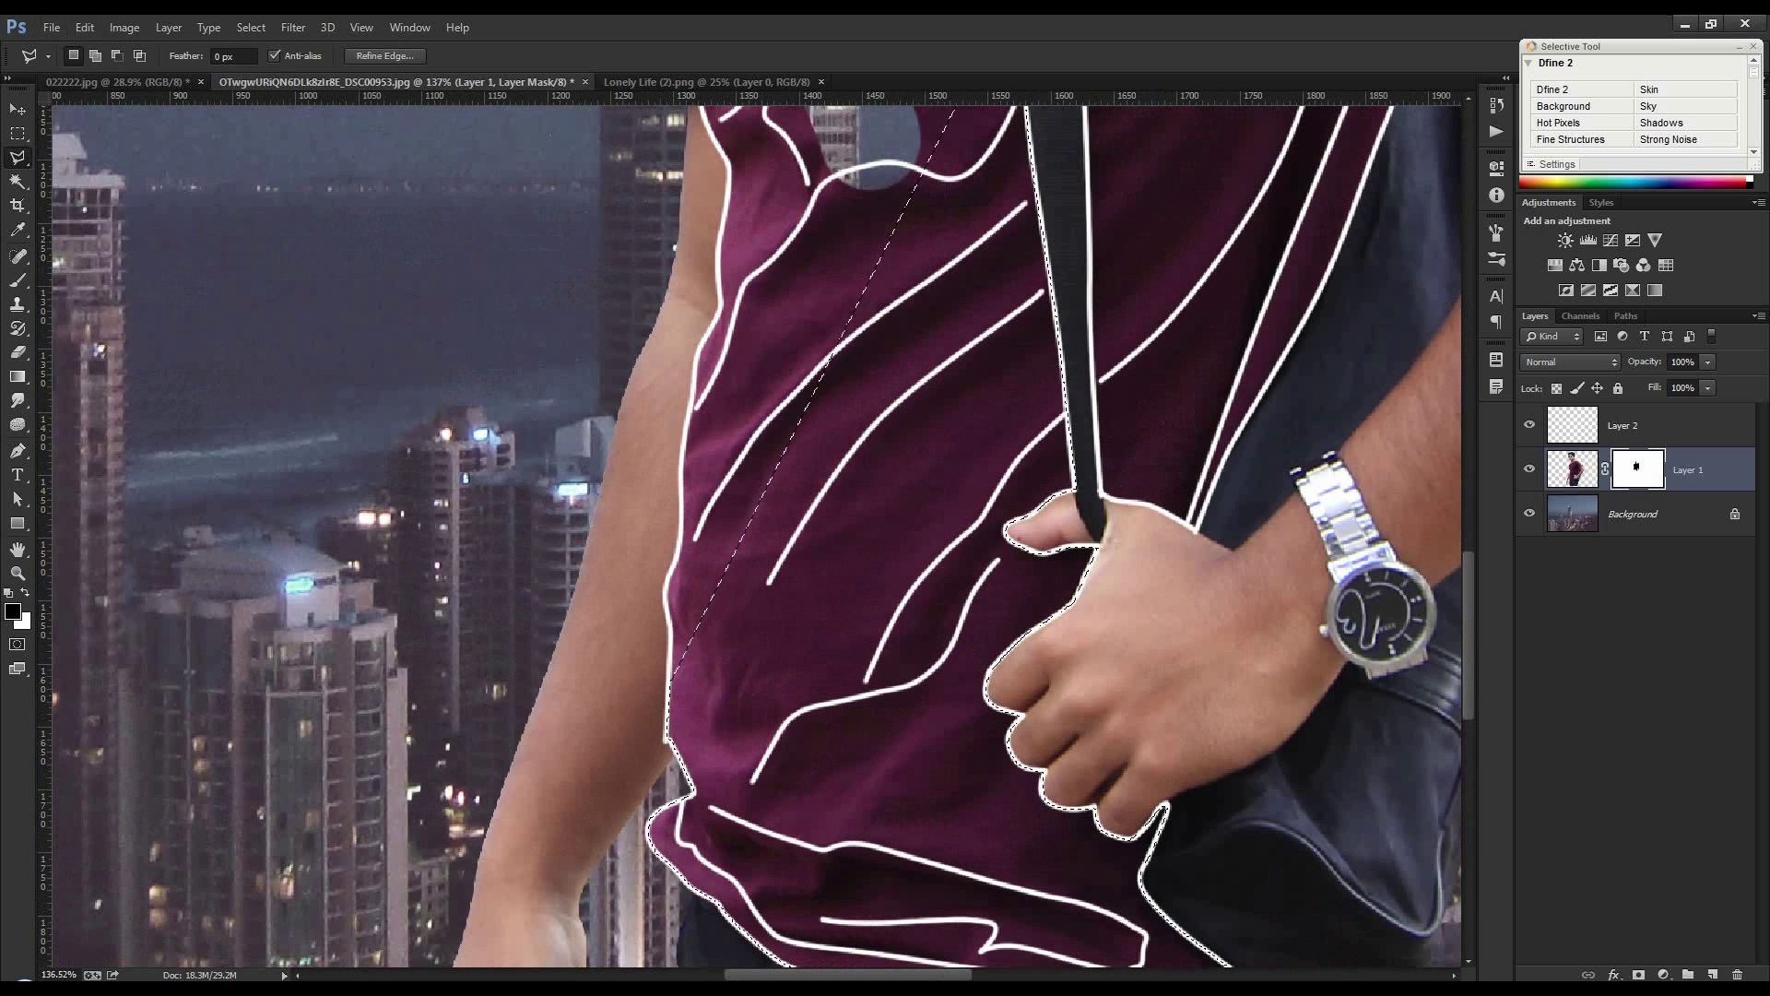
left_click(1642, 475)
key("alt+BackSpace")
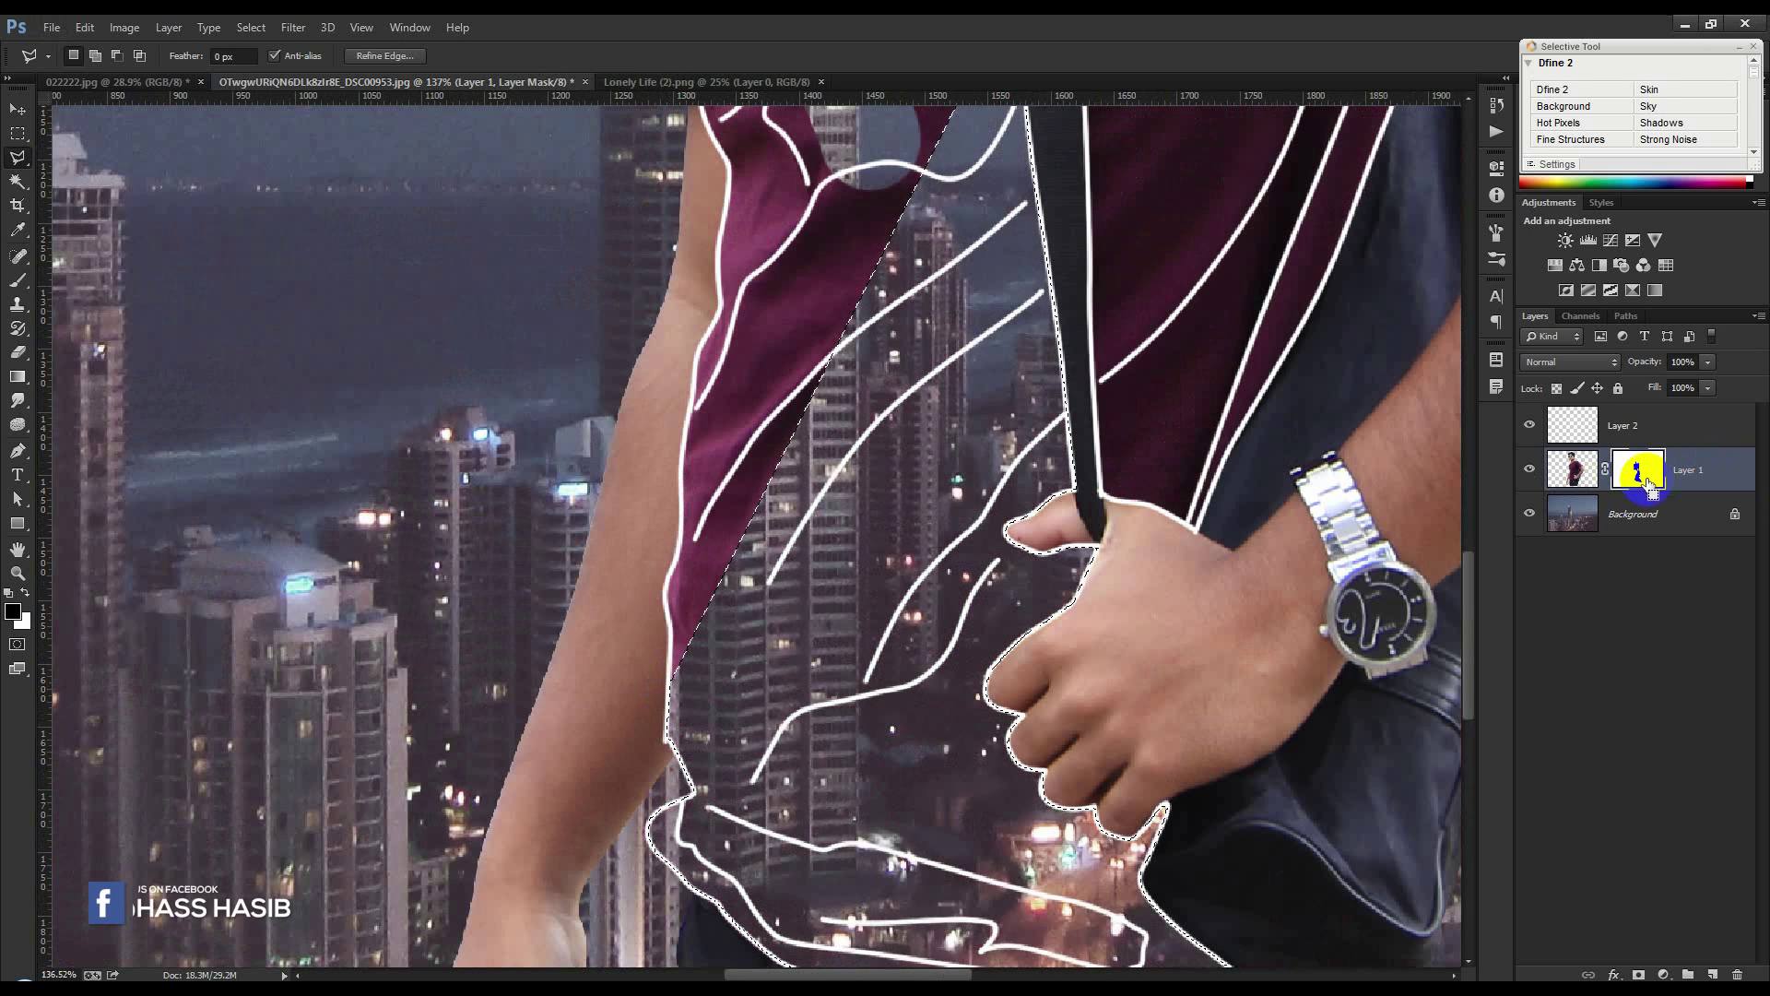
key("ctrl+d")
scroll(890, 492, "down", 5)
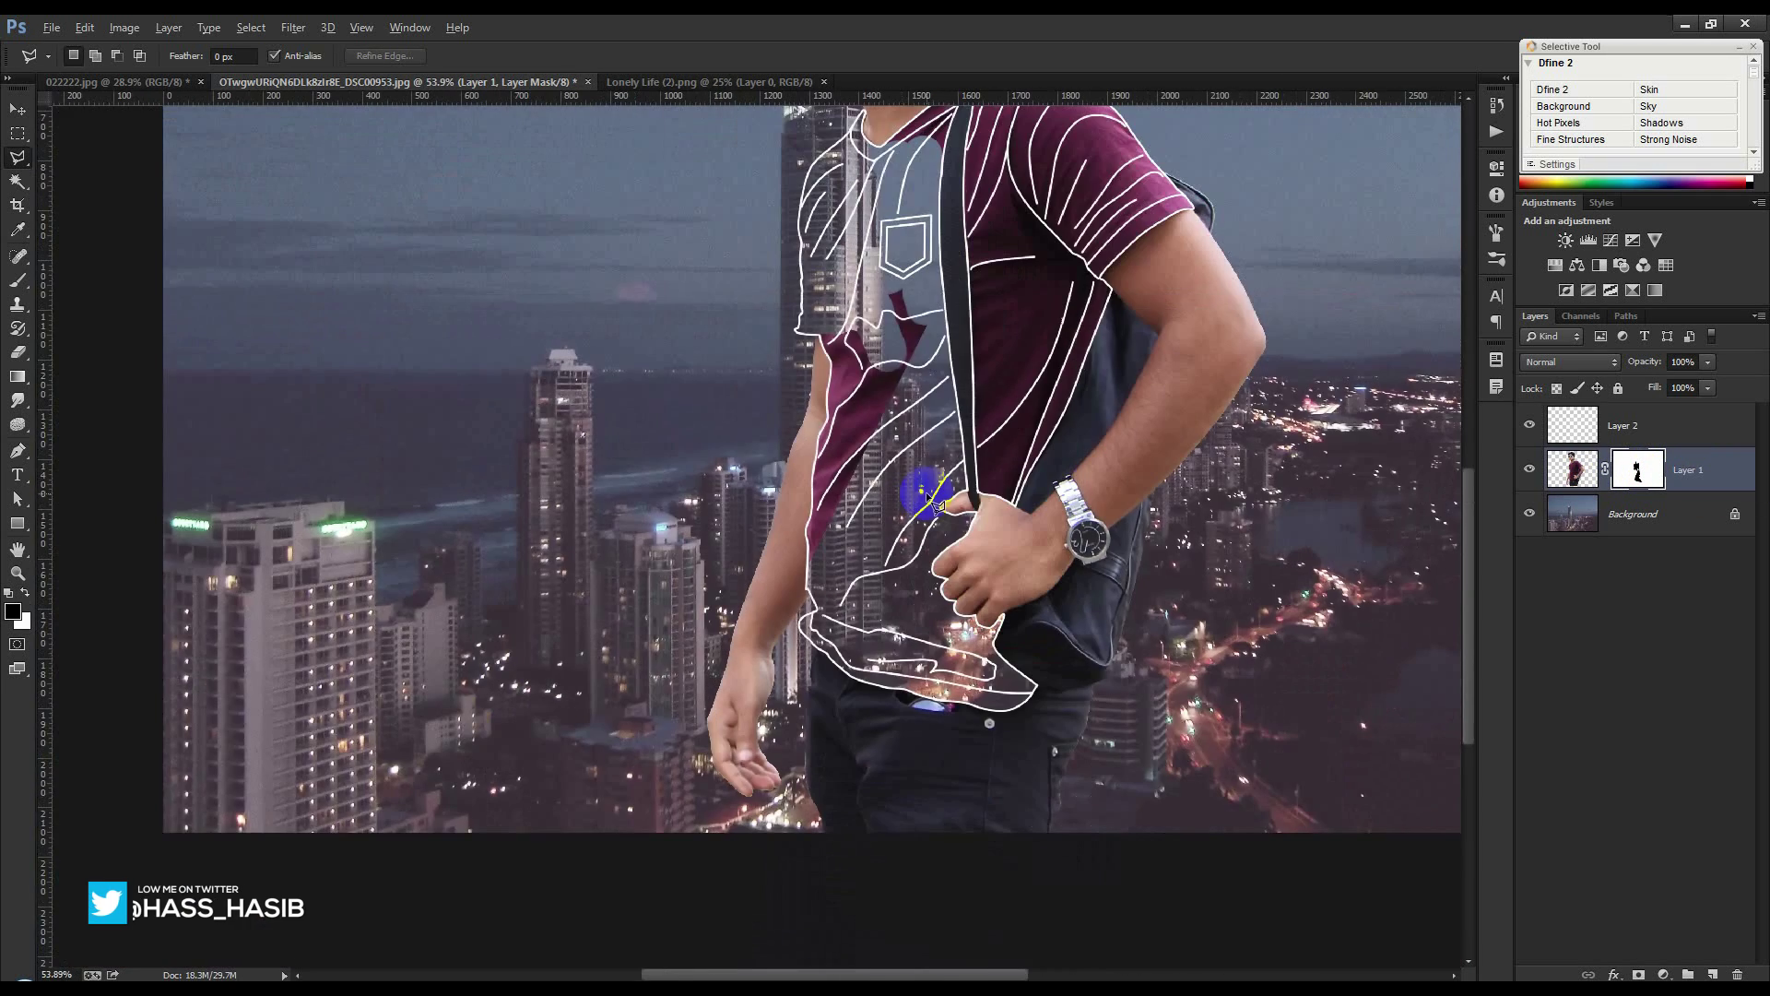
Start a Polygonal Lasso outline on the leftover shirt strip, following the white edge up beside the hanging arm
scroll(875, 369, "up", 3)
scroll(851, 317, "up", 2)
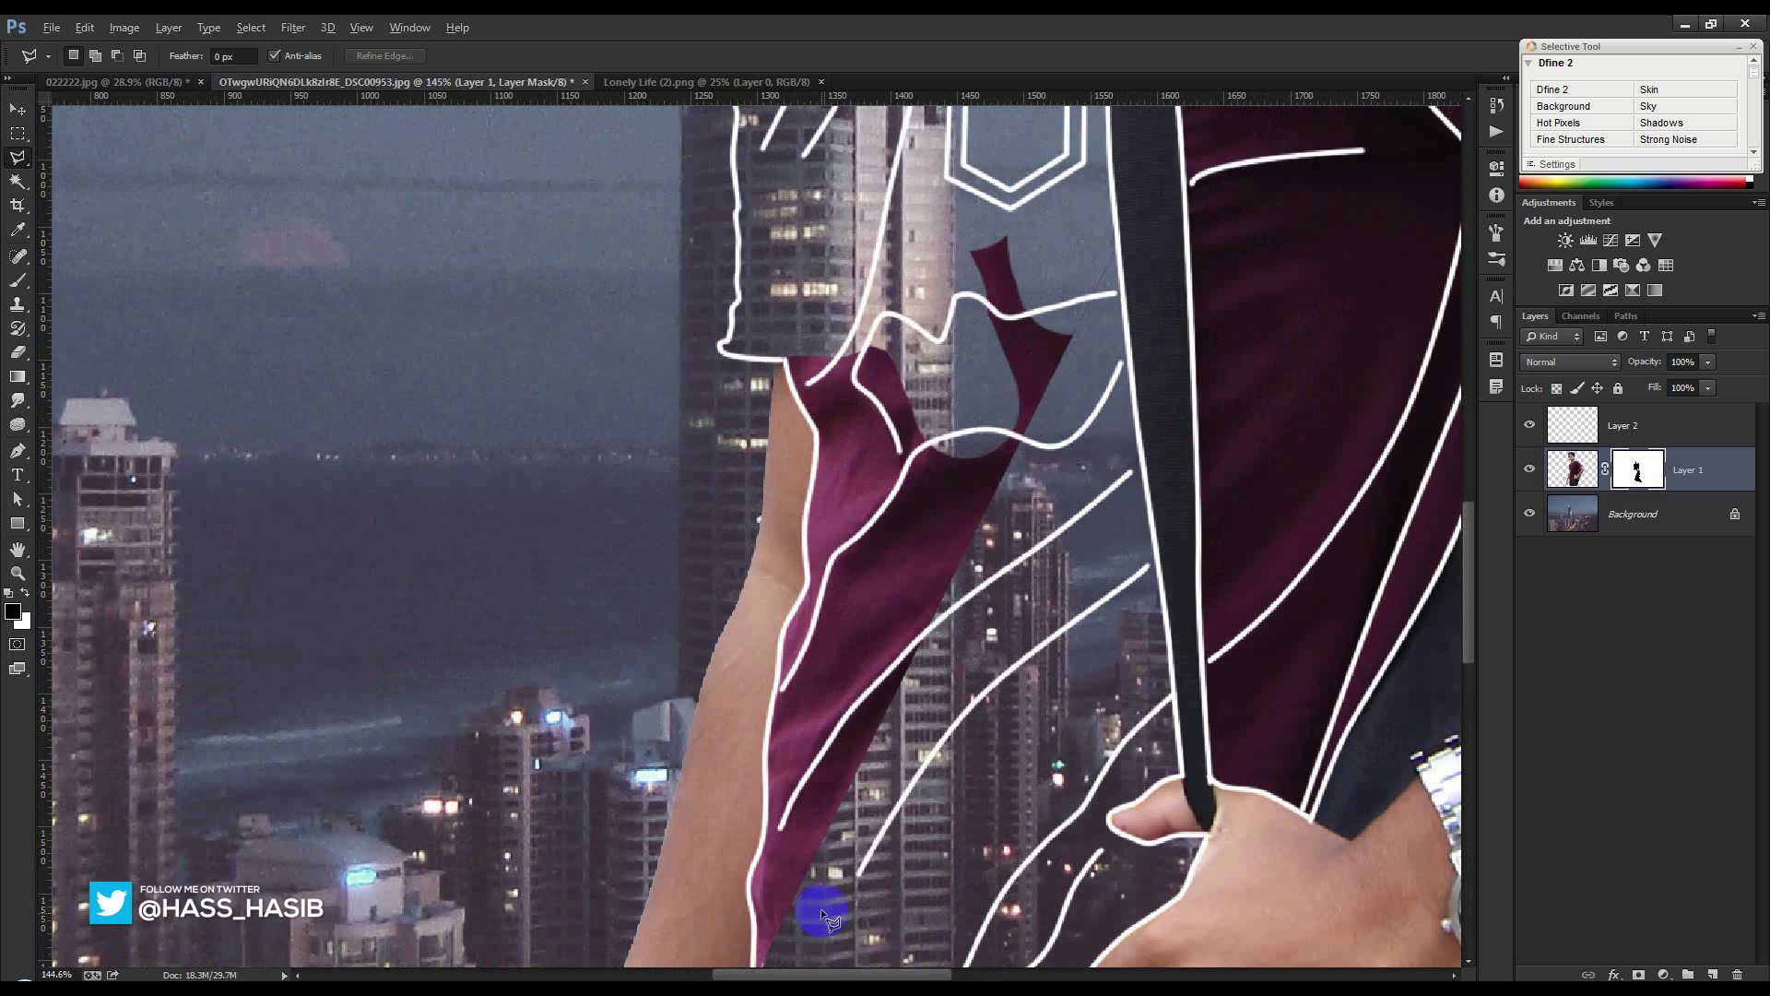
scroll(820, 909, "up", 2)
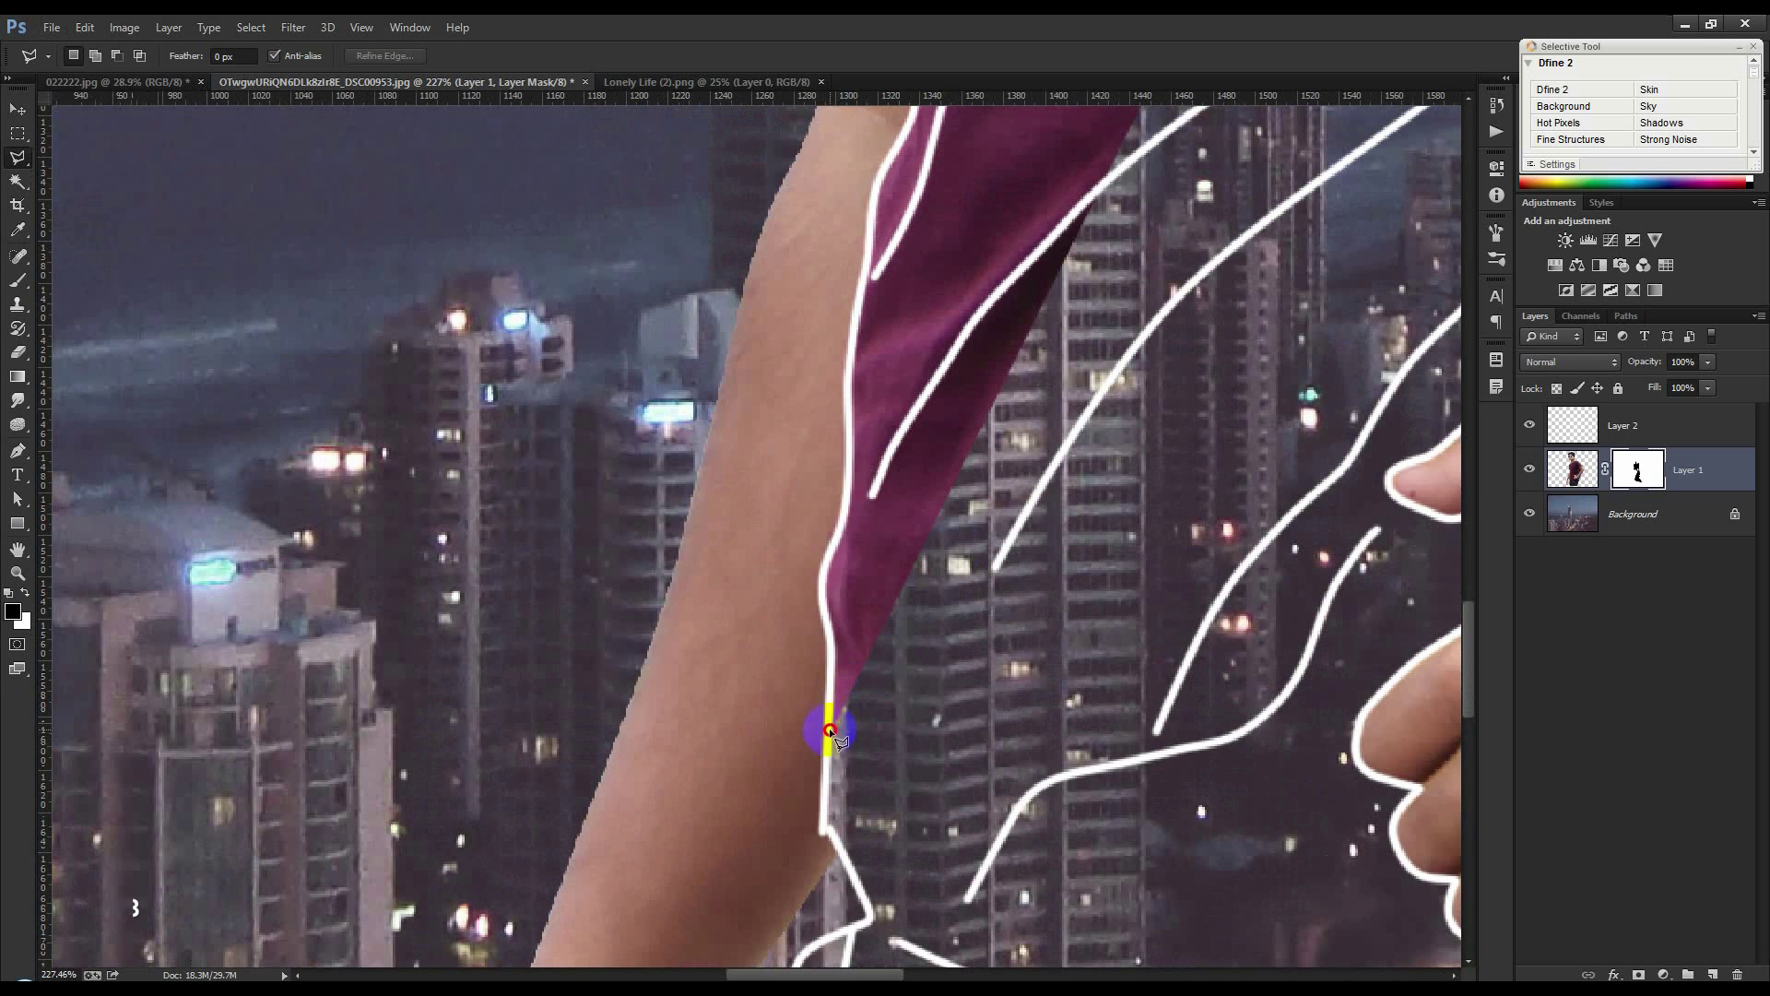
left_click(822, 557)
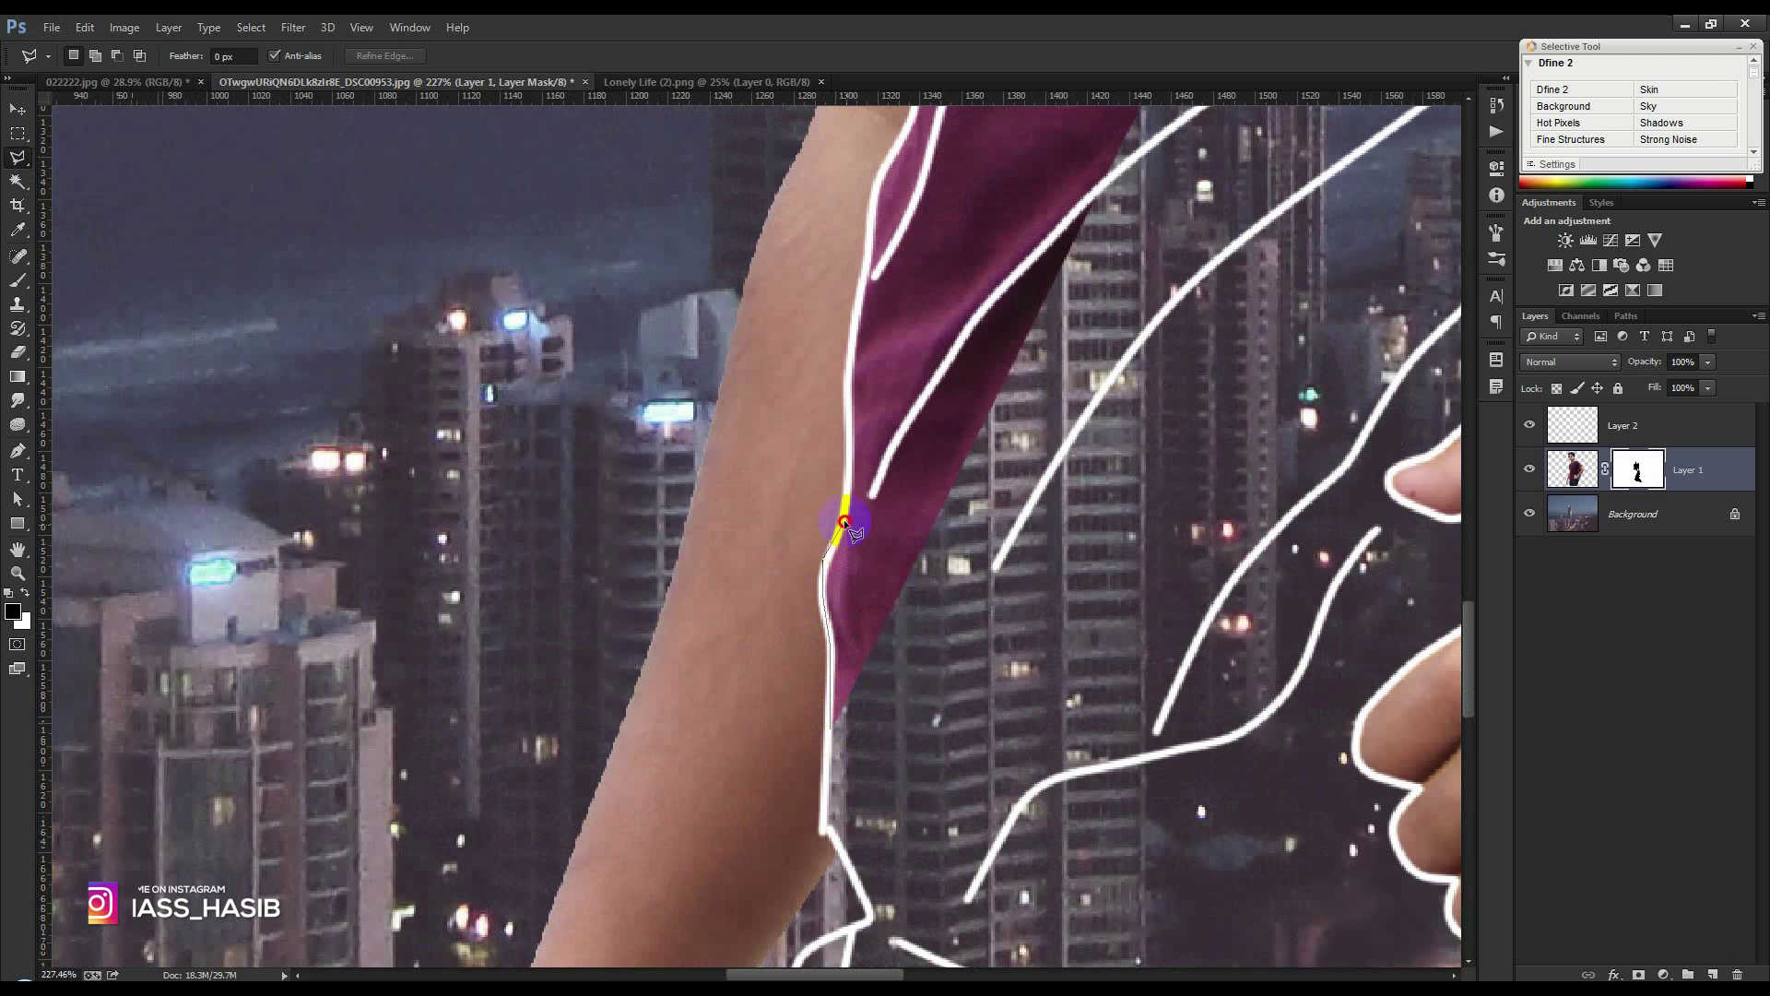
left_click(850, 345)
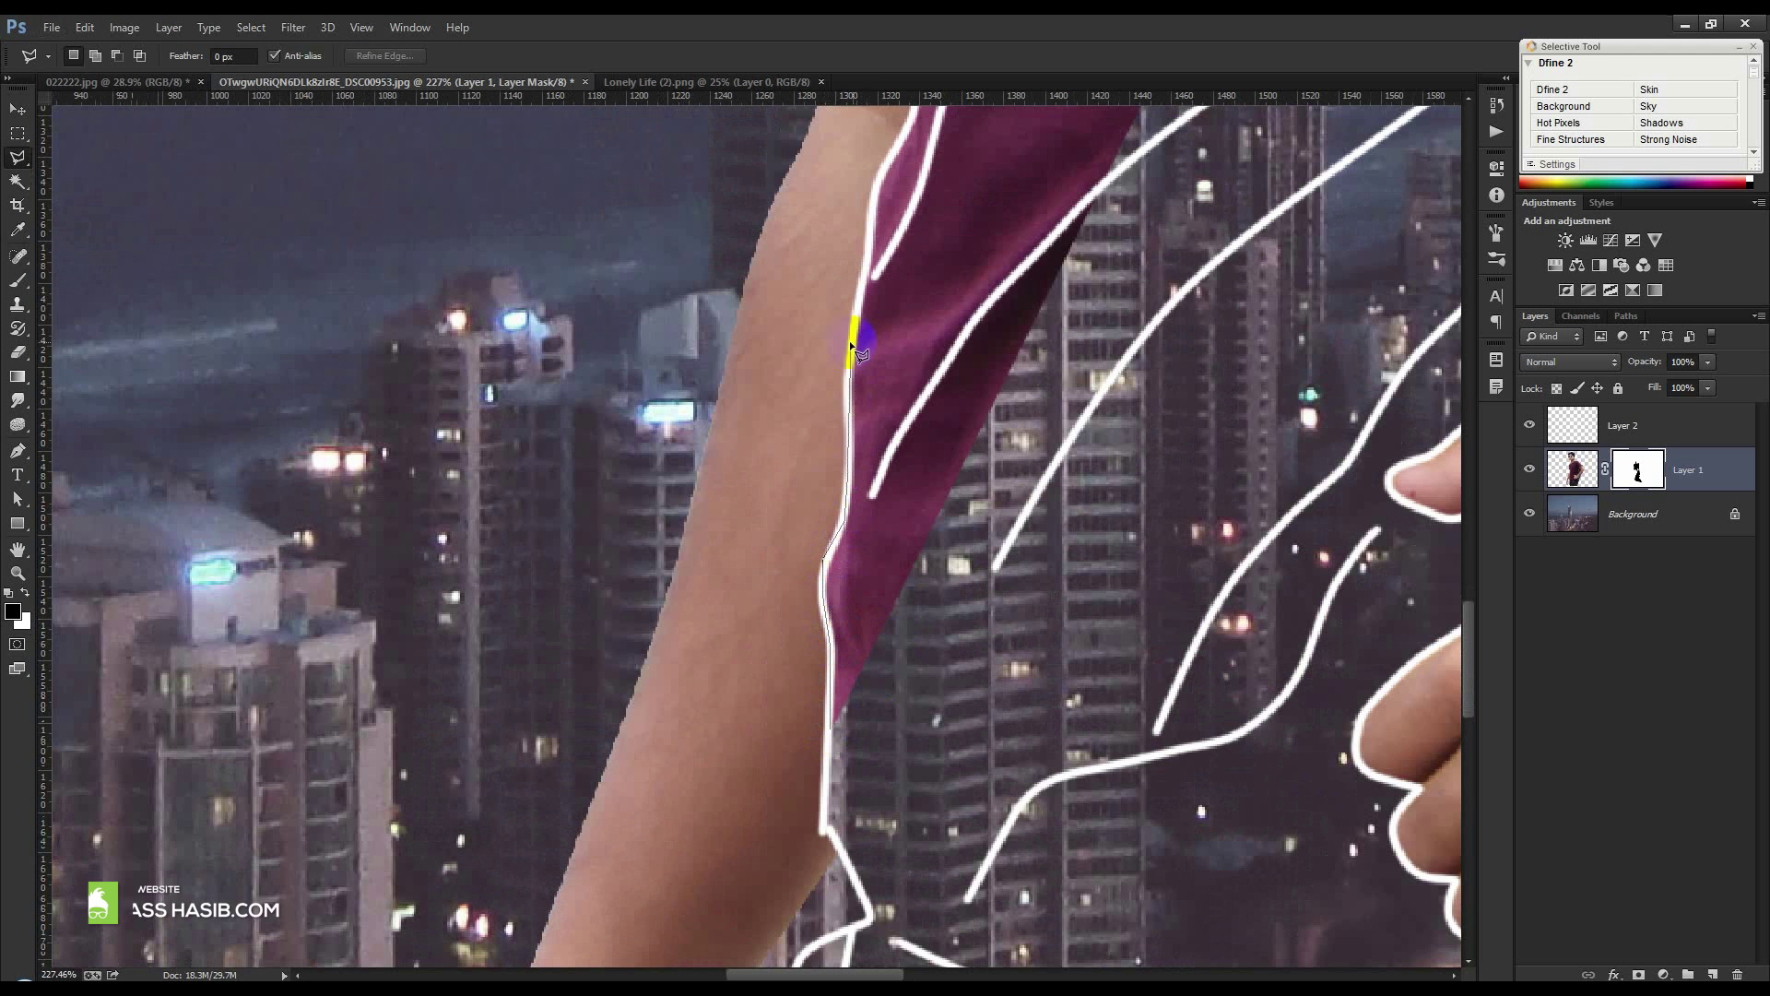
left_click(867, 275)
Continue the lasso up the shirt's side line past the elbow to the corner under the sleeve
scroll(881, 323, "up", 5)
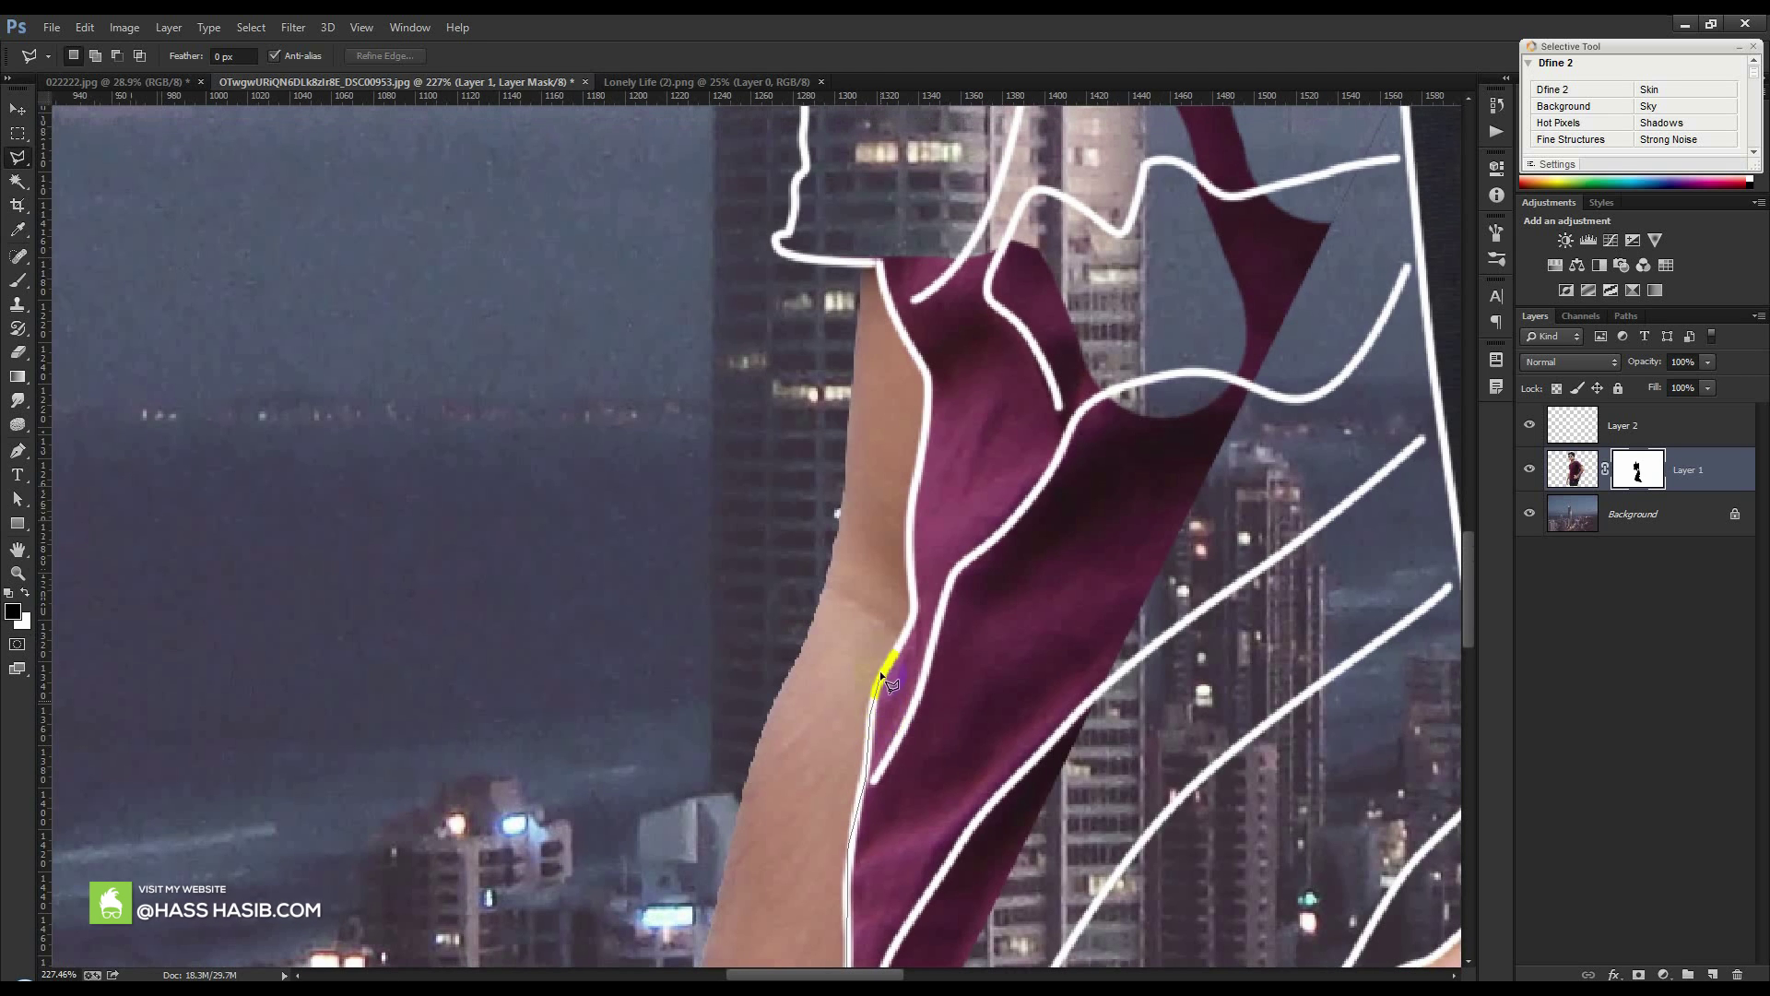
left_click(884, 671)
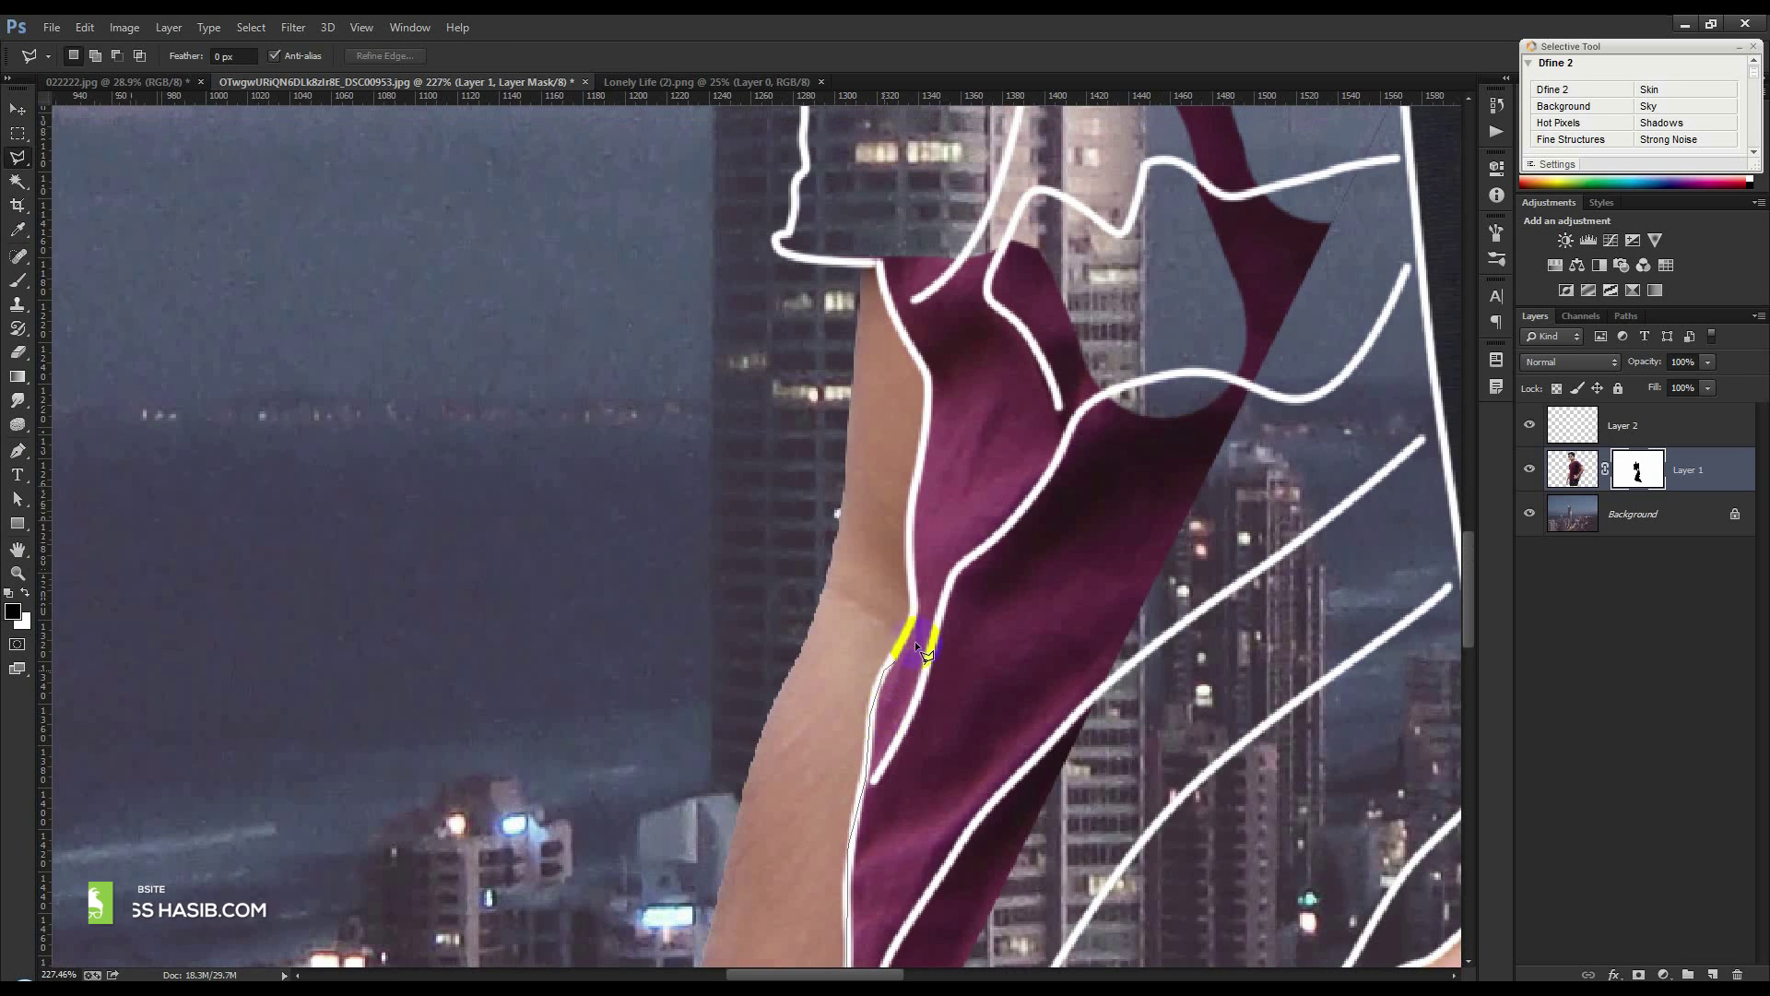
left_click(910, 587)
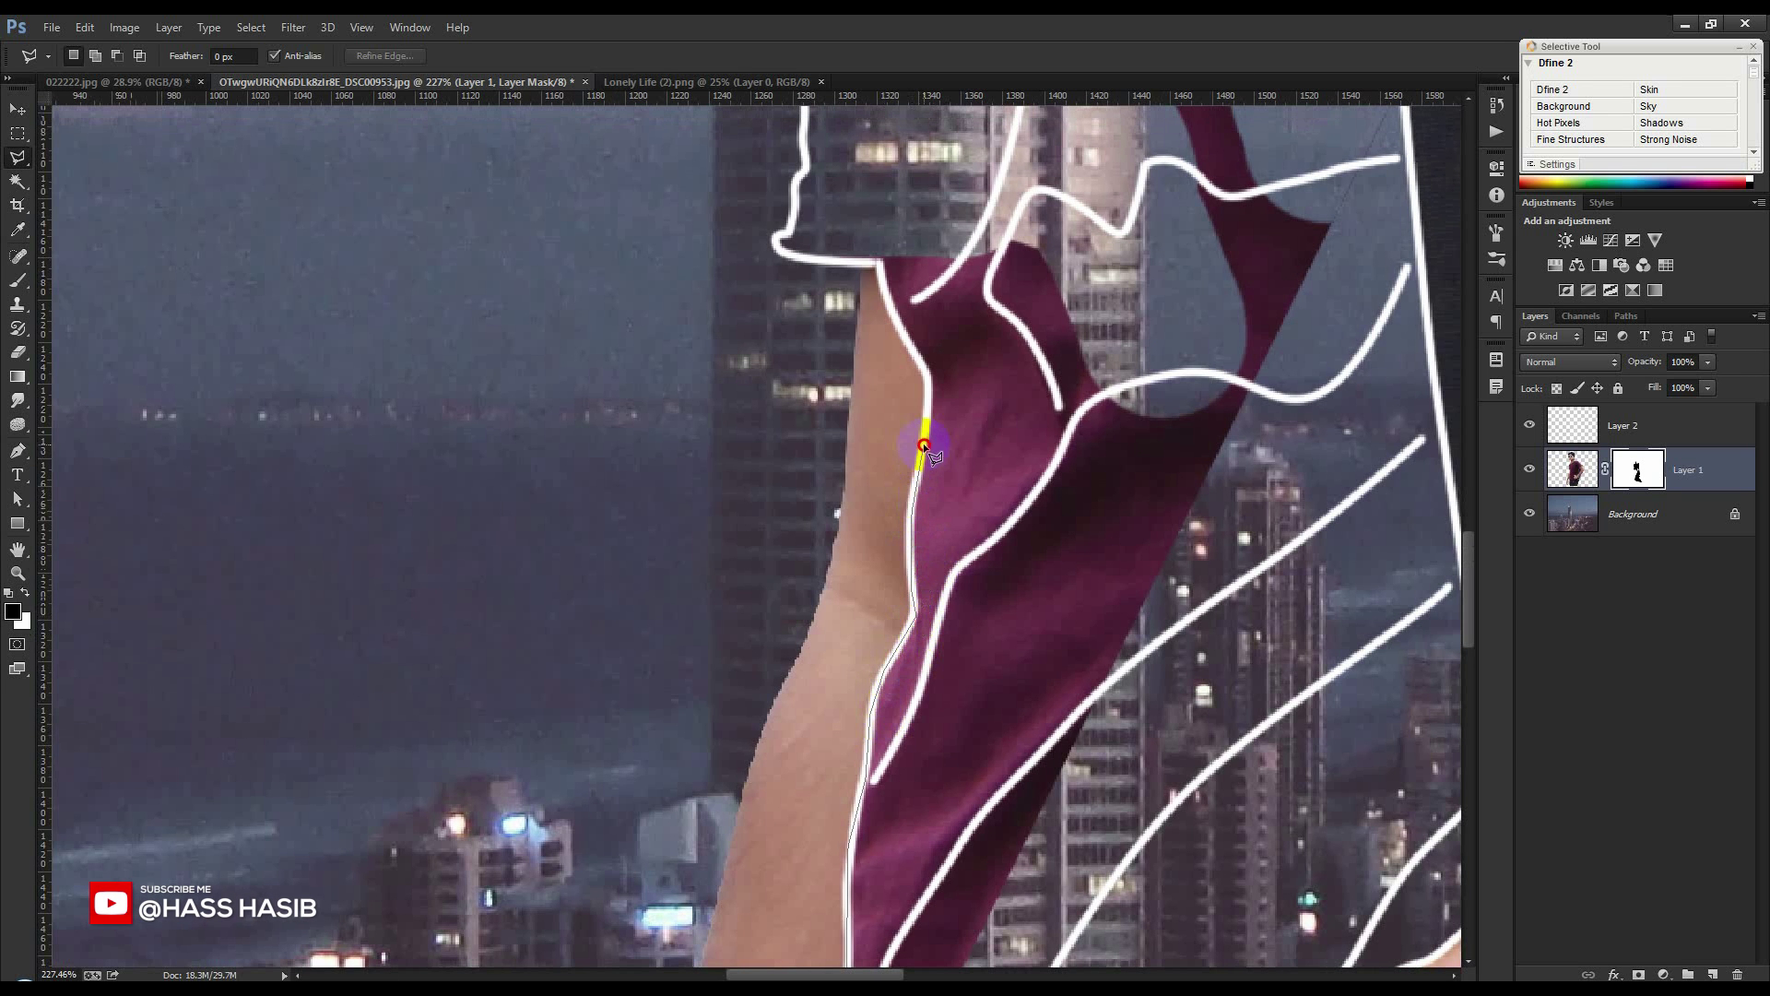
left_click(928, 383)
left_click(891, 312)
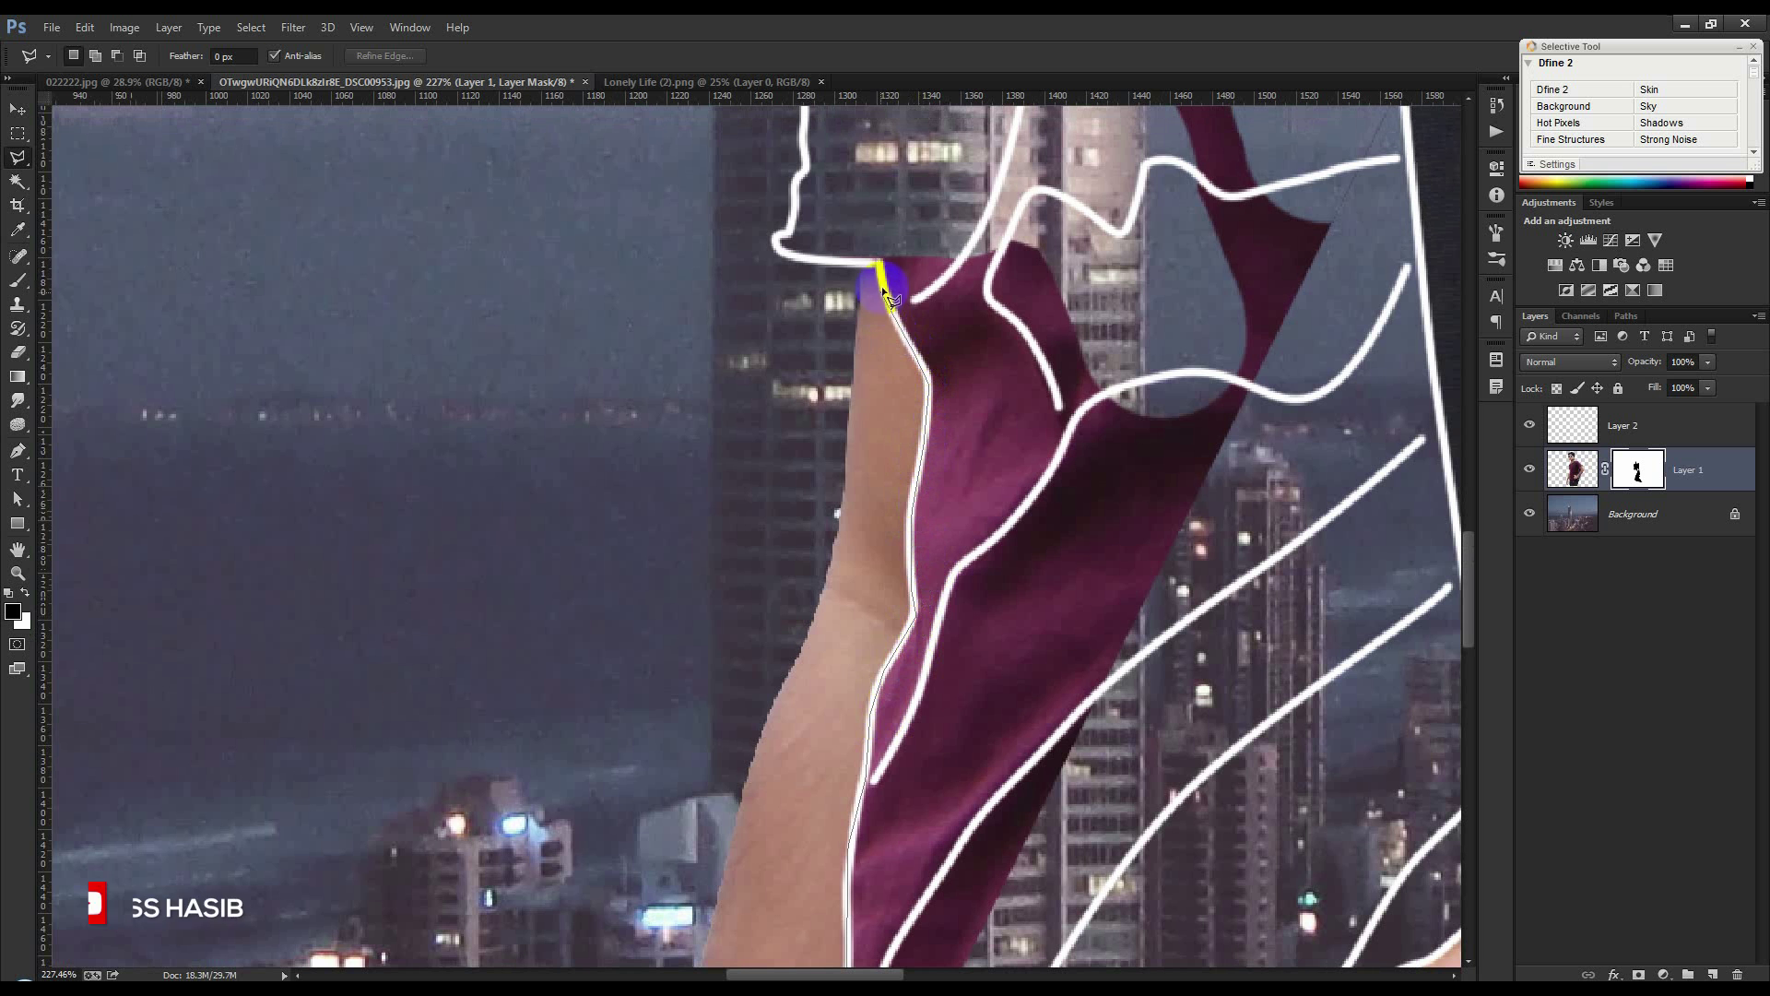
left_click(870, 241)
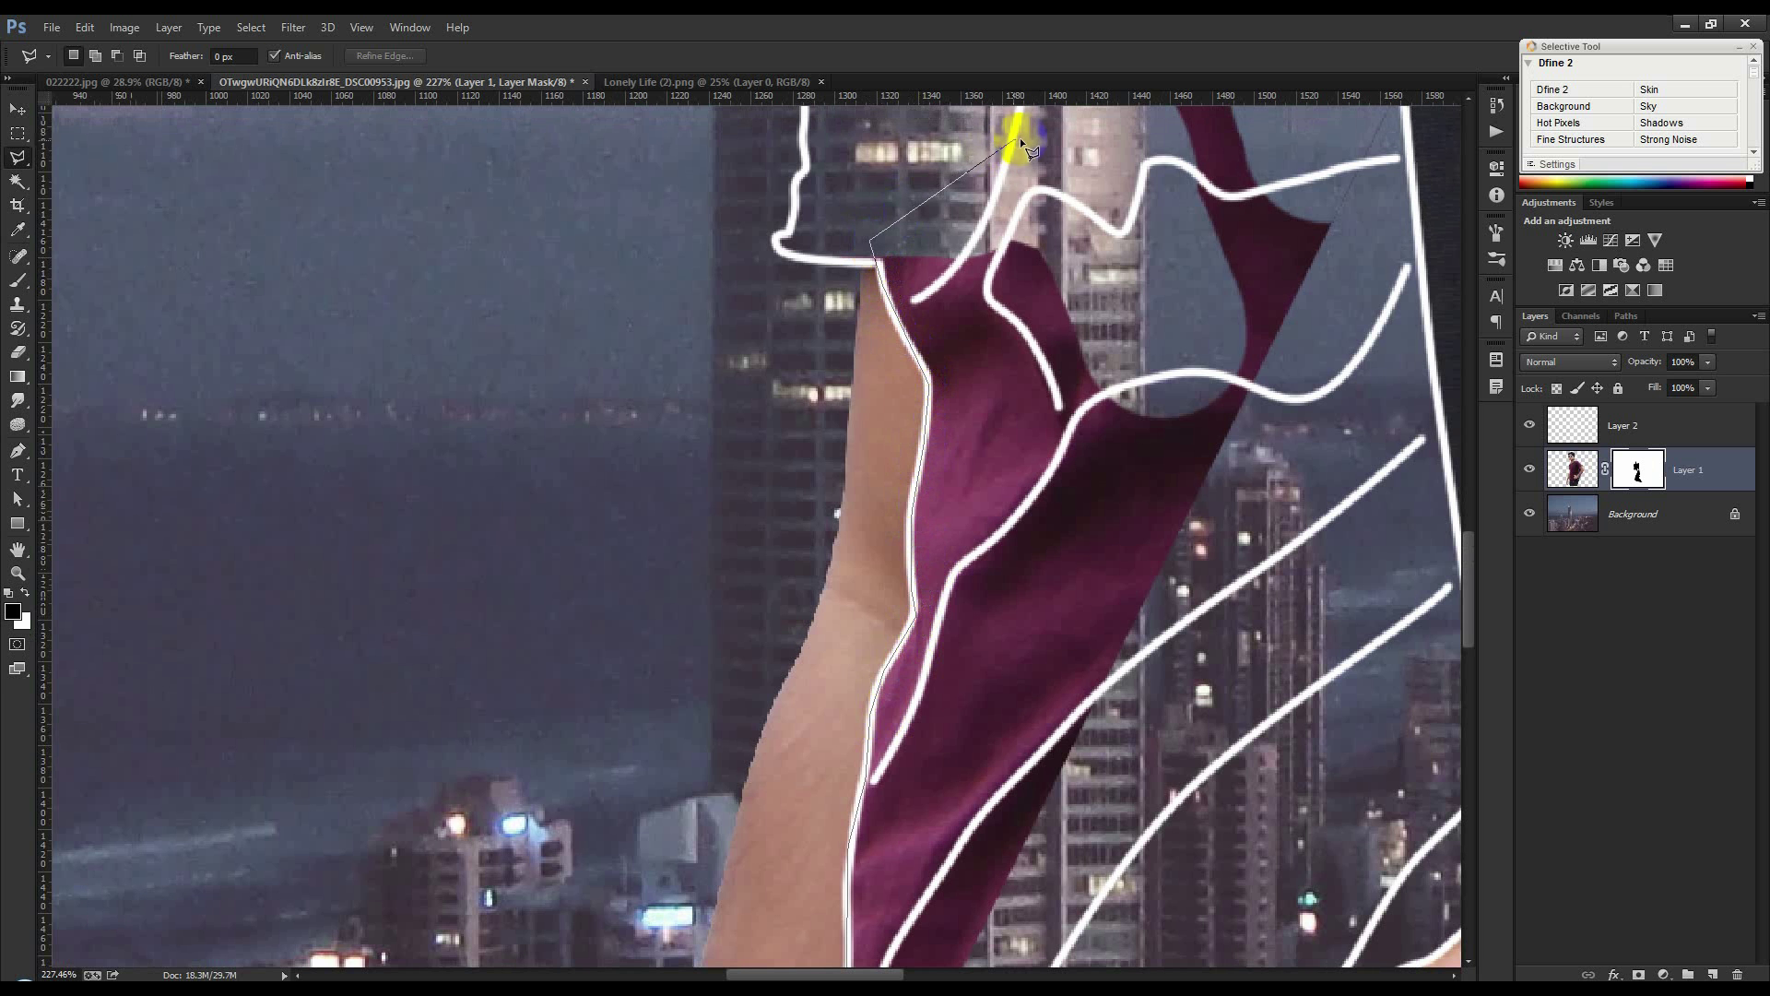
Route the lasso through the masked area below the pocket and down the strap's inner white edge
left_click_drag(1027, 137, 1015, 562)
left_click(1105, 397)
left_click(1363, 468)
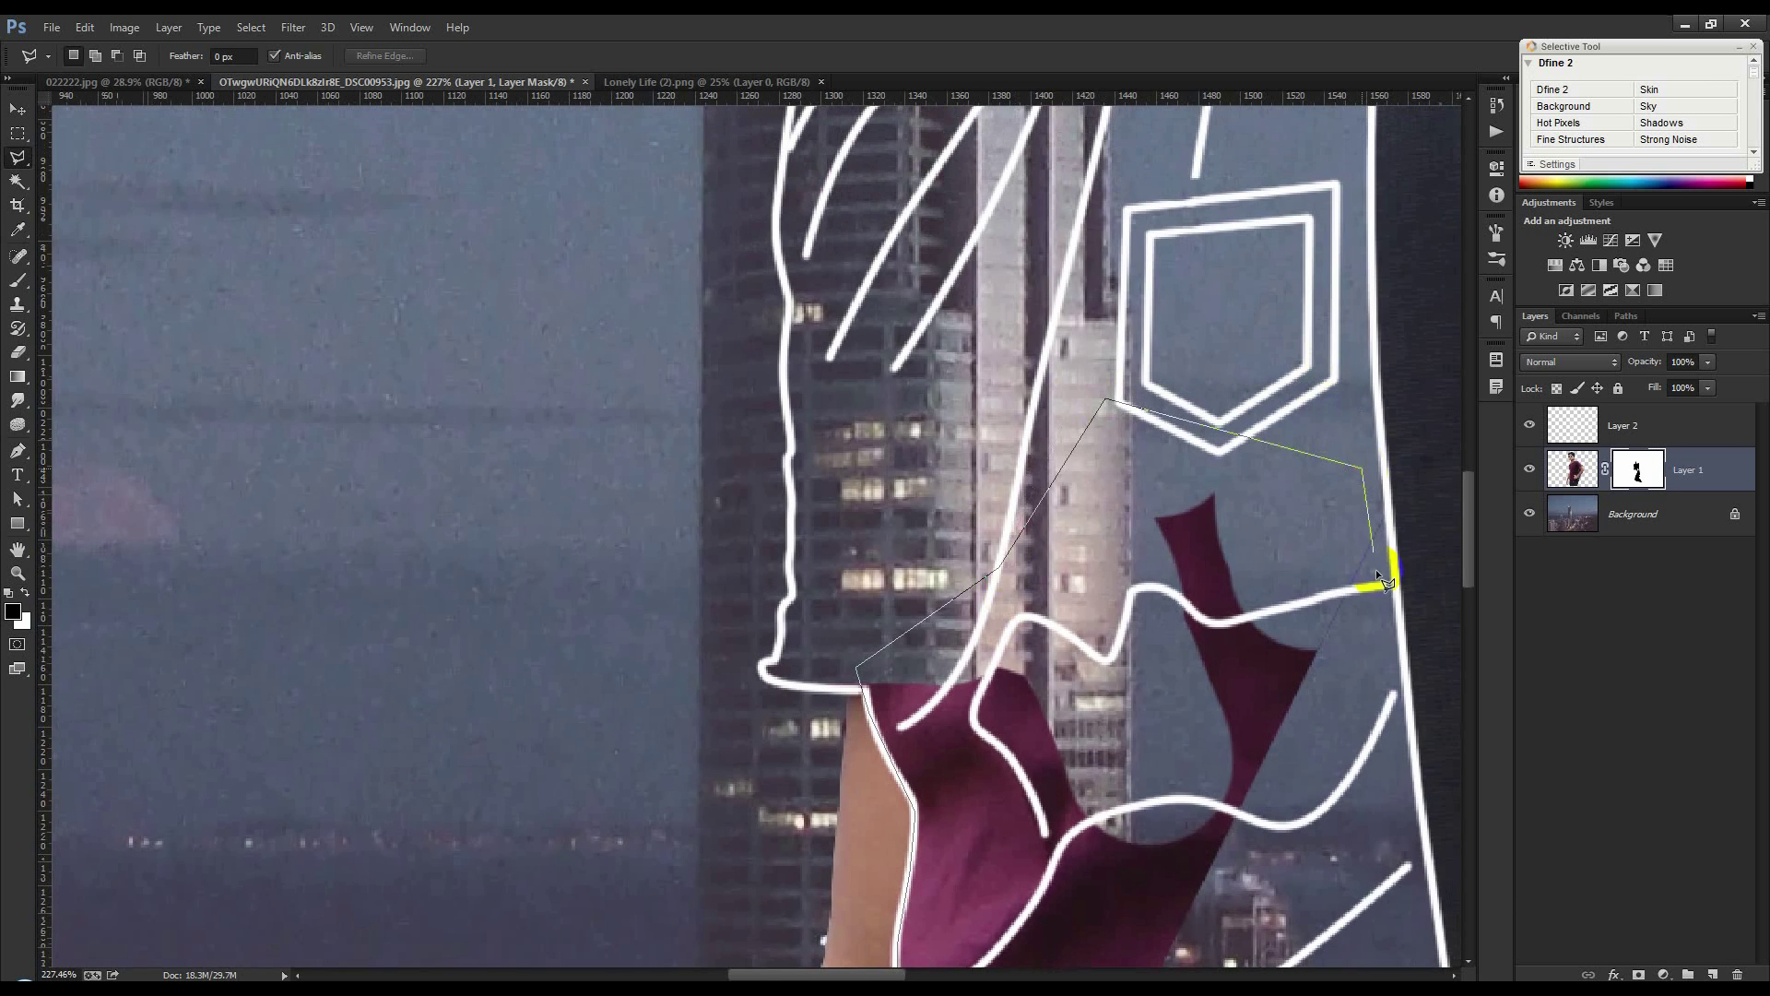
left_click_drag(1326, 616, 999, 598)
left_click(1065, 481)
left_click(1071, 520)
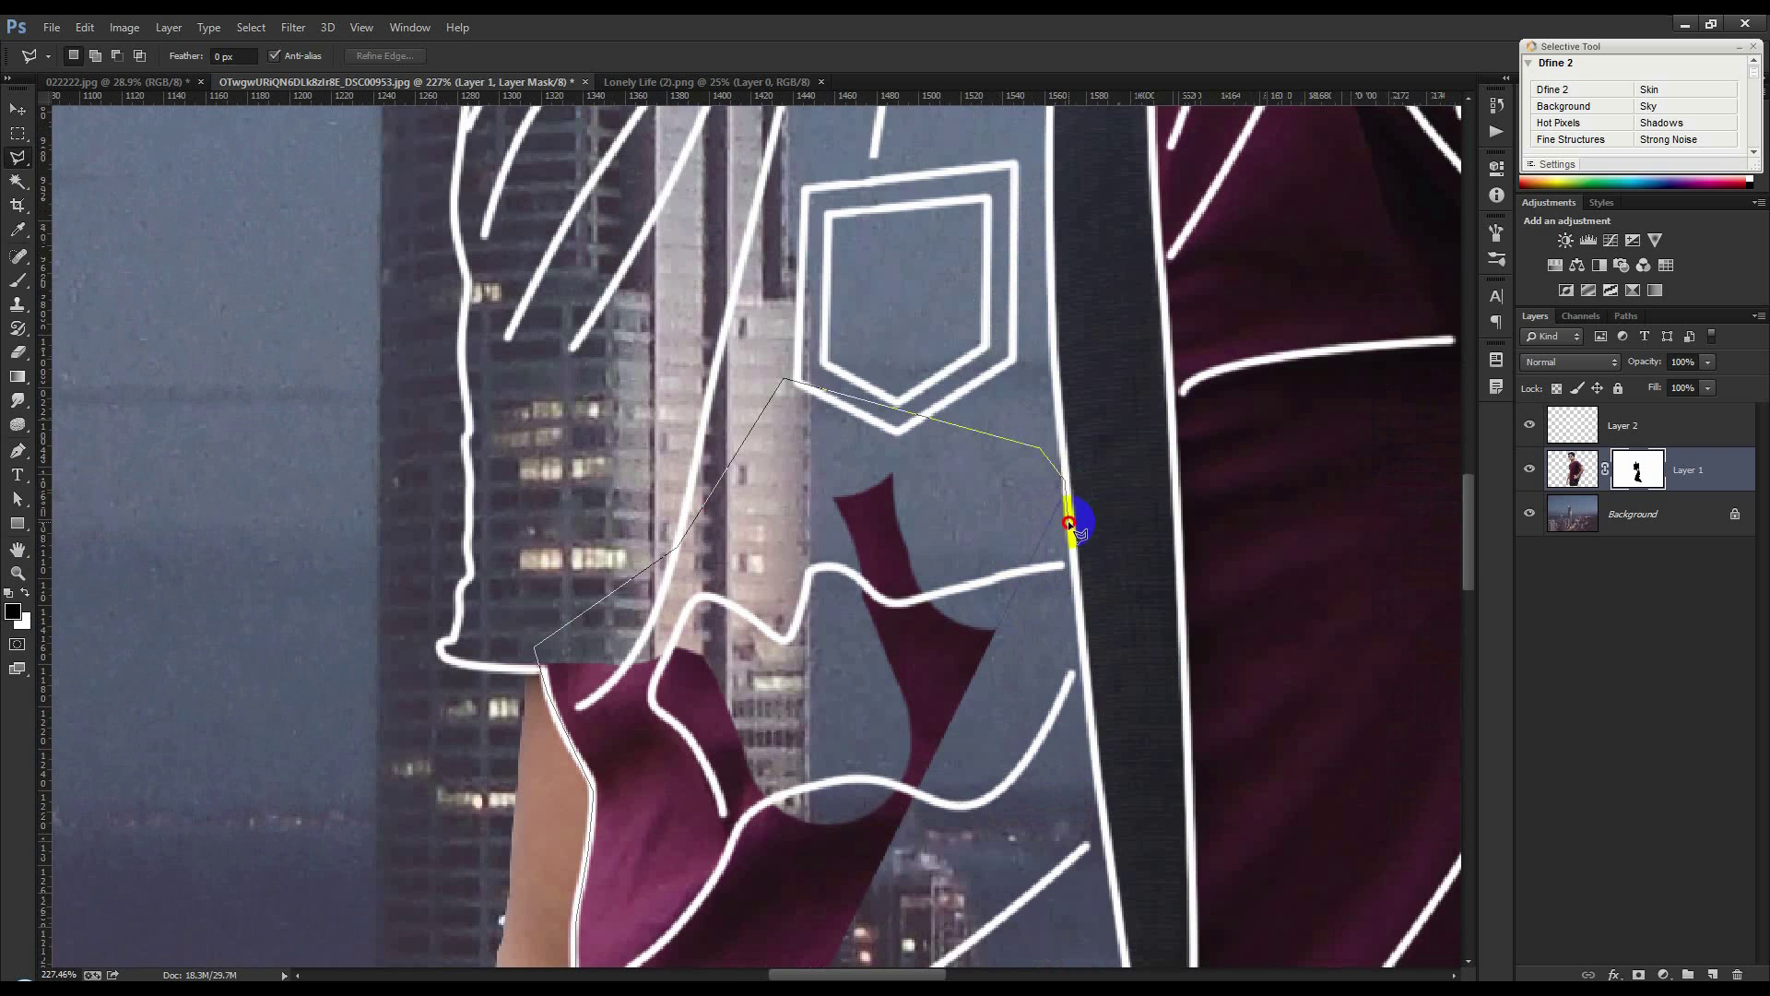
left_click_drag(1019, 776, 1105, 260)
Close the lasso around the leftover shirt pieces and fill them with black on Layer 1's mask
left_click_drag(825, 804, 830, 170)
mouse_move(917, 802)
left_mouse_down()
mouse_move(910, 170)
mouse_move(1036, 461)
mouse_move(1183, 557)
left_mouse_up()
left_click(957, 444)
double_click(804, 346)
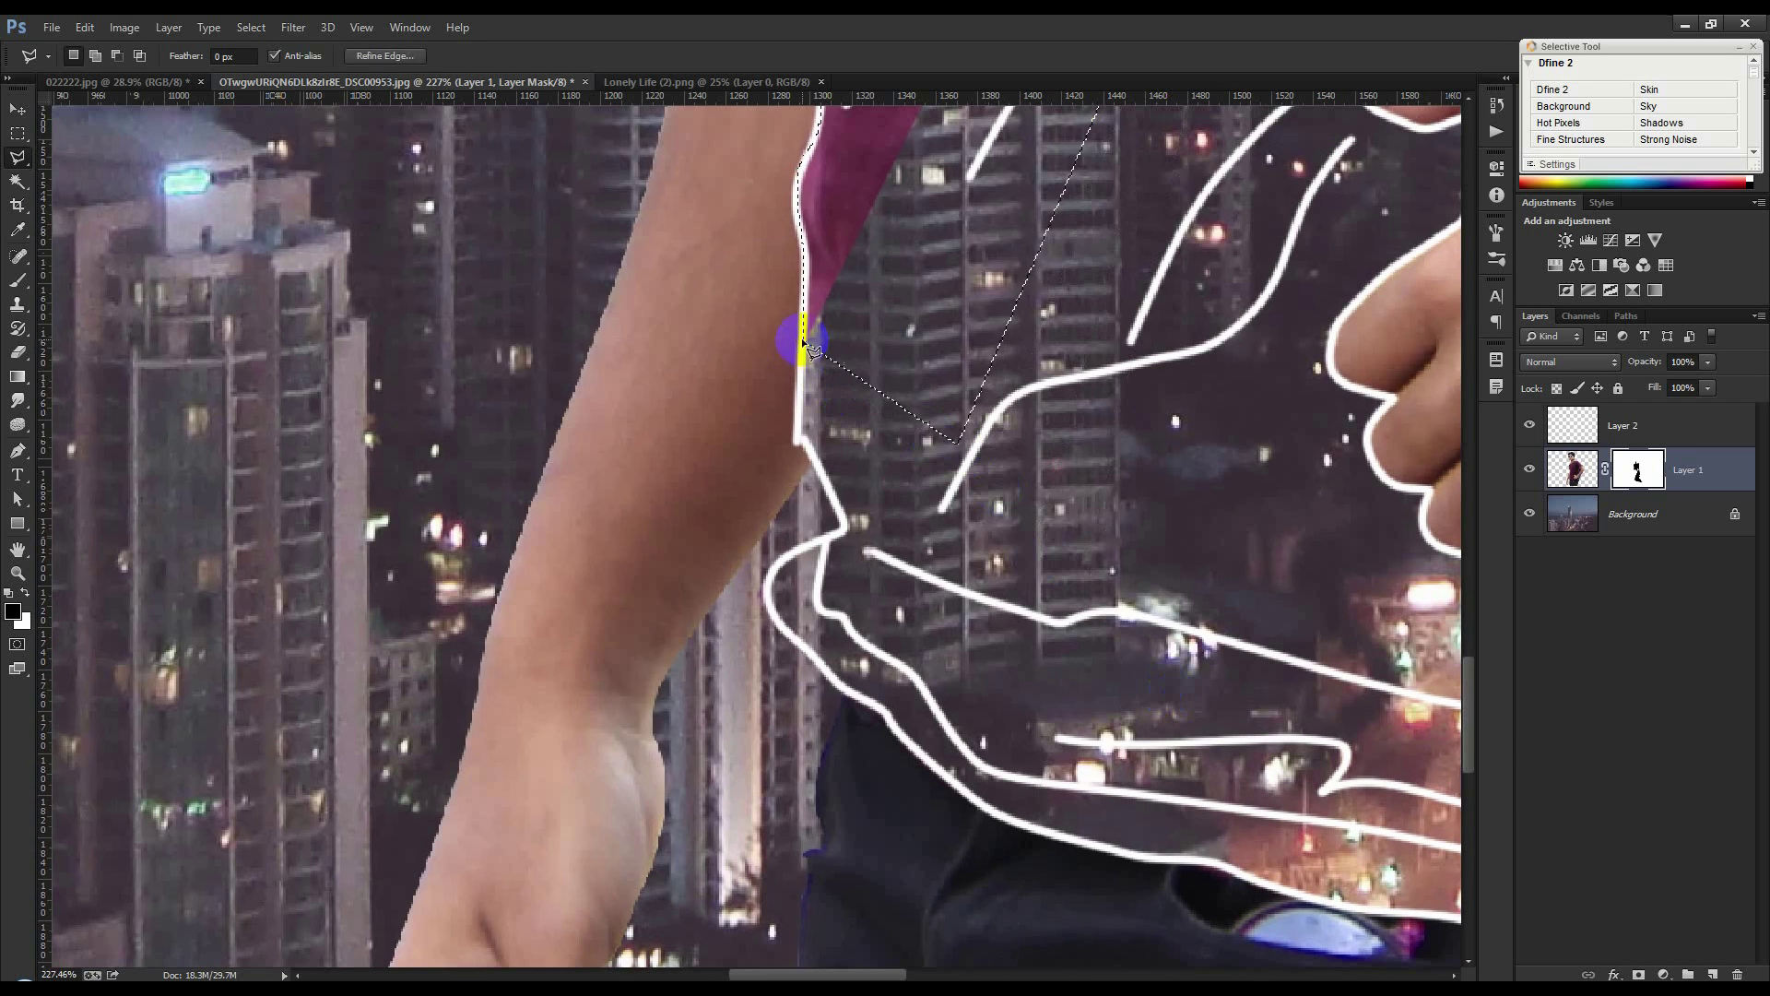
key("alt+Delete")
scroll(890, 404, "down", 10)
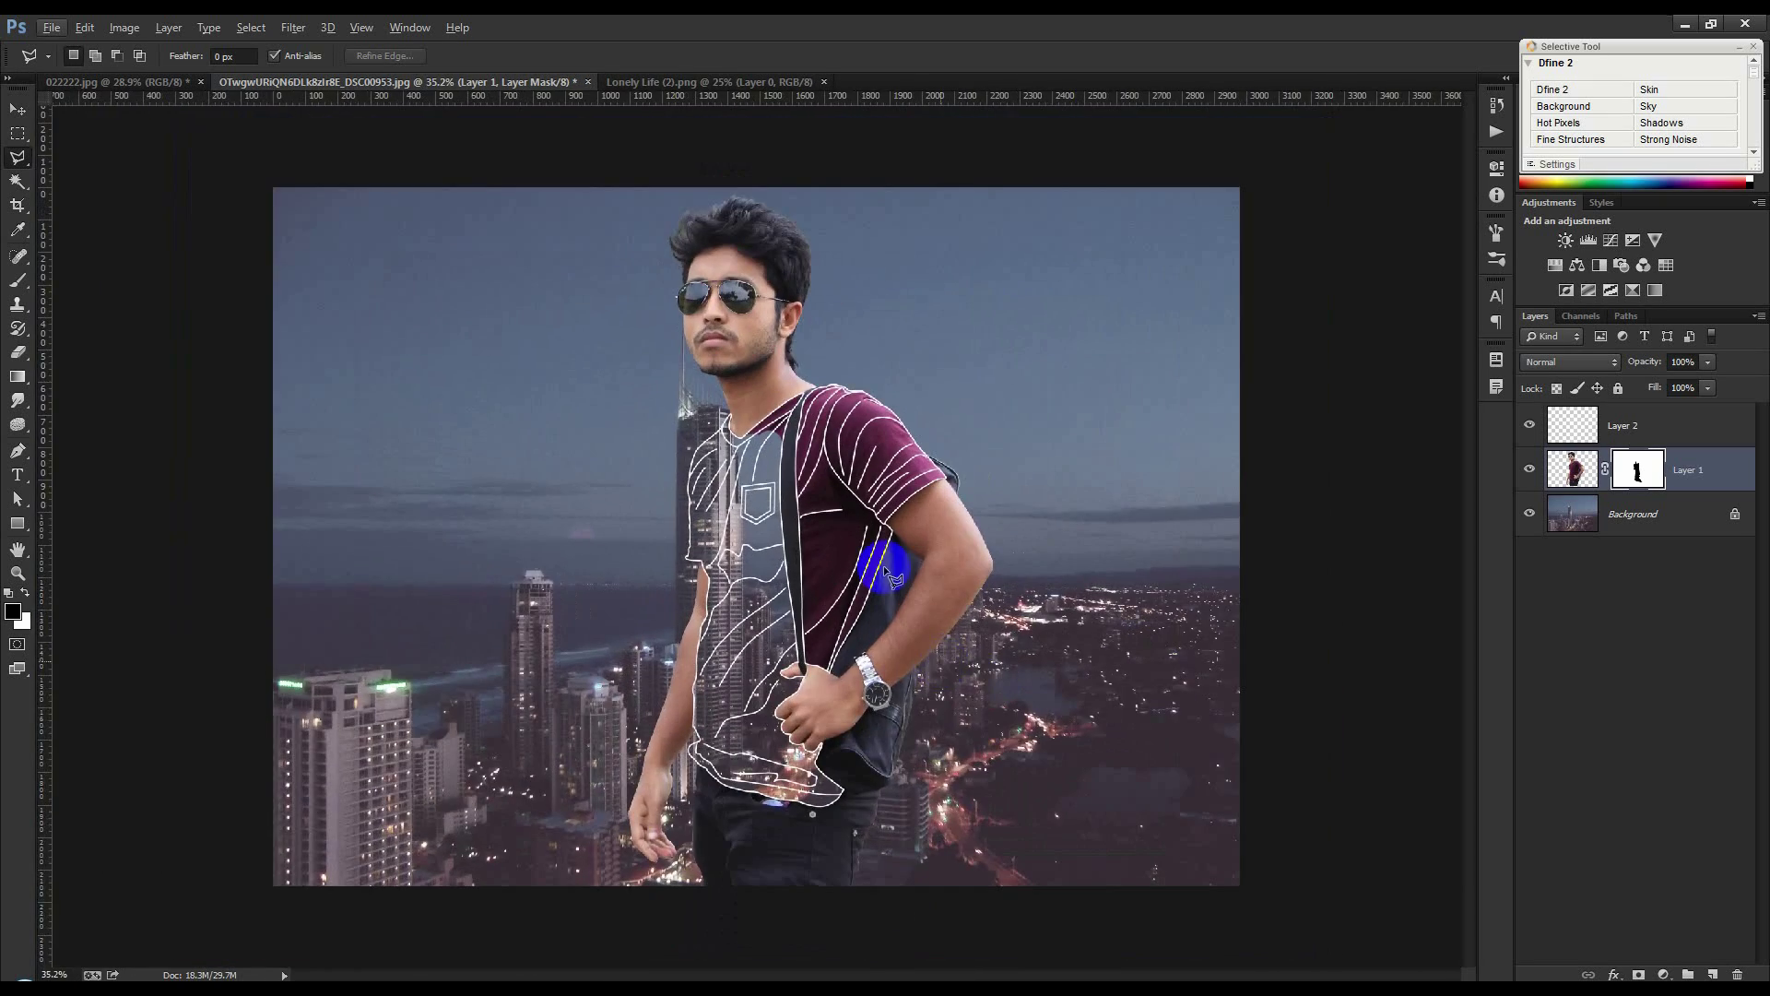
Outline the leftover collar piece with the Polygonal Lasso, from its shoulder tip down the strap's inner edge
scroll(867, 562, "up", 3)
scroll(758, 324, "up", 4)
scroll(763, 329, "up", 2)
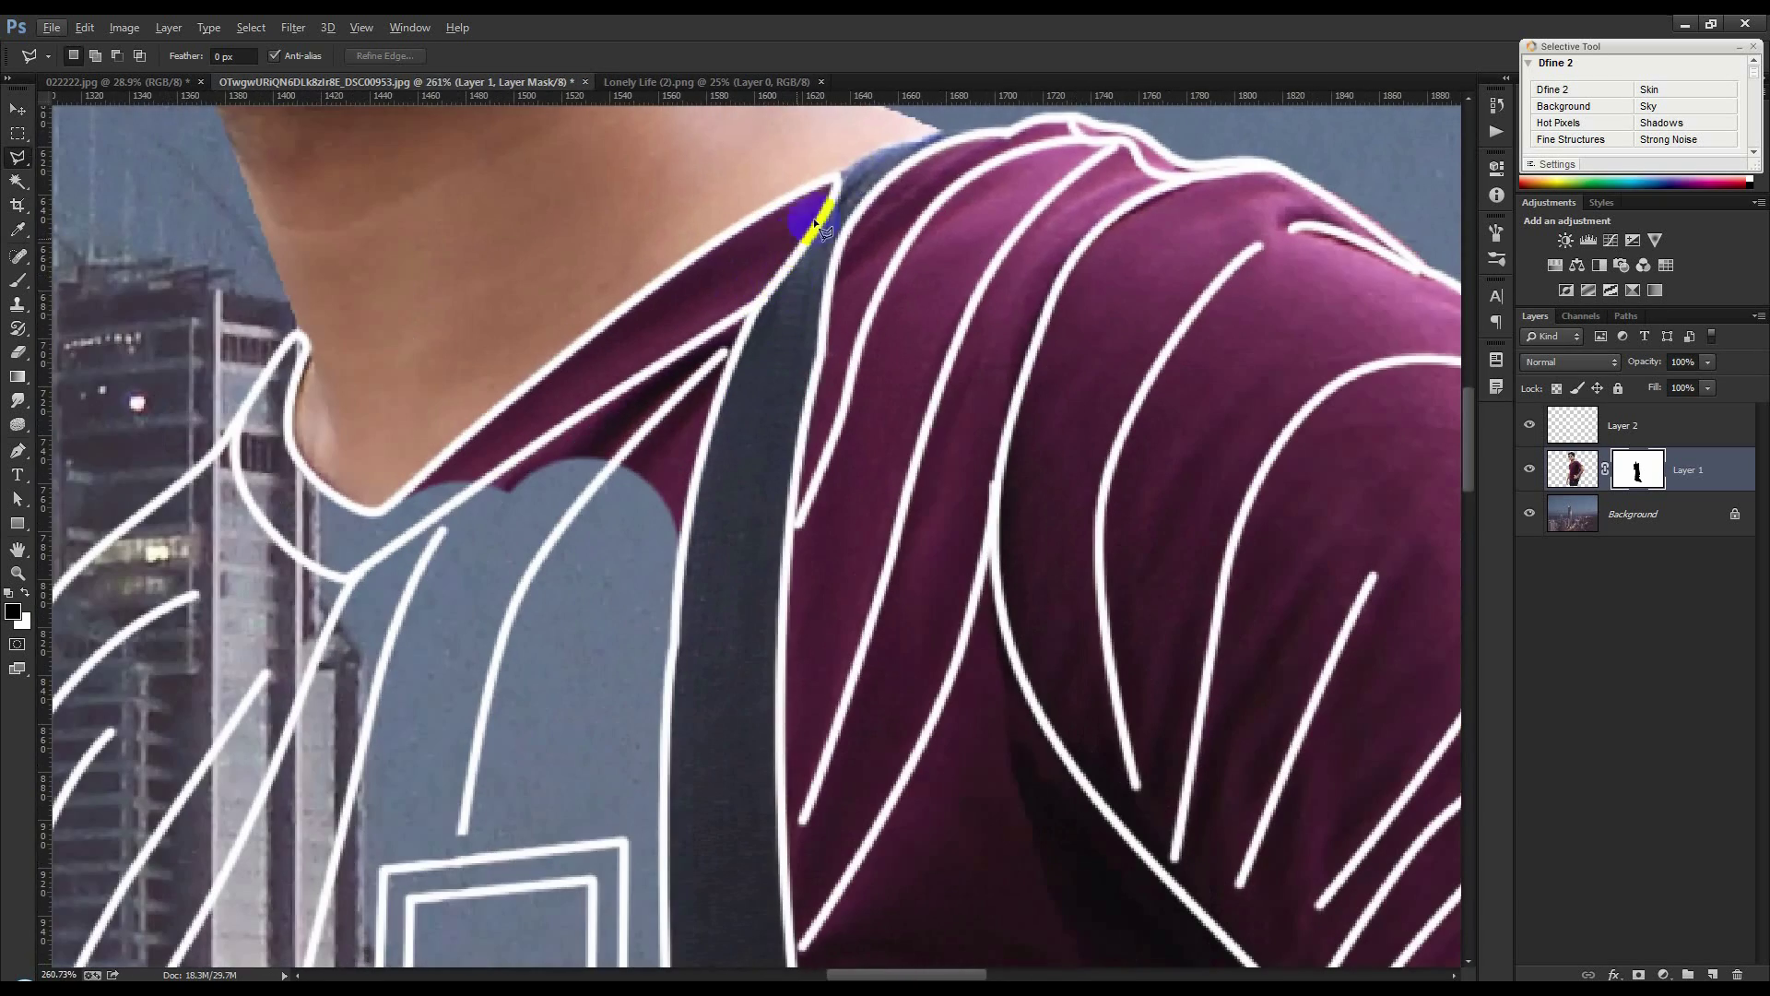
left_click(836, 174)
left_click(835, 201)
left_click(759, 309)
left_click(719, 395)
left_click(679, 560)
Close the collar outline along the neckline and fill the selection with black on Layer 1's mask
left_click(396, 500)
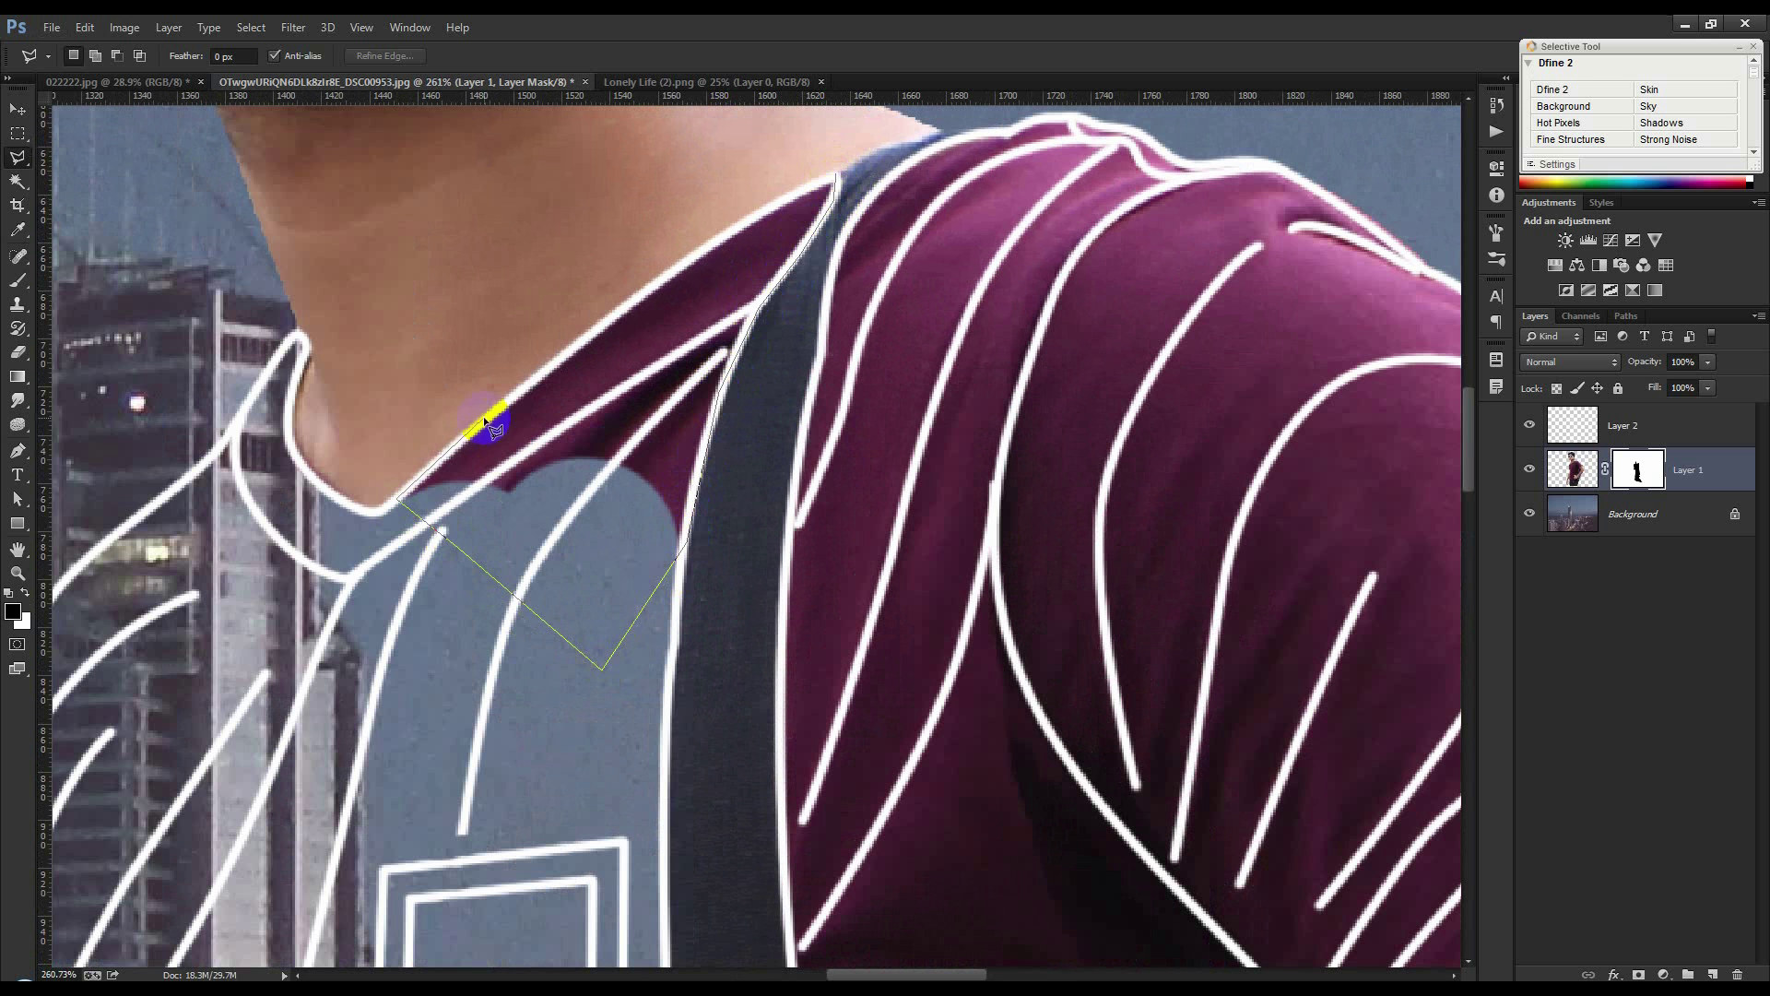
left_click(778, 199)
left_click(834, 175)
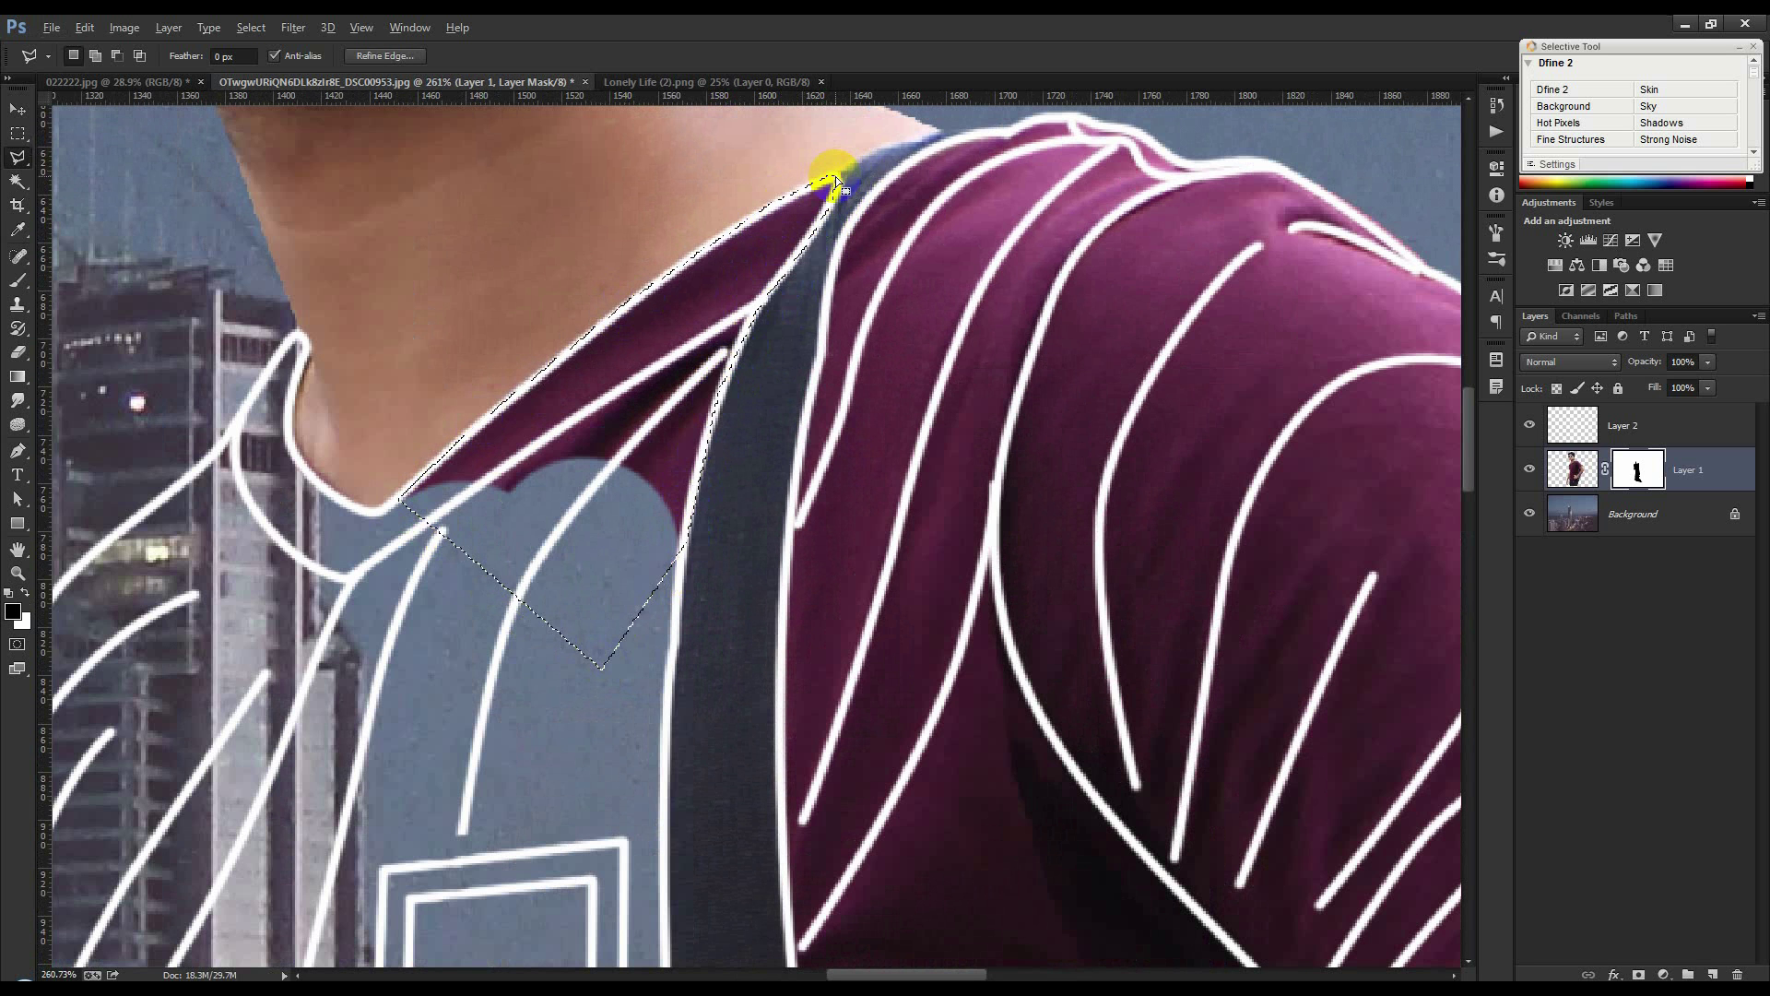
key("alt+BackSpace")
Start a lasso outline at the shoulder and follow the strap's outer white edge down past the chest
left_click(949, 155)
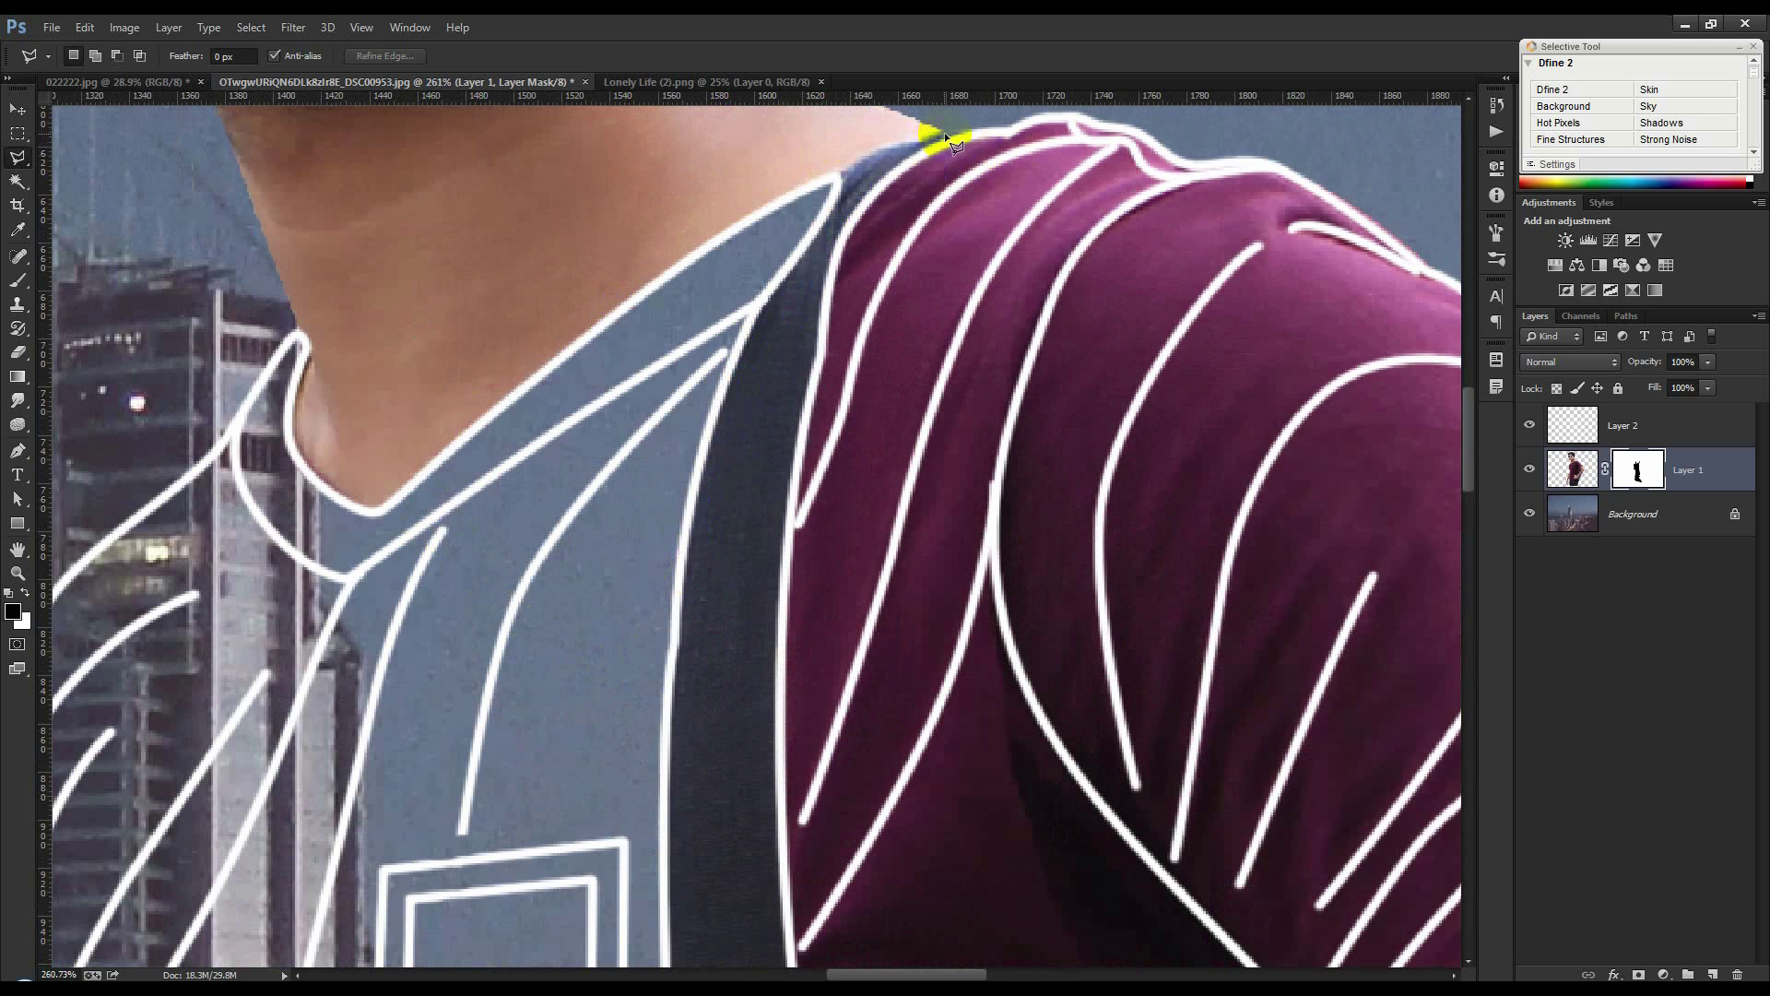
left_click(962, 141)
mouse_move(868, 201)
left_mouse_down()
mouse_move(810, 377)
mouse_move(799, 513)
mouse_move(784, 188)
mouse_move(778, 588)
mouse_move(772, 383)
mouse_move(708, 106)
left_mouse_up()
scroll(777, 178, "down", 5)
left_click(776, 590)
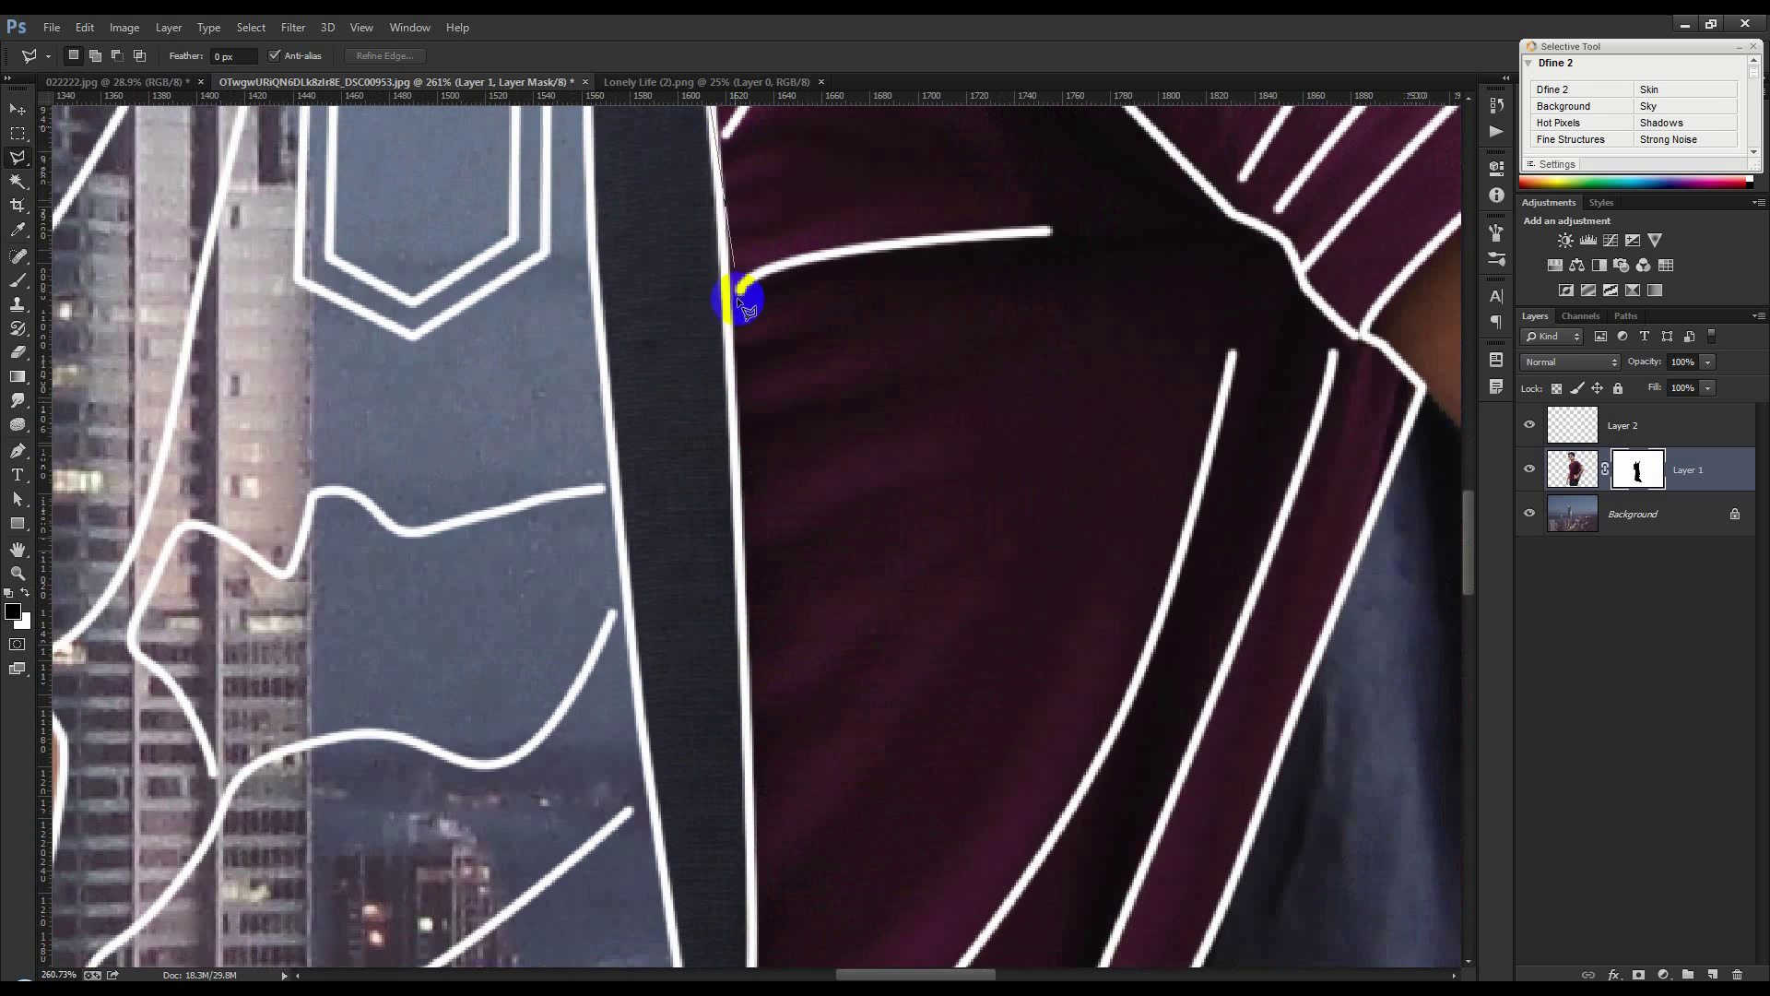
left_click(739, 535)
Continue the lasso down the strap's outer edge to where it meets the back of the hand
left_click(769, 264)
left_click(743, 710)
left_click_drag(761, 745, 740, 135)
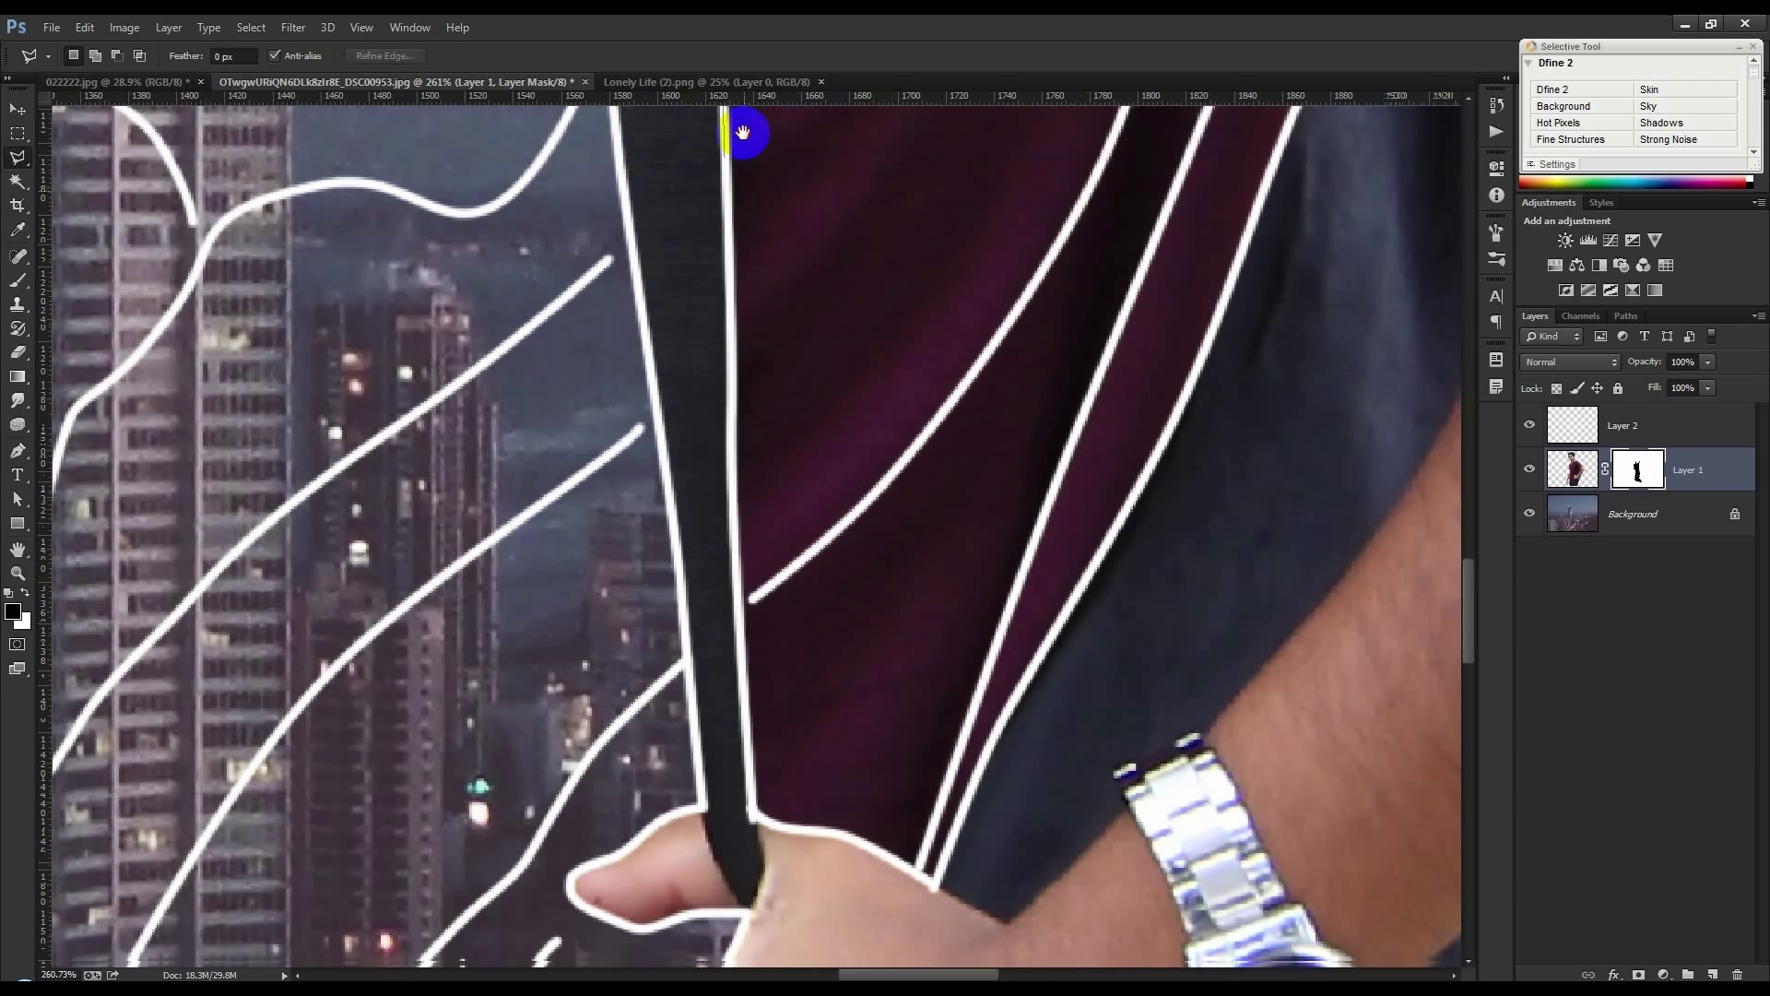
left_click(735, 545)
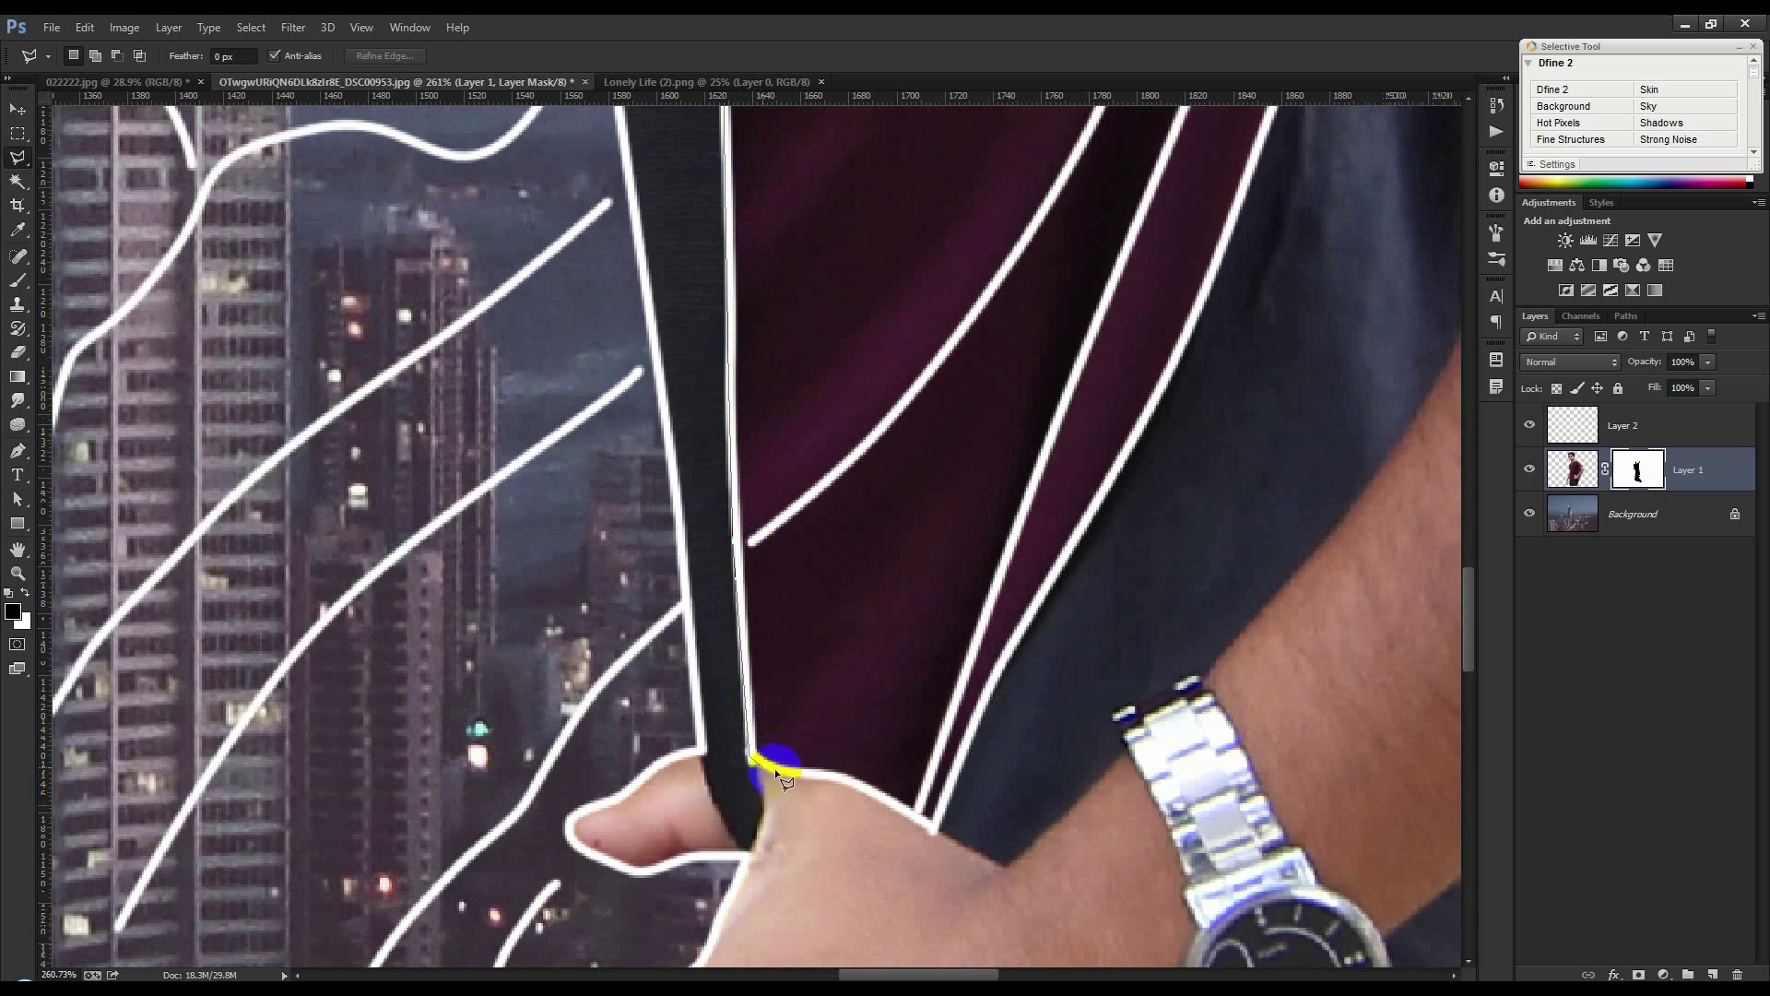
left_click(749, 761)
Continue the lasso past the back of the hand and up the shirt's side edge to the underarm
left_click(932, 826)
left_click(1215, 269)
left_click_drag(1219, 237, 1093, 735)
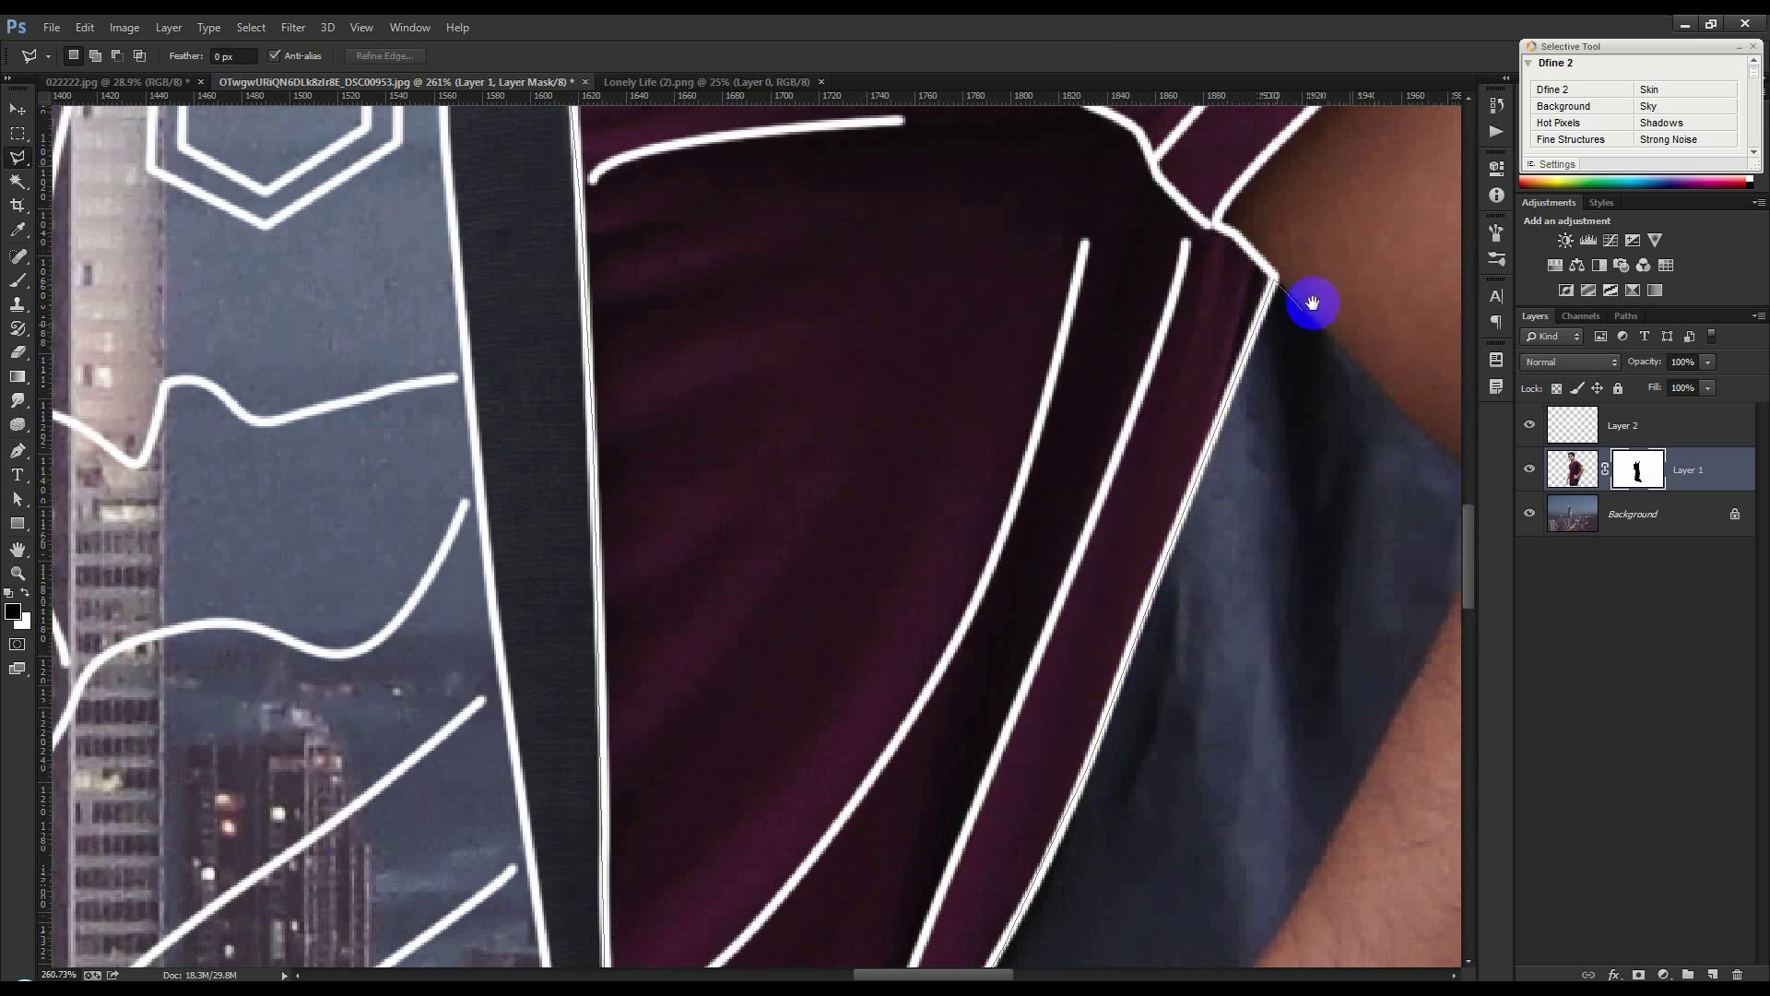
left_click_drag(1307, 300, 1171, 605)
left_click(1114, 555)
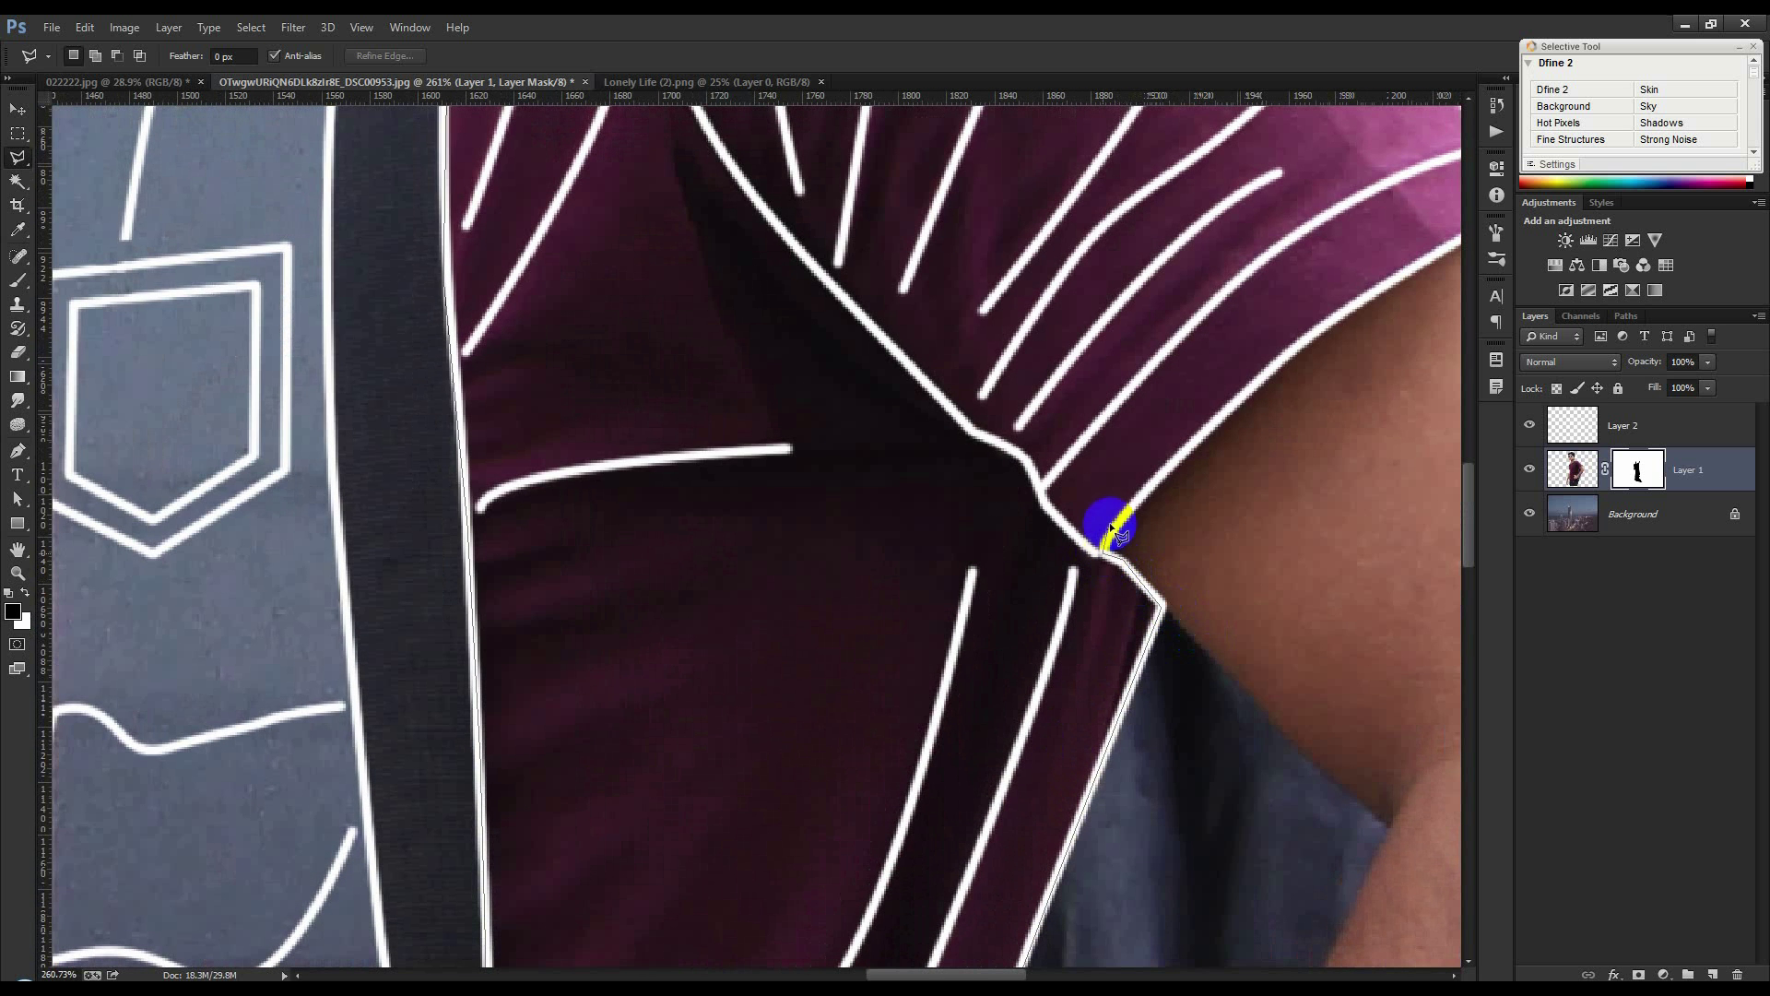
Extend the lasso along the sleeve hem to its outer corner and up the sleeve's outer edge
left_click_drag(1232, 411, 936, 715)
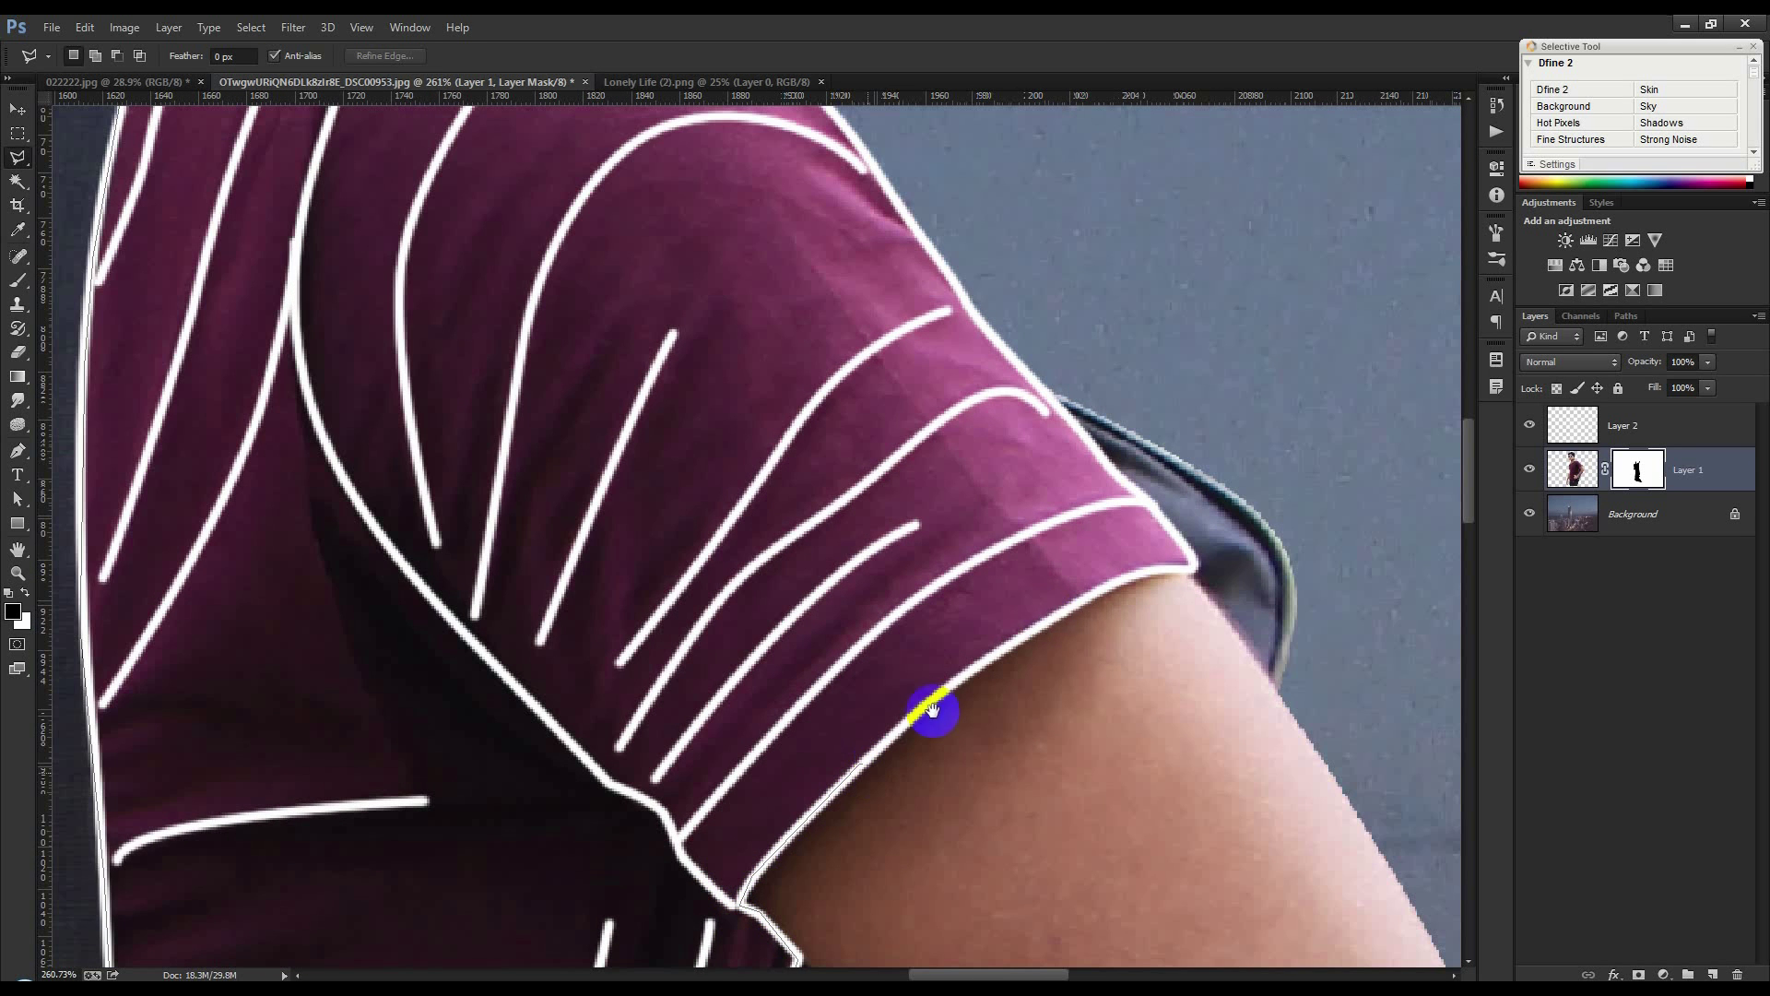
left_click(962, 674)
left_click(1195, 572)
left_click(1034, 363)
Close the lasso loosely around the outside of the shoulder, fill the selection with black on Layer 1's mask, and deselect
scroll(1005, 479, "up", 5)
left_click(973, 473)
left_click(412, 279)
left_click(357, 293)
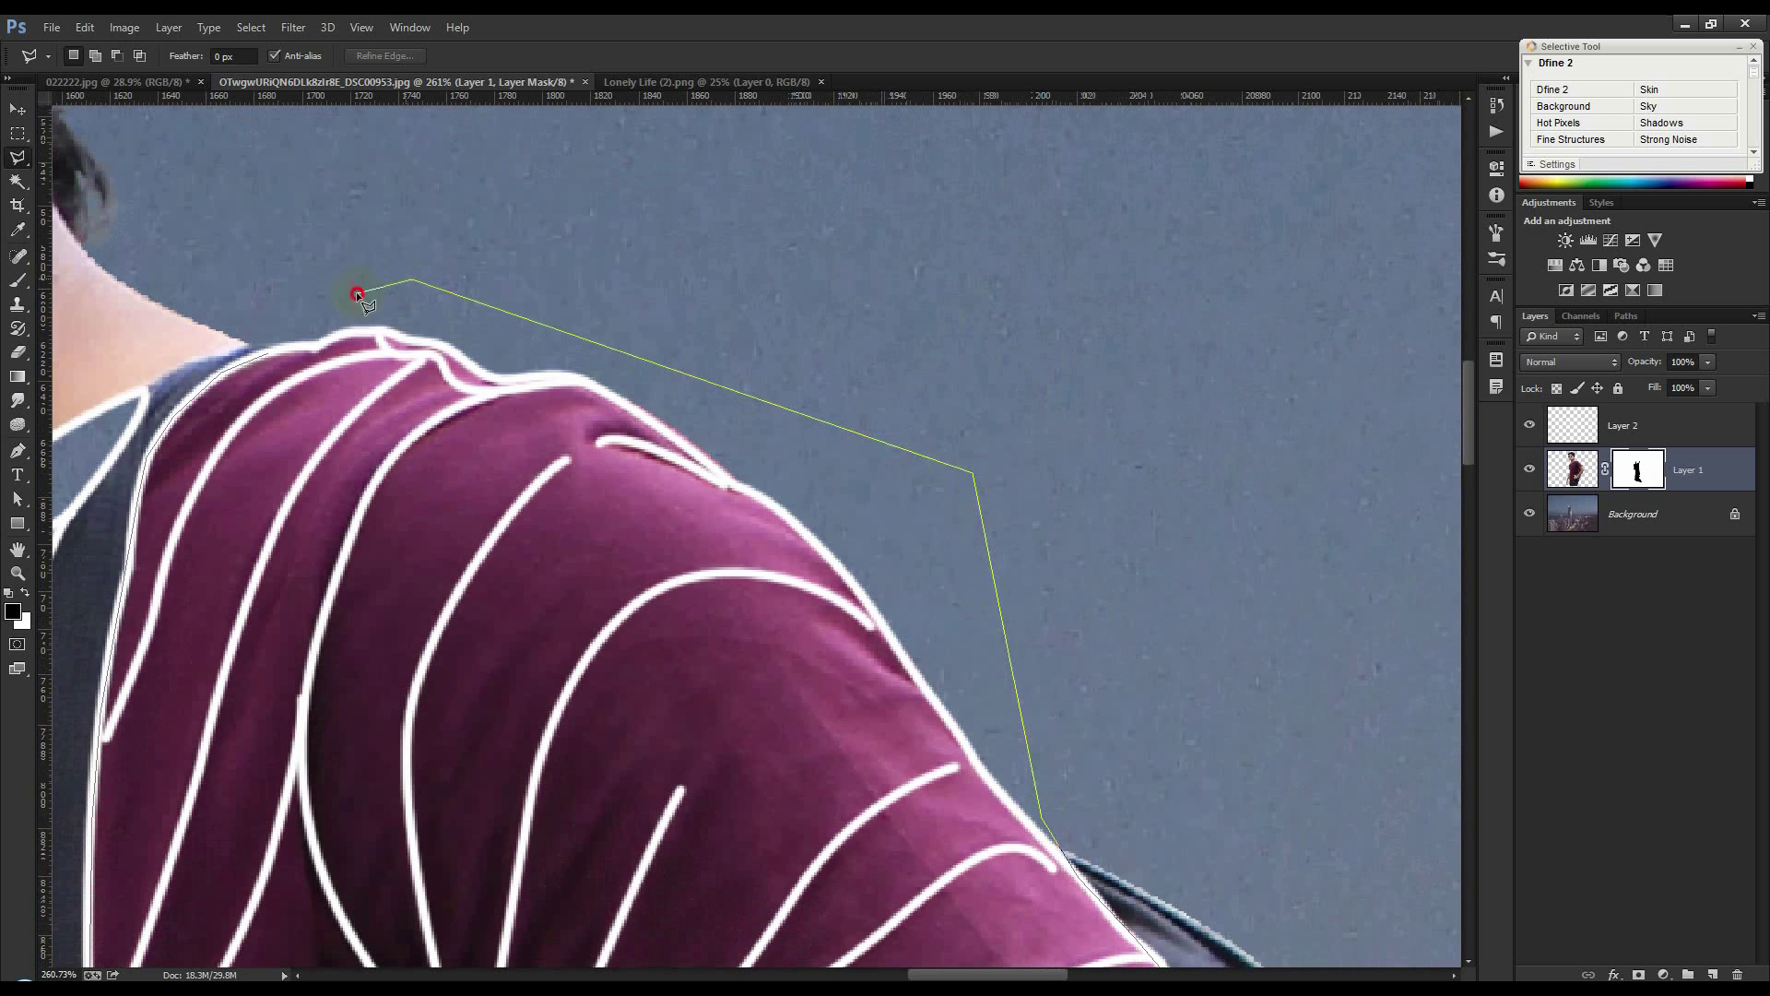
left_click(270, 354)
key("alt+BackSpace")
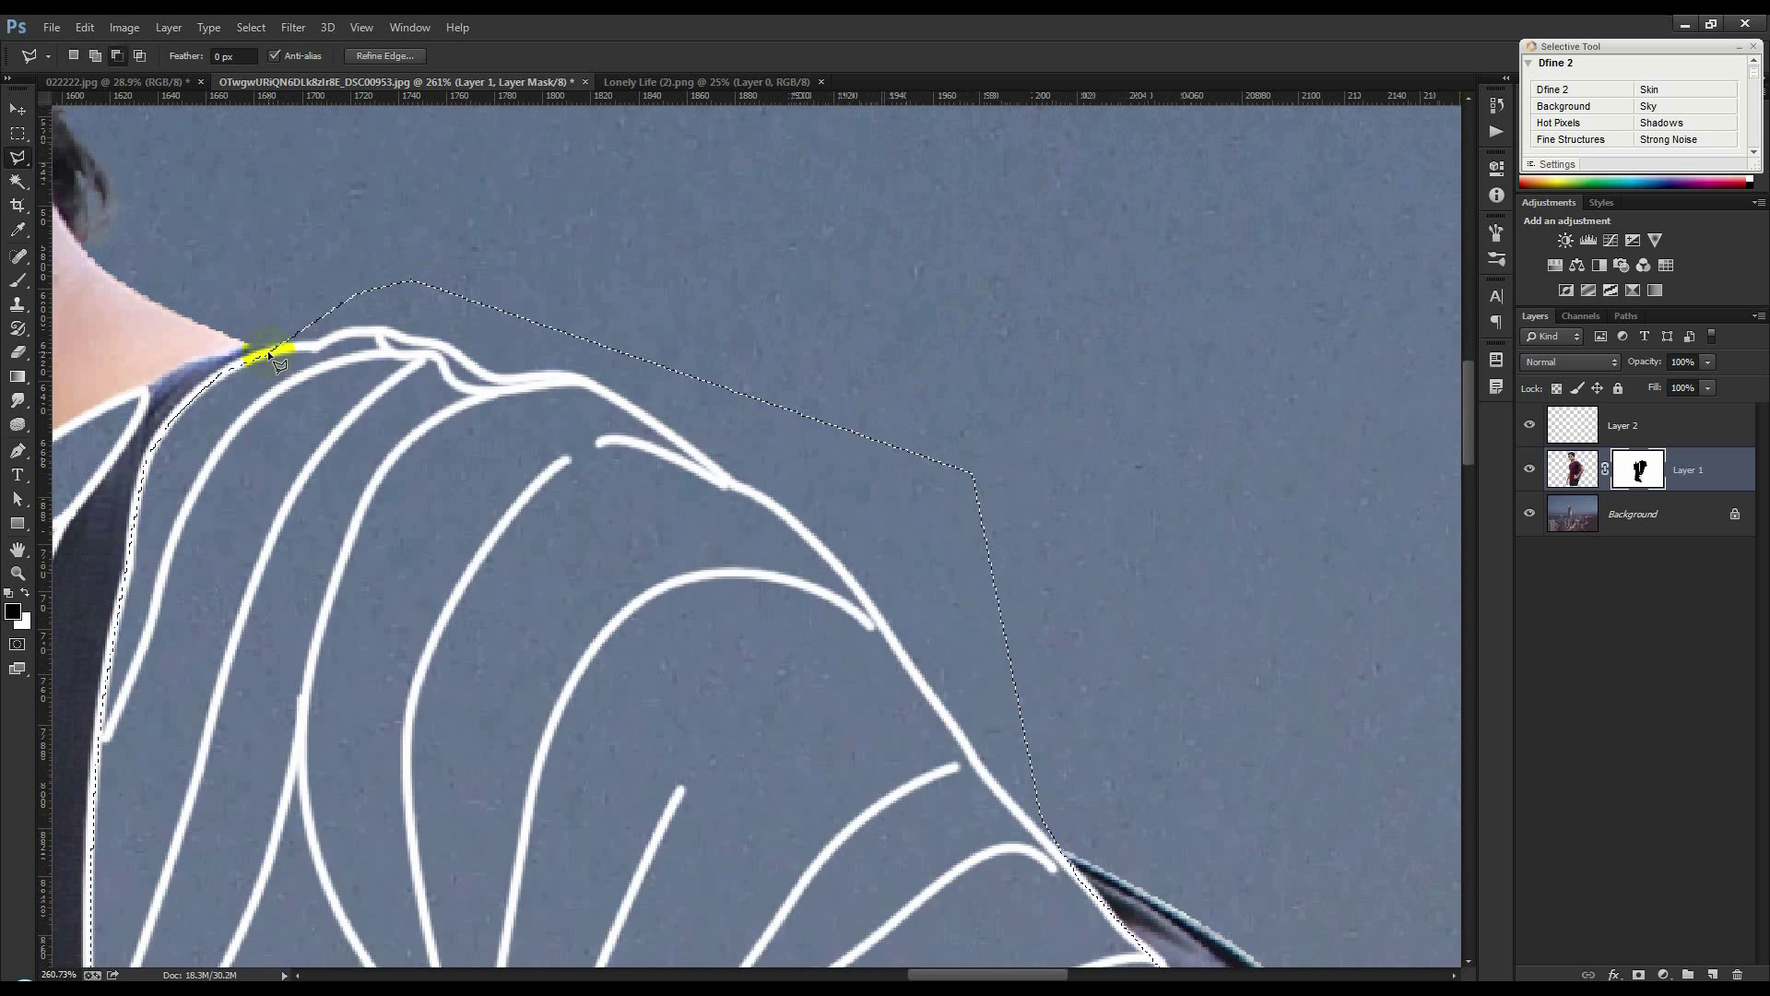
key("ctrl+d")
scroll(267, 364, "down", 6)
scroll(264, 374, "down", 4)
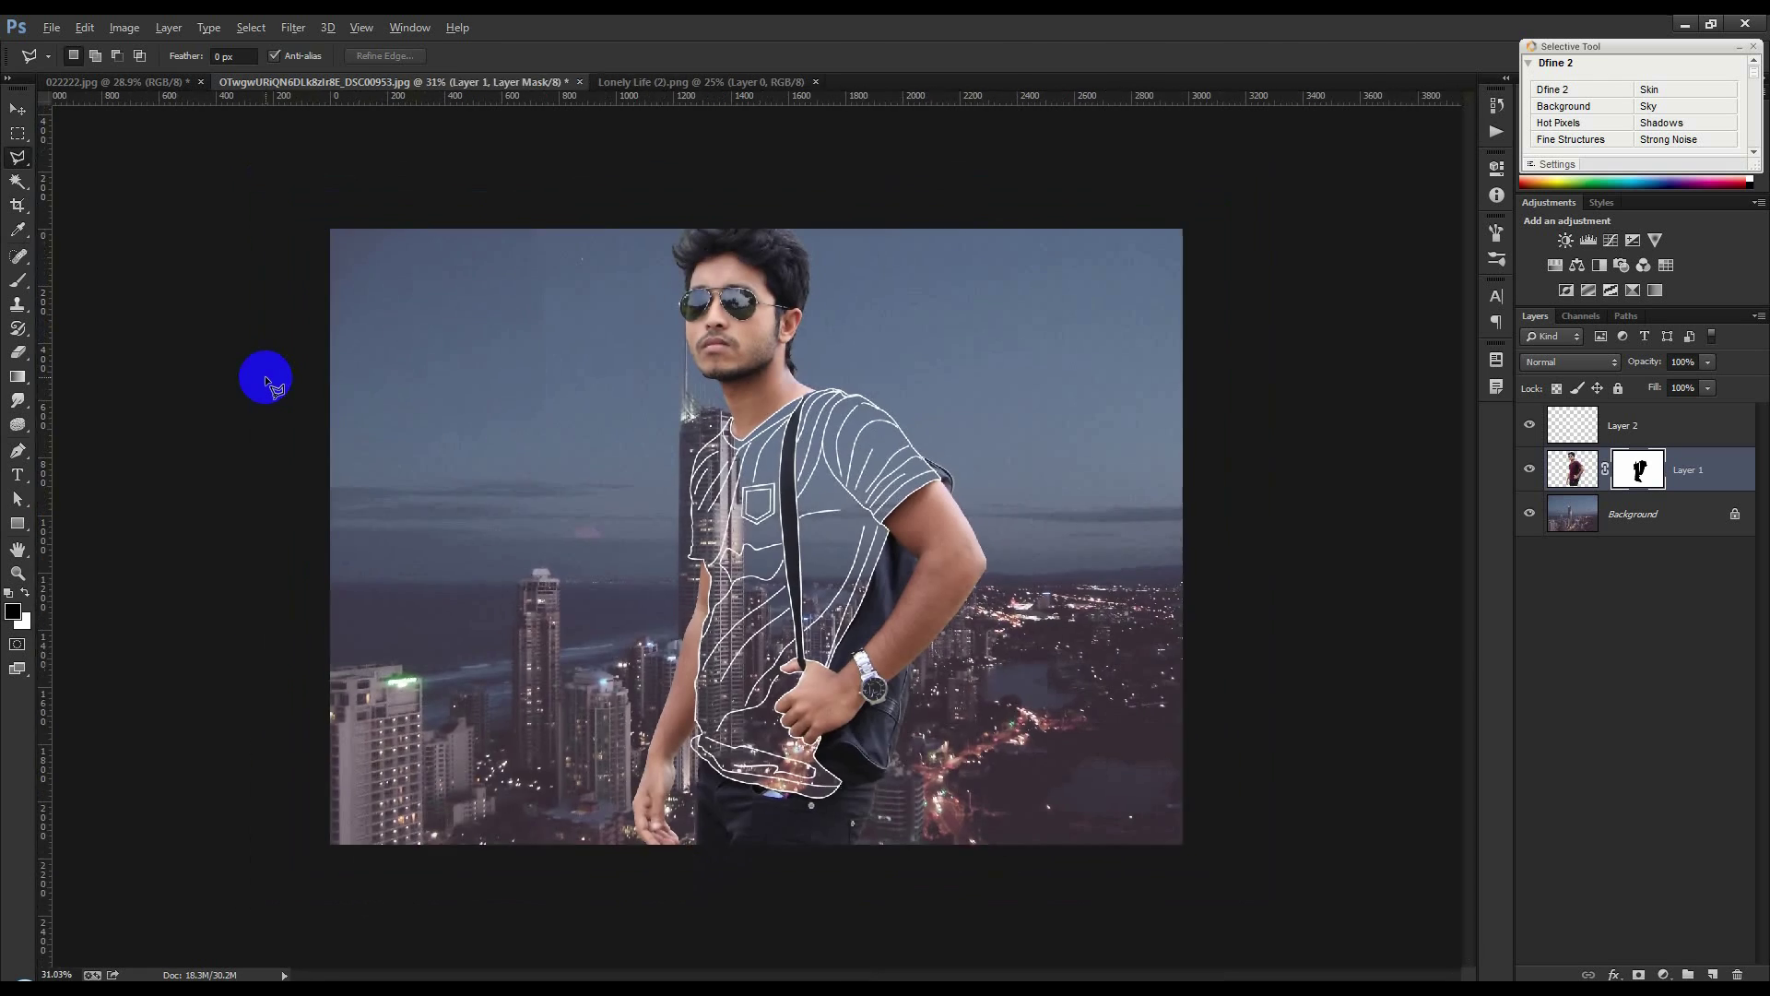
Group Layer 1 and Layer 2 and move the group slightly left over the city photo
left_click(18, 109)
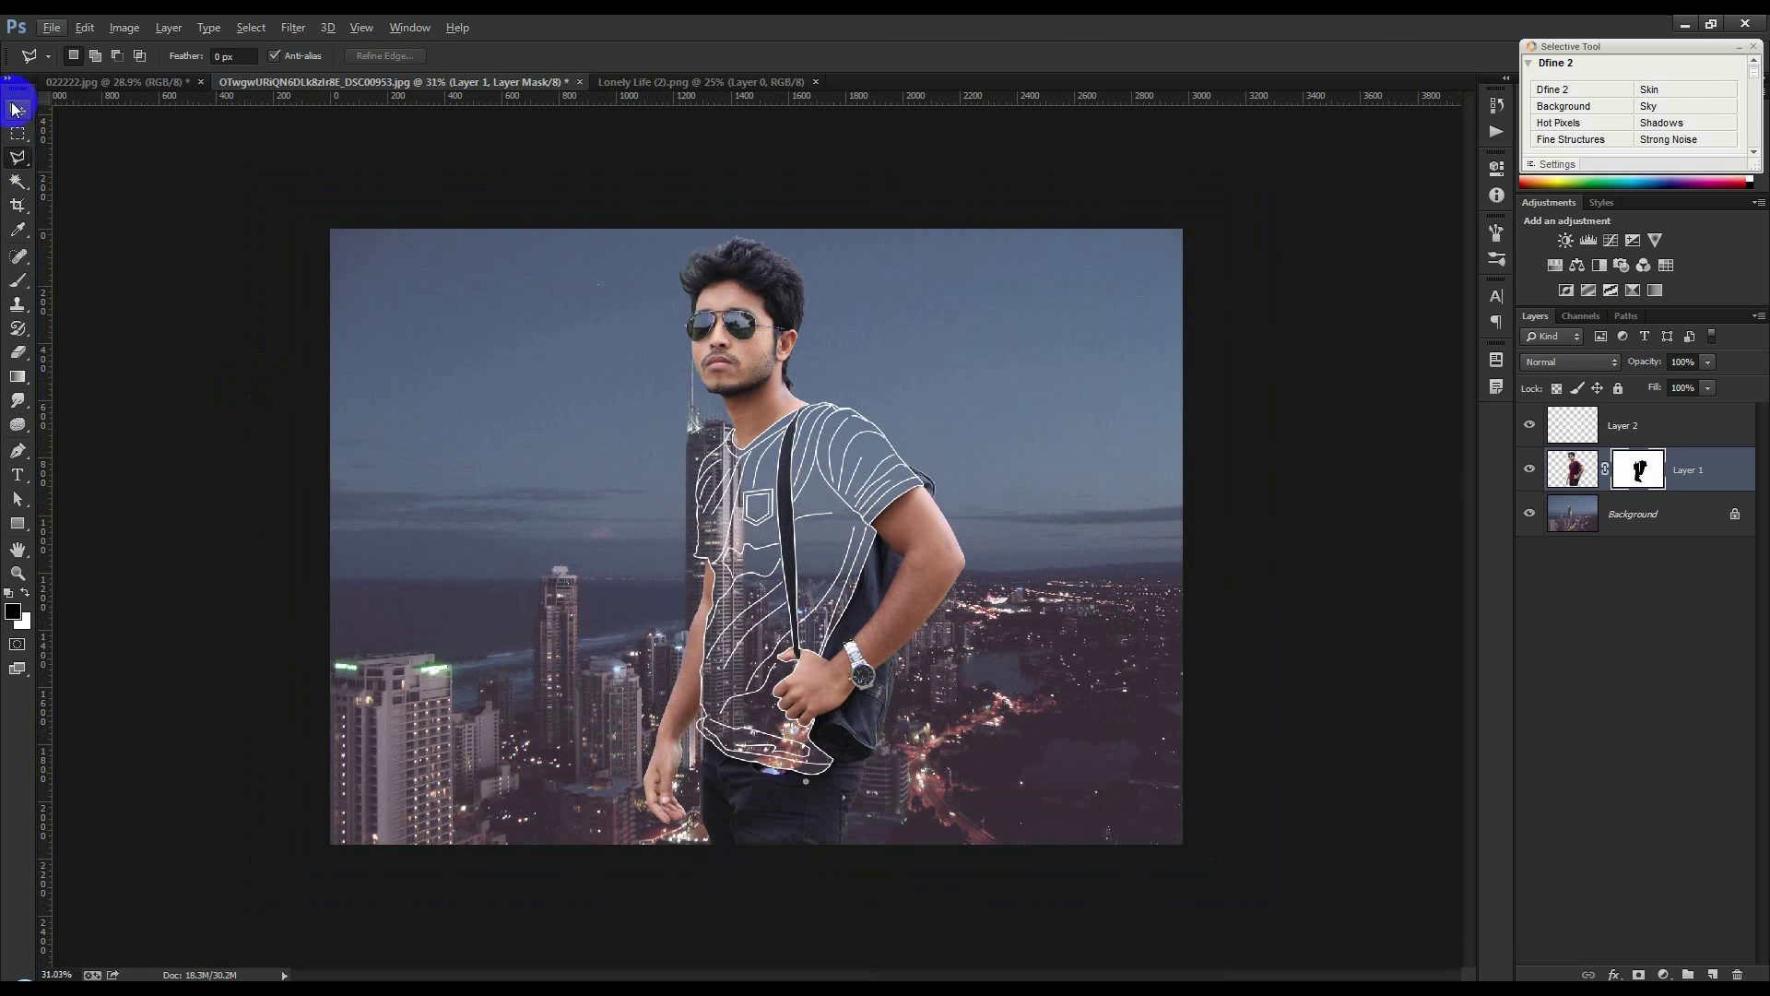
left_click(1620, 419, "shift")
key("ctrl+g")
mouse_move(901, 573)
left_mouse_down()
mouse_move(841, 568)
mouse_move(883, 574)
mouse_move(868, 578)
left_mouse_up()
Apply a Lens Blur to the Background layer with Hexagon (6) shape, radius 100 and specular brightness 37
left_click(1655, 449)
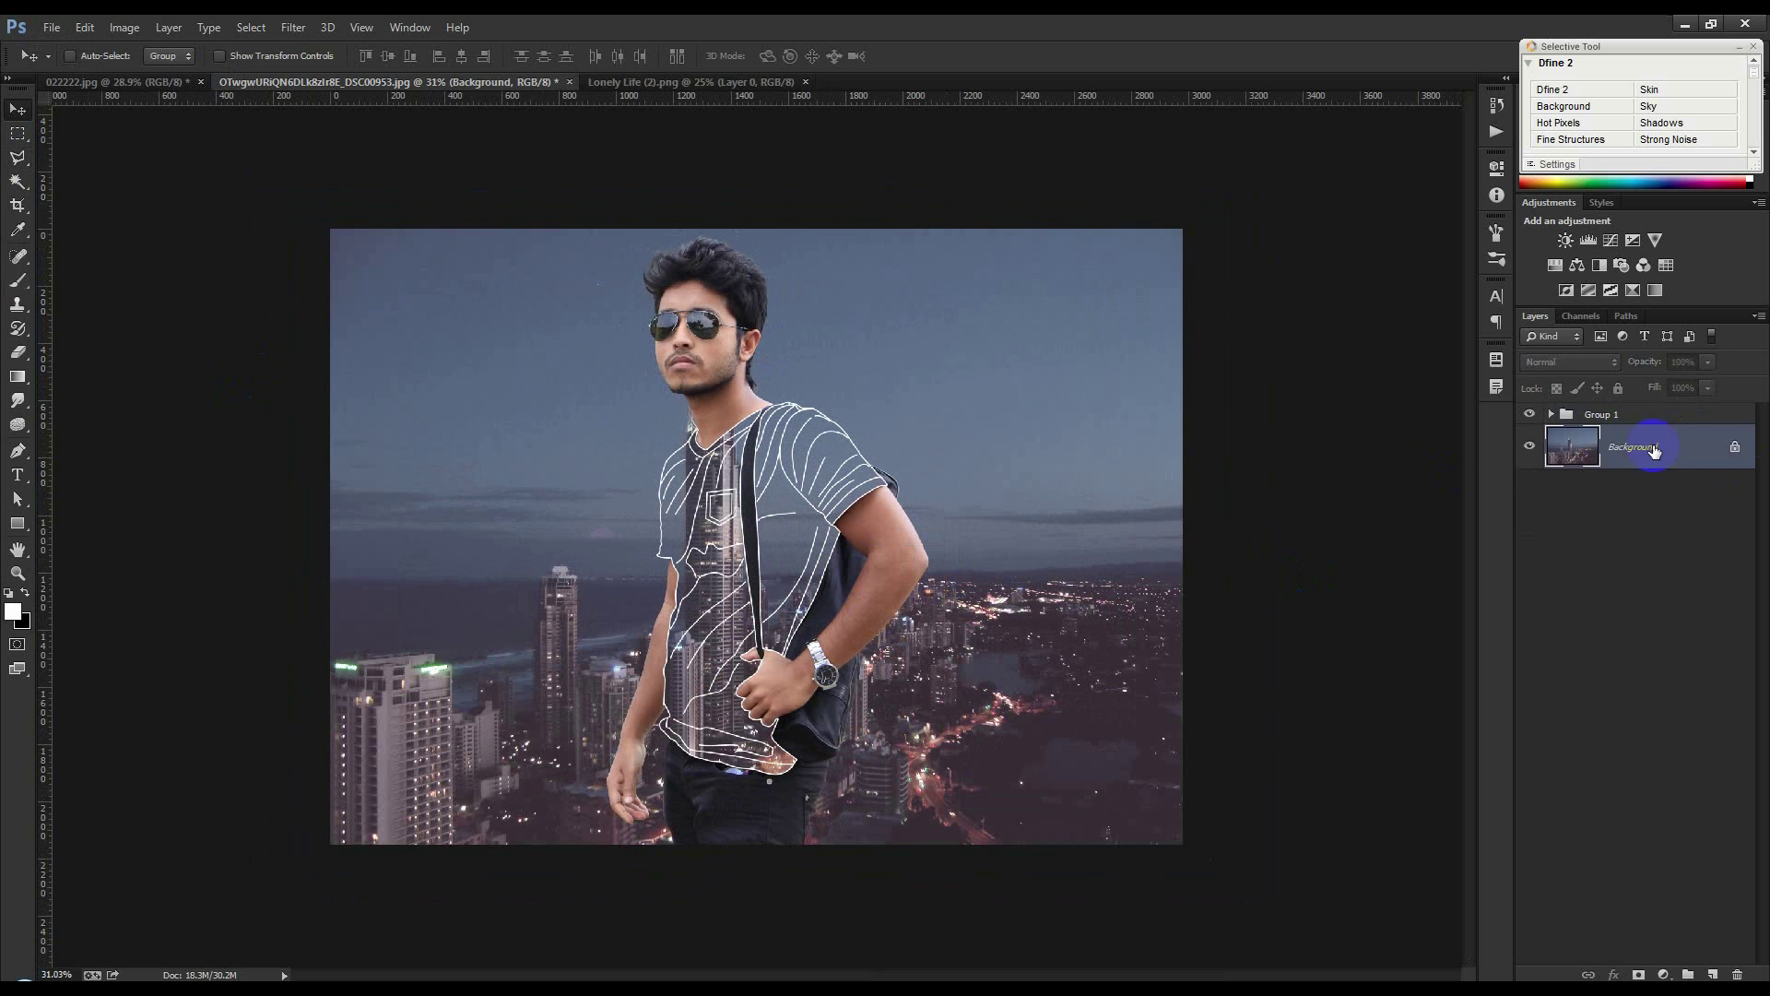
left_click(293, 27)
mouse_move(317, 259)
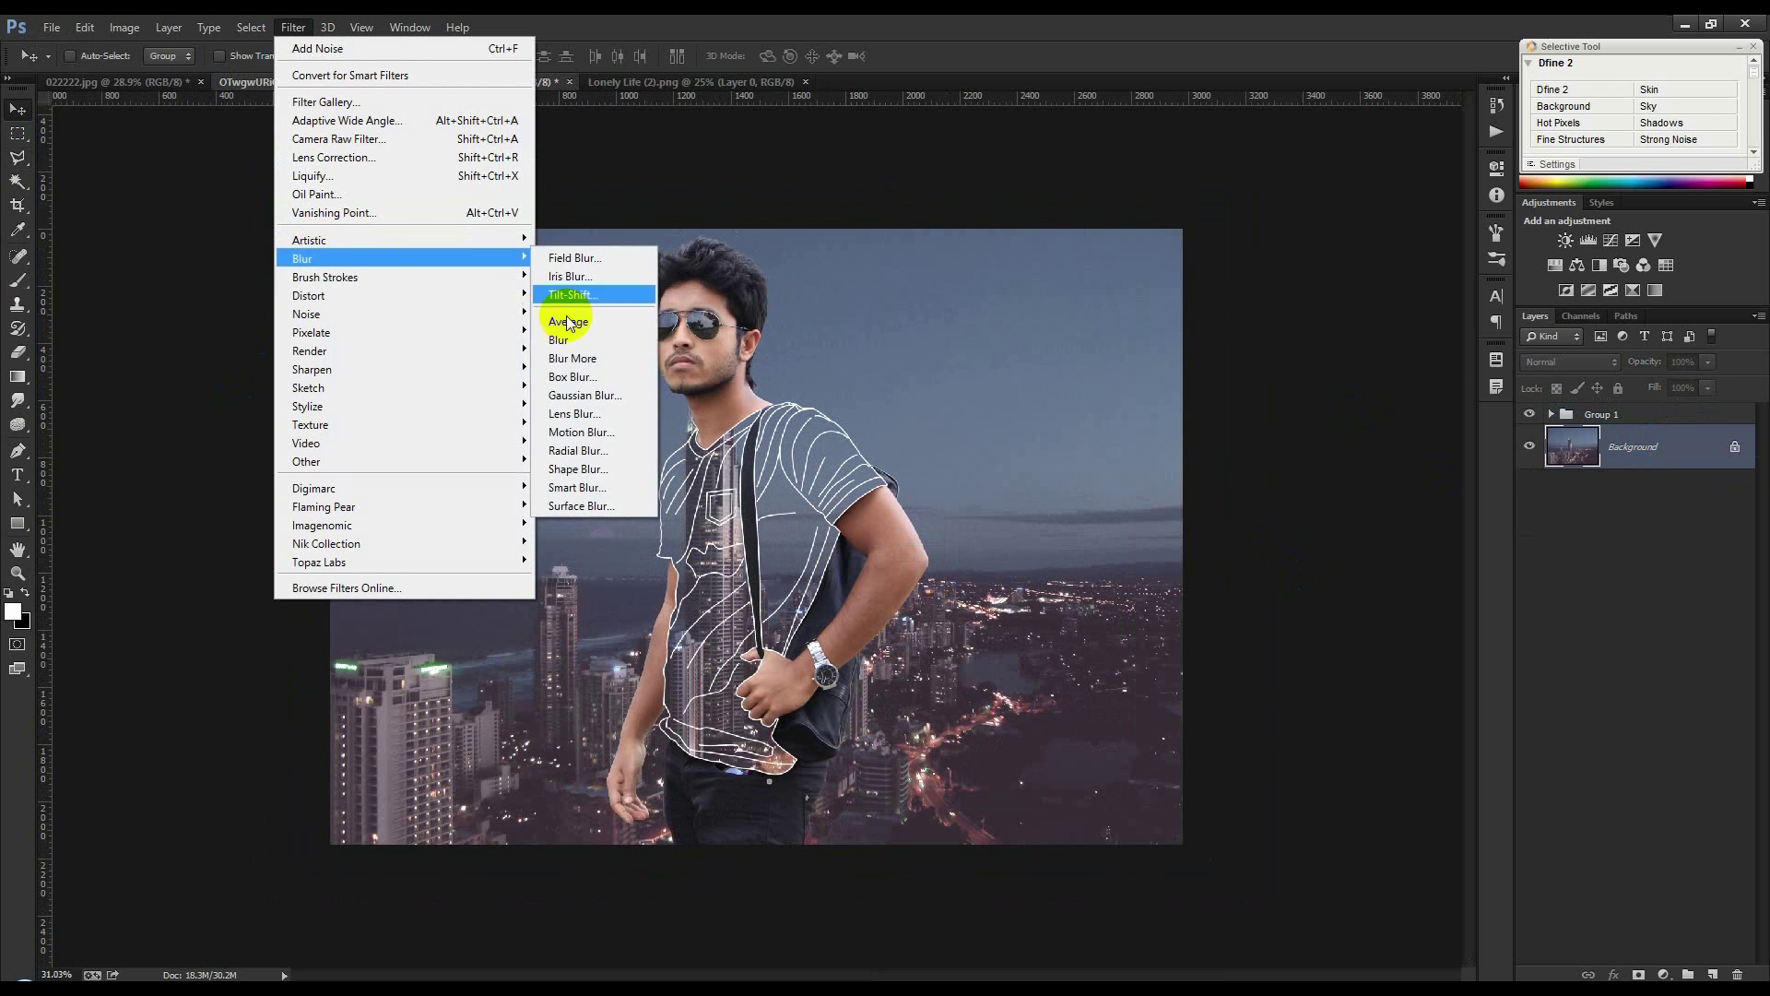
left_click(580, 414)
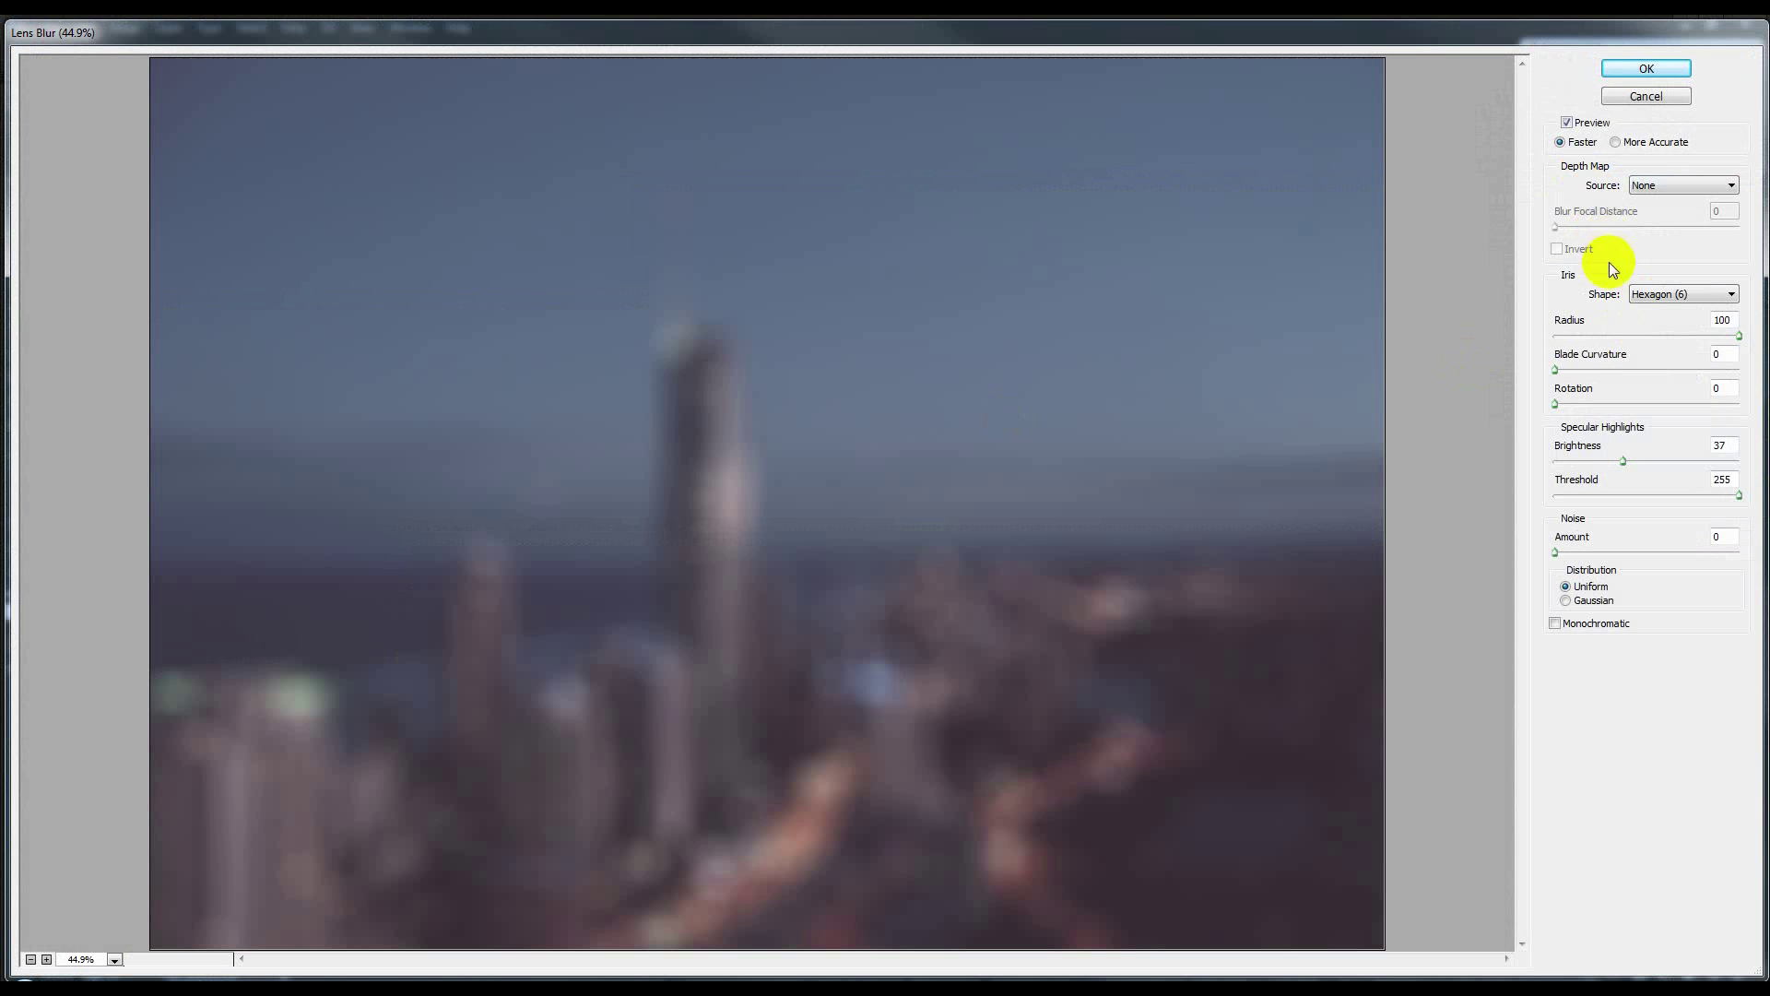
left_click(1645, 68)
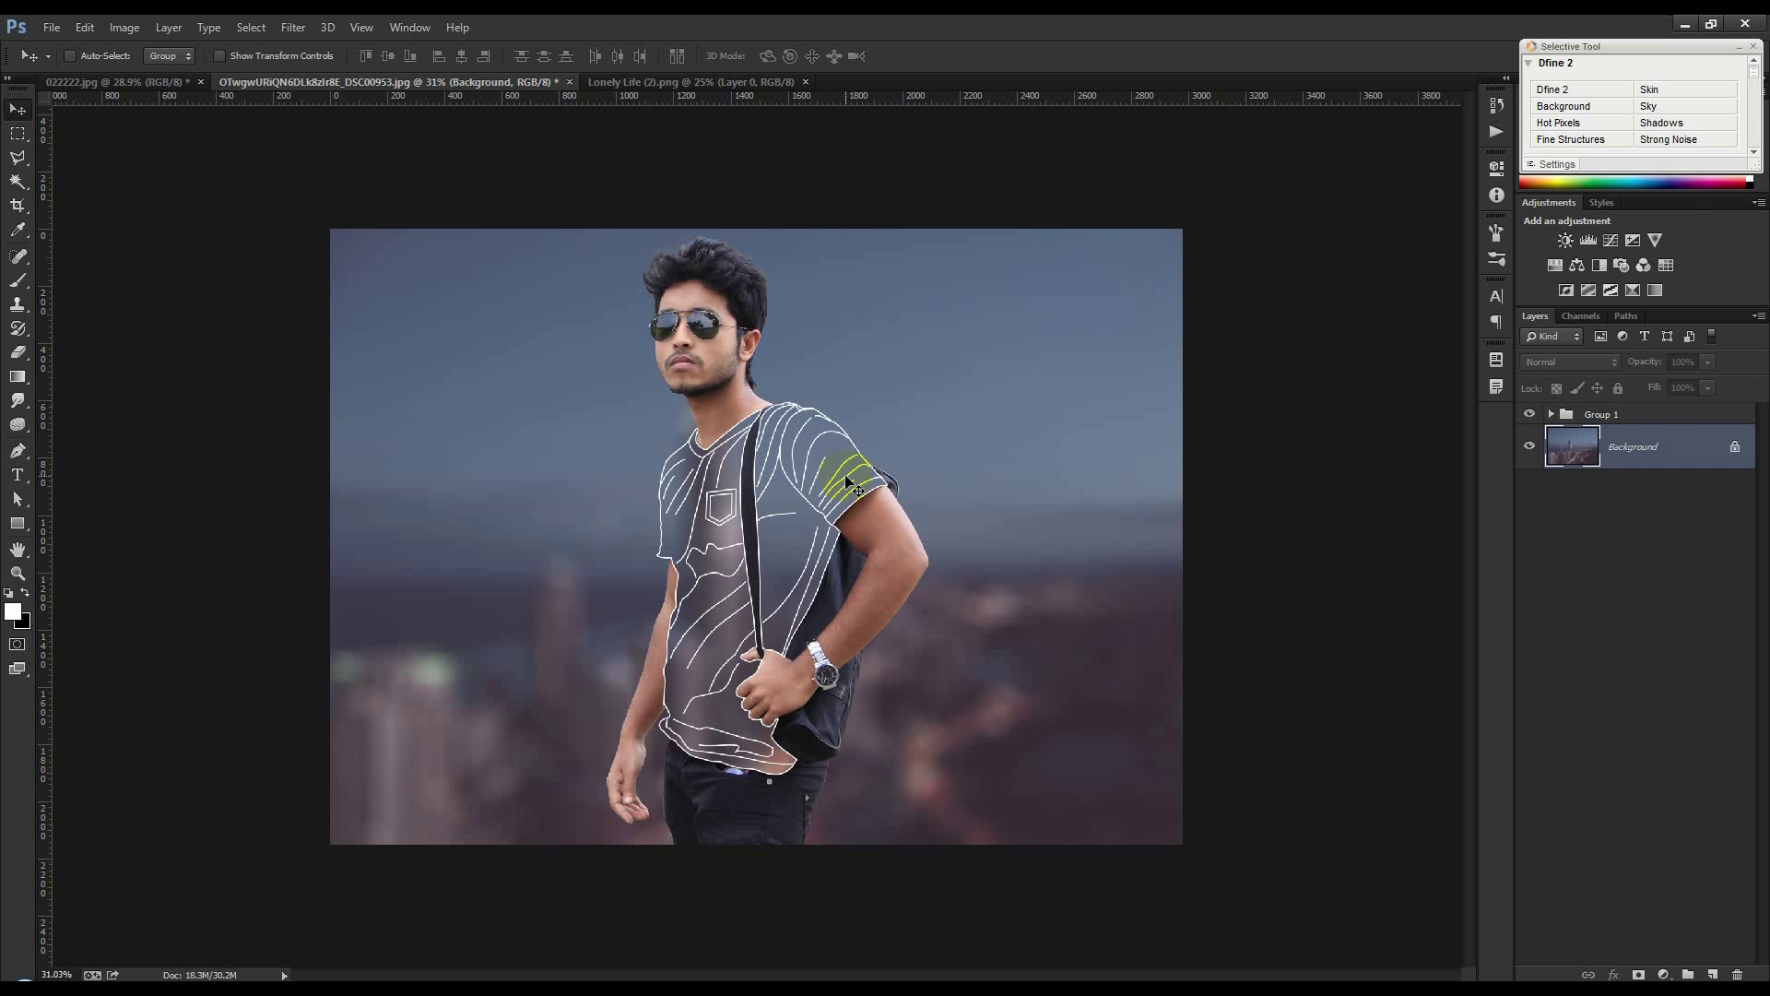
Select Group 1 and shift the man slightly to the right over the blurred city
left_click(1628, 414)
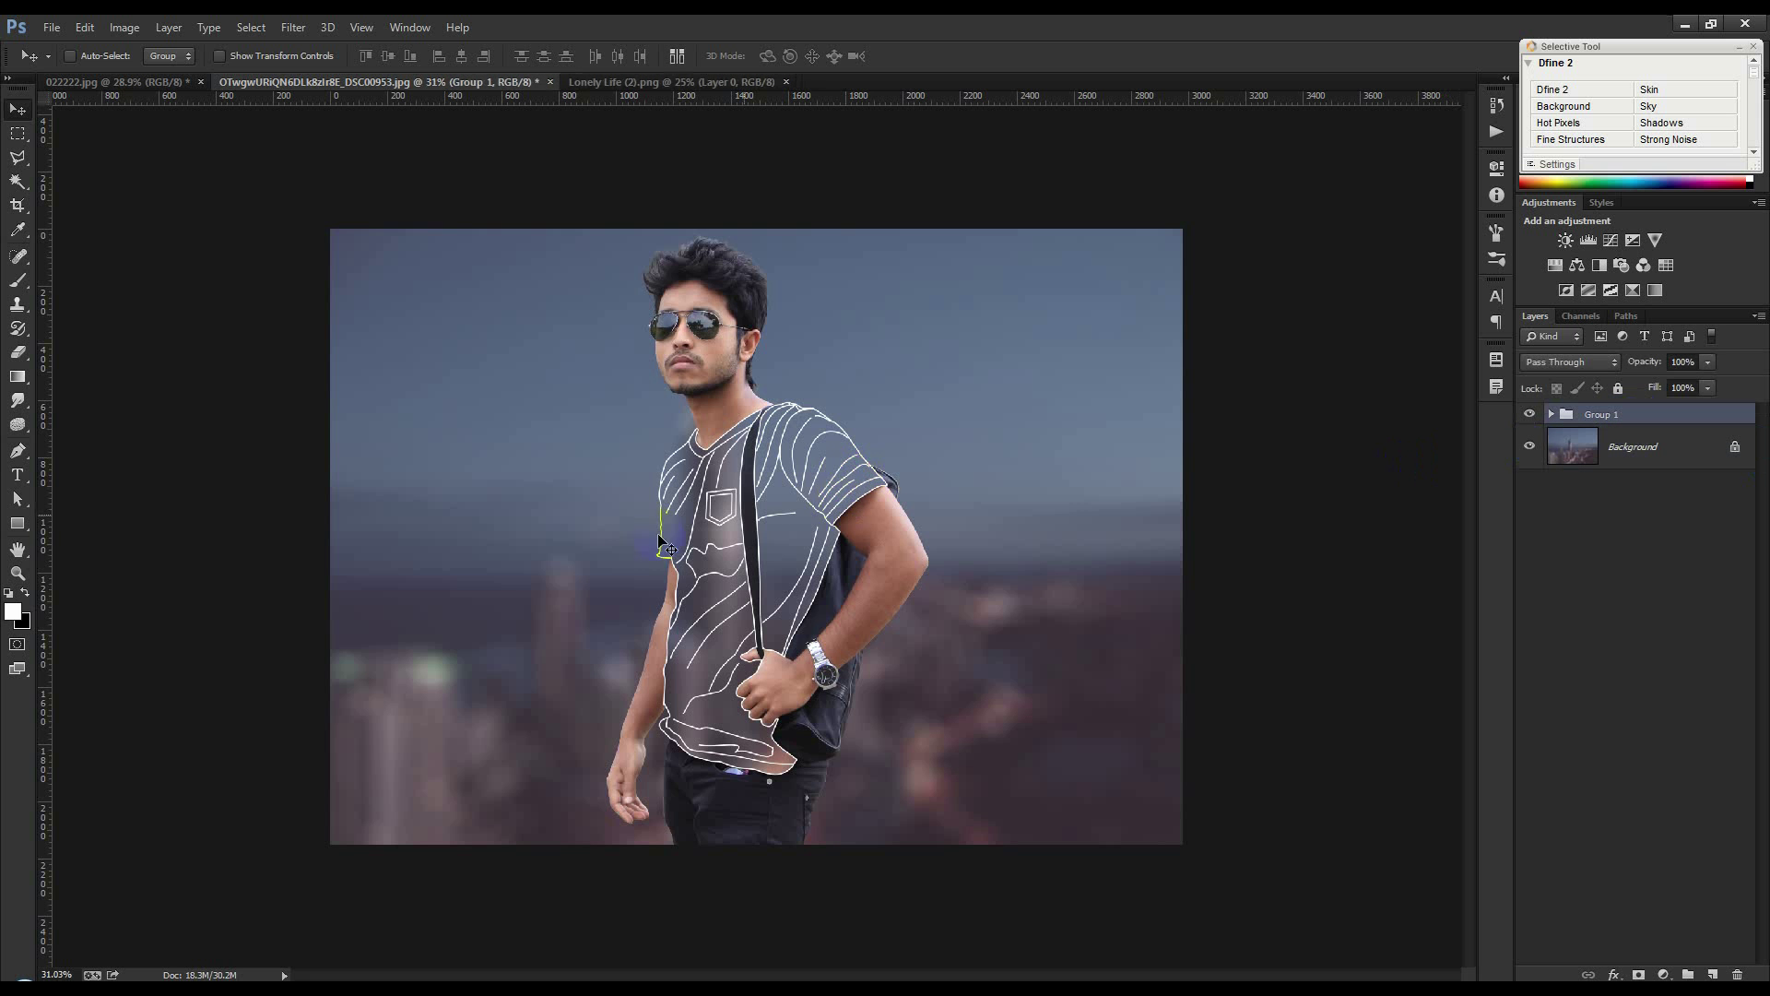
left_click_drag(662, 542, 764, 544)
scroll(772, 545, "up", 5)
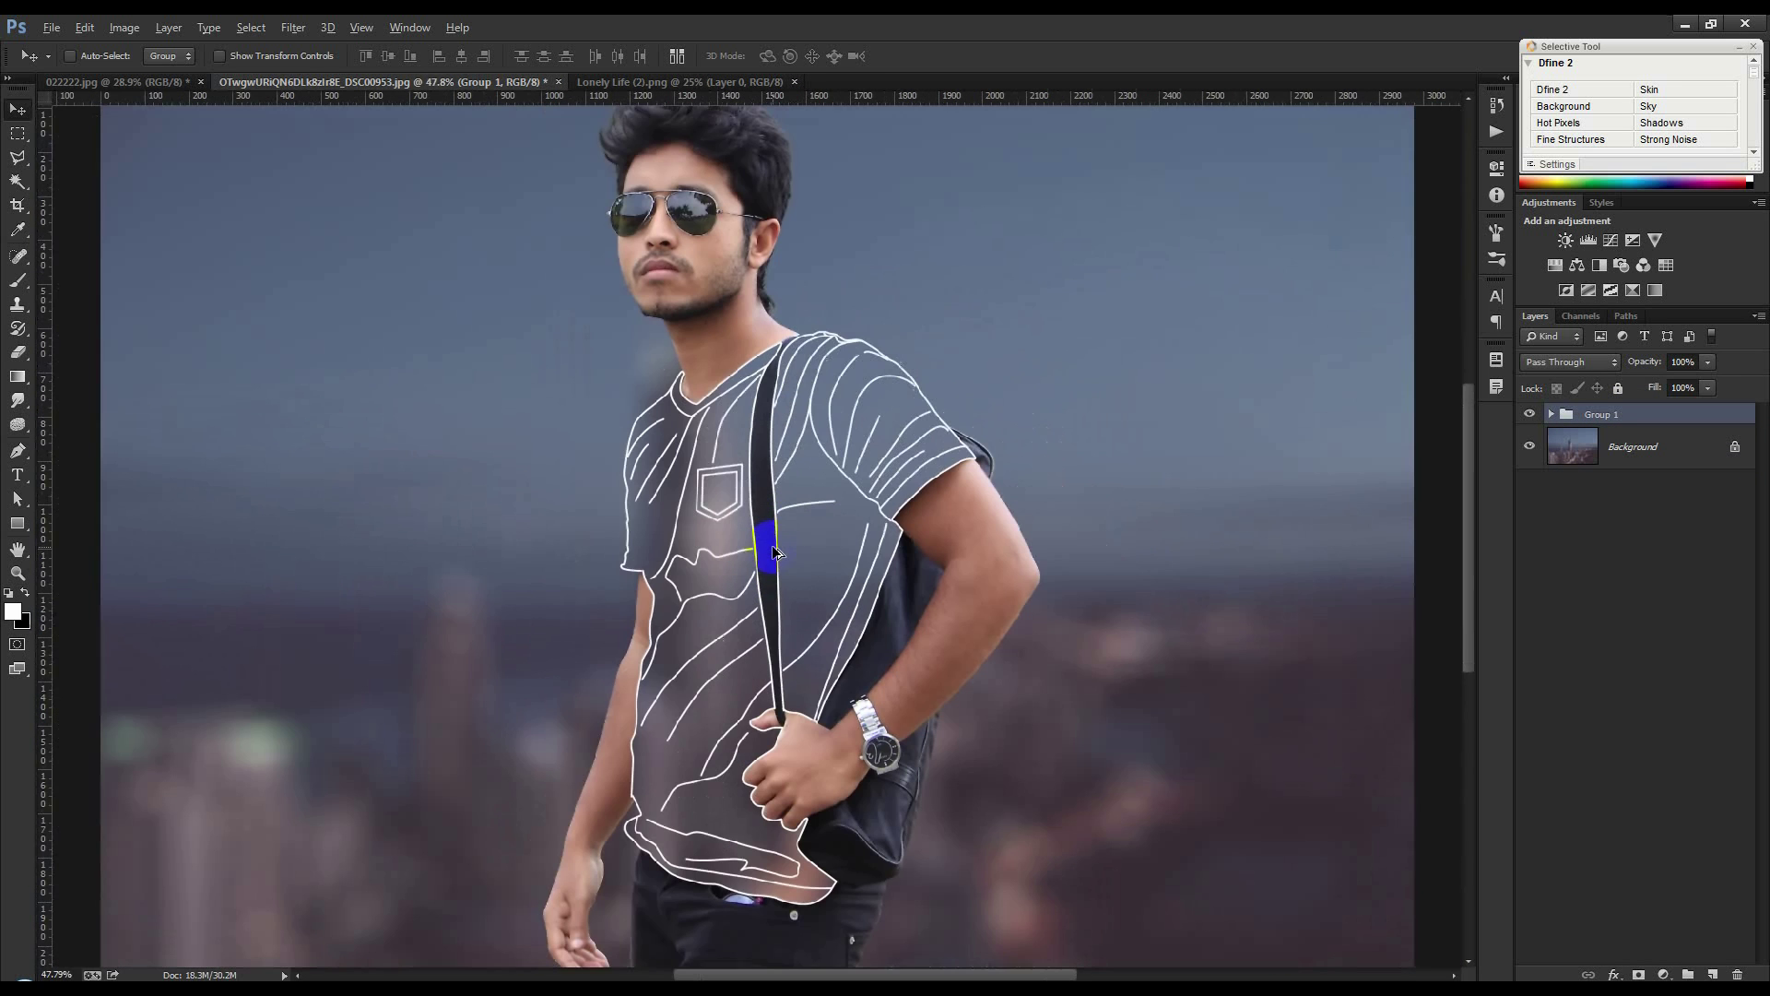
Examine the shirt's dot pattern and line art in the reference image 022222.jpg
left_click(179, 82)
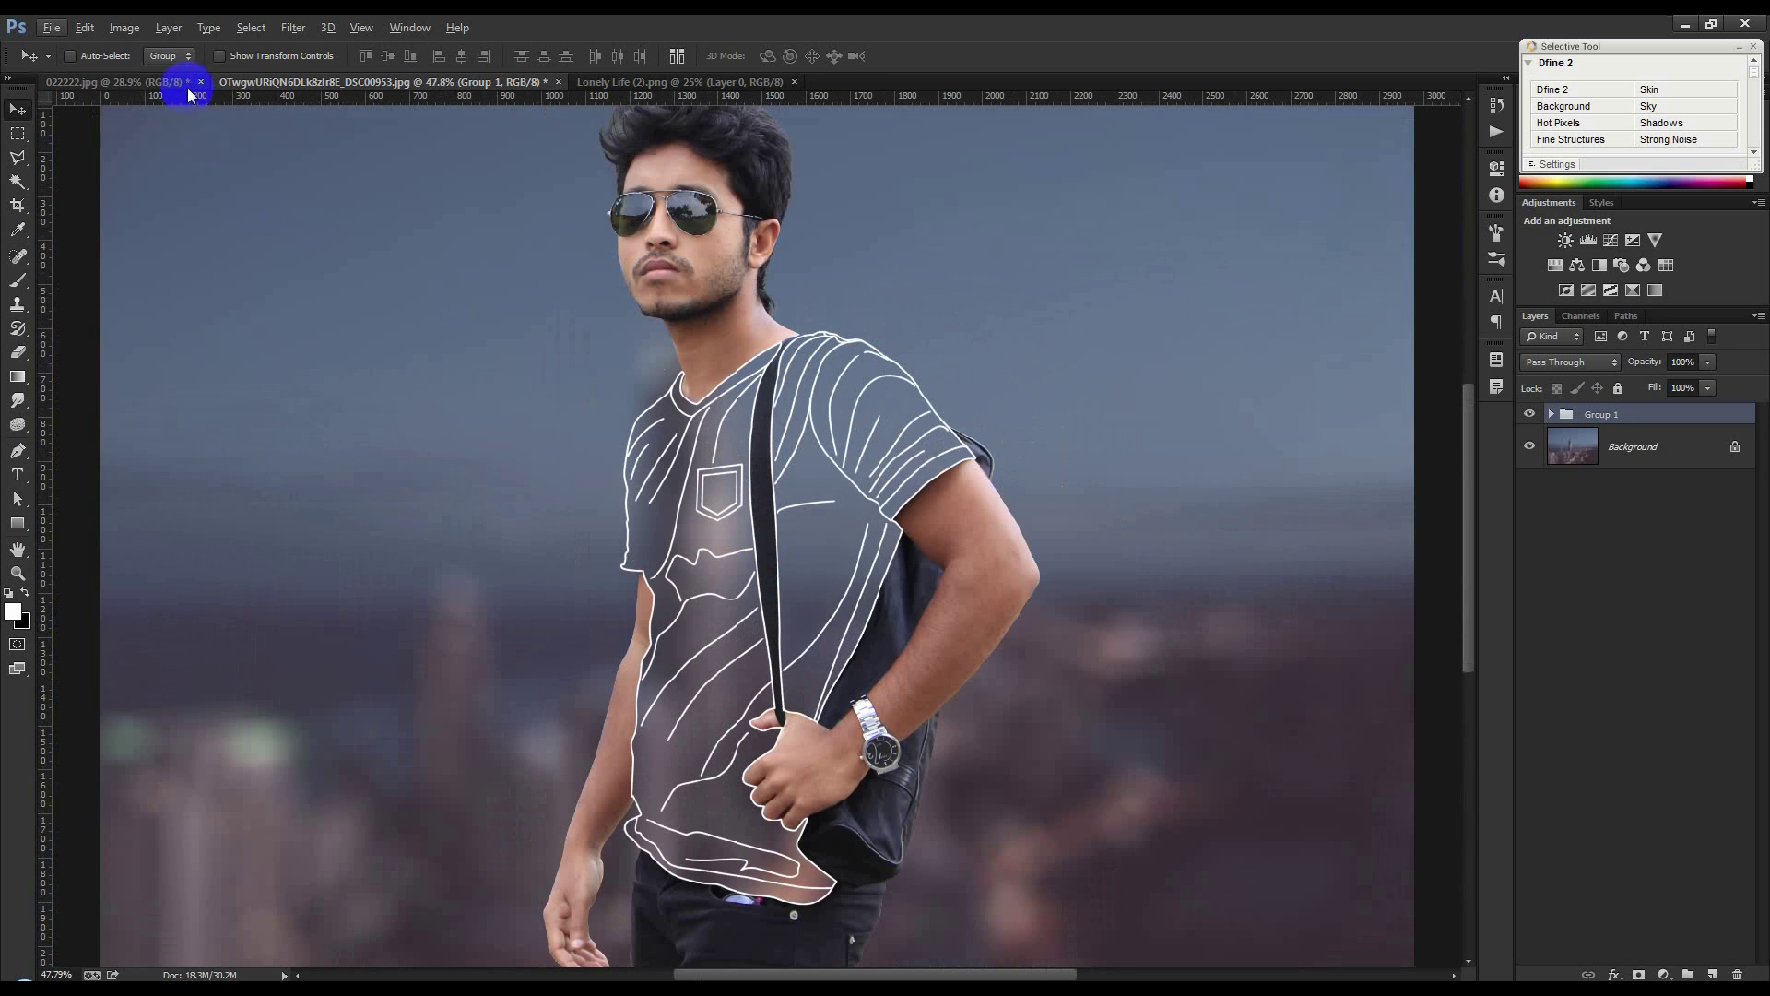
scroll(789, 498, "up", 15)
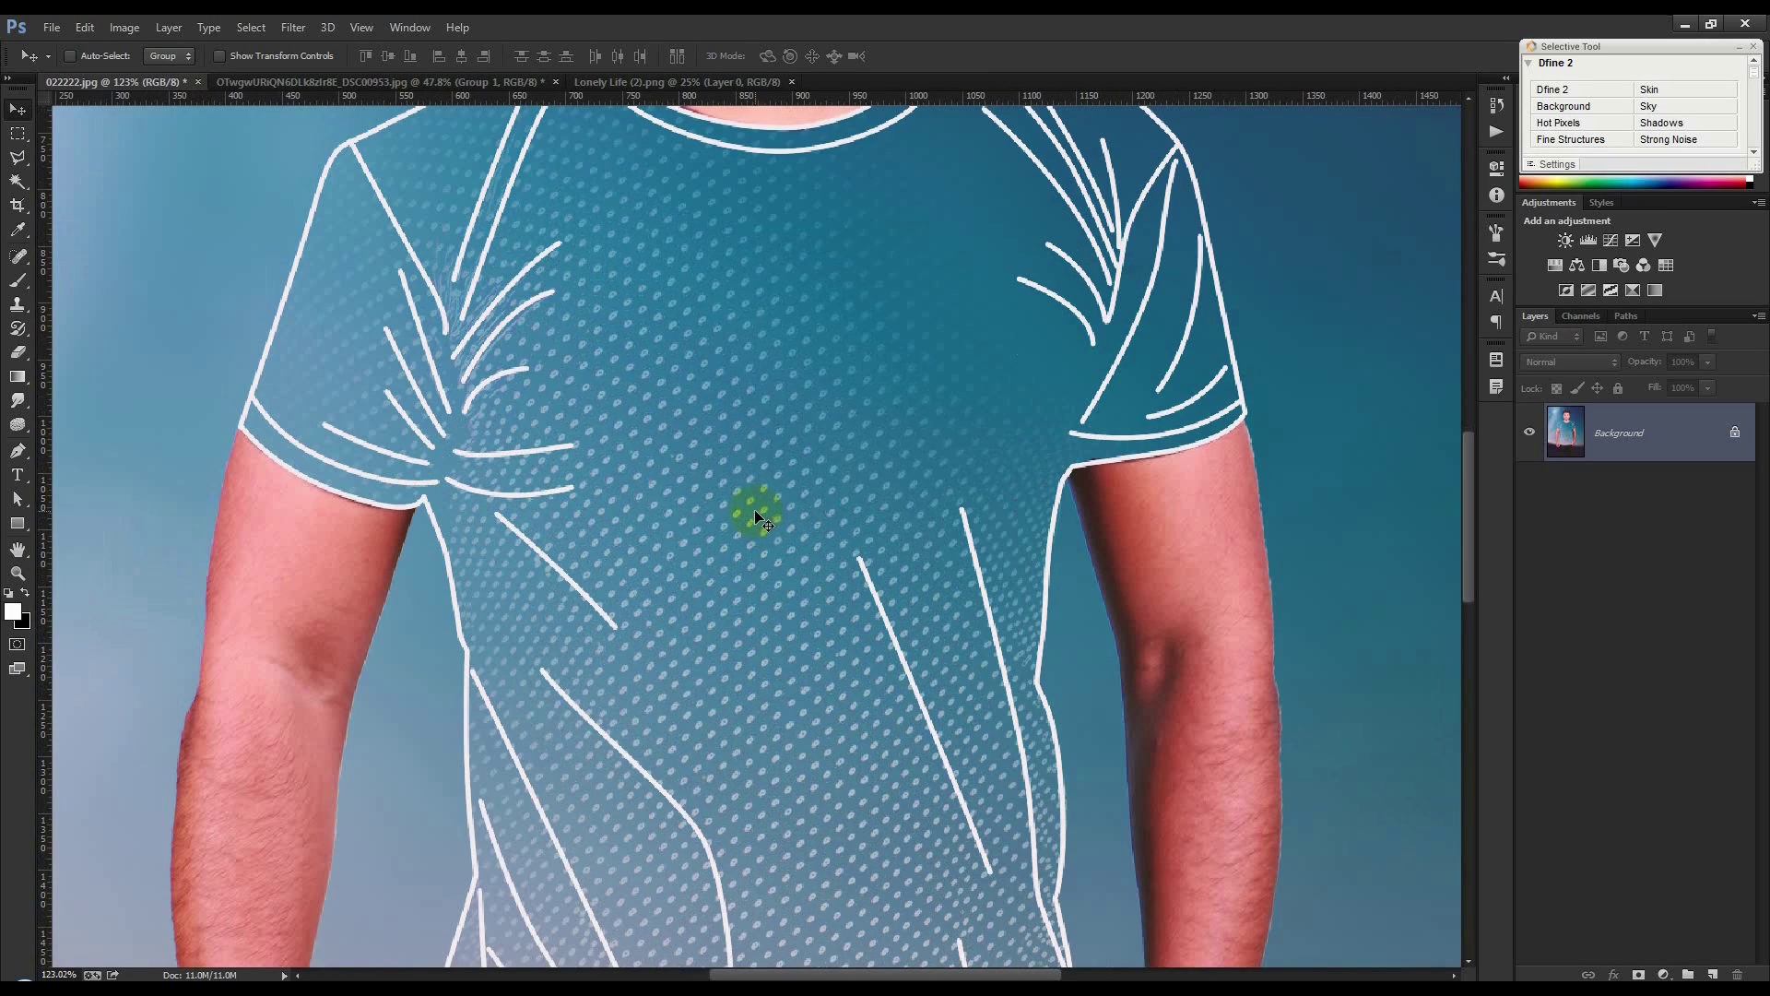
scroll(756, 511, "down", 12)
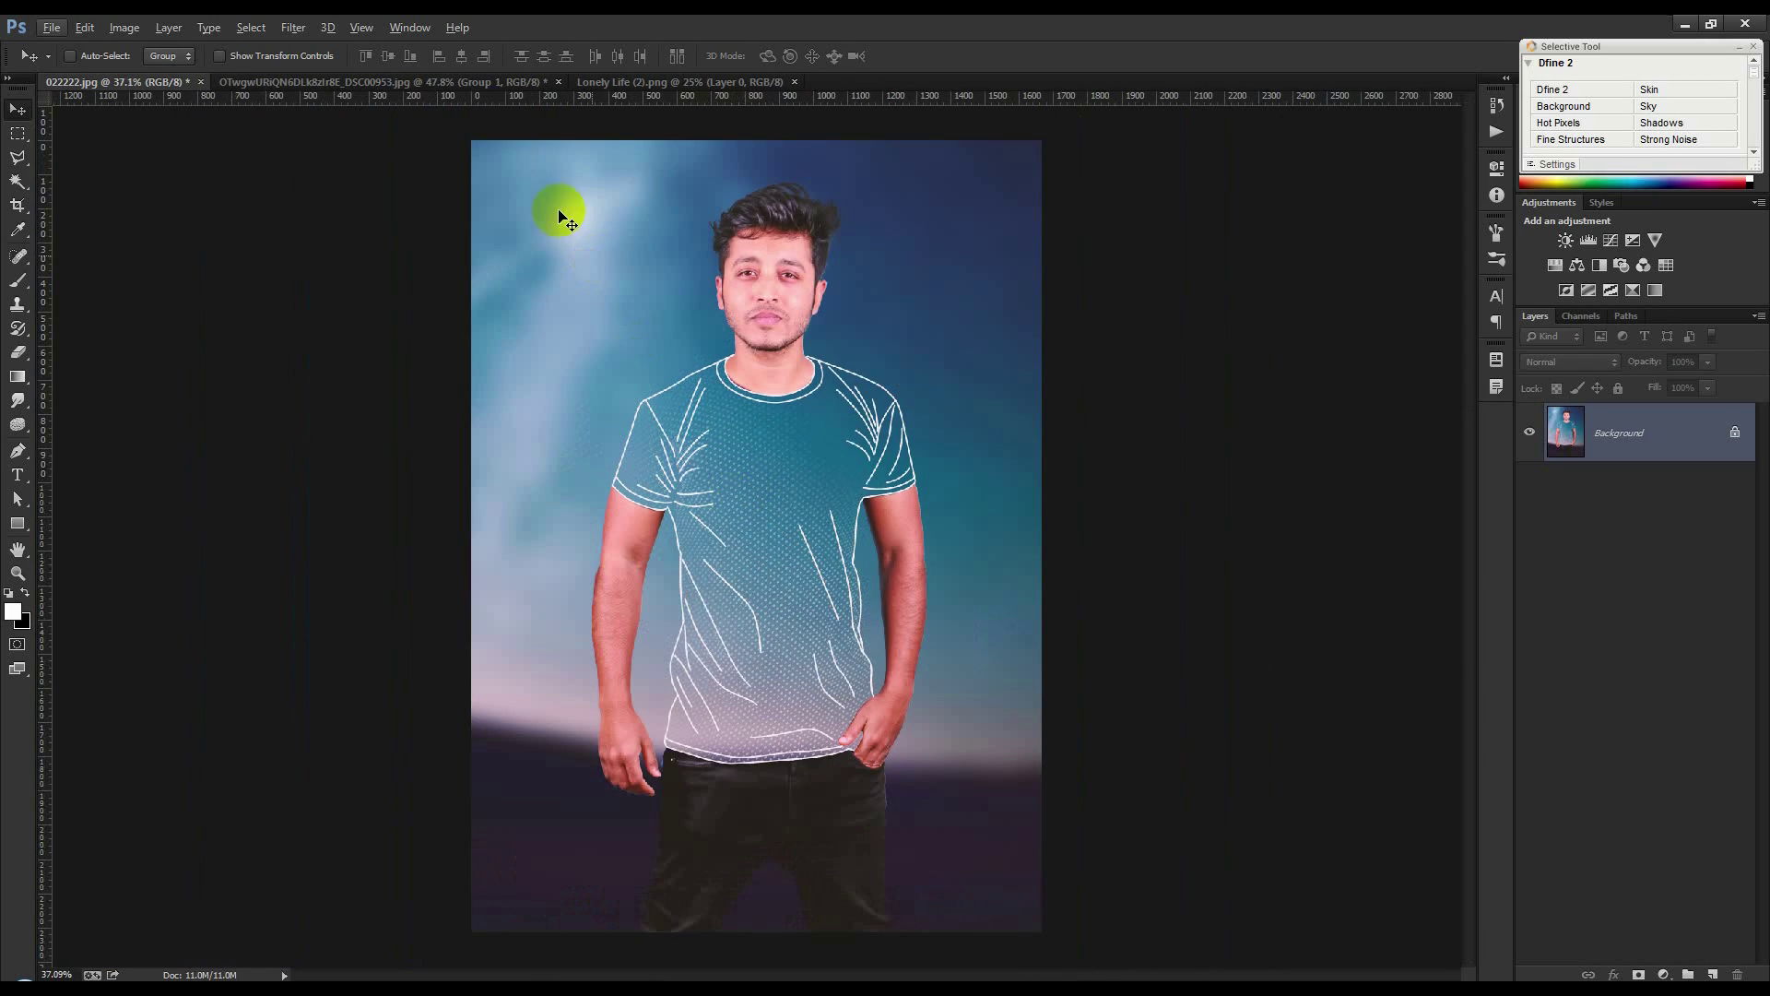
Return to the city composite and move Group 1 into the right half of the photo
left_click(483, 81)
scroll(701, 386, "down", 3)
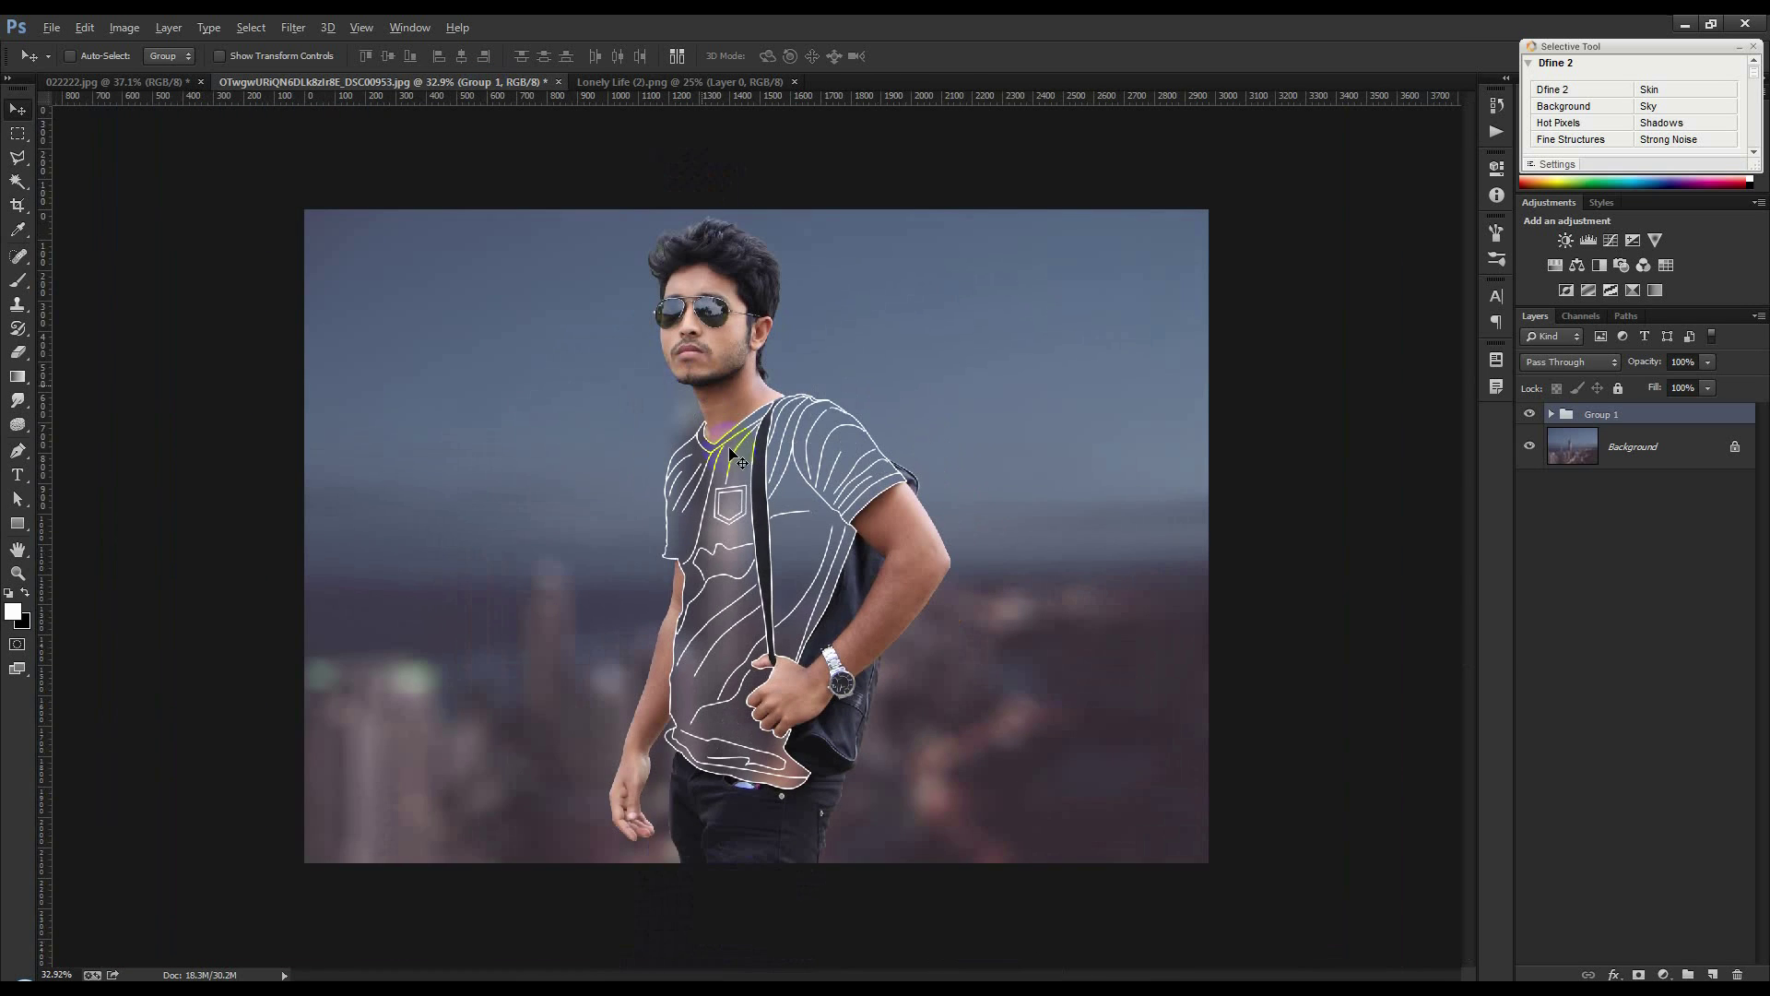
scroll(755, 505, "up", 2)
left_click_drag(804, 521, 1017, 510)
Darken the Background layer with Curves, pulling the RGB curve down to input 153, output 120
left_click(1568, 455)
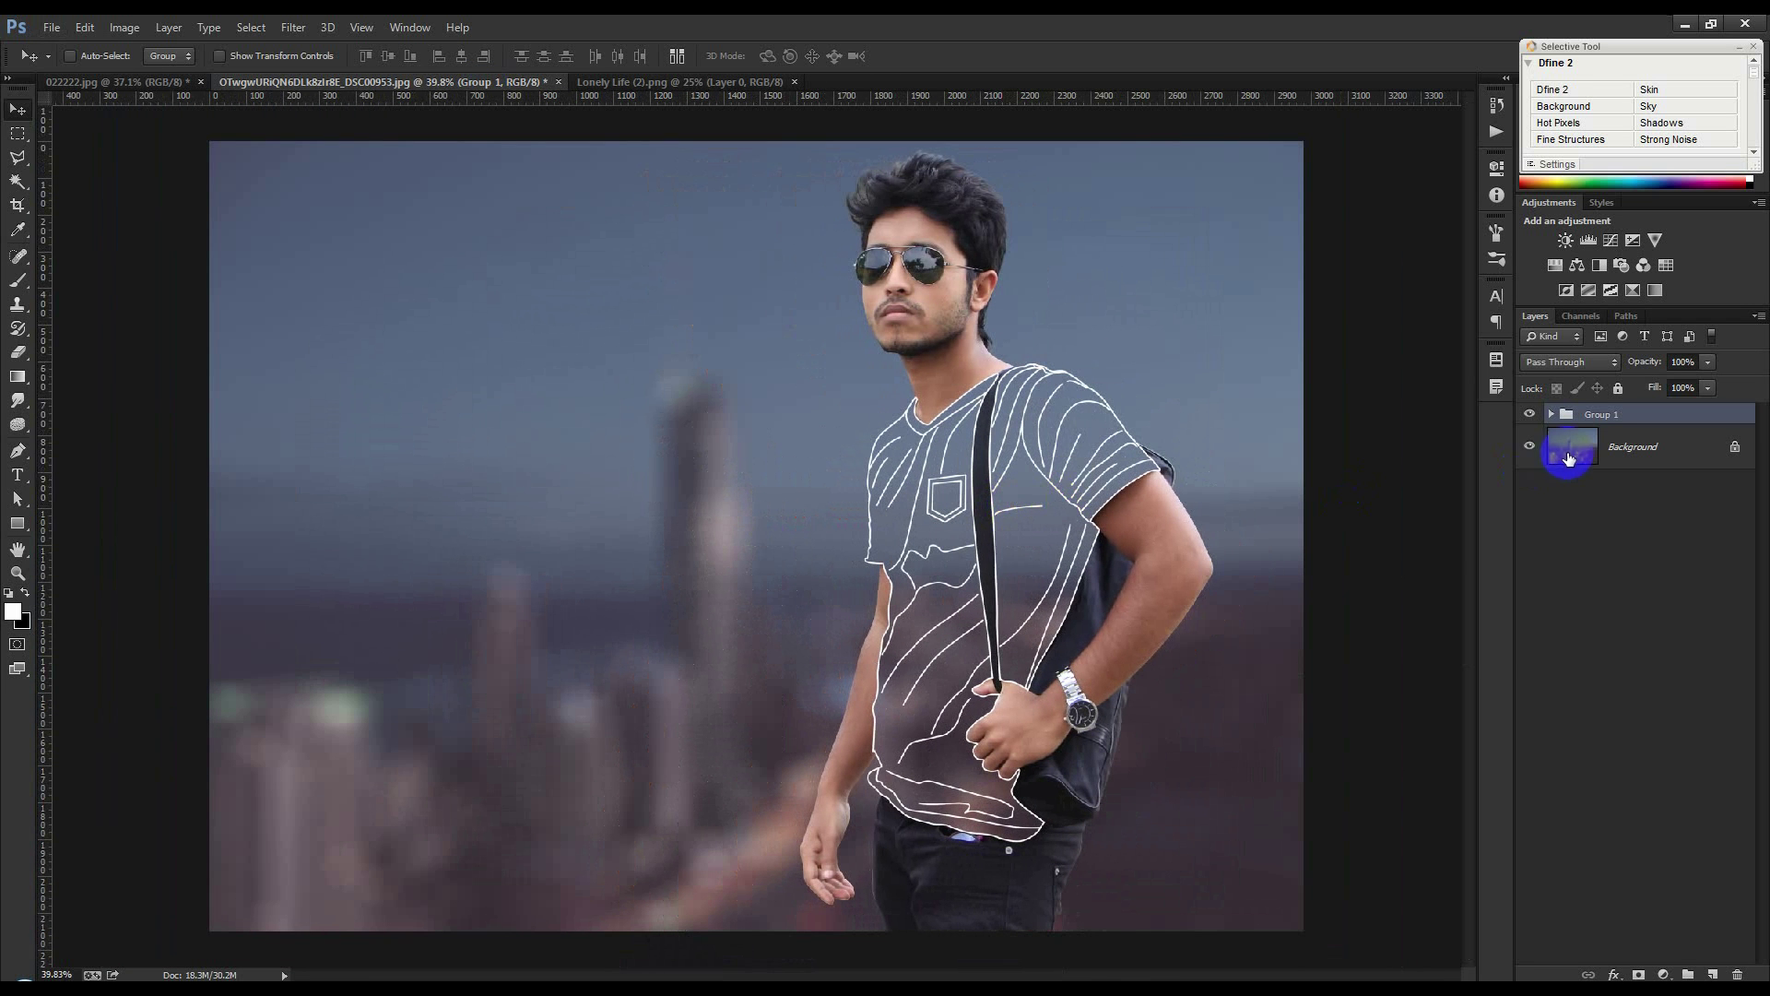
key("ctrl+m")
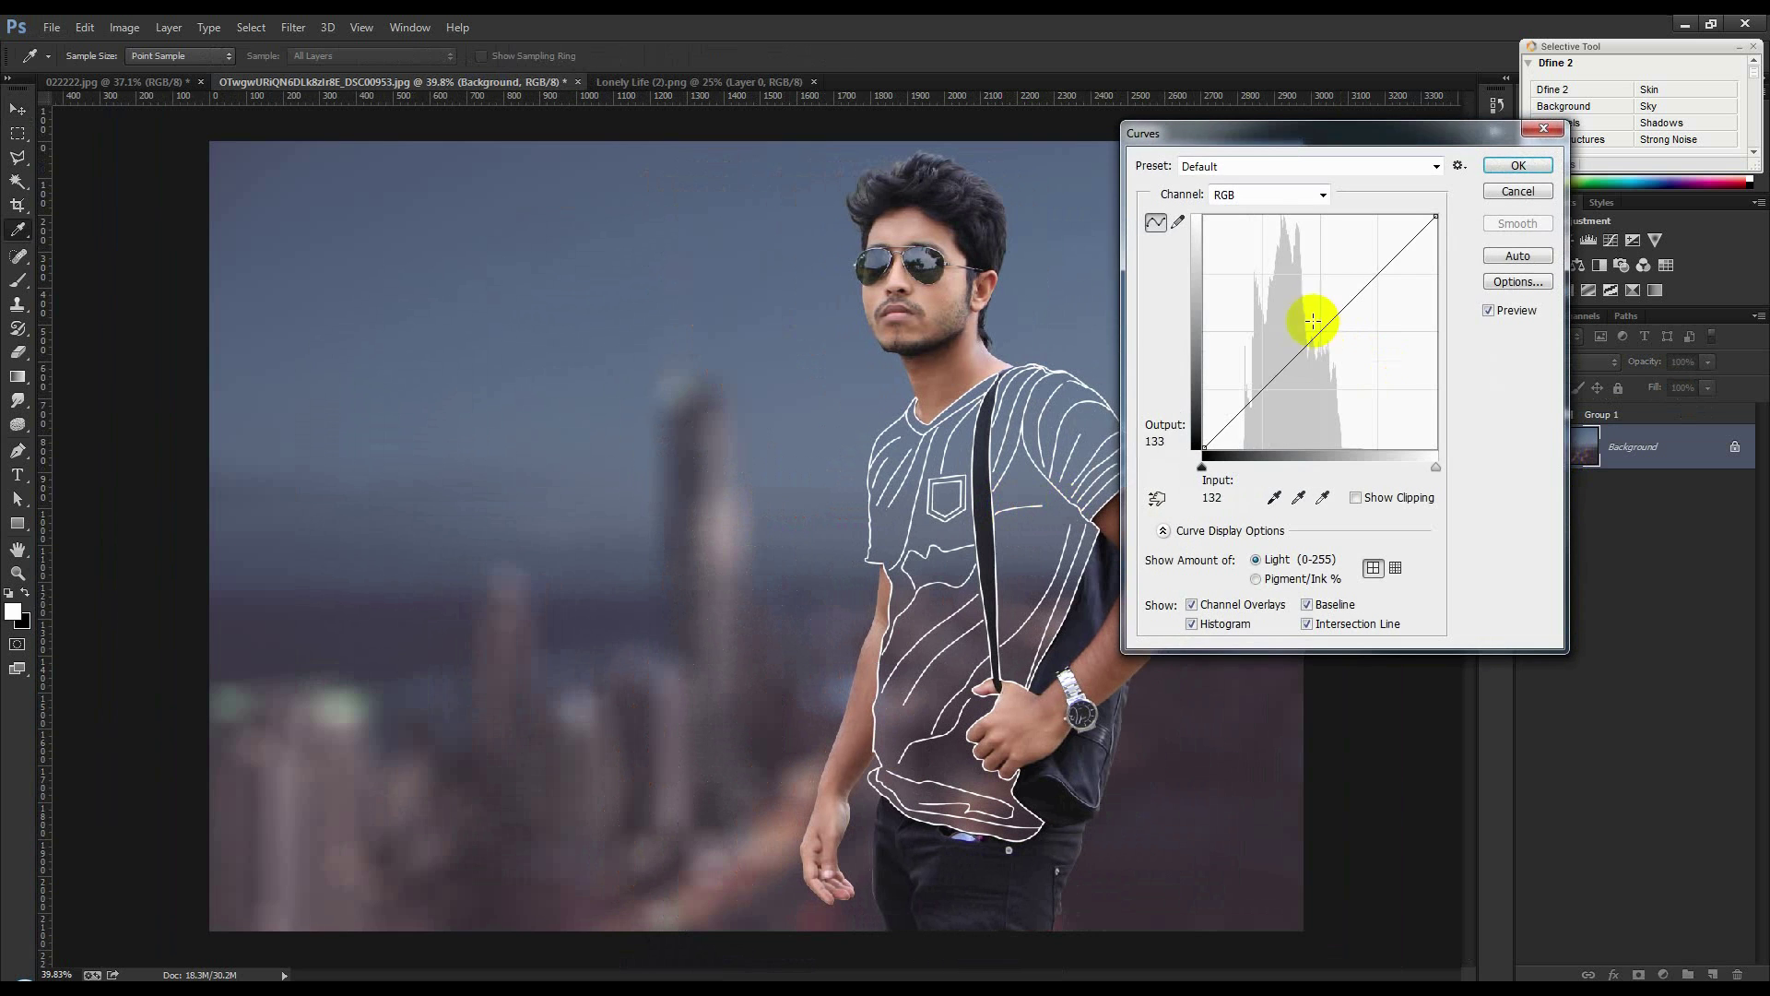
left_click_drag(1312, 308, 1343, 339)
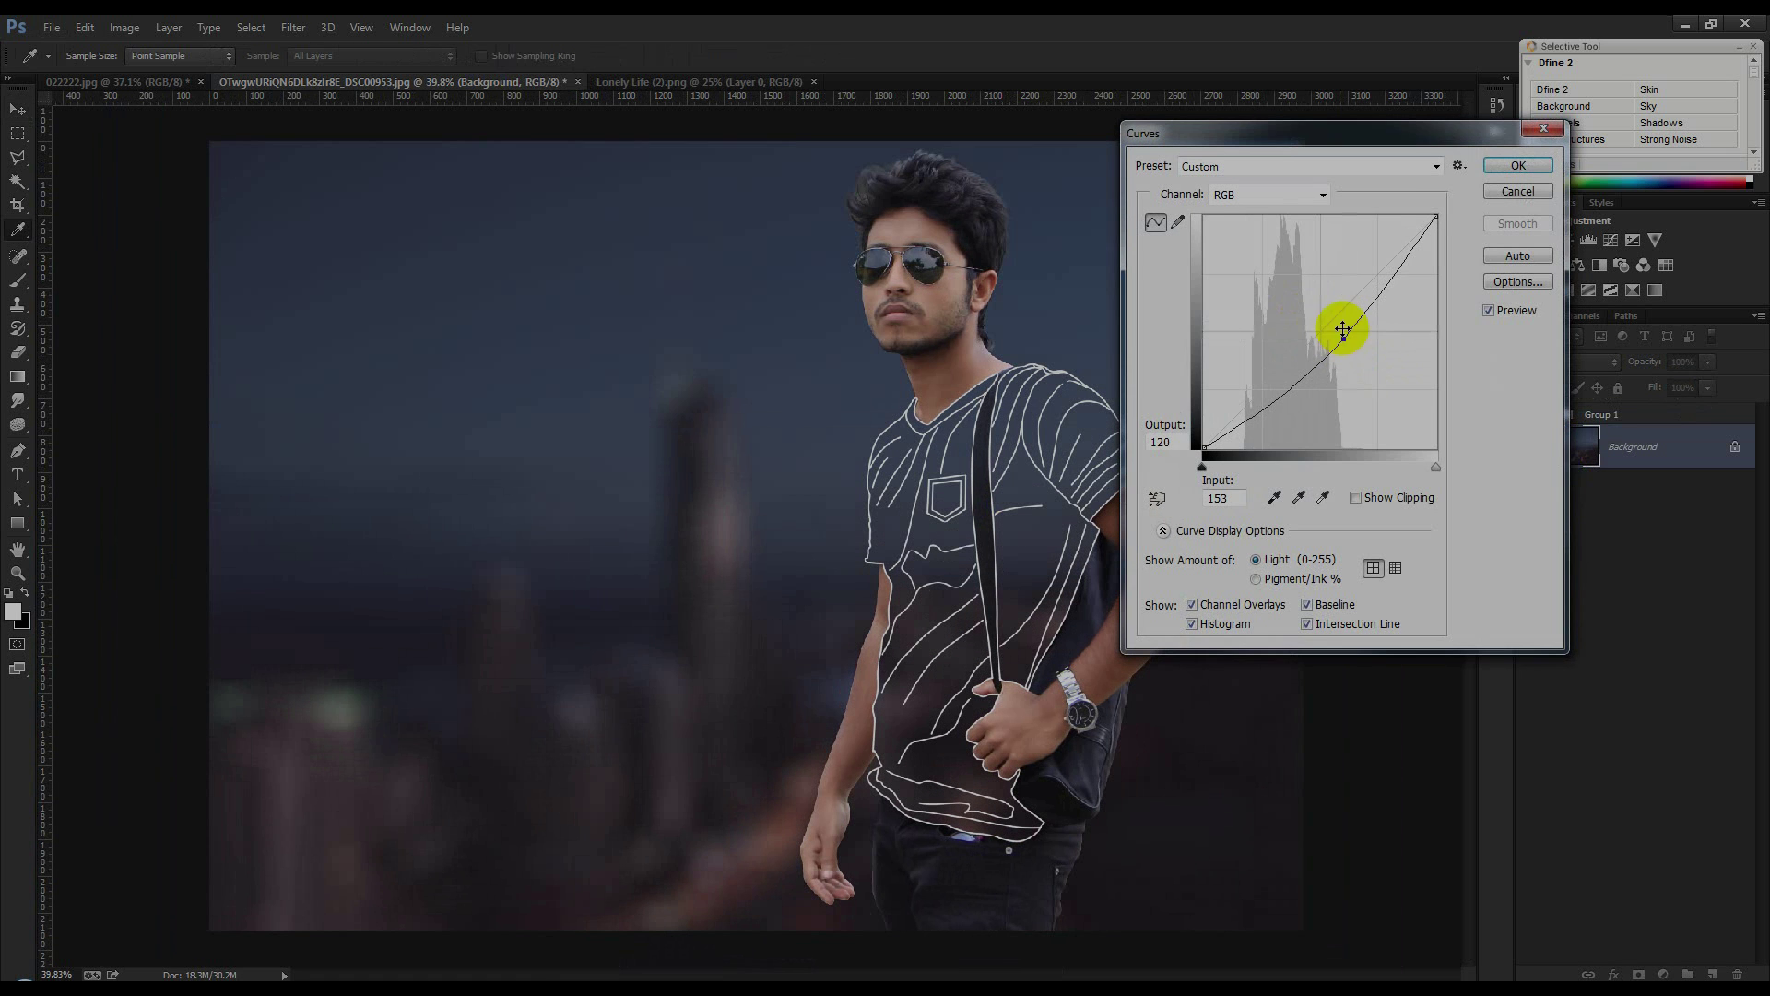